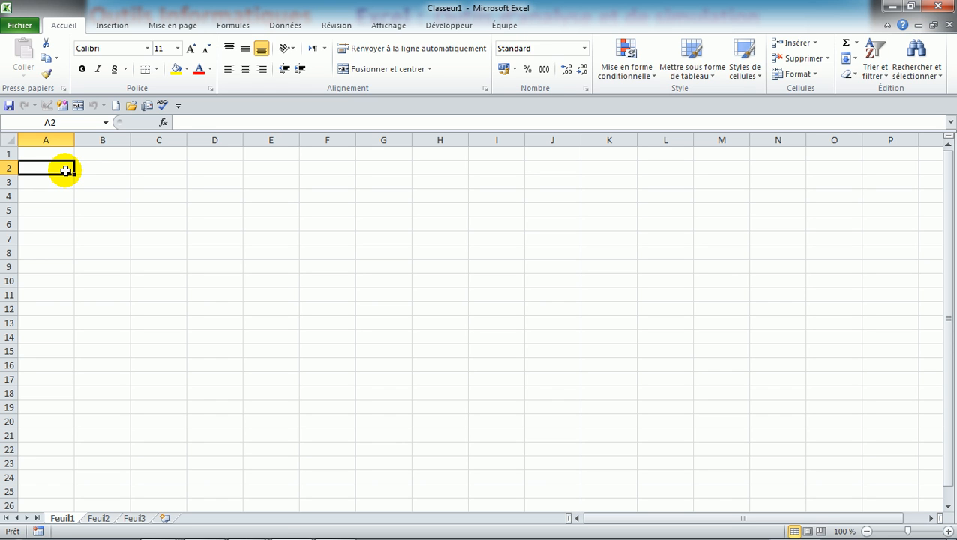
Enter the labels Montant Emprunté, Durée and Taux interet in cells A2 to A4 and fit column A's width to its content.
text(Montant)
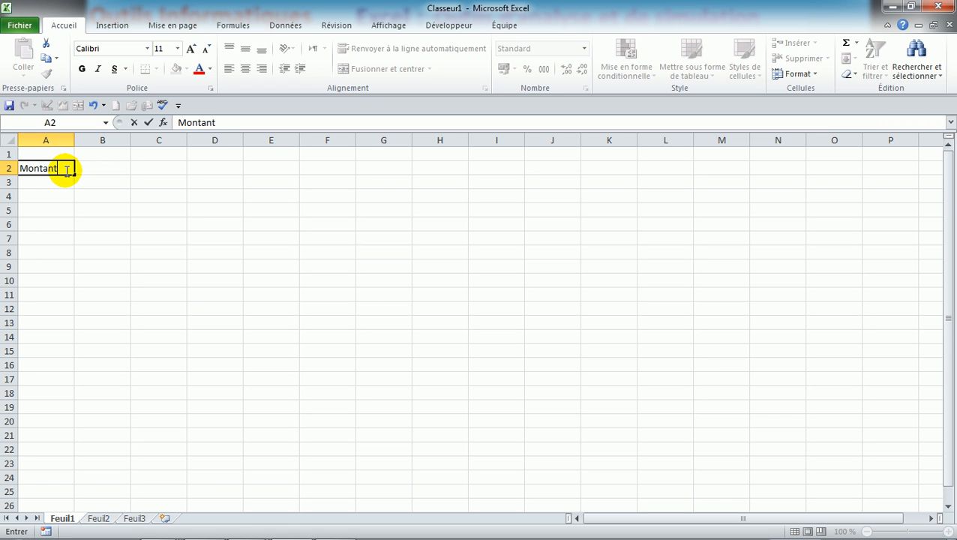
text( Emprunté)
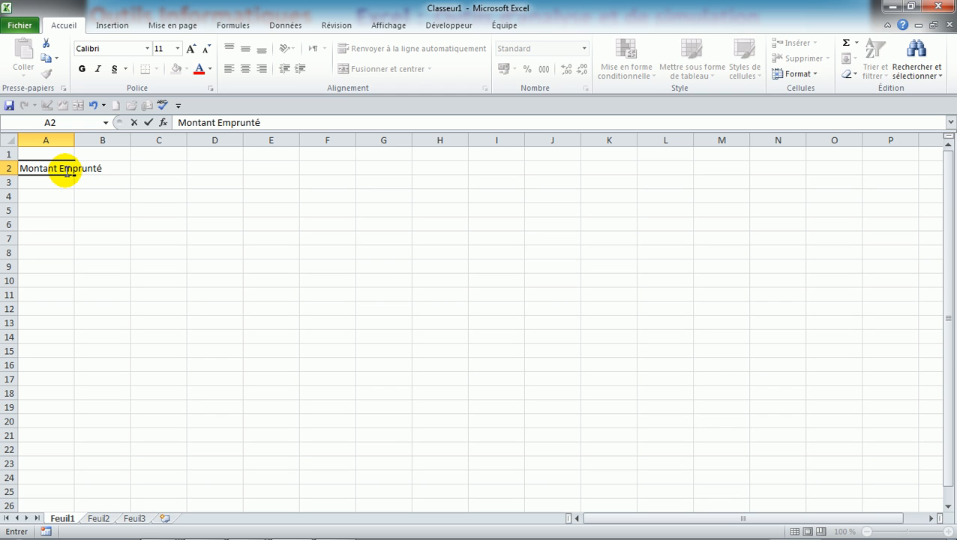
key(Return)
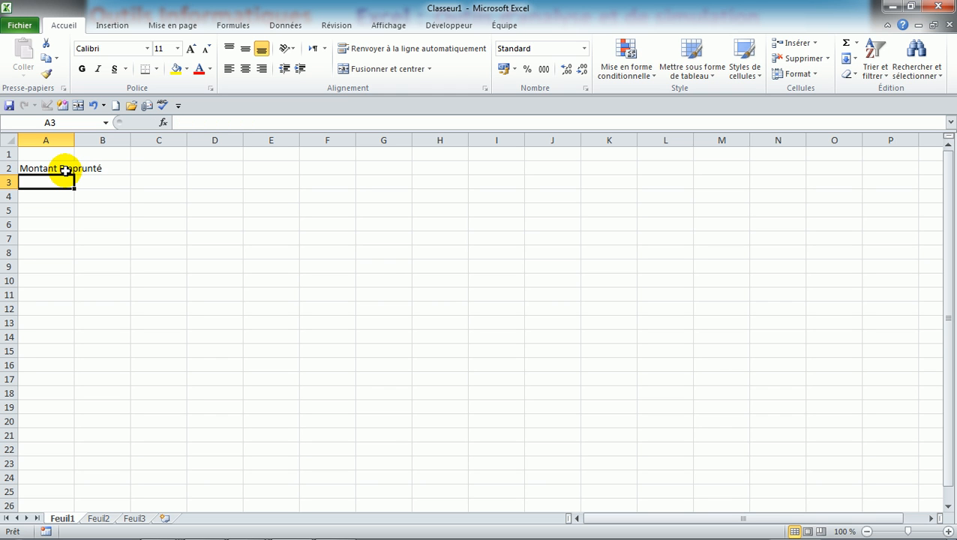
text(Durée)
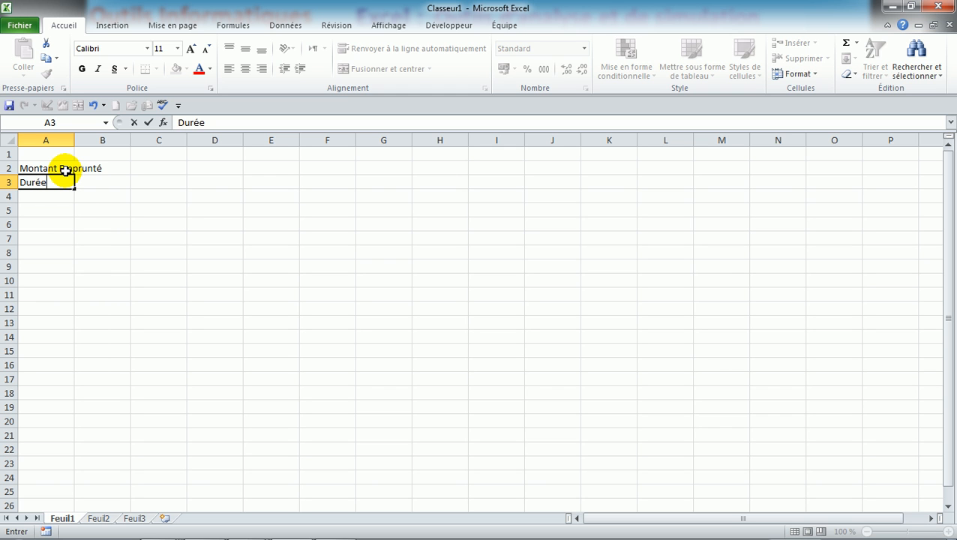
key(Return)
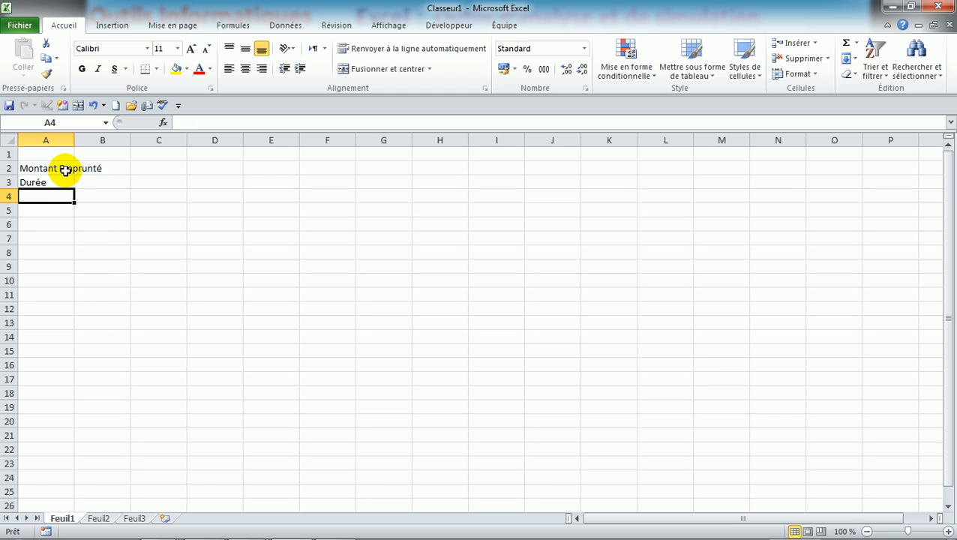
text(Taux interet)
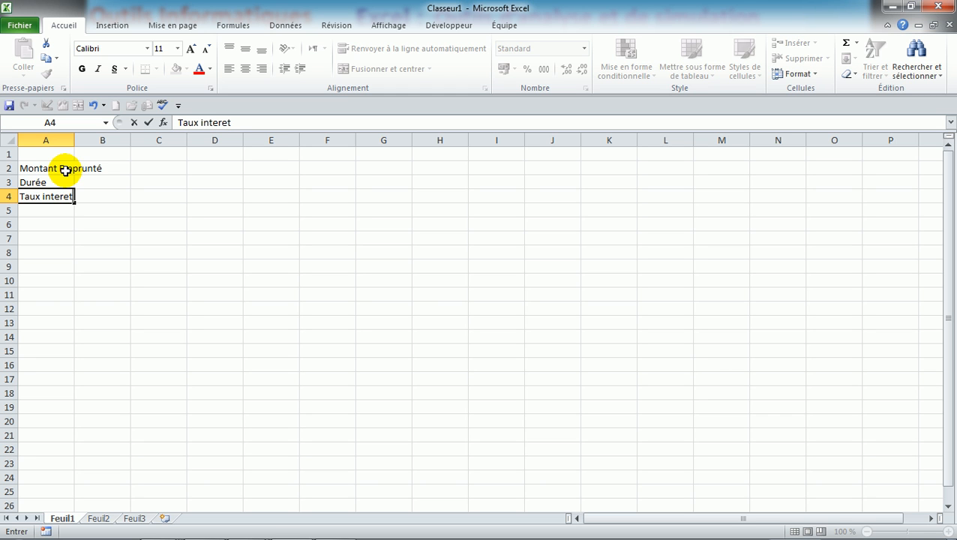
key(Up)
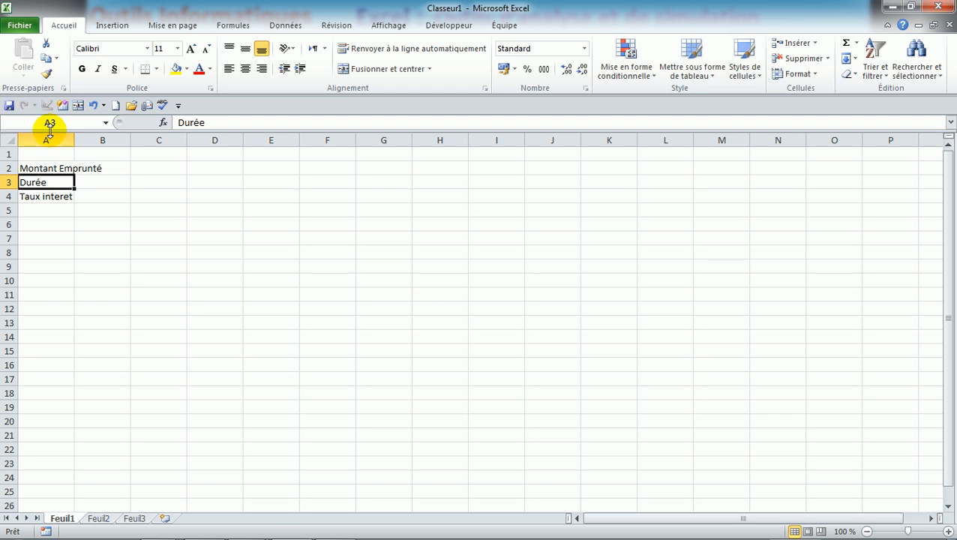
double_click(74, 140)
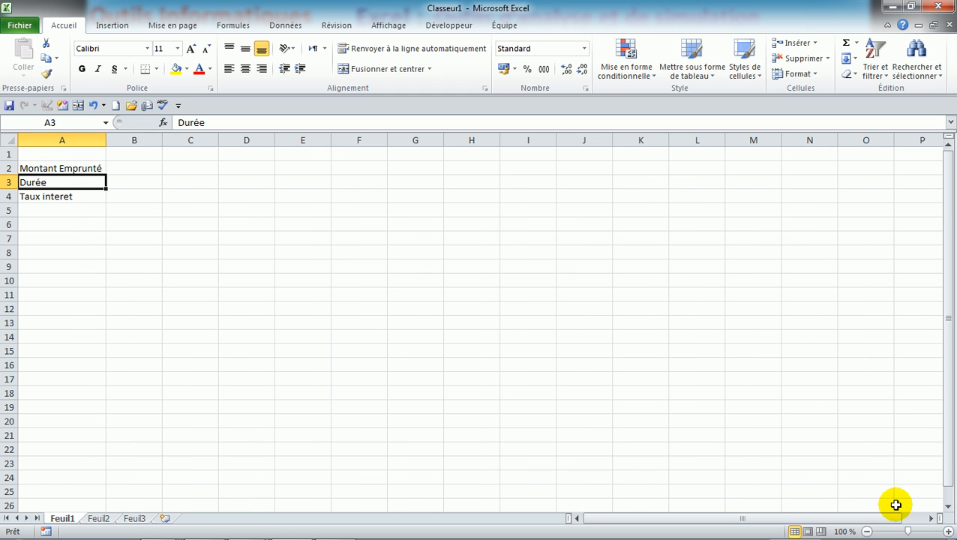
Enter the label Remboursement in cell A6, leaving row 5 empty below the loan parameters.
click(949, 531)
click(949, 531)
click(949, 531)
click(949, 531)
click(949, 531)
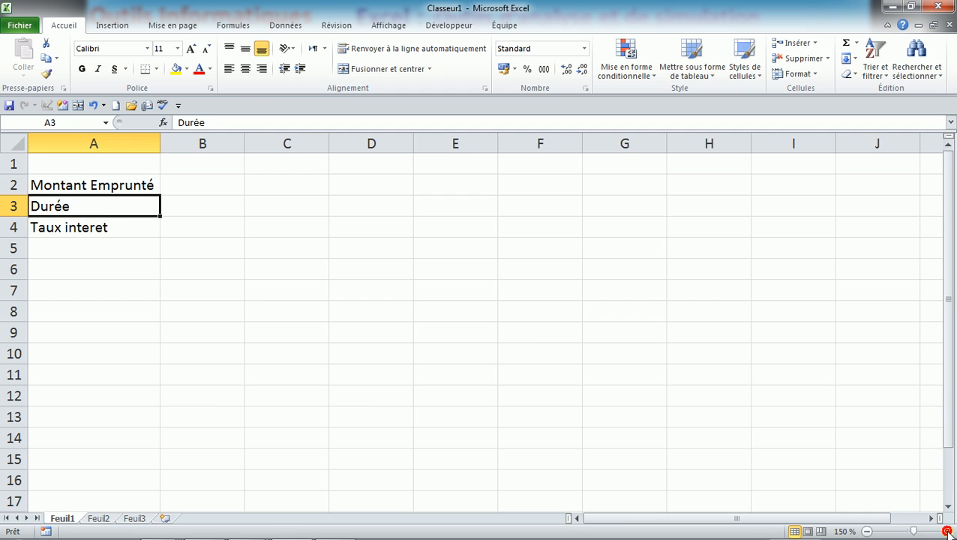
click(202, 189)
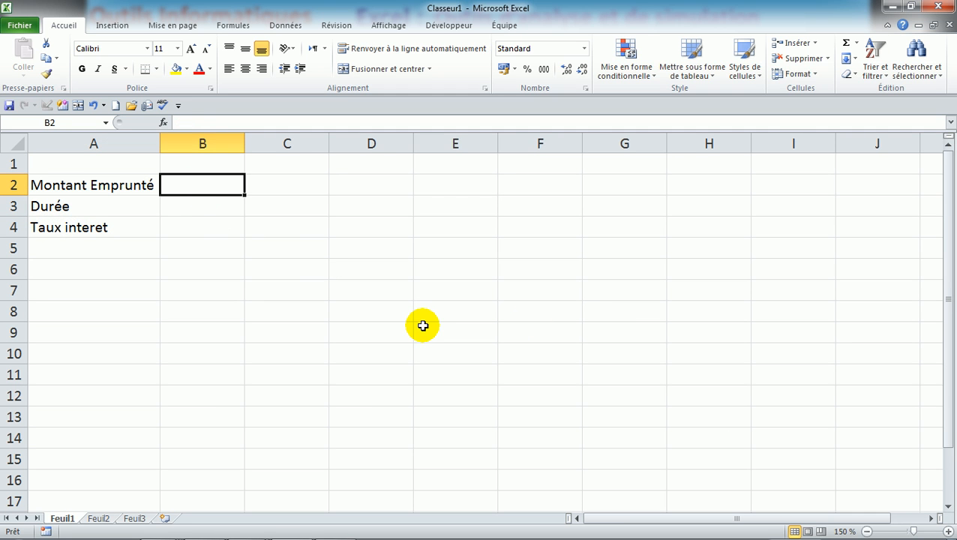
click(116, 259)
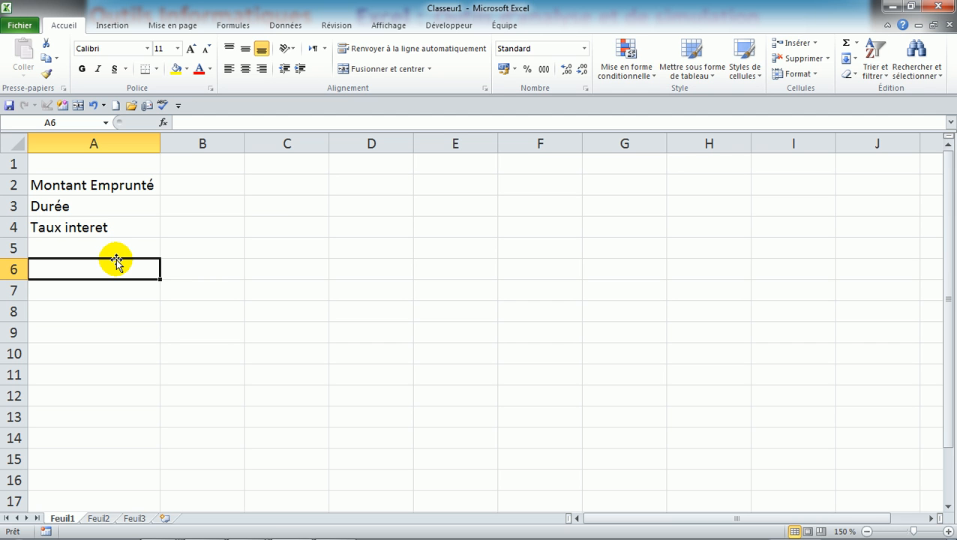
text(Re)
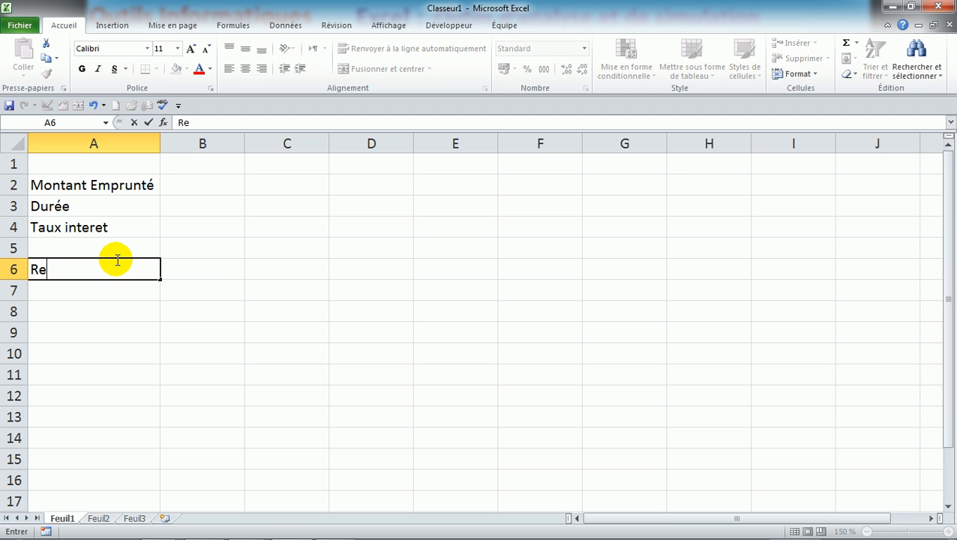
text(mboursement)
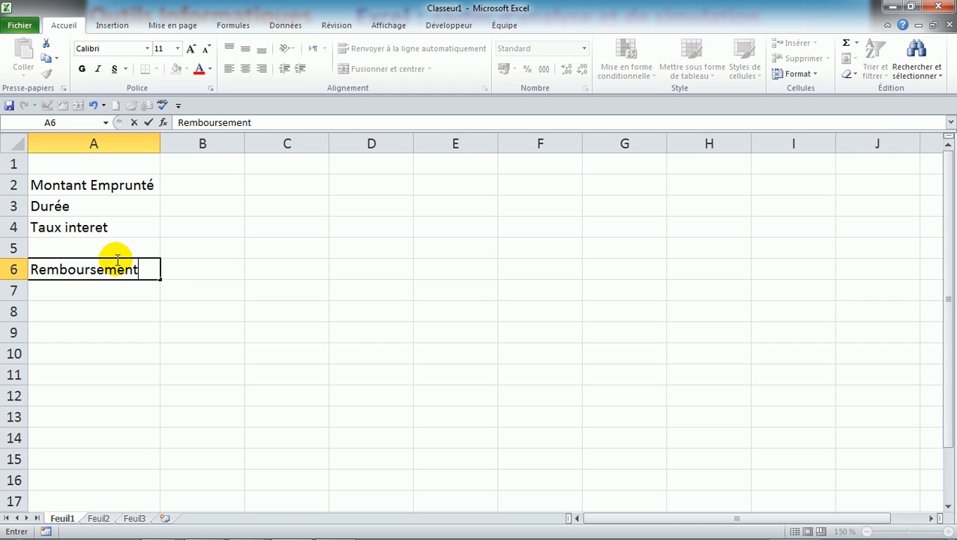
key(Tab)
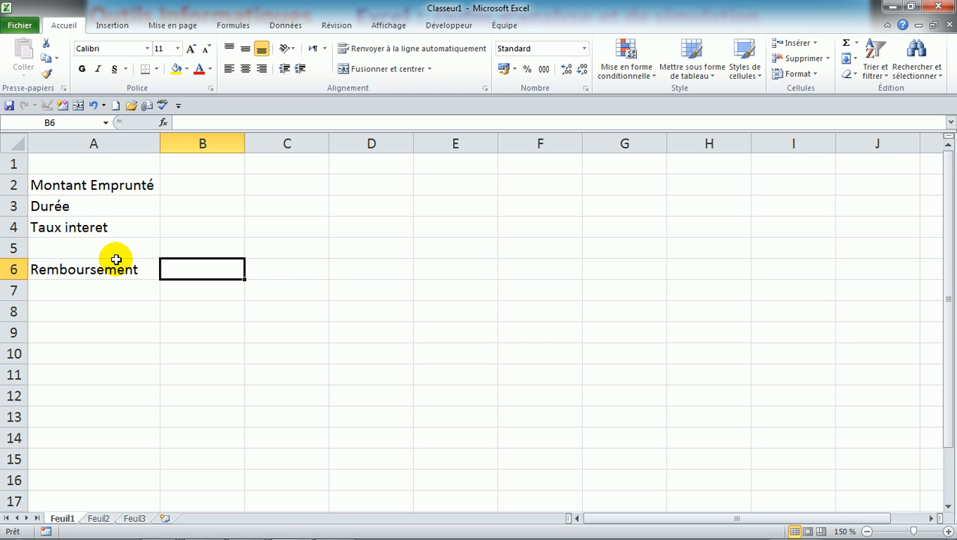
Enter the note "la fonction VMP" in cell C6 beside the repayment row.
key(Right)
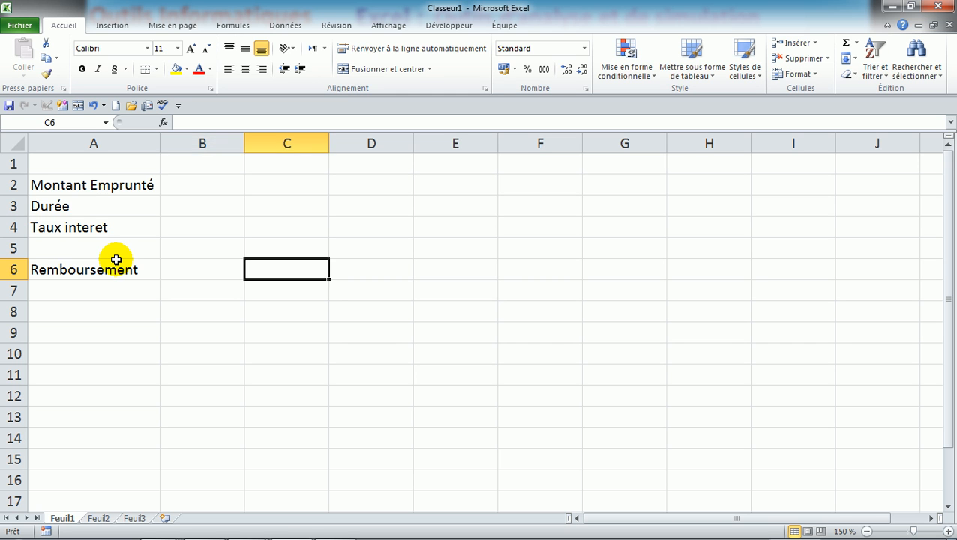
text(la )
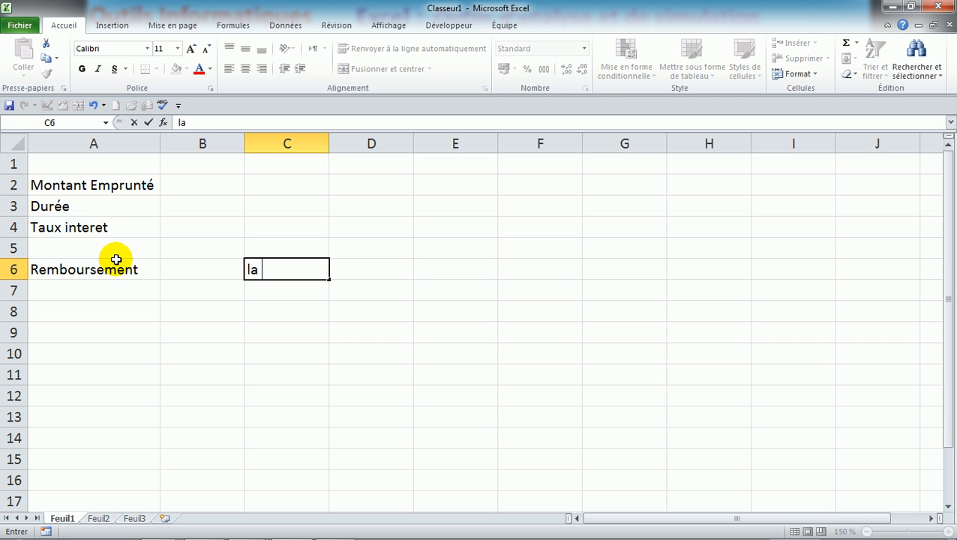
text(fonctio)
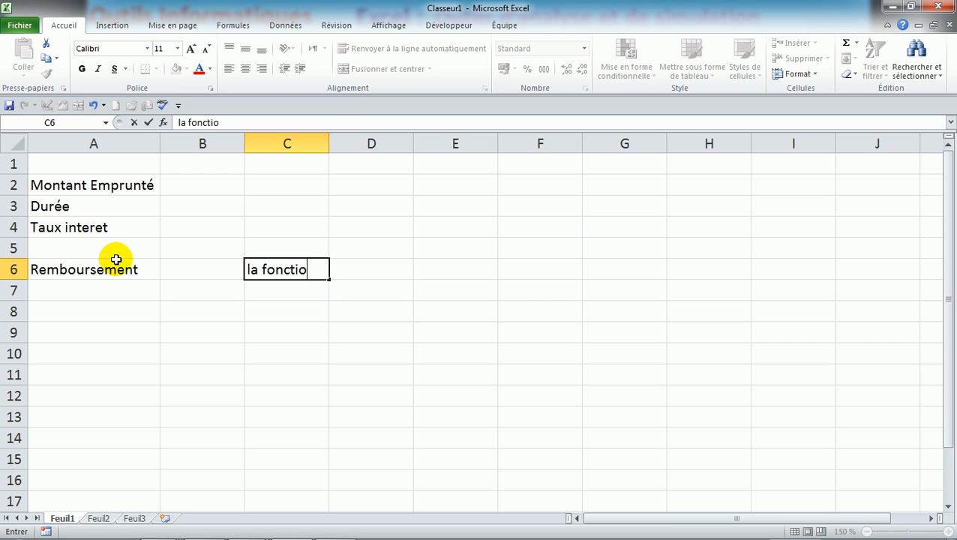
text(n VMP)
click(116, 260)
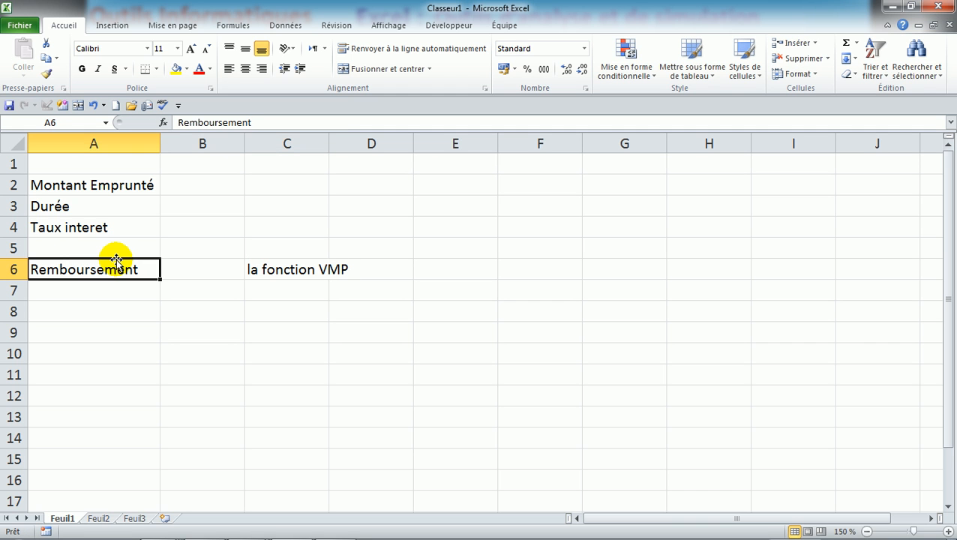
key(Right)
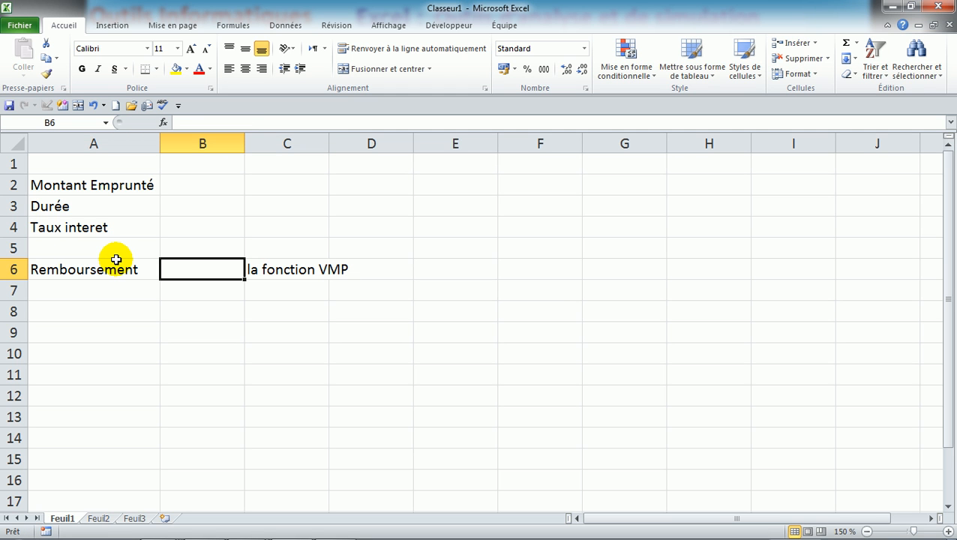
text(=)
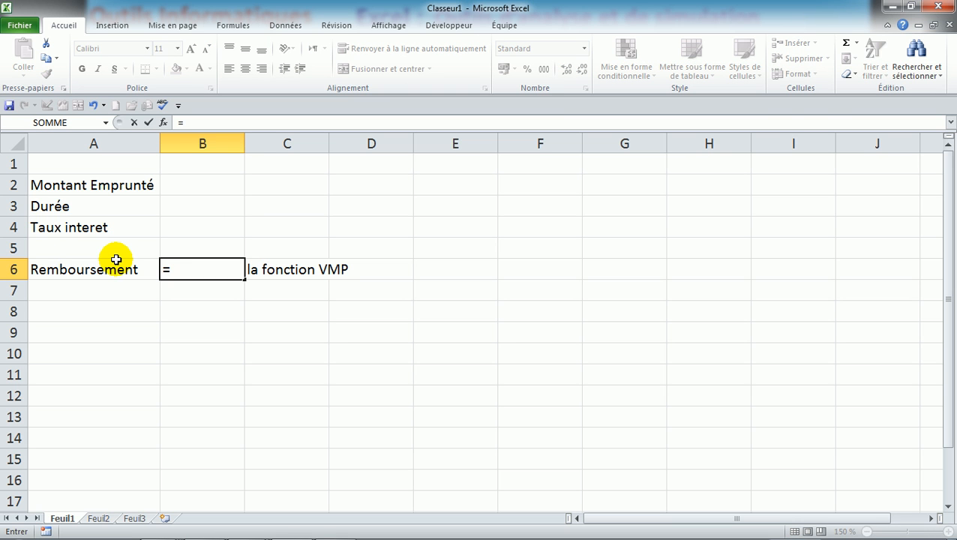
text(-)
text(vpm)
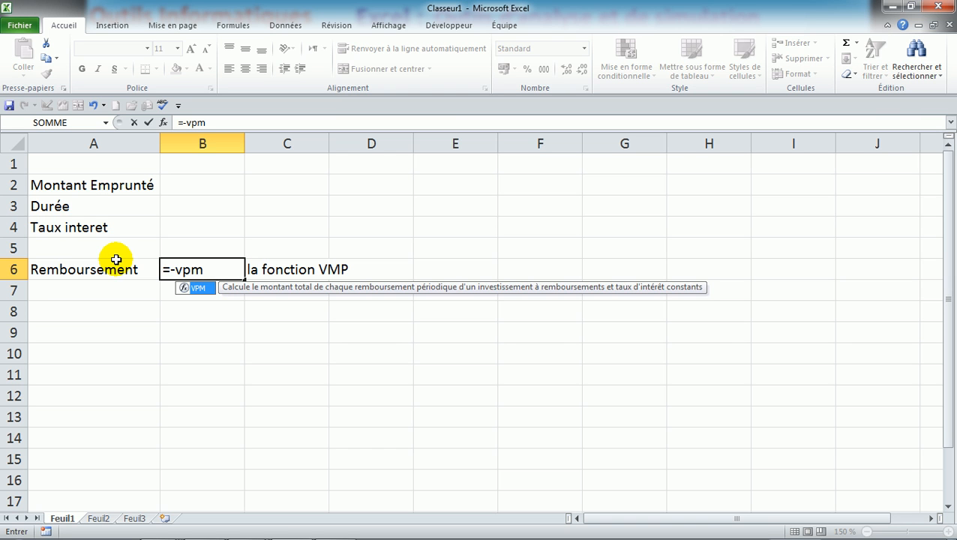
key(Escape)
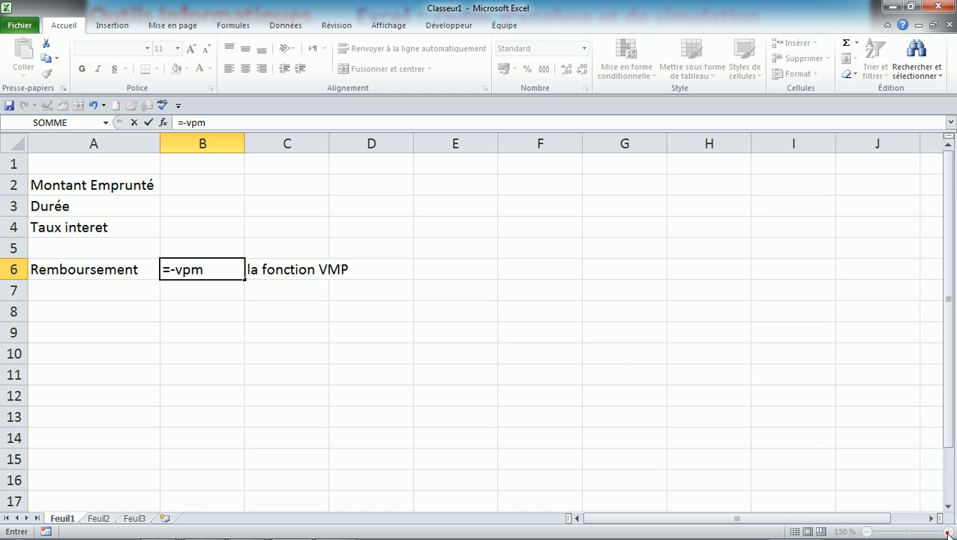
key(Escape)
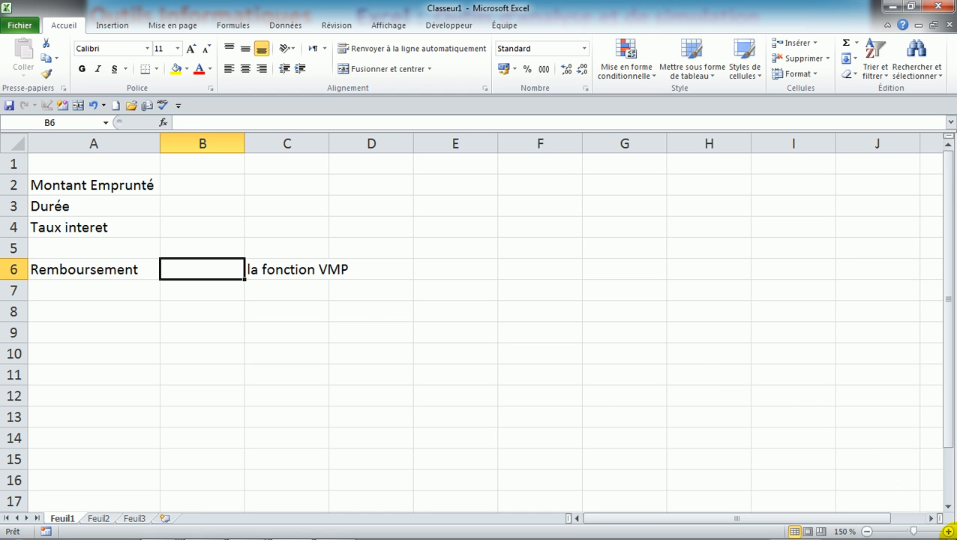
Correct the note in cell C6 to read "la fonction VPM".
click(948, 531)
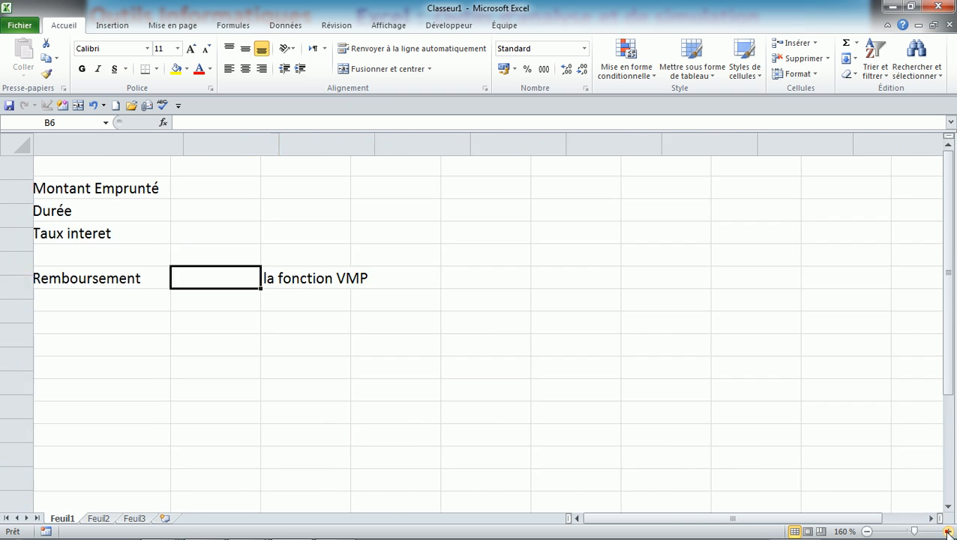
click(949, 531)
click(949, 531)
click(949, 531)
click(382, 306)
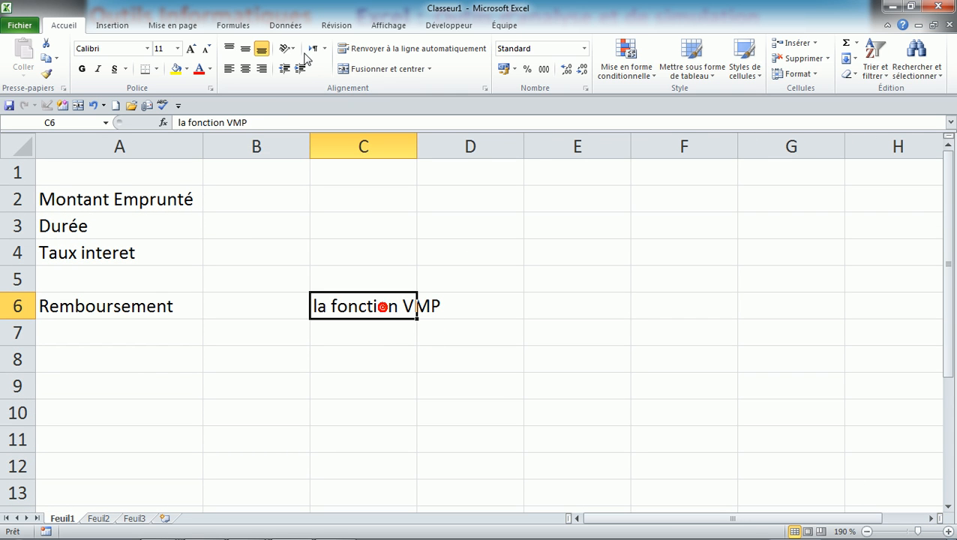
click(249, 121)
key(BackSpace)
key(BackSpace)
text(PM)
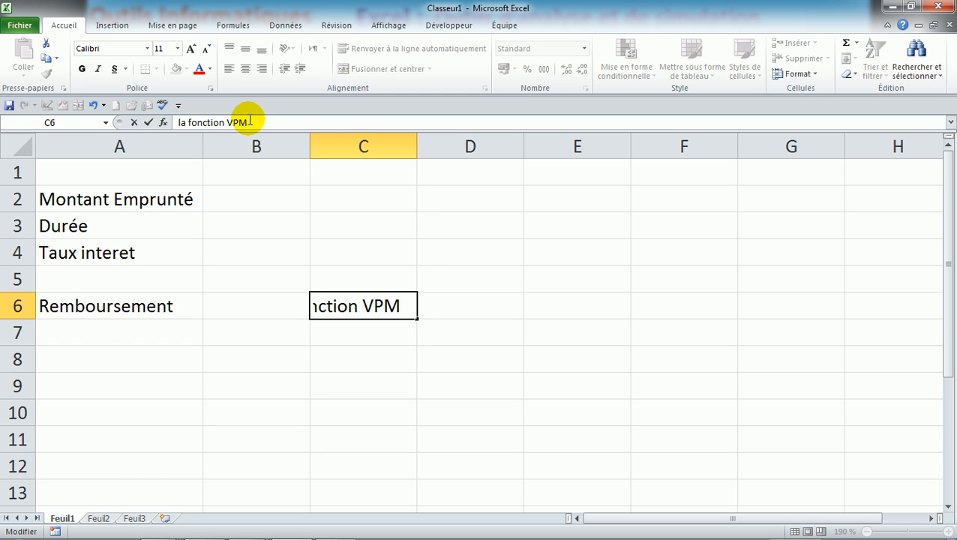
key(Return)
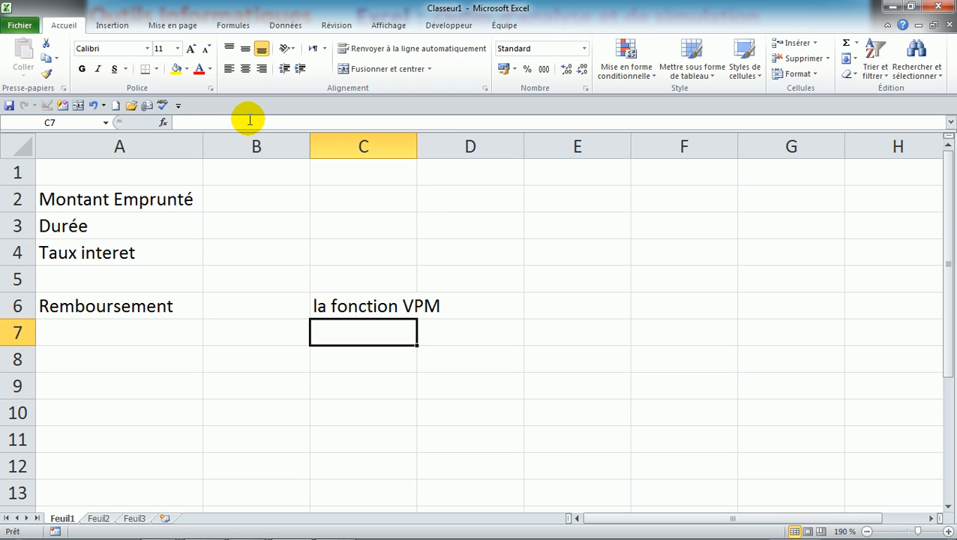
Fit column C's width to its content and widen column B to make room for the repayment formula.
double_click(417, 146)
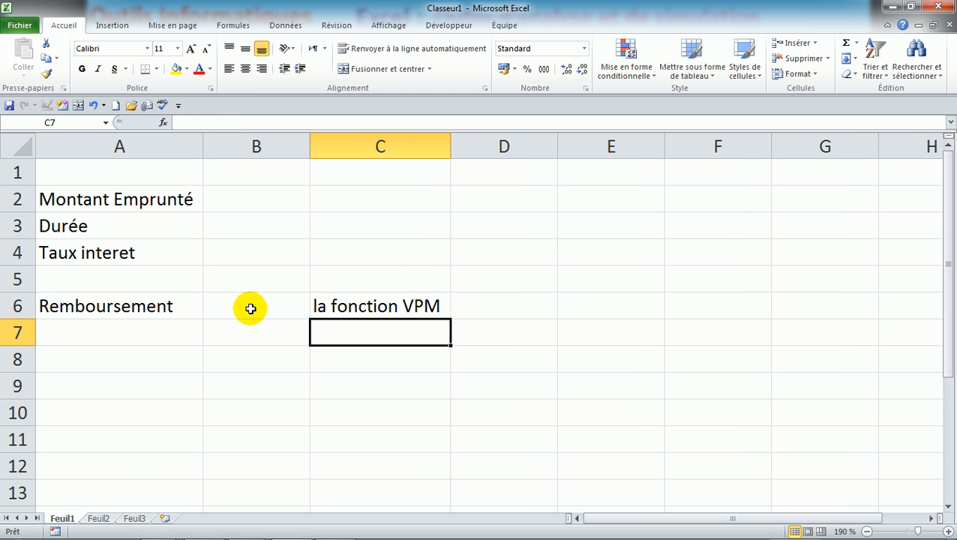
click(251, 308)
drag(309, 149, 369, 146)
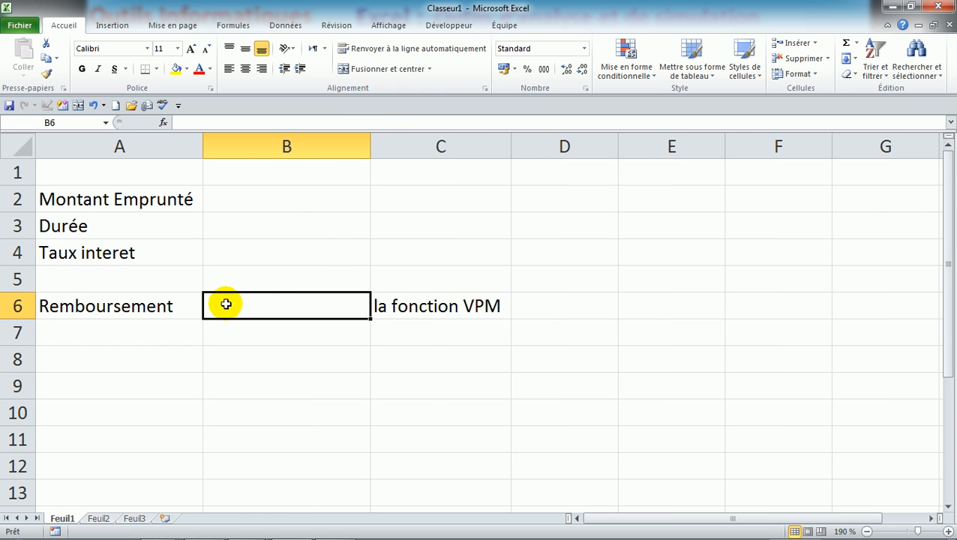
Start a negated VPM formula in cell B6, using the interest rate cell divided by 1200 (B4/1200) as the rate argument.
text(=)
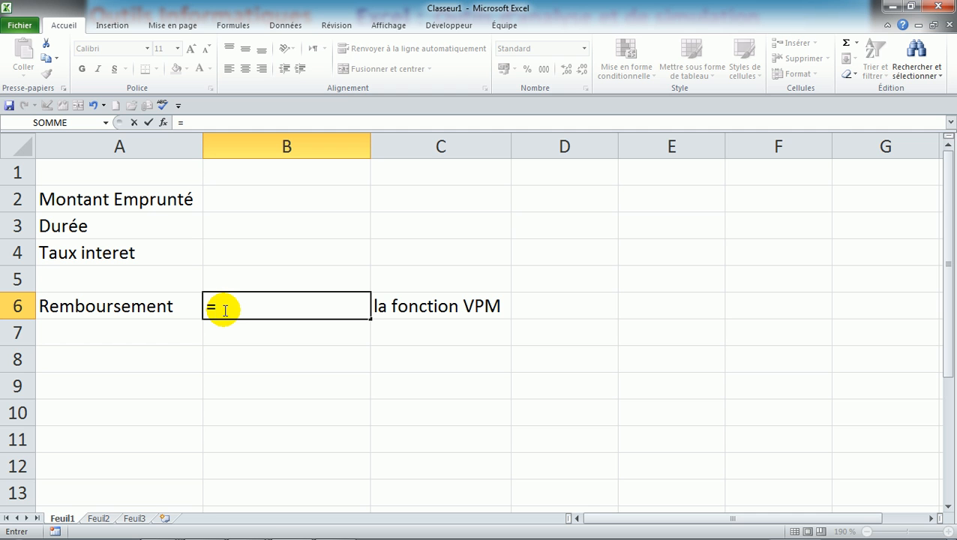
text(vpm)
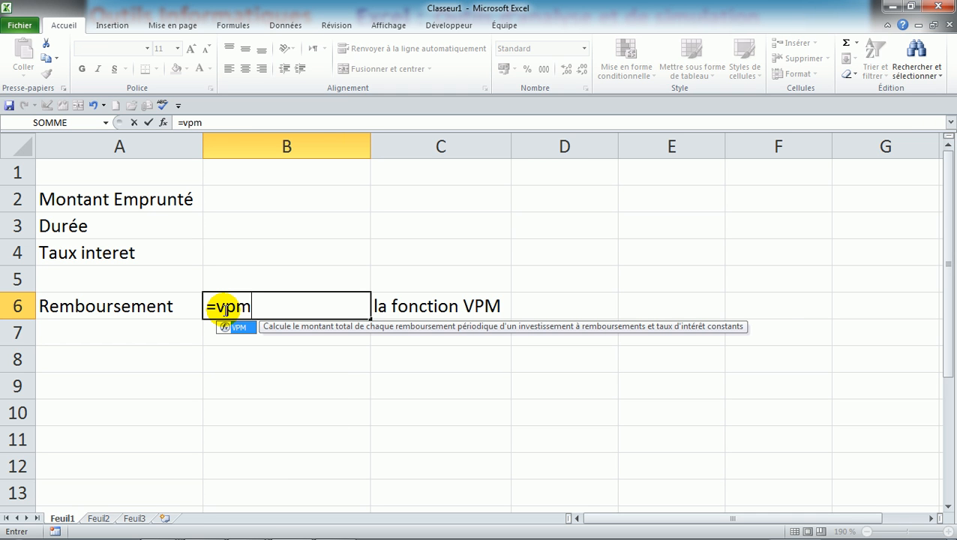
key(BackSpace)
key(BackSpace)
key(BackSpace)
text(-)
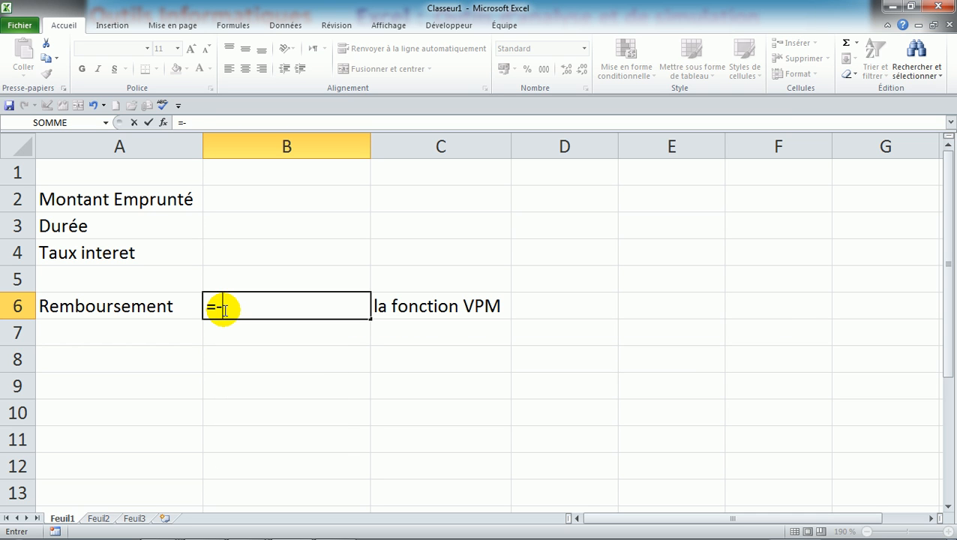
text(vpm()
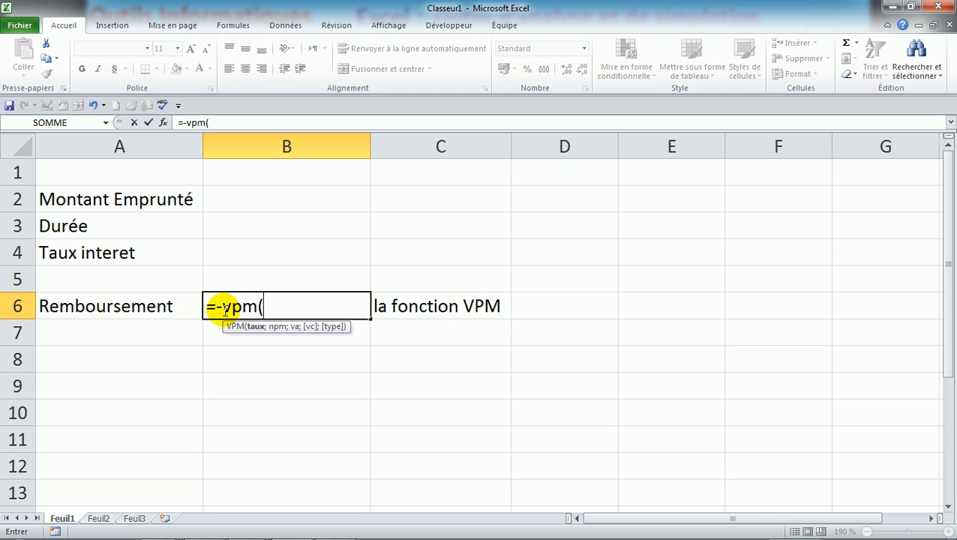
click(235, 255)
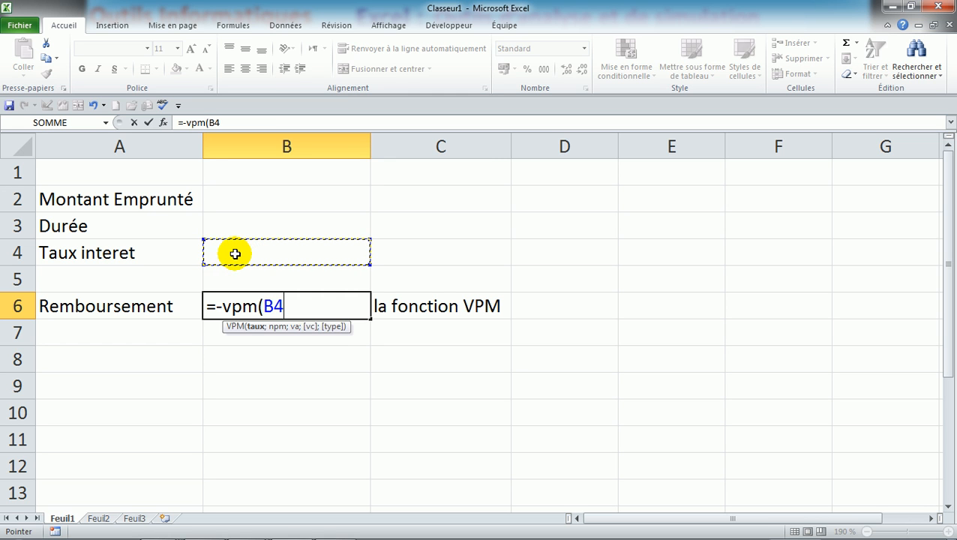
text(/1200)
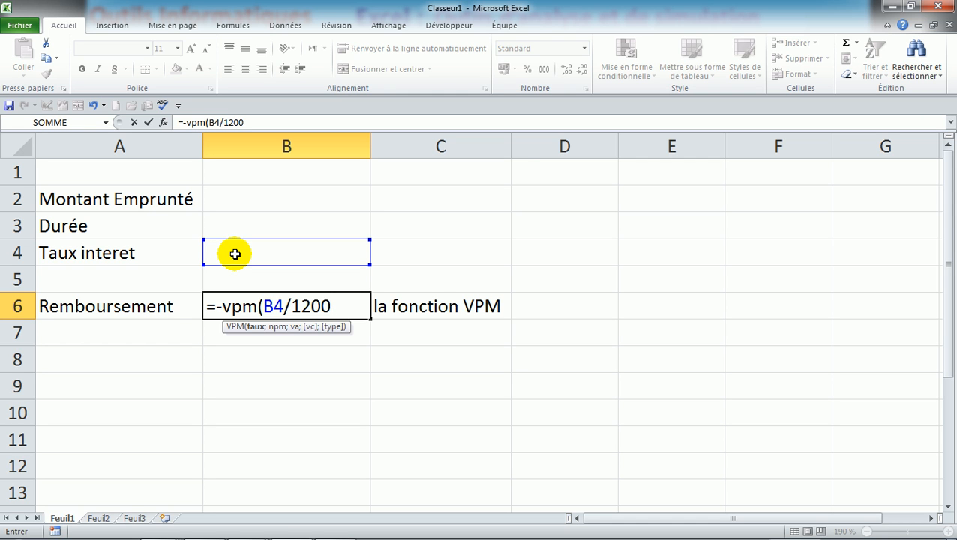
Complete the B6 formula with B3 as the number of periods and B2 as the present value, giving =-VPM(B4/1200;B3;B2).
text(;)
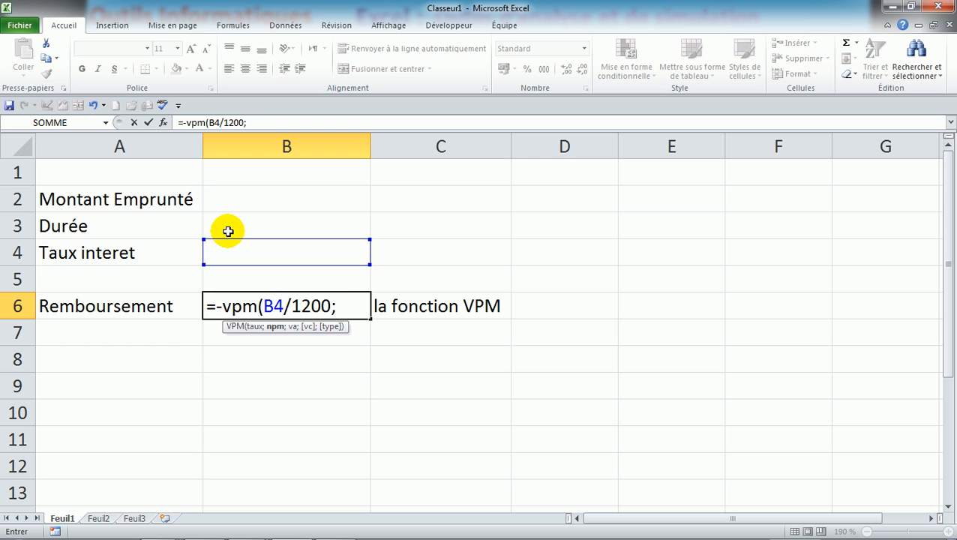
click(228, 231)
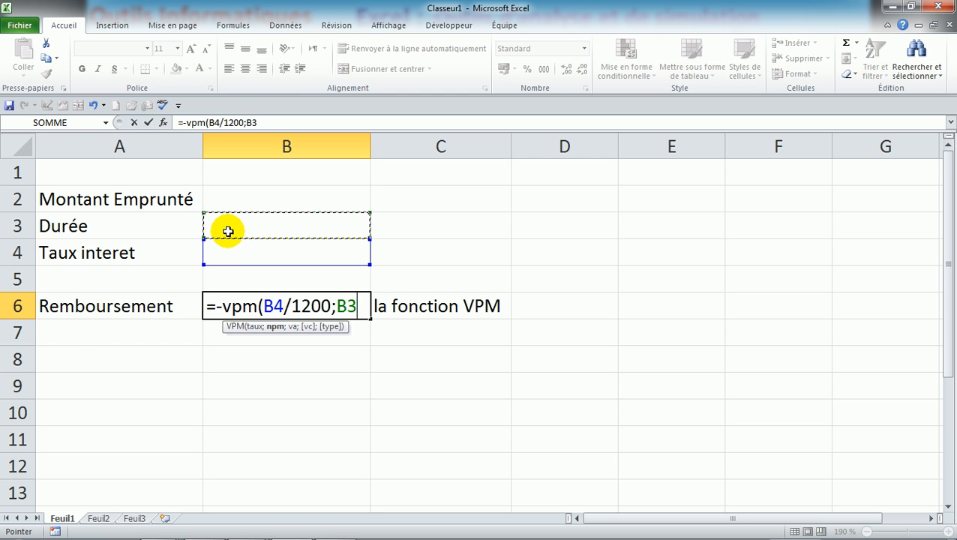
text(;)
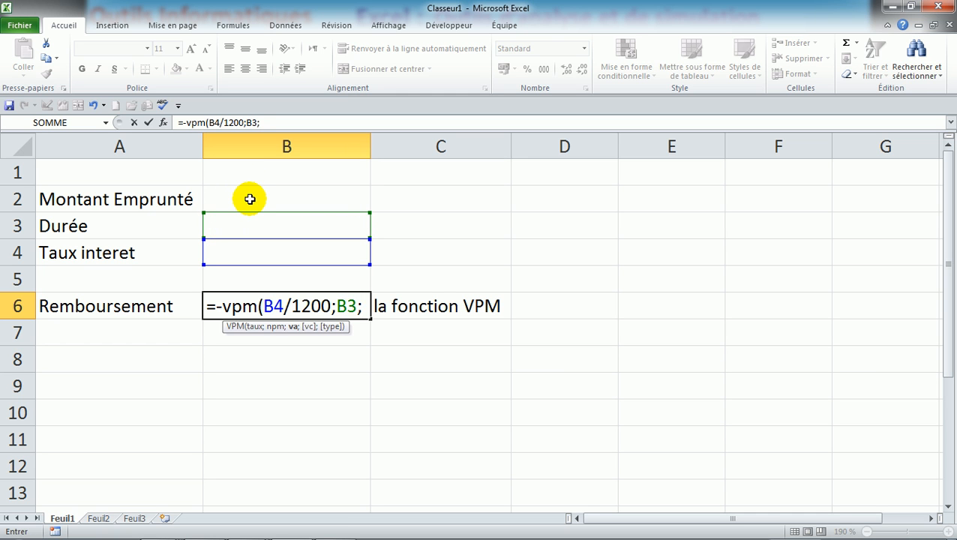
click(249, 198)
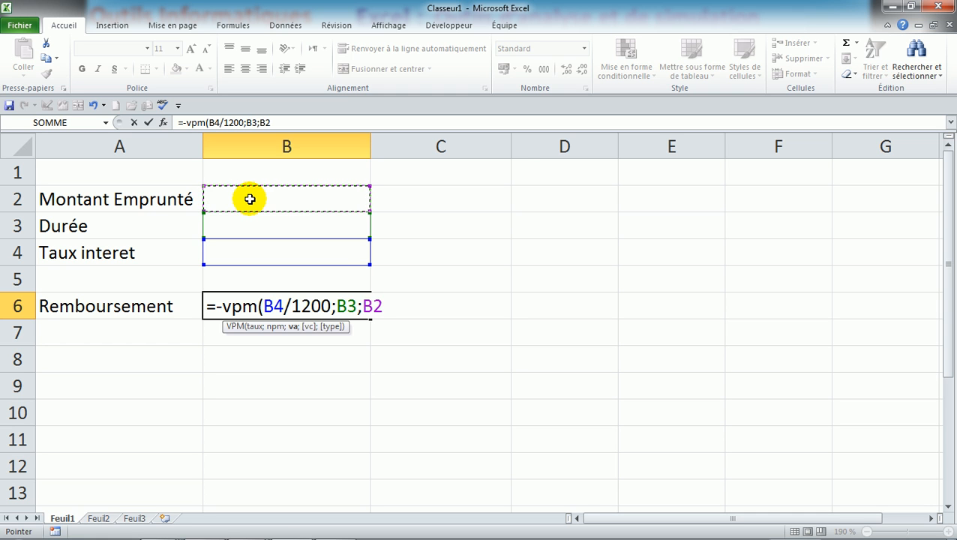
text())
key(Return)
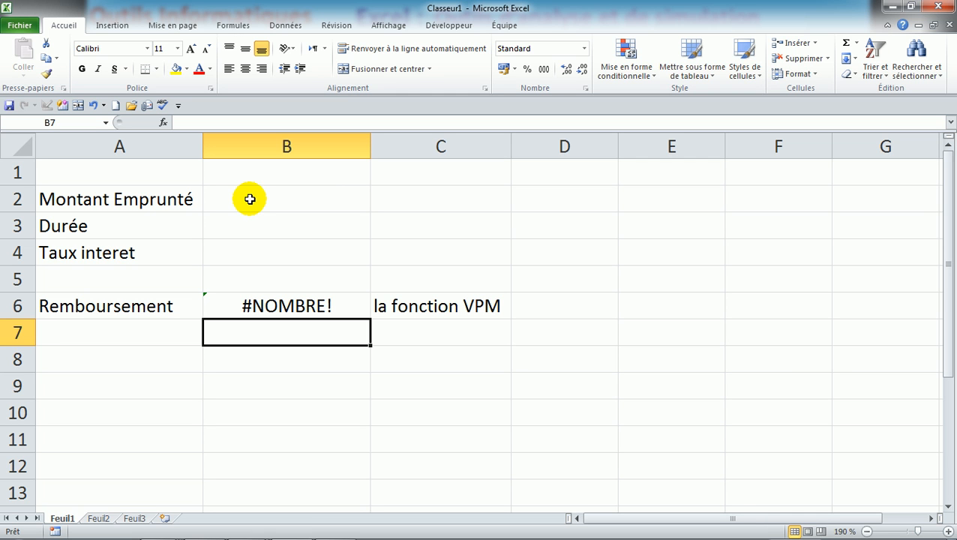
Enter the sample loan values: 10000 for the borrowed amount in B2, 12 for the duration in B3 and 0 for the rate in B4.
click(233, 201)
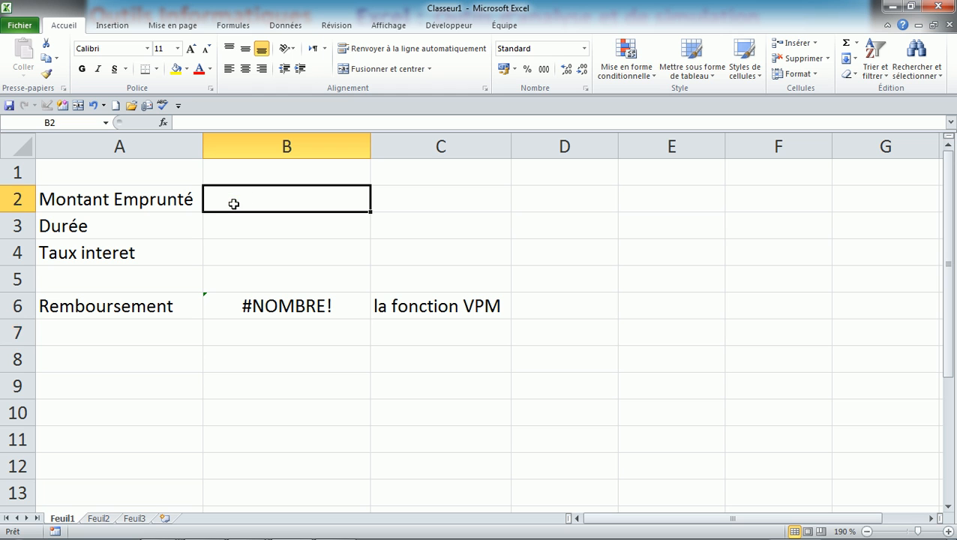
text(10000)
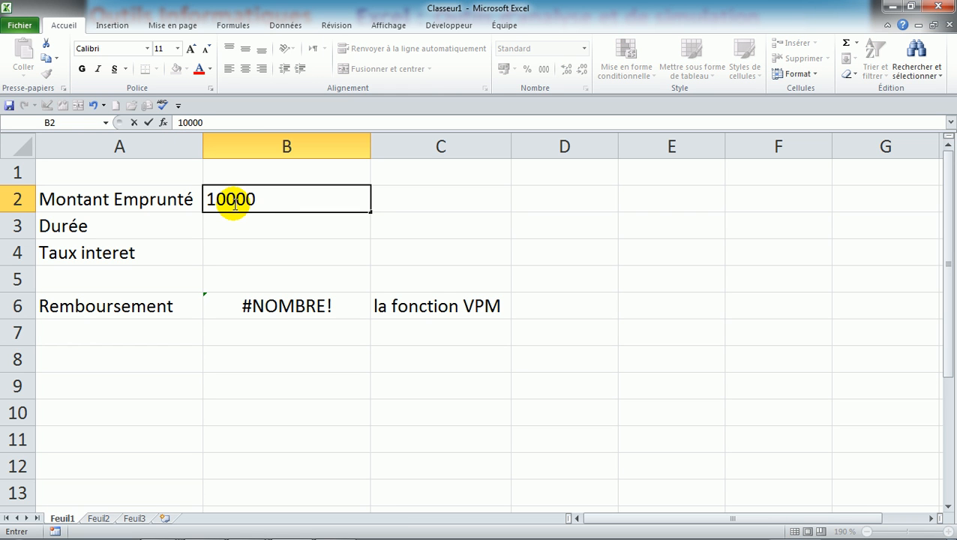
key(Return)
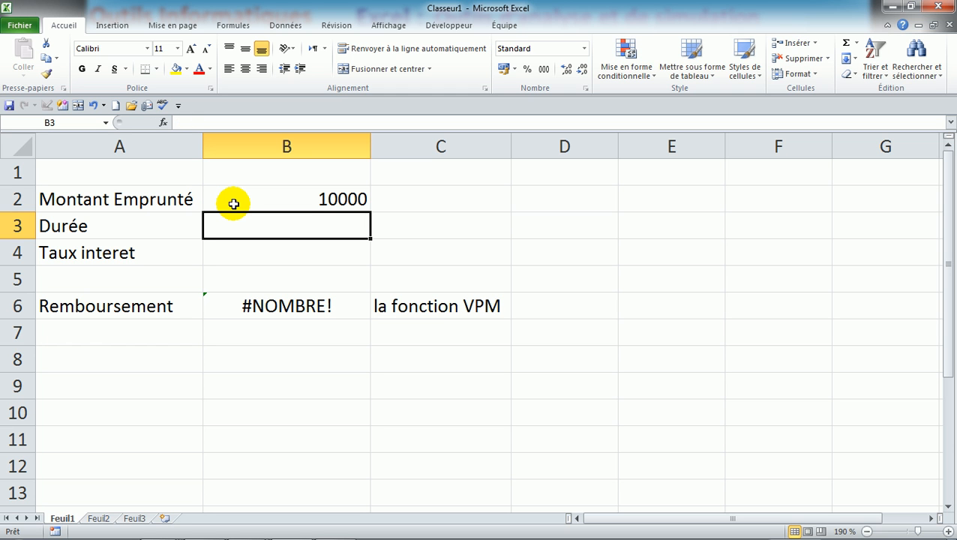
text(12)
key(Return)
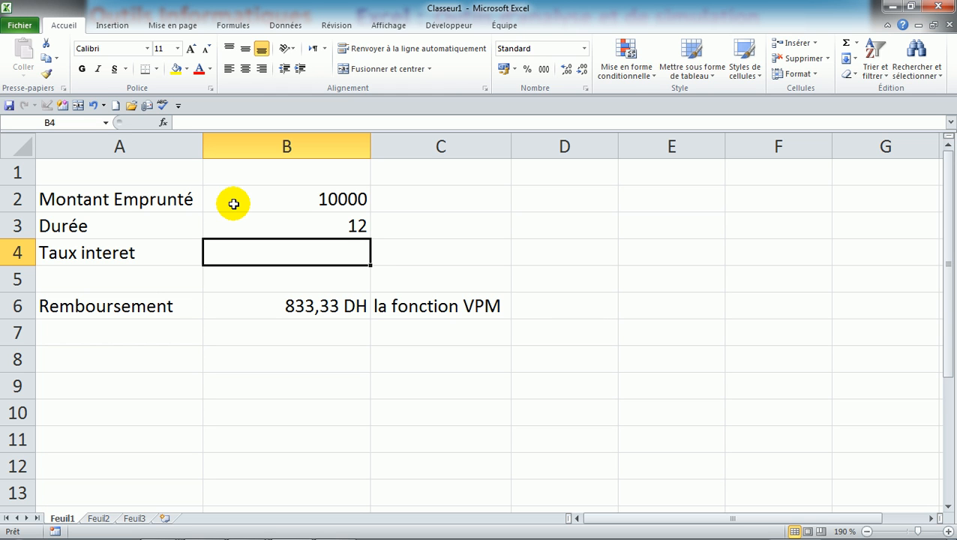
text(0)
key(Return)
Examine the repayment result and its formula in cell B6 against the interest rate in B4.
key(Up)
key(Down)
key(Down)
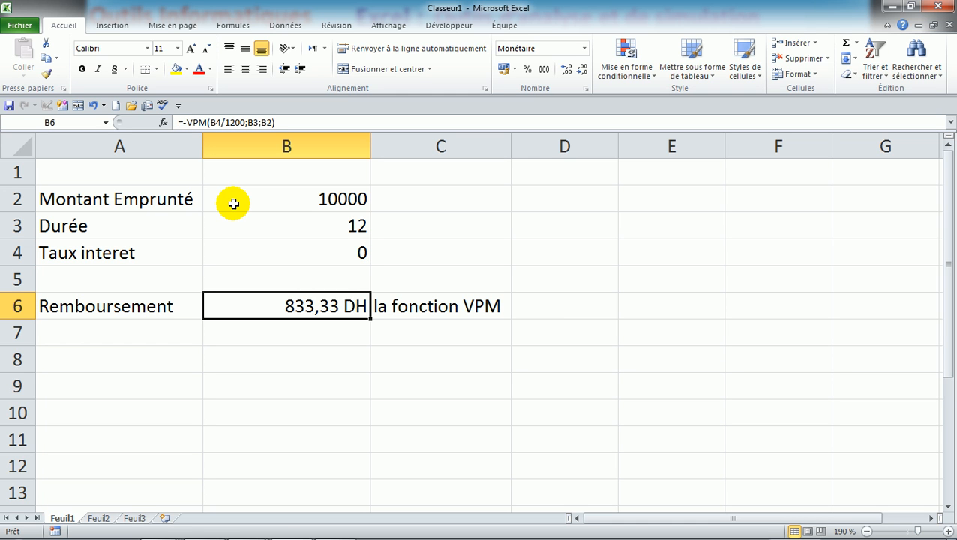
key(Up)
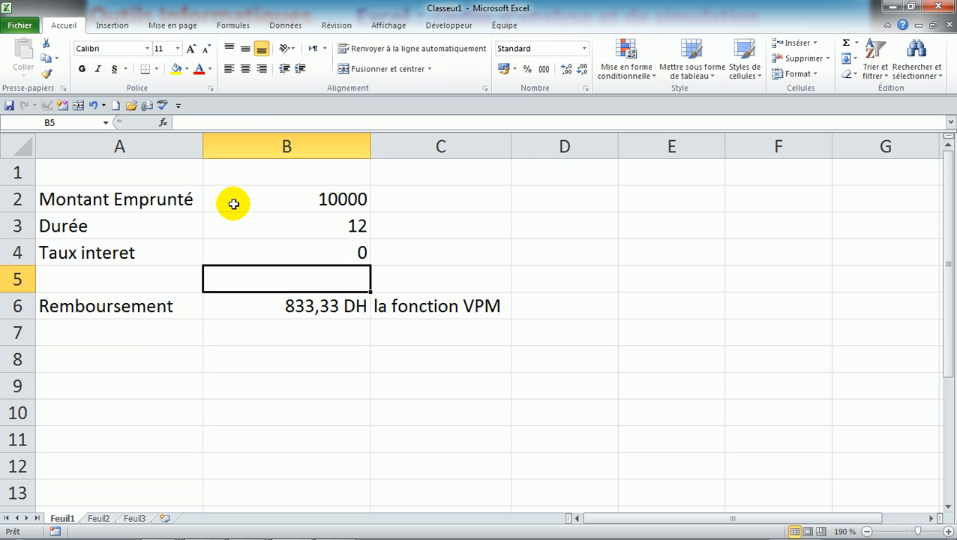
key(Up)
key(Down)
key(Down)
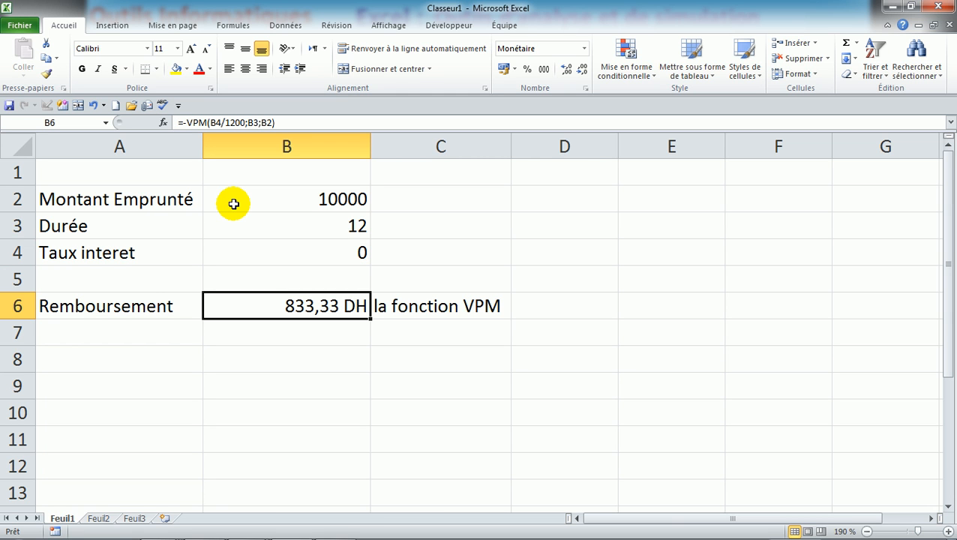
key(Up)
key(Up)
key(Down)
key(Down)
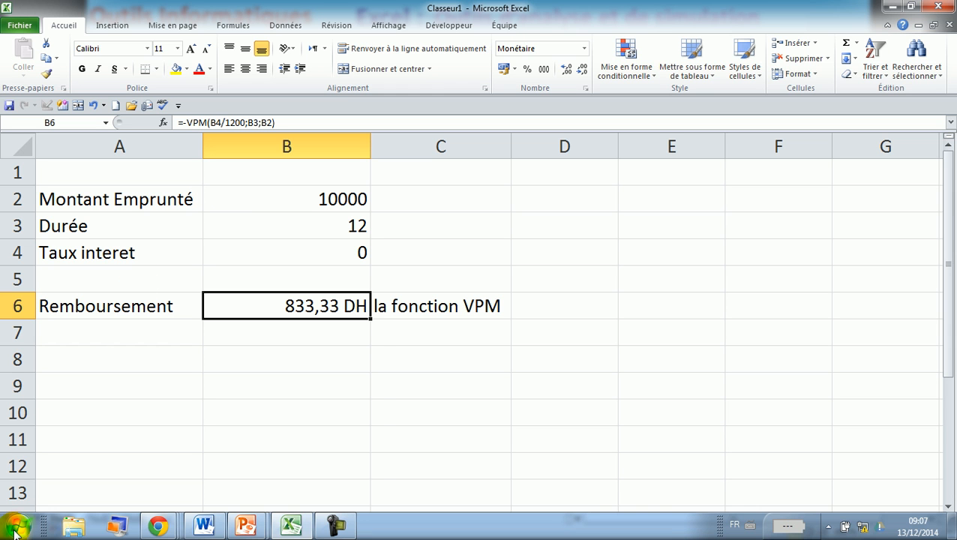
Inspect the currency symbol in the Windows Control Panel's regional format settings, then return to the Excel workbook without changing anything.
click(15, 529)
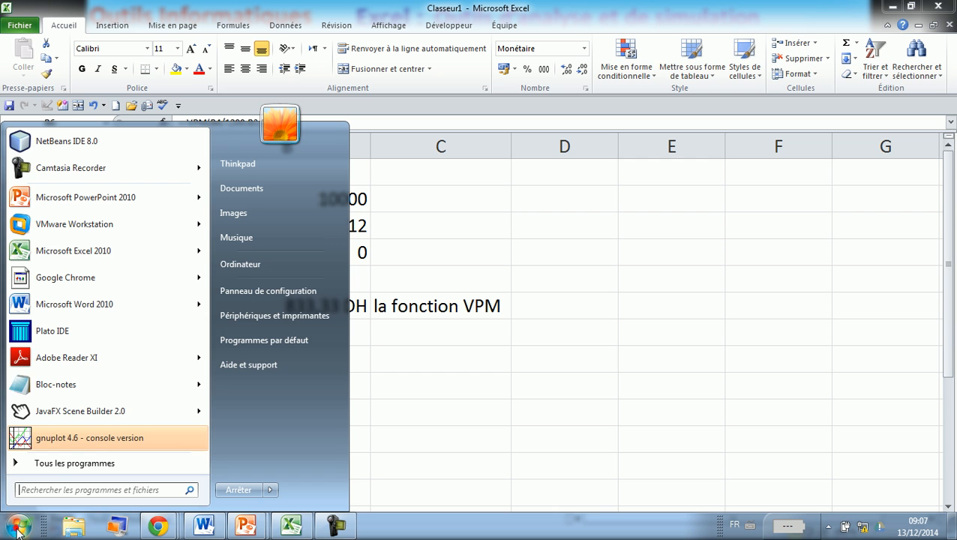
click(287, 299)
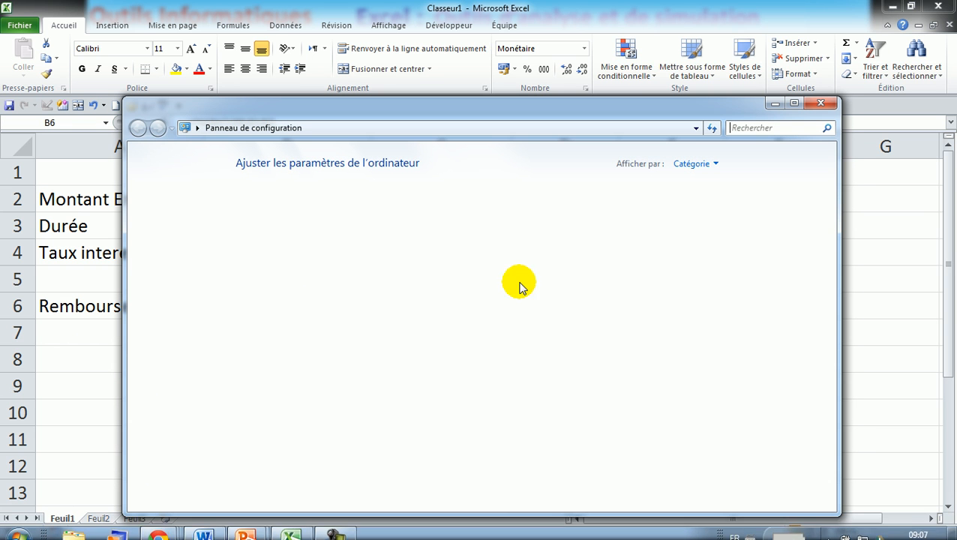
click(546, 309)
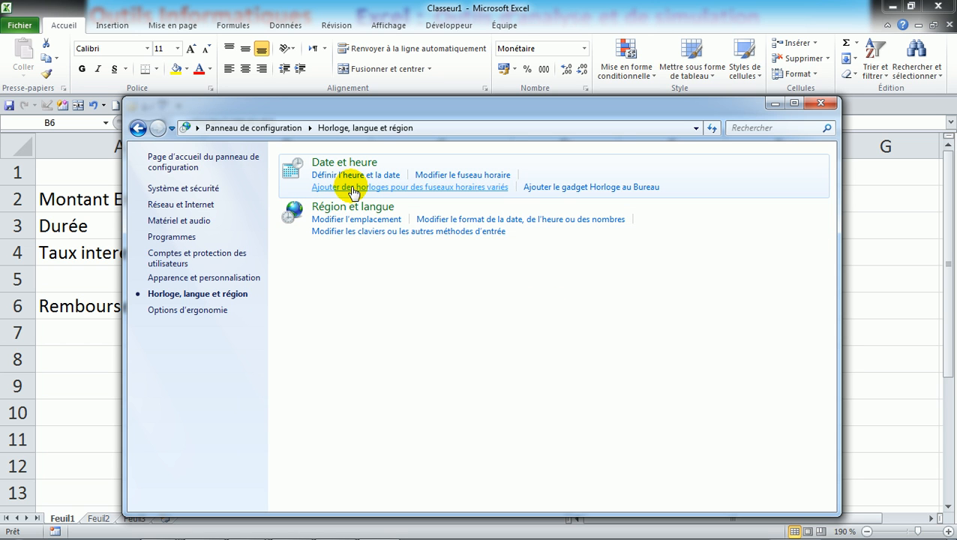
click(370, 234)
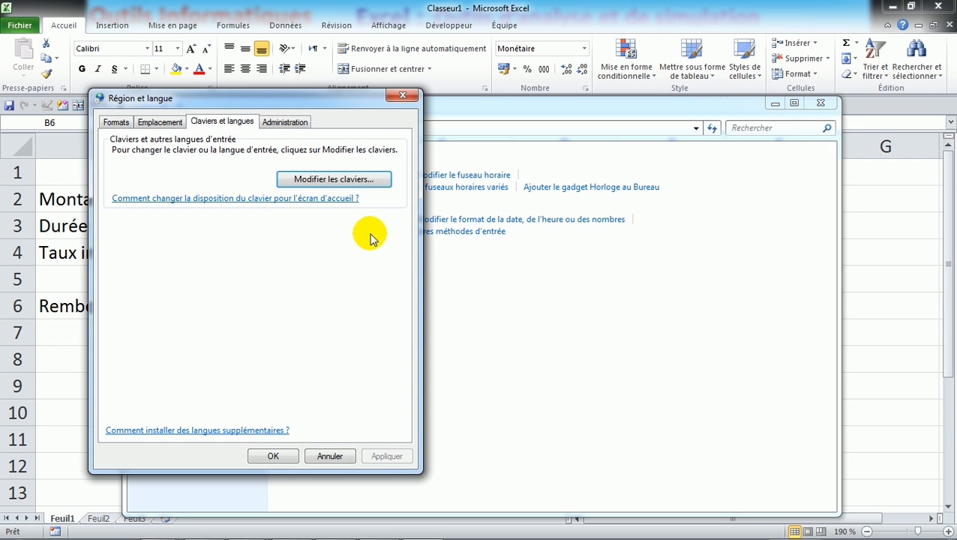
click(114, 122)
click(314, 412)
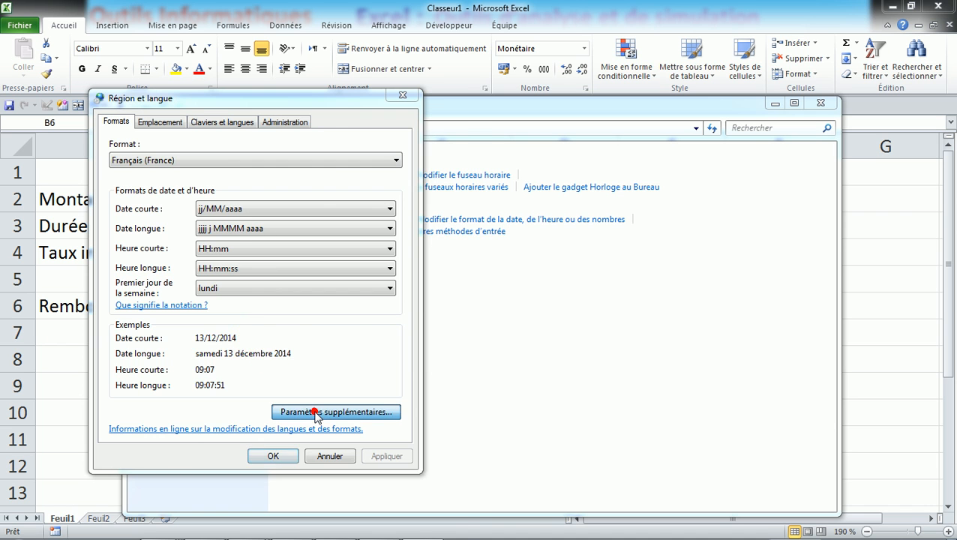
click(214, 162)
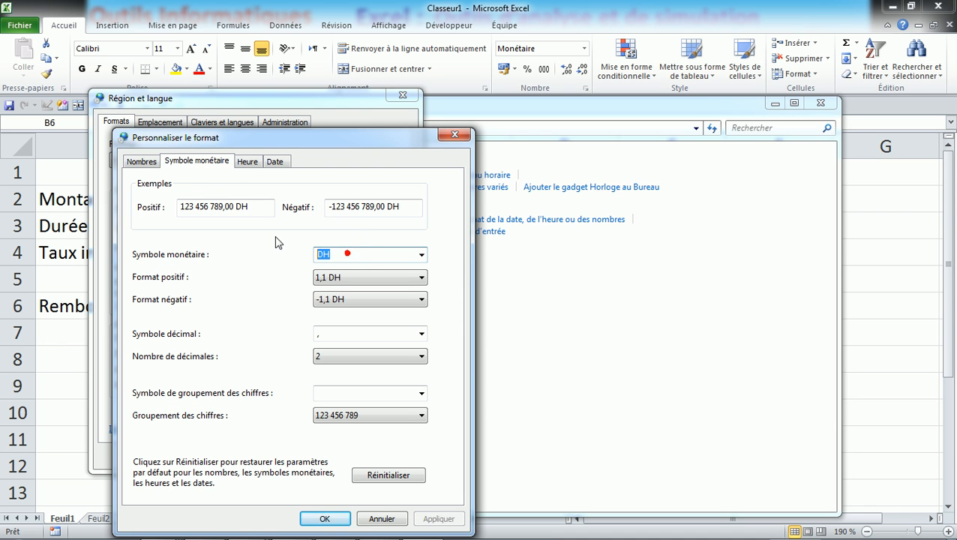
click(446, 135)
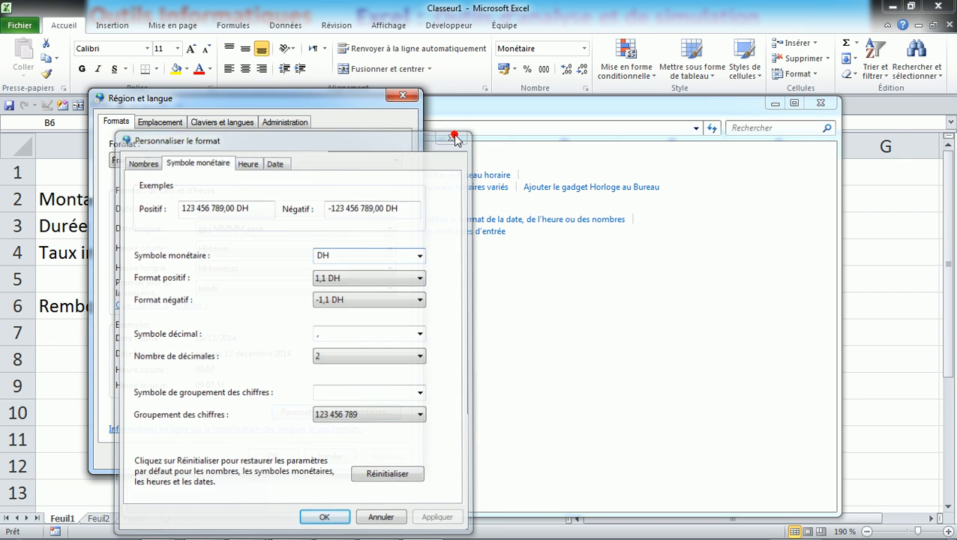
click(404, 99)
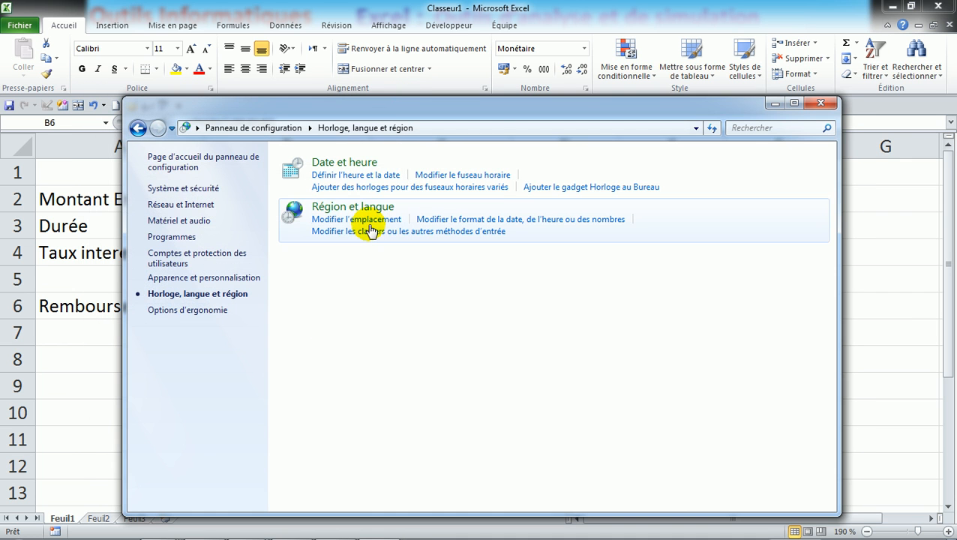
click(823, 104)
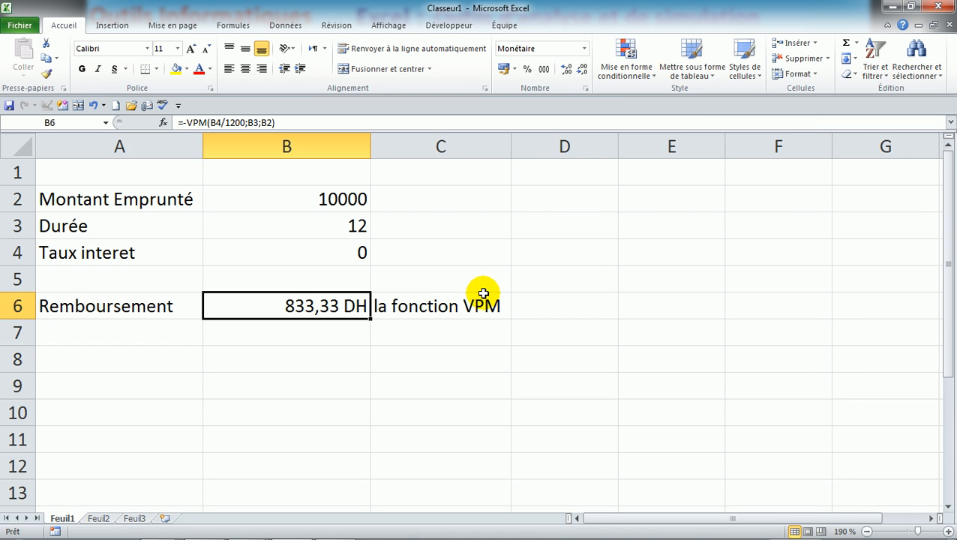
click(337, 252)
click(337, 252)
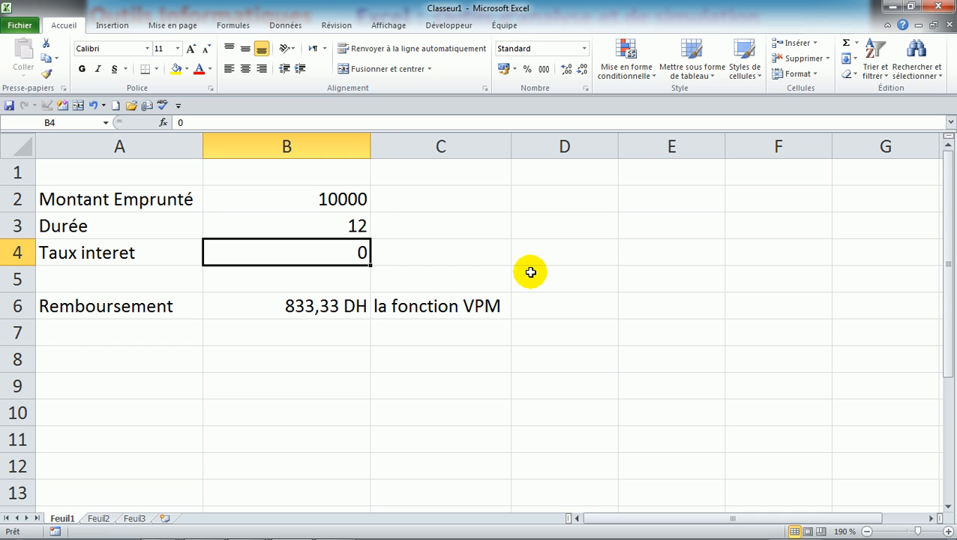
click(358, 224)
click(341, 201)
click(338, 255)
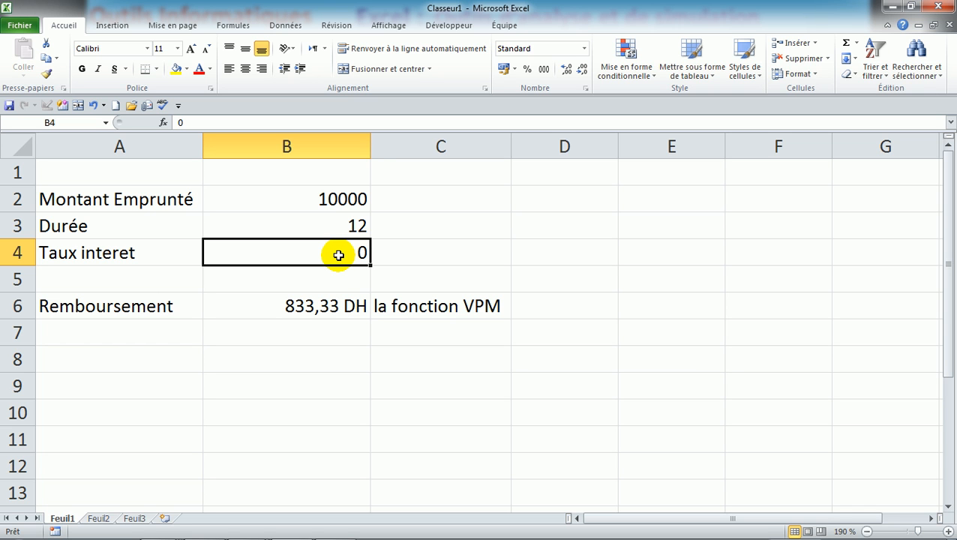
click(356, 222)
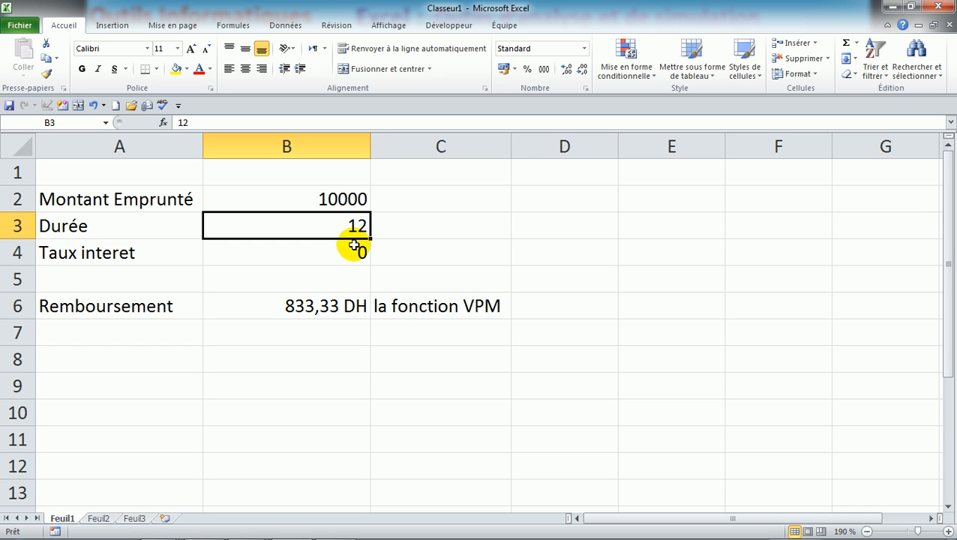
Set the interest rate in cell B4 to 7 to test the repayment calculation.
click(352, 252)
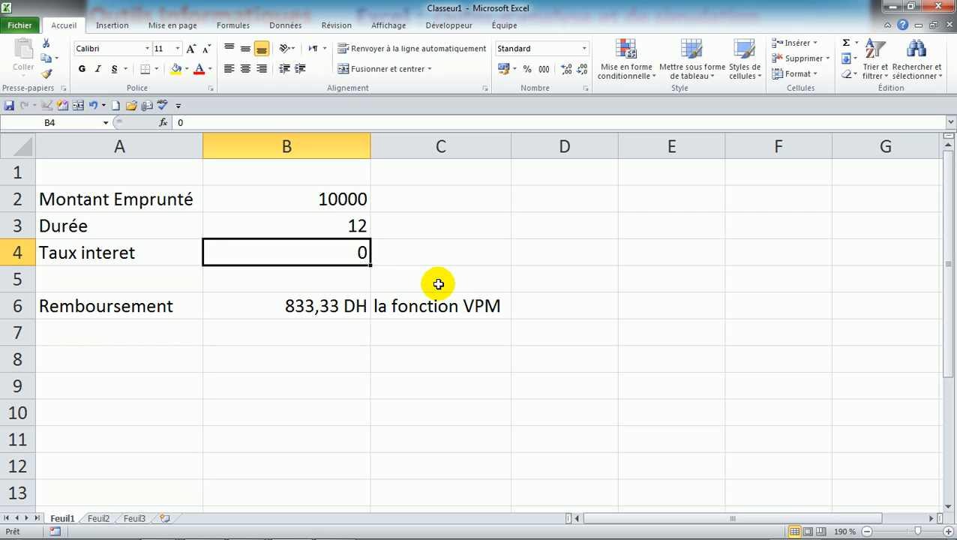
text(7)
key(Return)
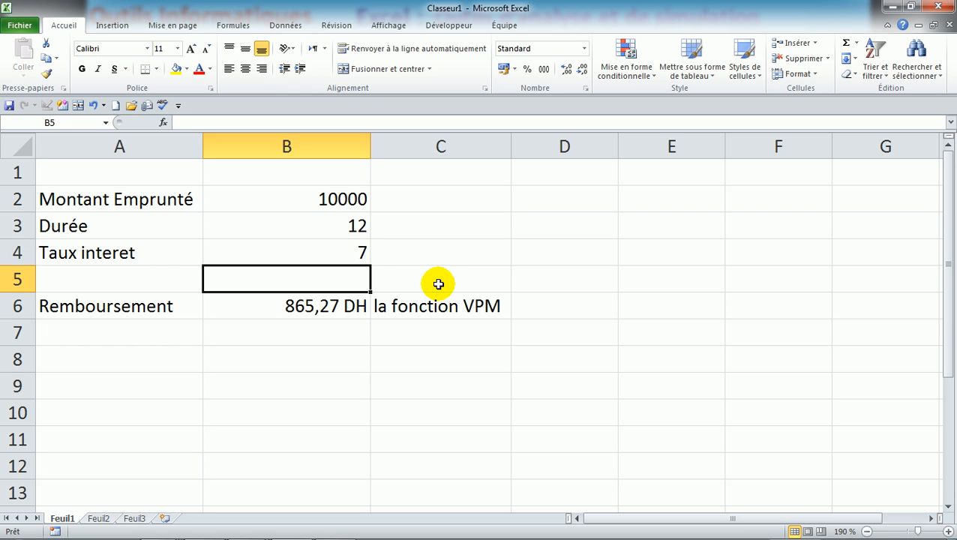
Set the interest rate in cell B4 to 10.
key(Up)
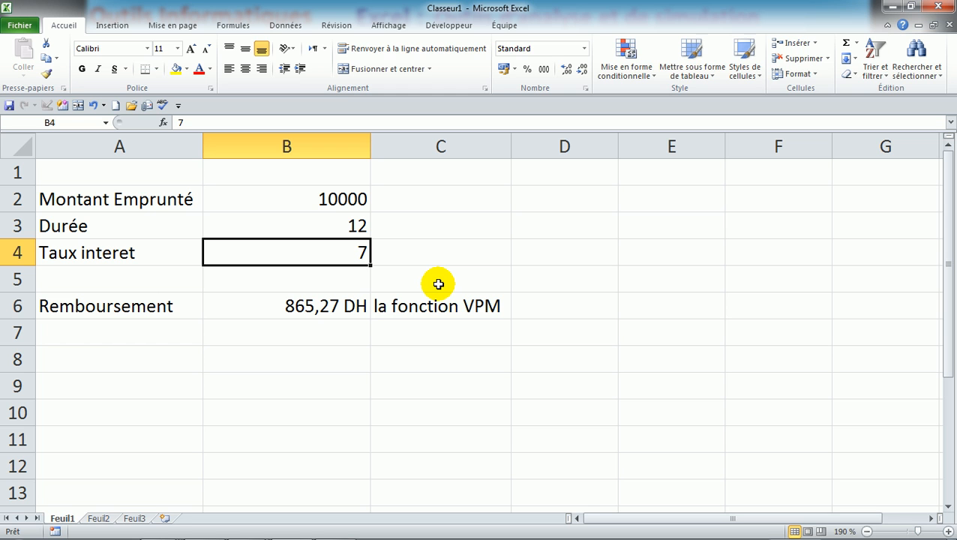
text(10)
key(Return)
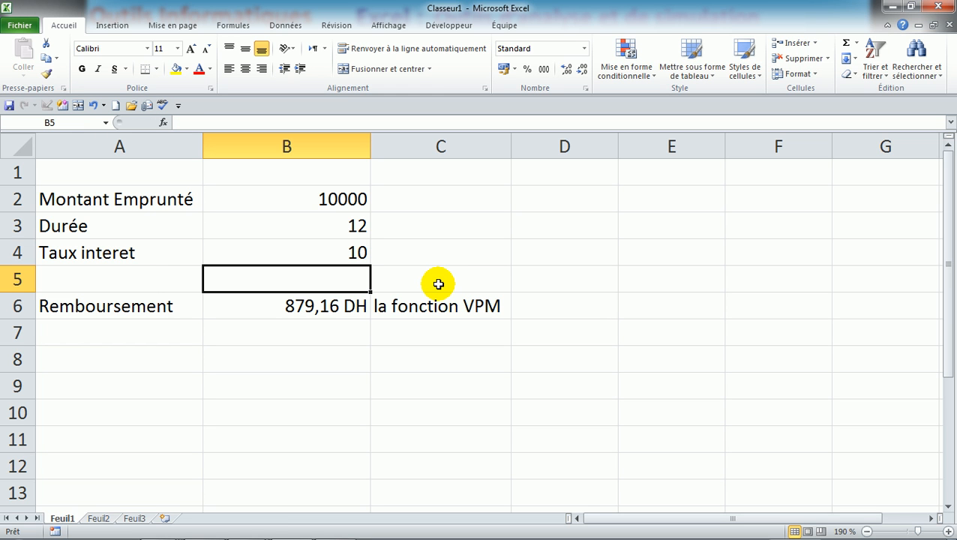
Set the interest rate in cell B4 to 15.
key(Up)
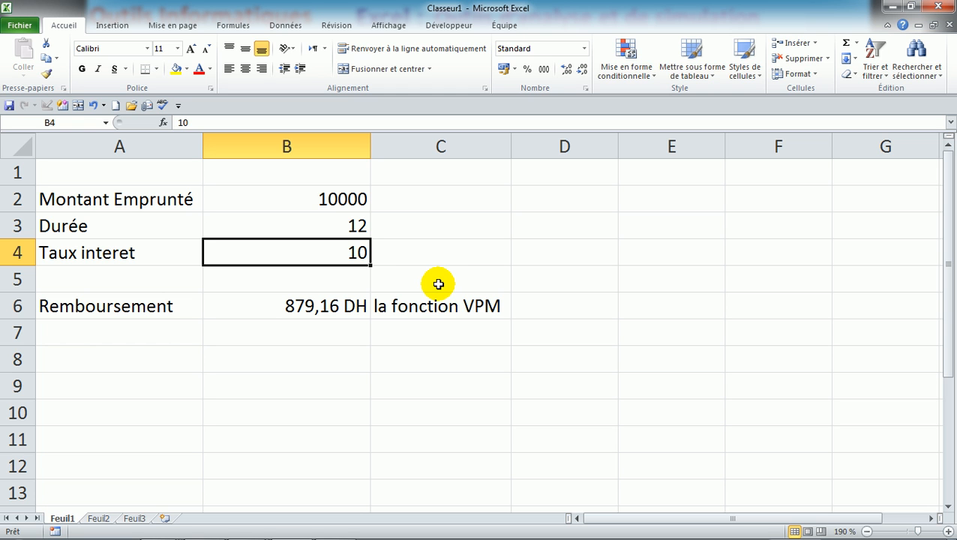
text(15)
key(Return)
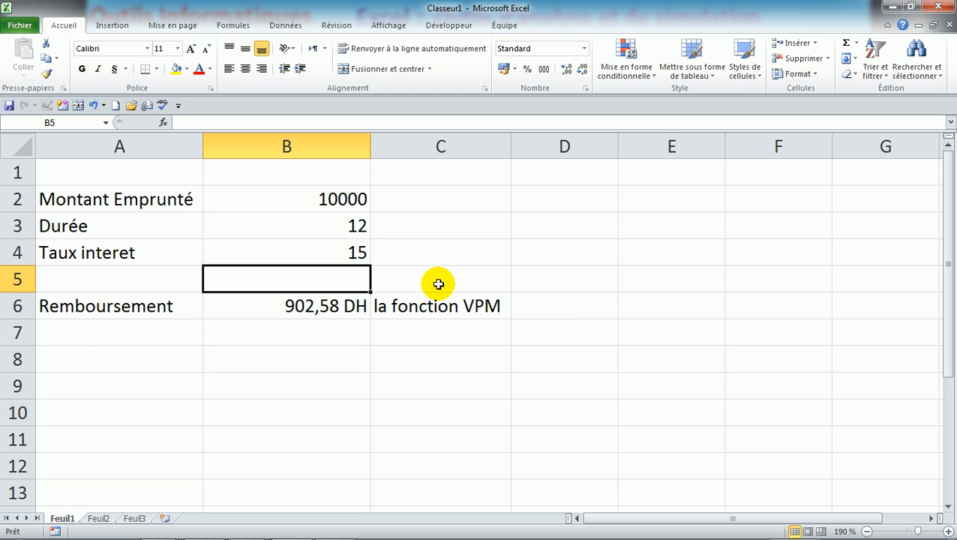
Set the interest rate in cell B4 to 0 to test an interest-free loan.
key(Up)
key(Up)
key(Down)
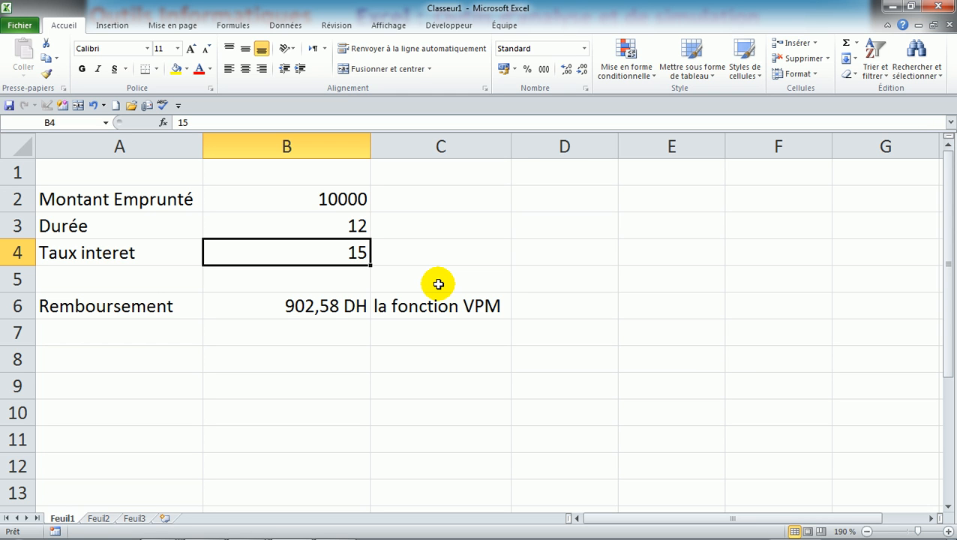
key(Up)
key(Up)
key(Down)
key(Down)
text(0)
key(Return)
Set the interest rate in cell B4 to 30.
key(Up)
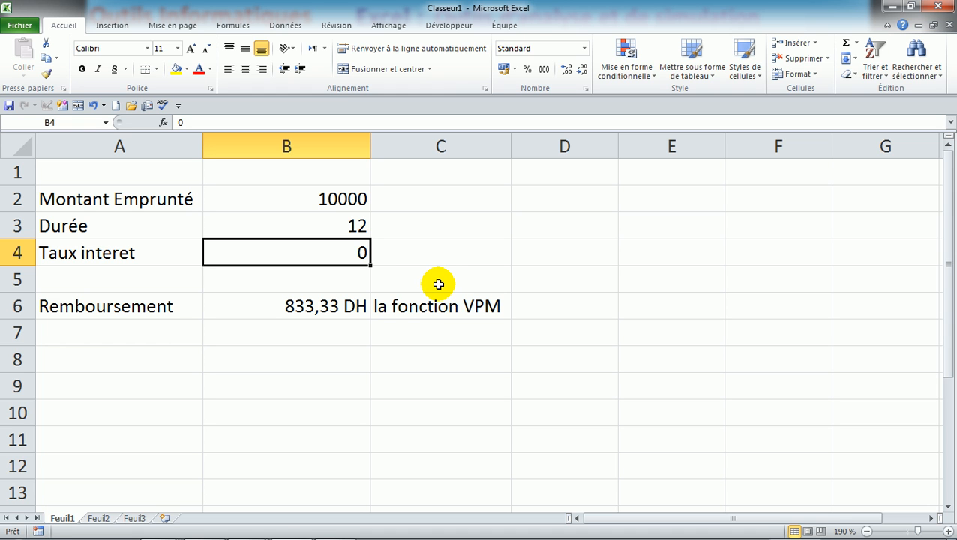
text(30)
key(Return)
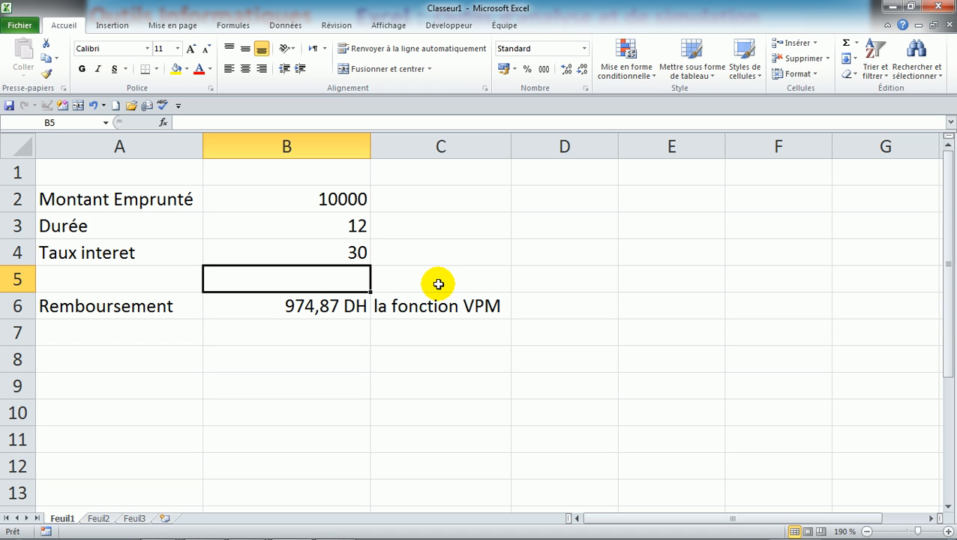
Examine the repayment formula in B6 against the duration in B3 and the borrowed amount in B2.
key(Down)
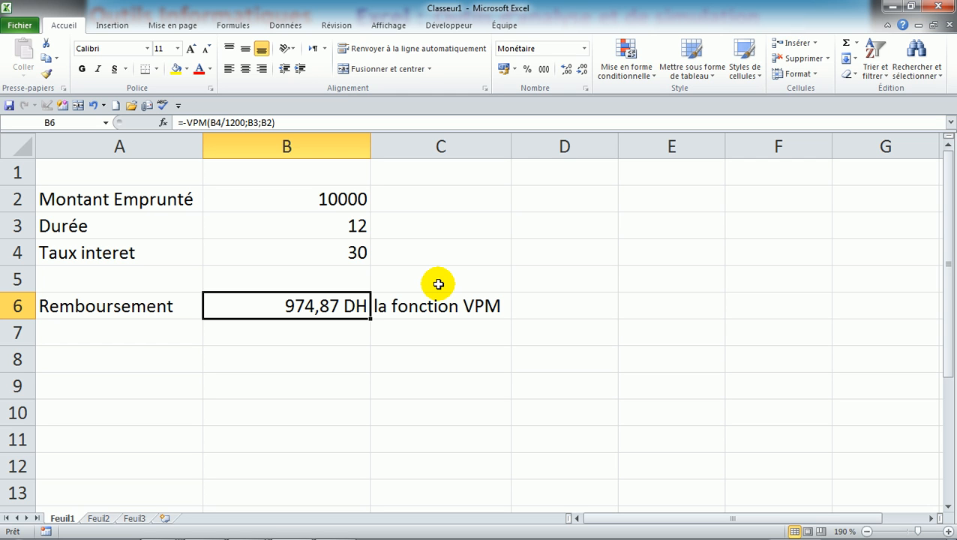
key(Up)
key(Up)
key(Up)
key(Up)
key(Up)
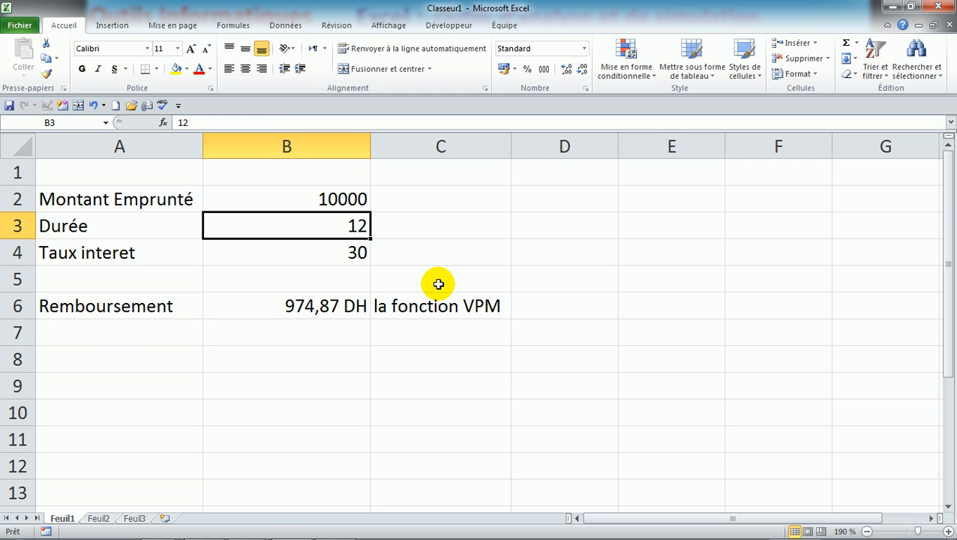
key(Down)
key(Down)
key(Down)
key(Down)
key(Down)
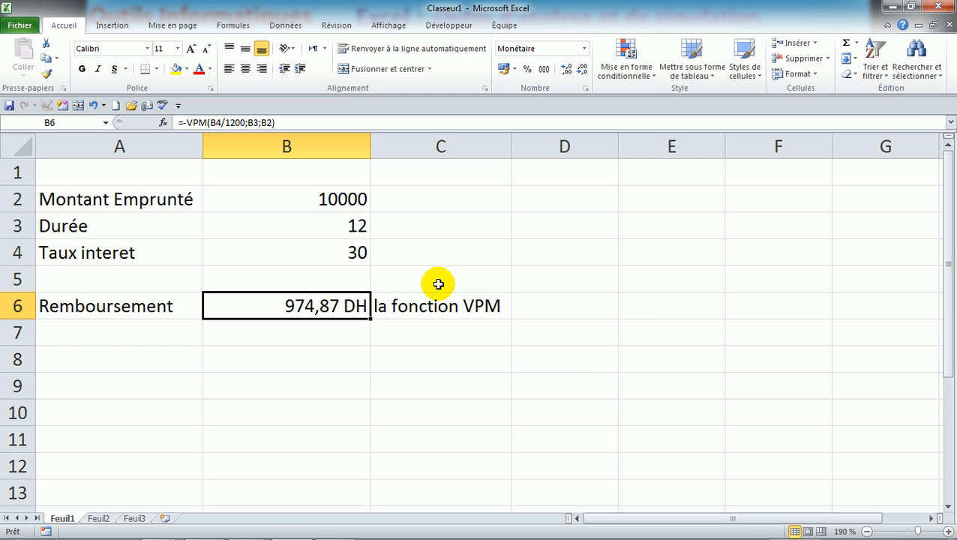
key(Up)
key(Up)
key(Up)
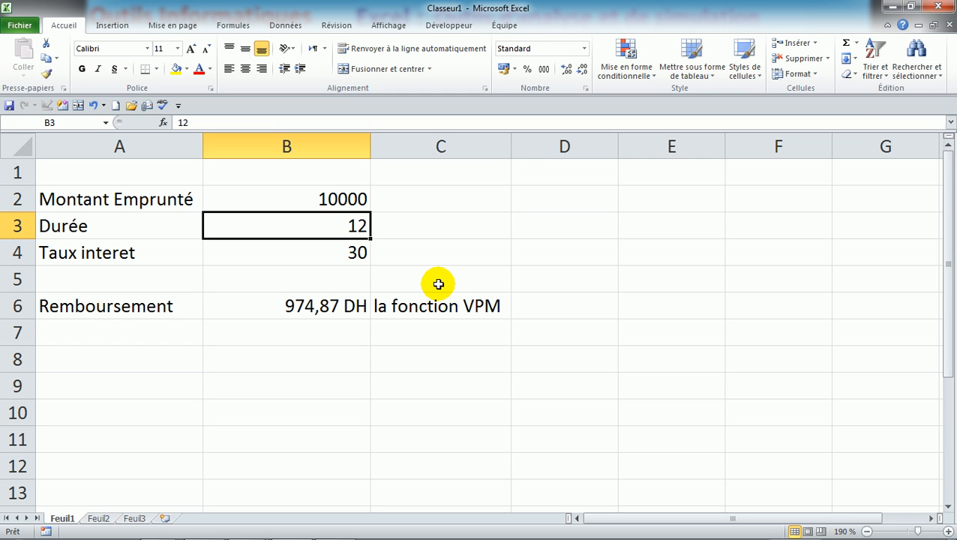
key(Up)
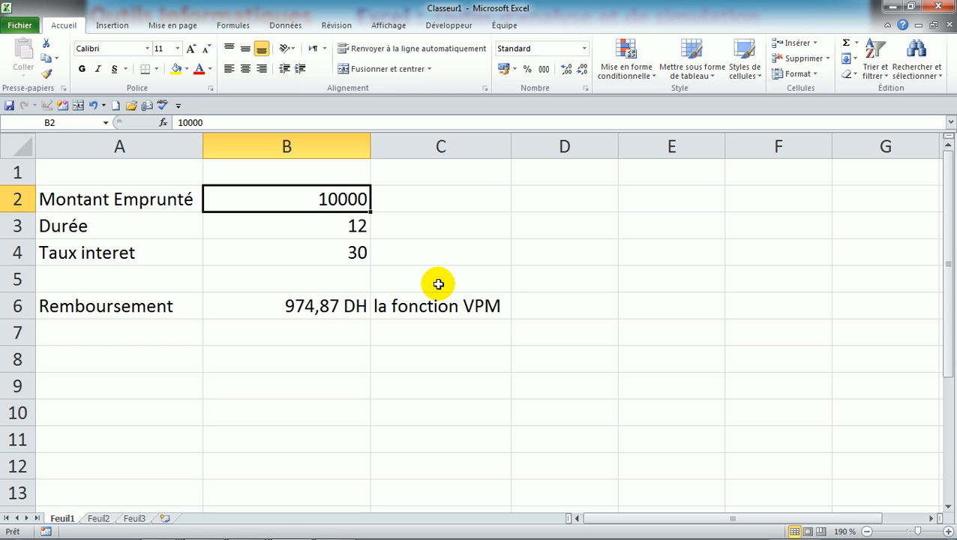
key(Down)
key(Down)
key(Down)
key(Down)
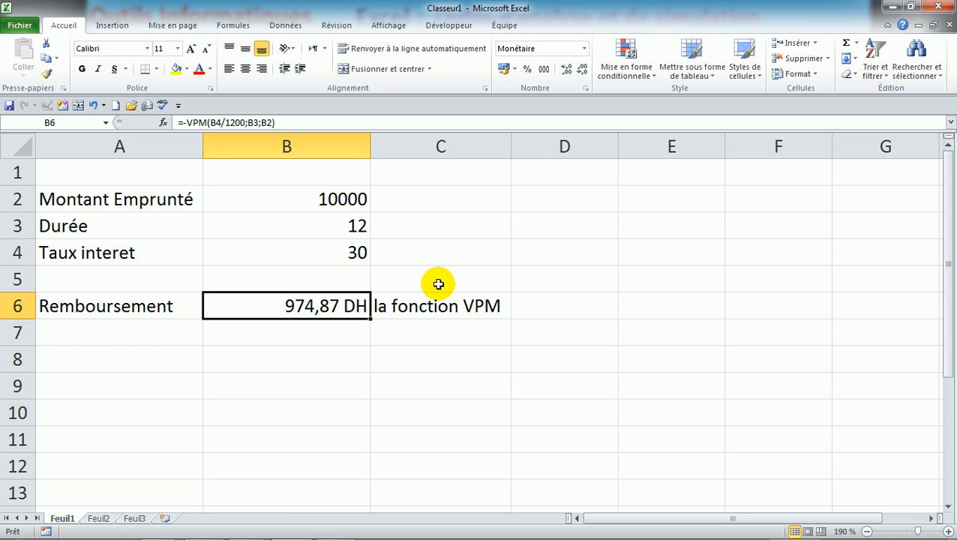
Set the borrowed amount in cell B2 to 20000 and select the repayment cell B6.
key(Up)
key(Up)
key(Up)
key(Up)
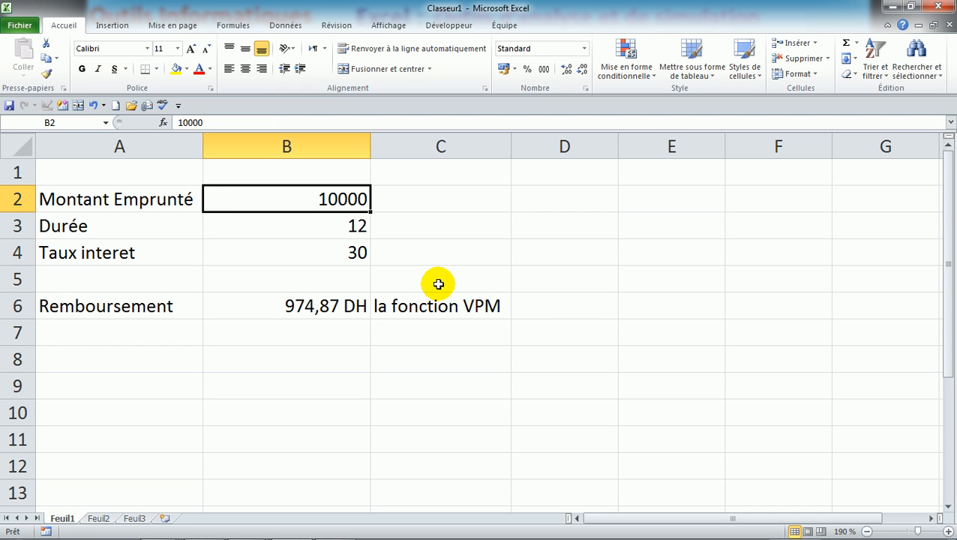
text(20000)
key(Return)
key(Down)
key(Down)
key(Down)
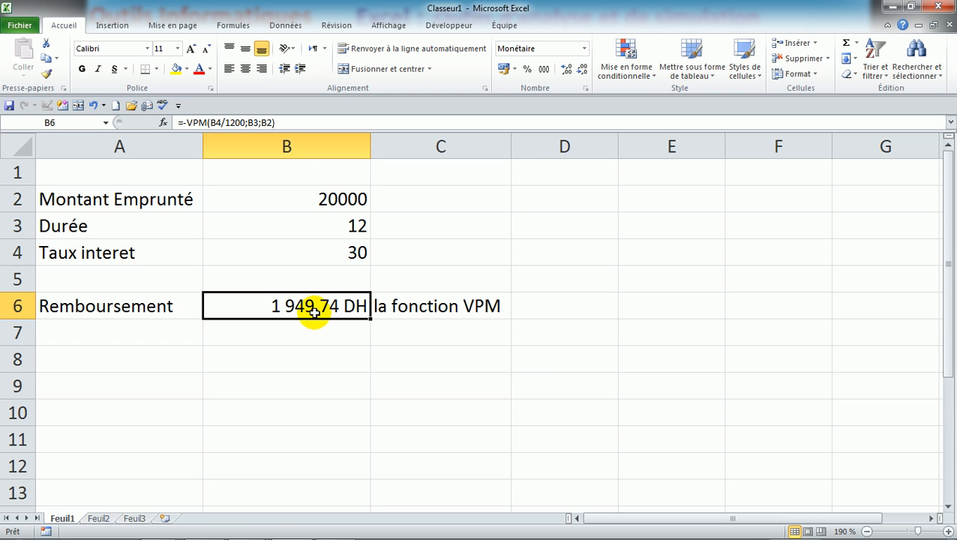
click(284, 27)
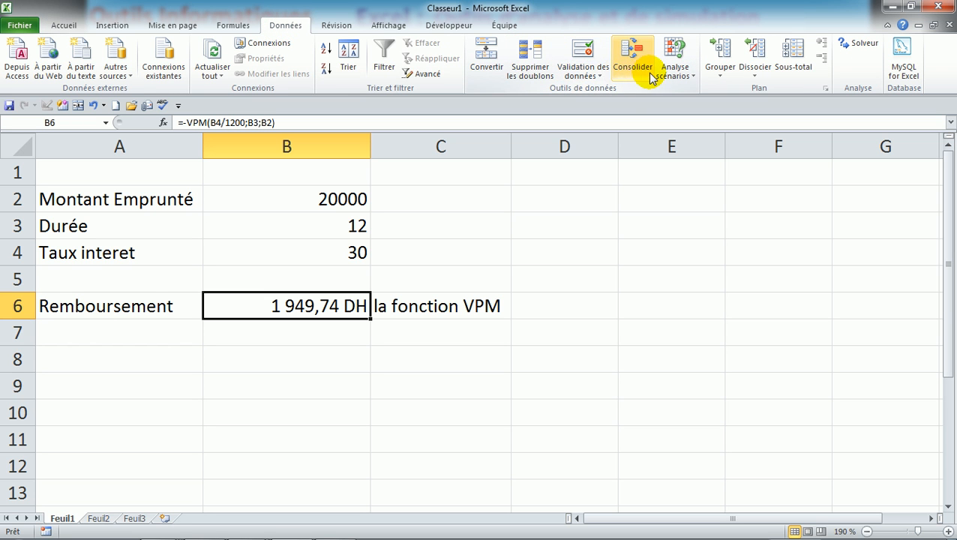
click(683, 79)
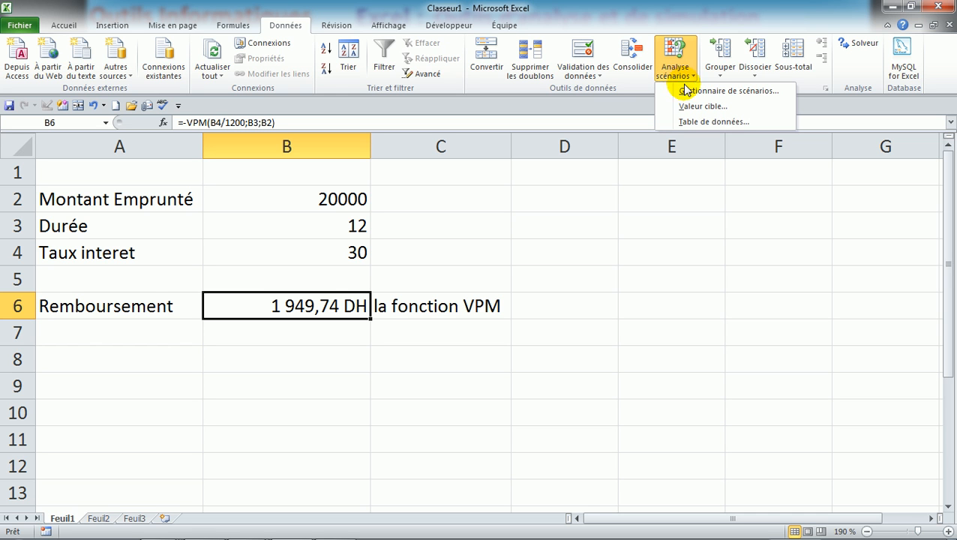
click(703, 107)
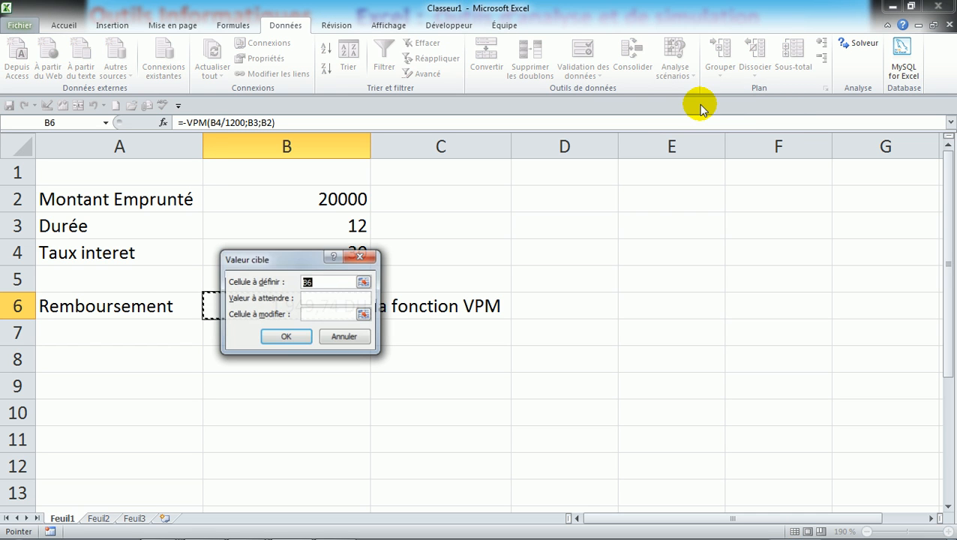
drag(297, 263, 636, 268)
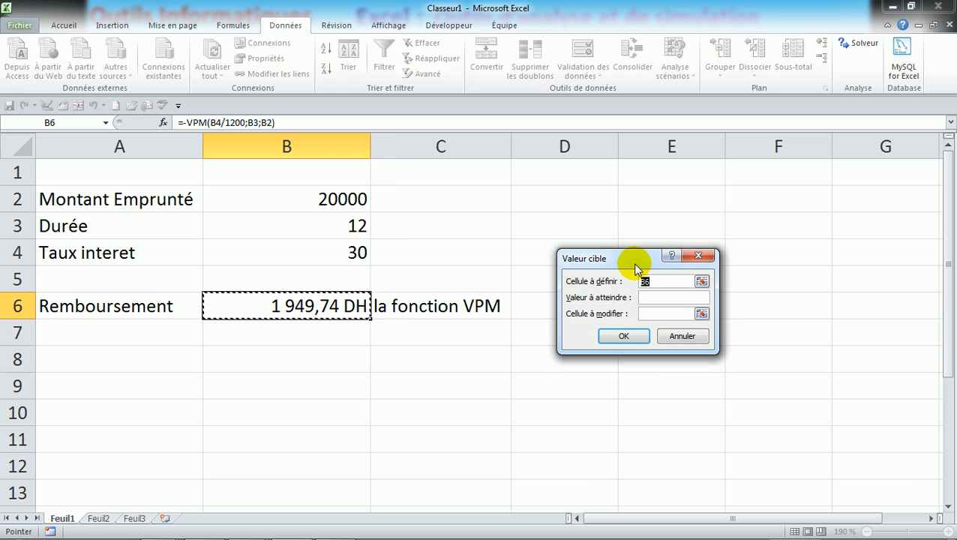
click(653, 297)
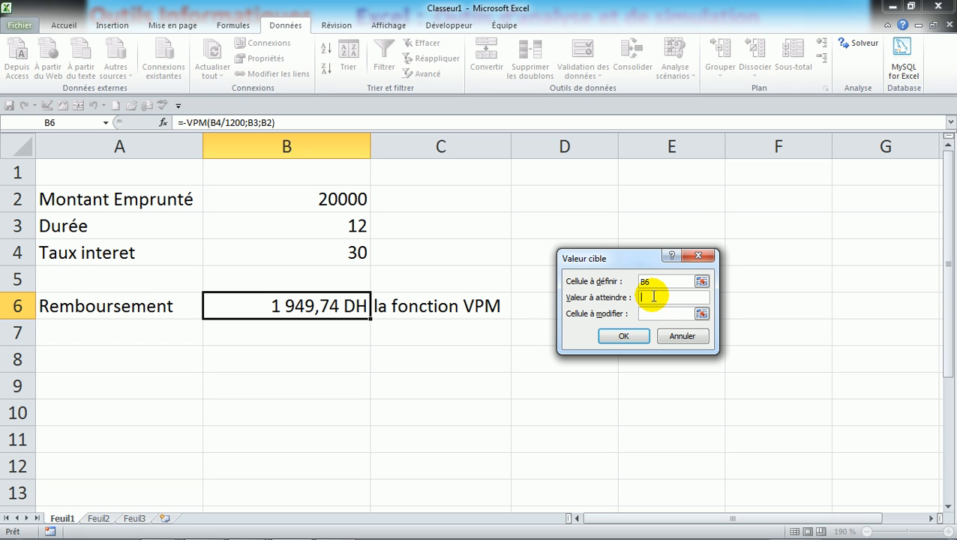
click(705, 257)
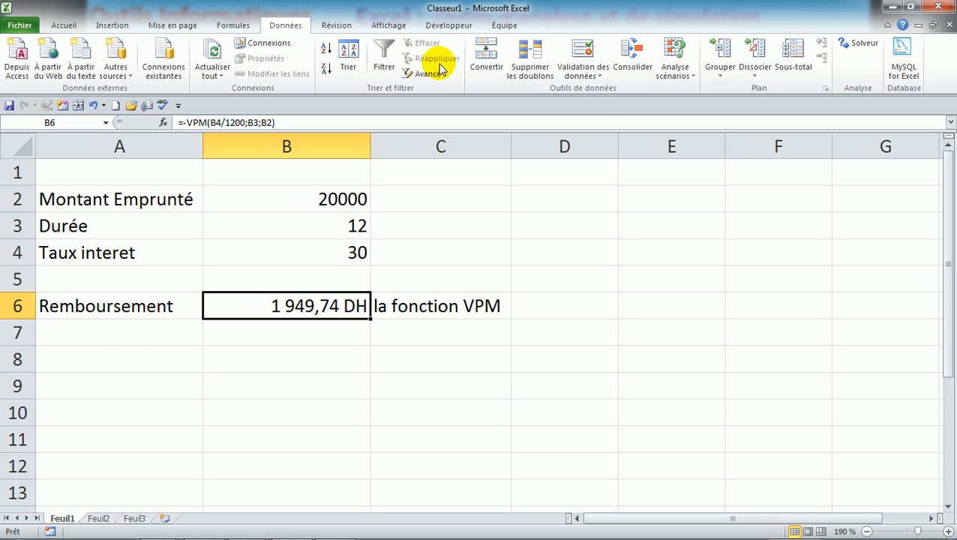
Try a goal seek (Valeur cible) that brings B6 to 1500 by changing B2, and discard its solution.
click(689, 78)
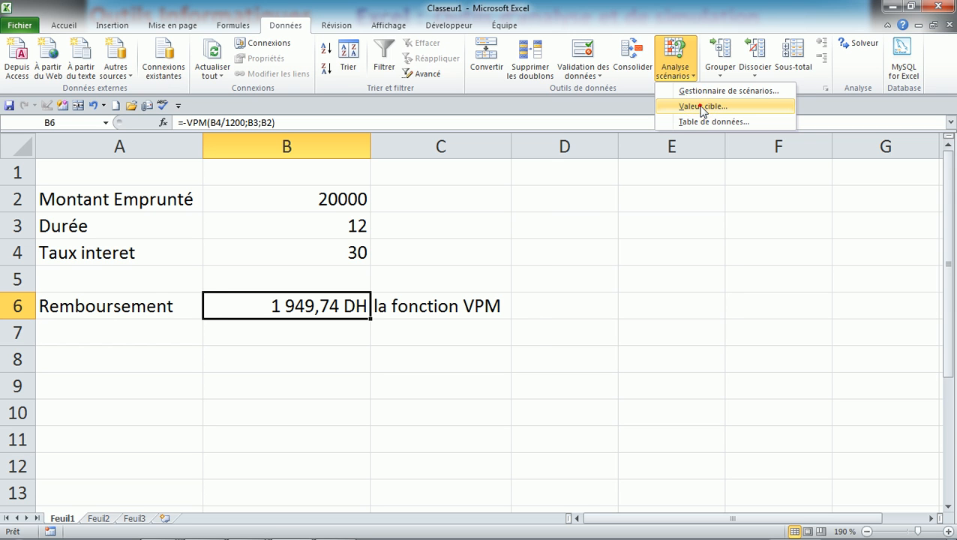
click(703, 107)
drag(636, 263, 658, 238)
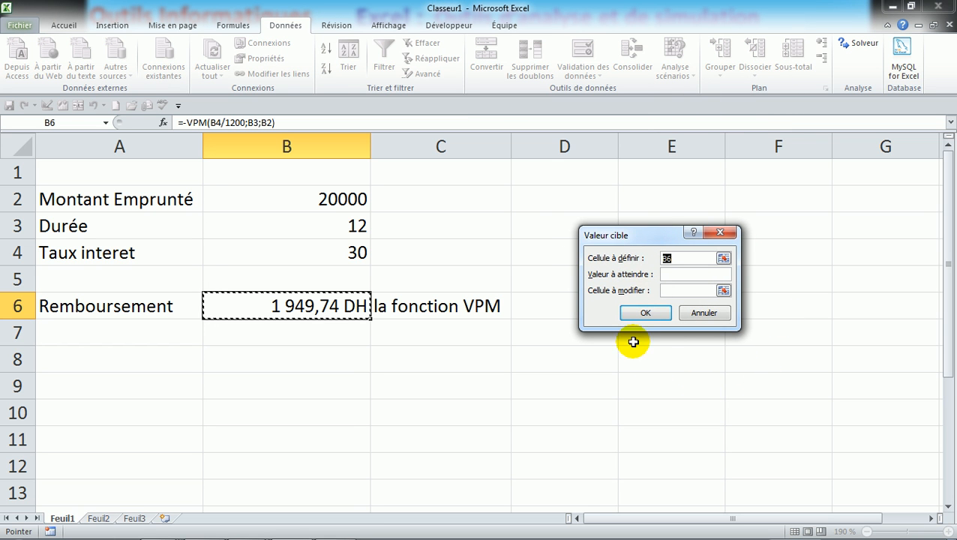
click(670, 274)
click(673, 275)
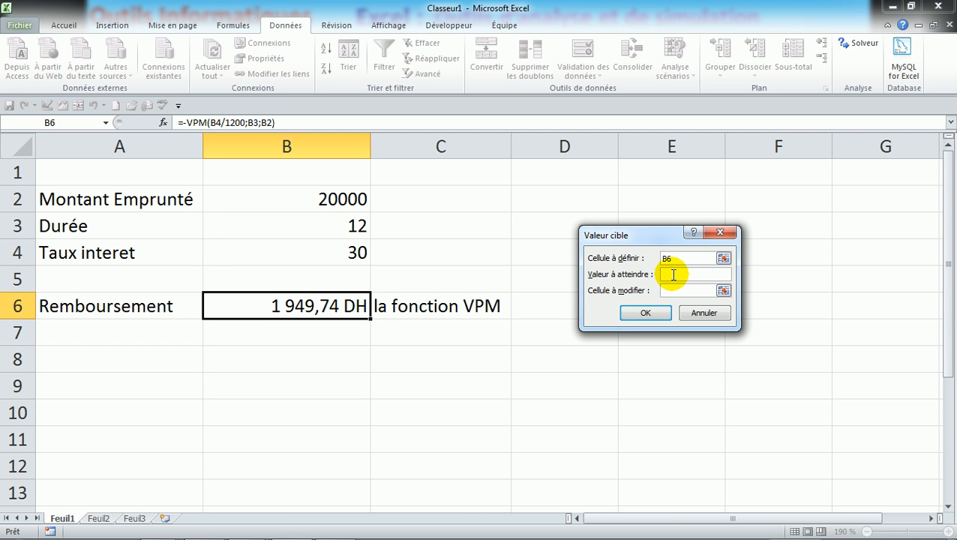
text(1500)
click(680, 291)
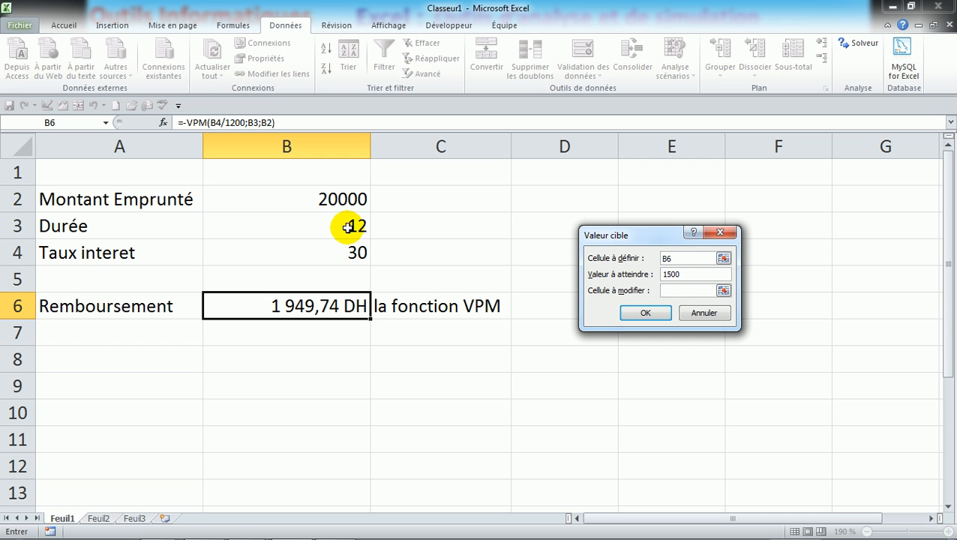
click(297, 201)
click(297, 201)
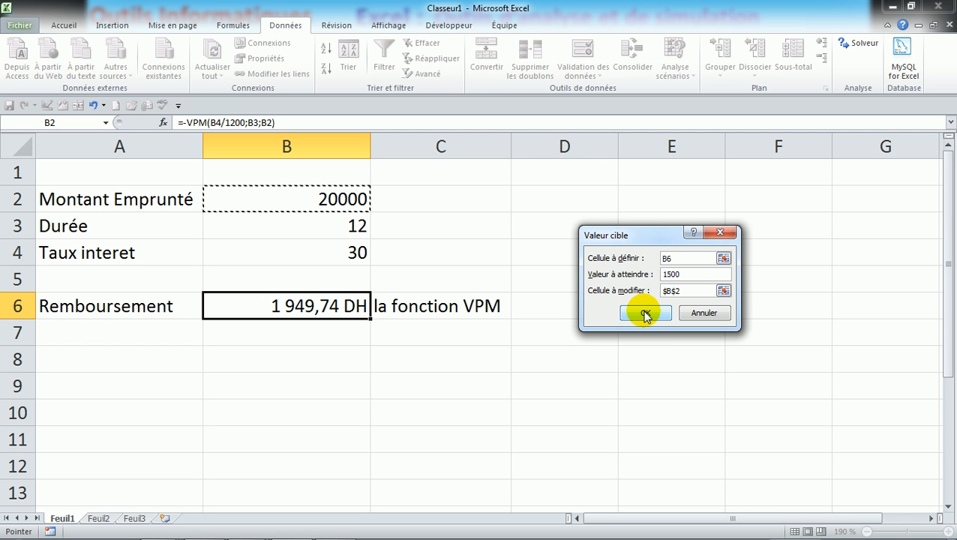
click(645, 314)
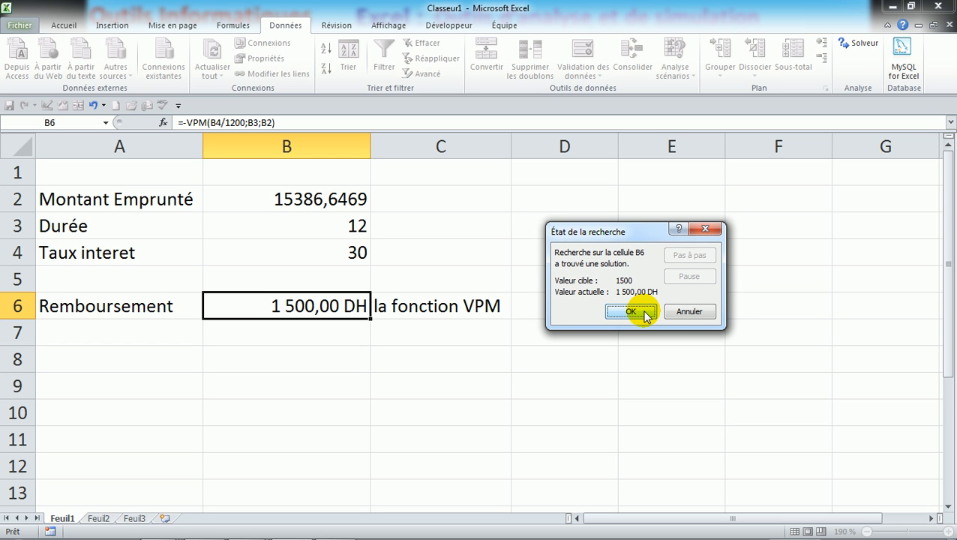
click(684, 312)
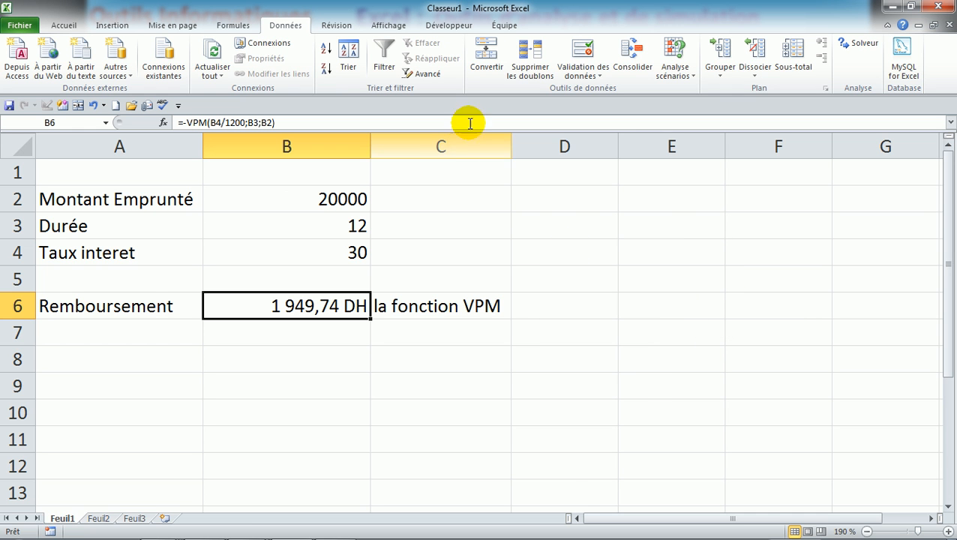
Run a goal seek (Valeur cible) on B6 with target value 1500, changing cell B2, and keep its solution.
click(689, 76)
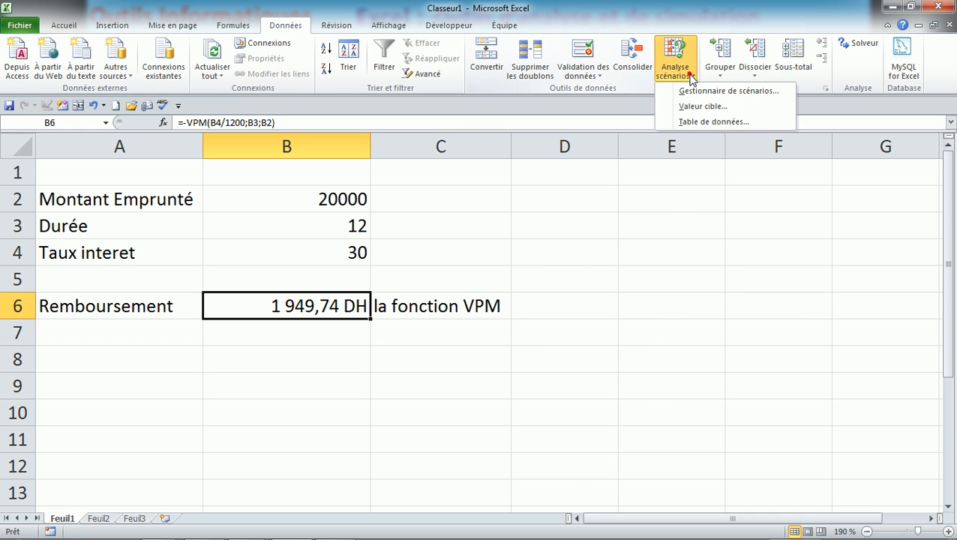
click(702, 107)
click(662, 271)
text(1500)
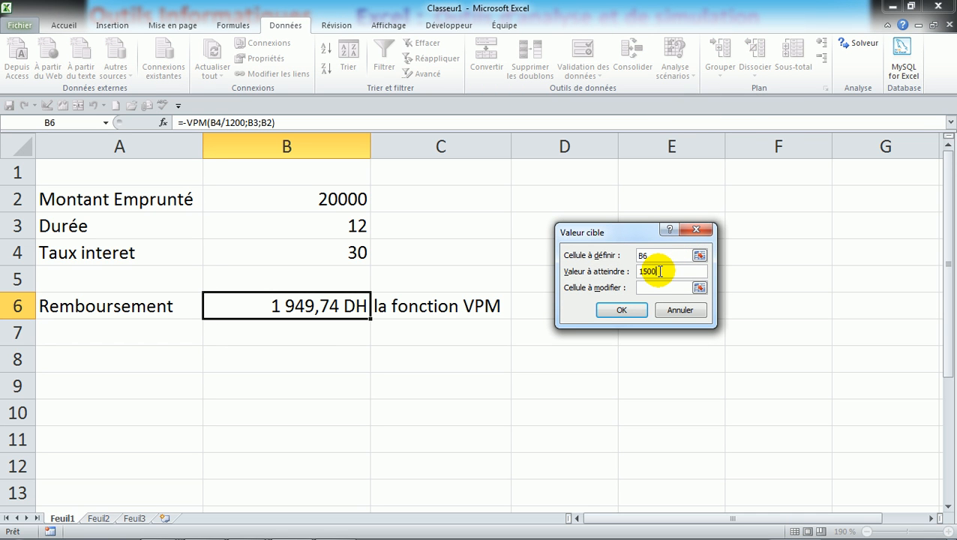
click(656, 287)
click(334, 199)
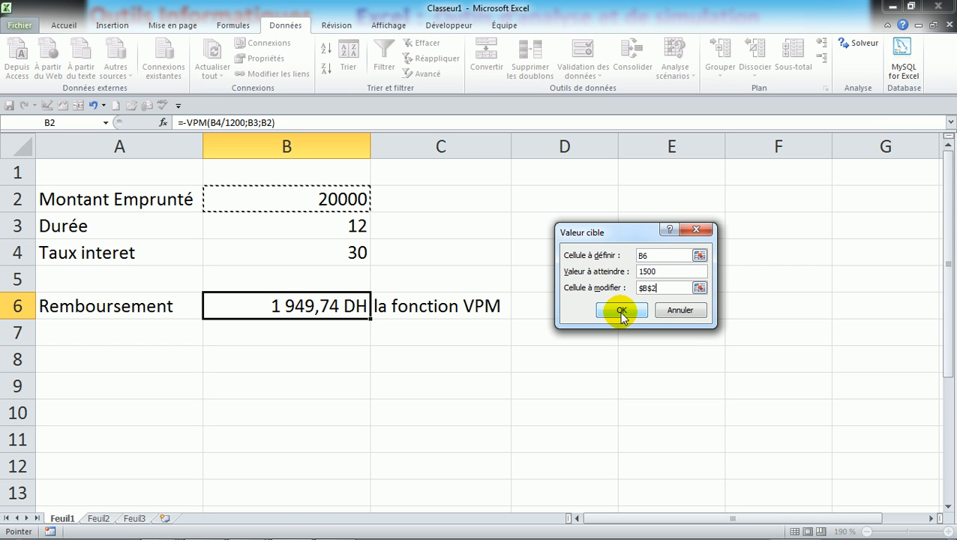
click(621, 312)
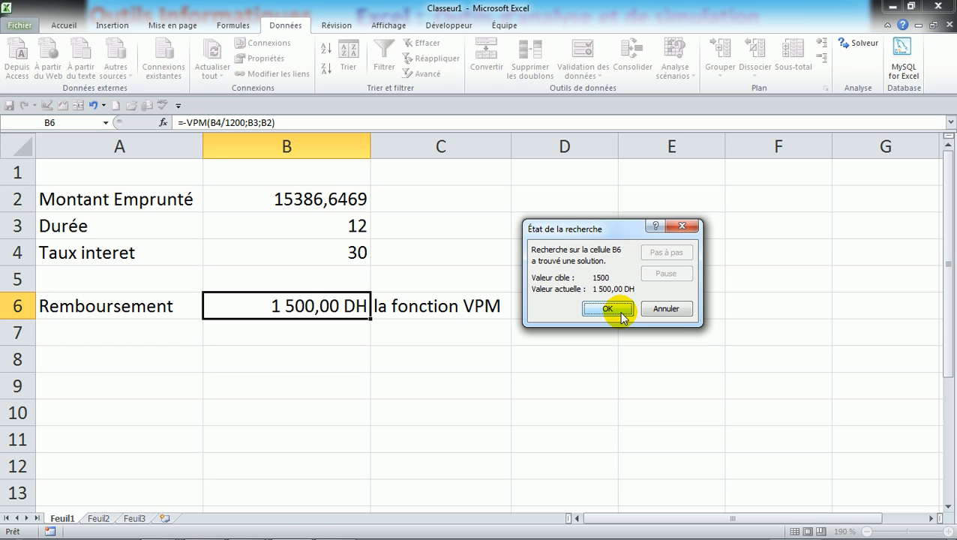
click(619, 312)
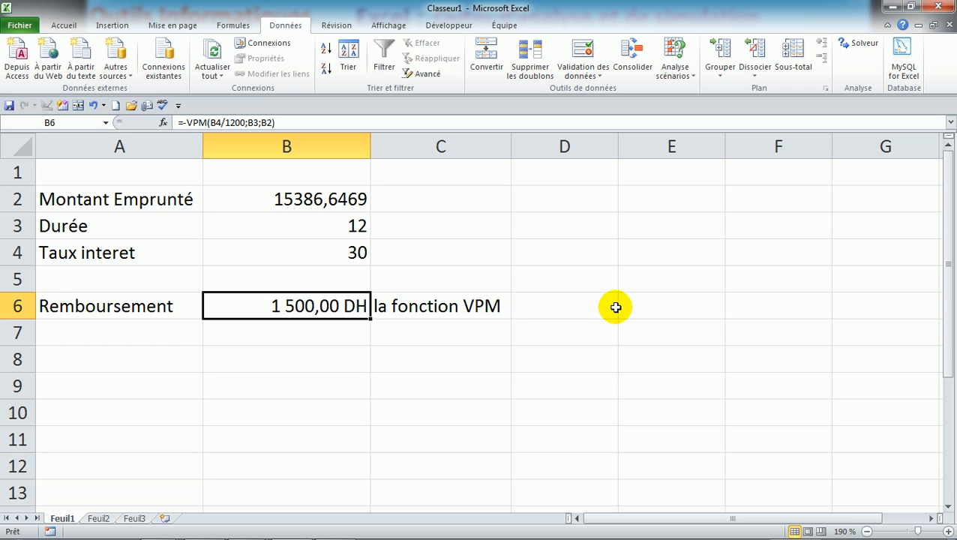
click(342, 528)
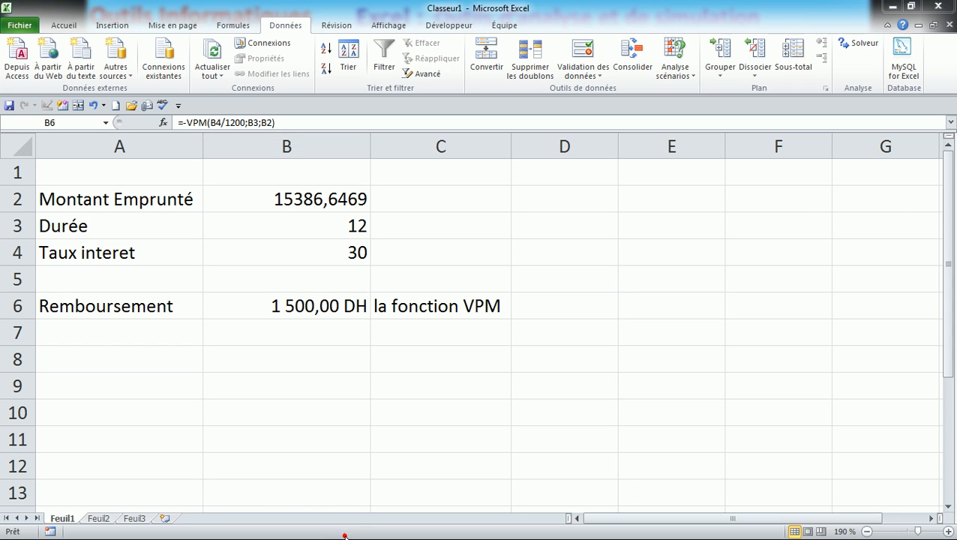
click(889, 490)
click(892, 489)
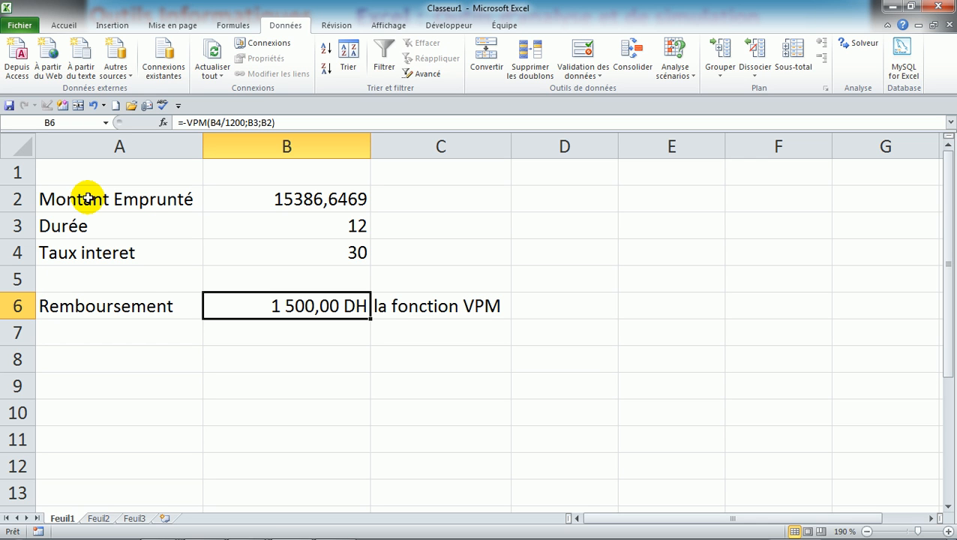
Select the loan table in the range A2:B6.
mouse_move(85, 199)
mouse_down()
mouse_move(279, 265)
mouse_move(280, 296)
mouse_up()
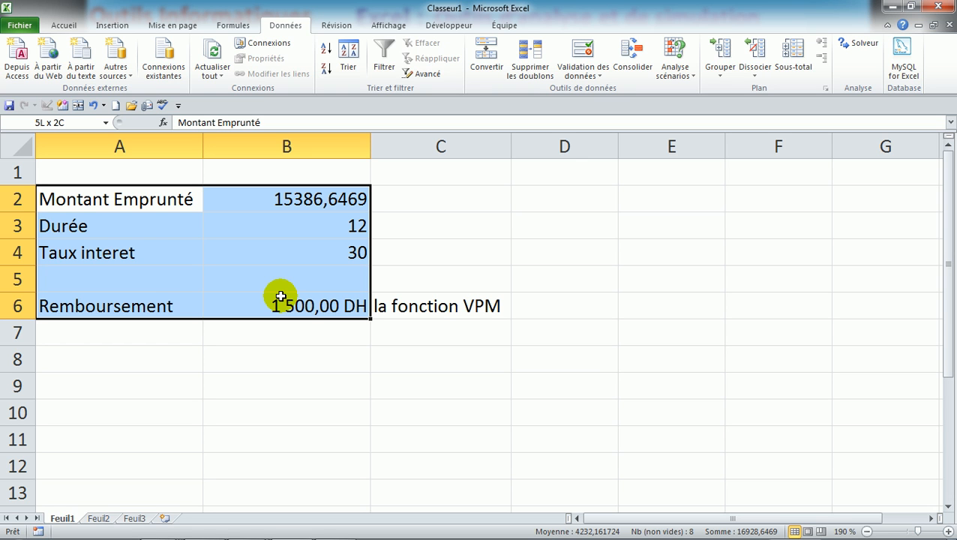
drag(280, 296, 278, 294)
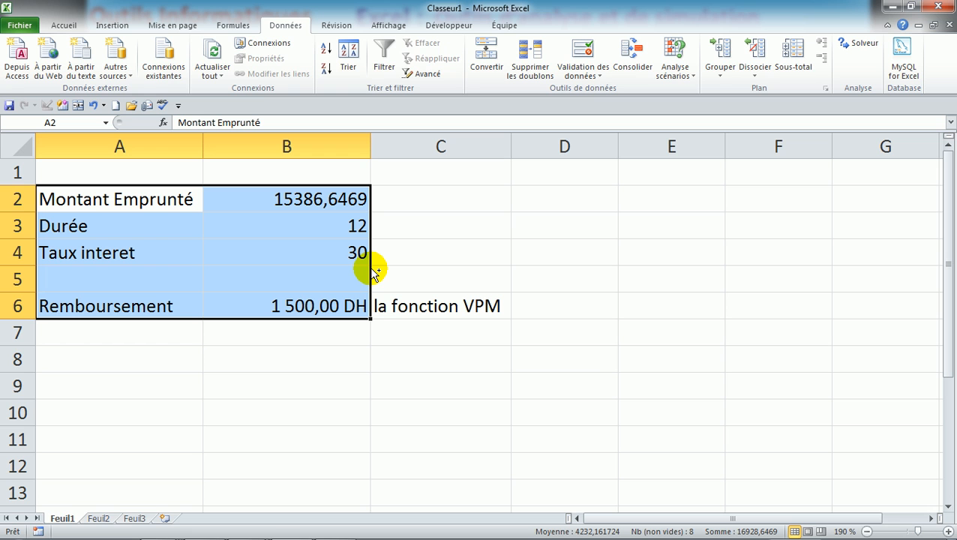
Copy the loan table A2:B6 to the range E2:F6 and autofit column E to its labels.
drag(373, 272, 762, 289)
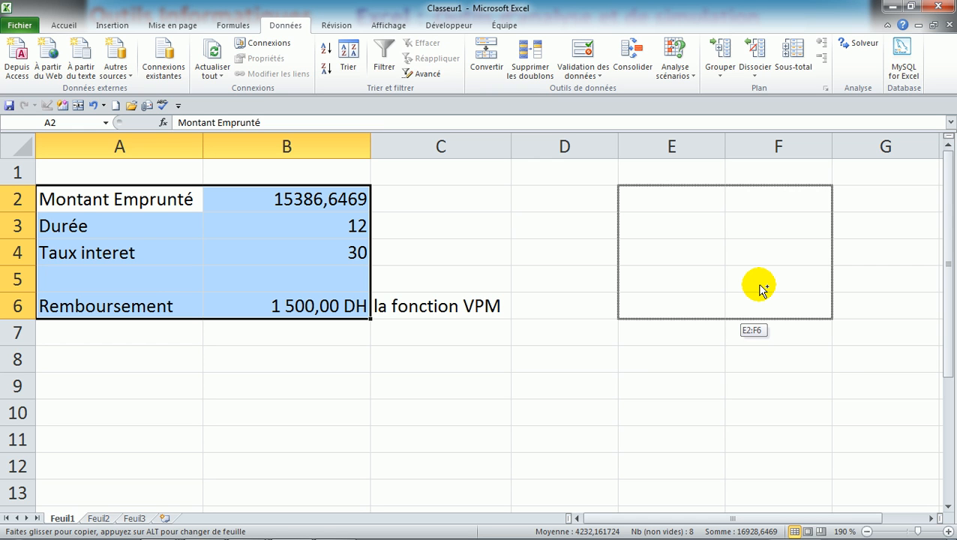
drag(762, 290, 759, 285)
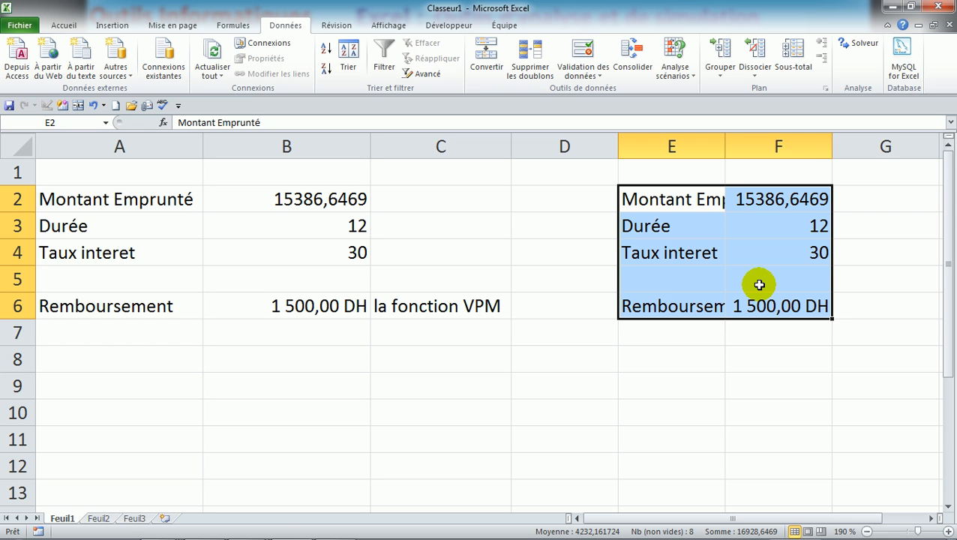
double_click(723, 147)
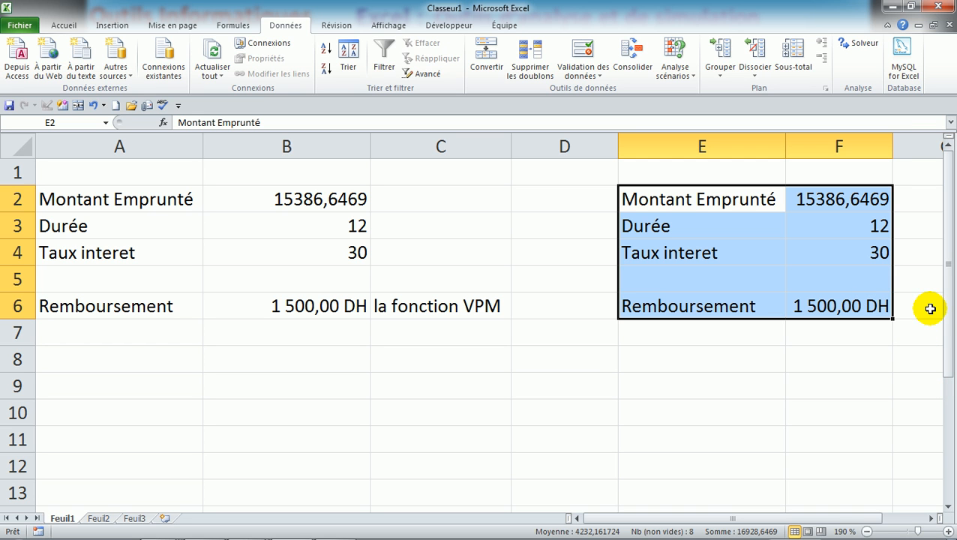
Set the borrowed amount in cell F2 of the copied loan table to 20000.
click(849, 195)
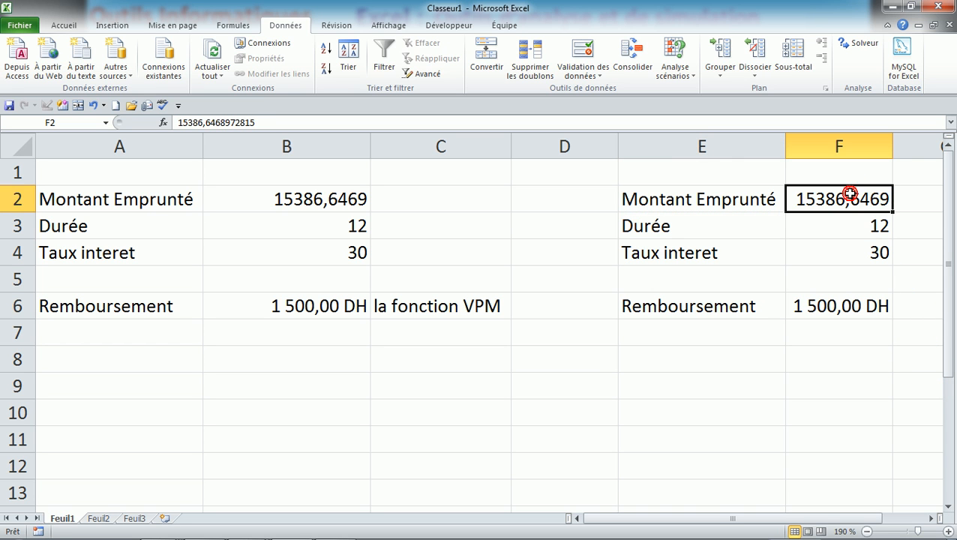
text(20000)
key(Return)
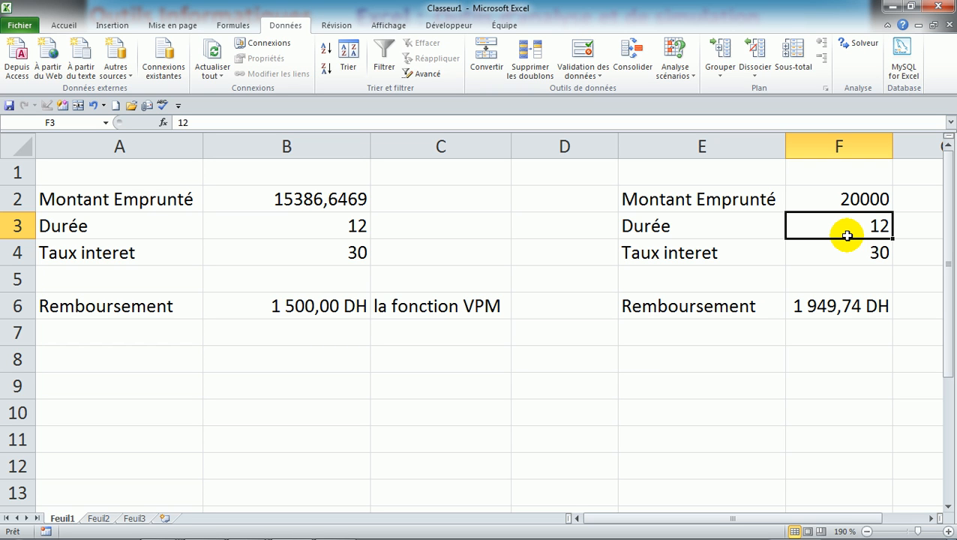
Run a goal seek (Valeur cible) on F6 with target value 1500, changing the duration cell F3, and keep its solution.
click(828, 313)
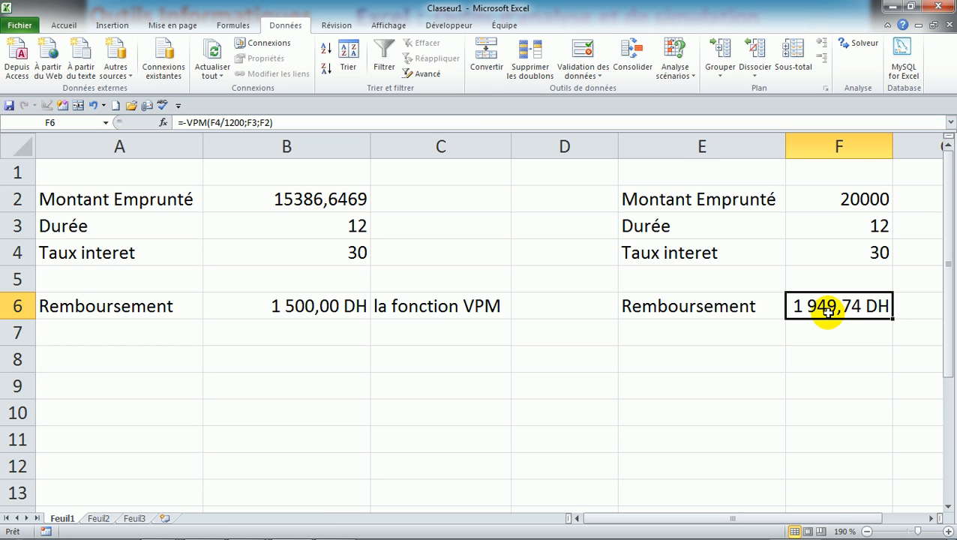
click(689, 76)
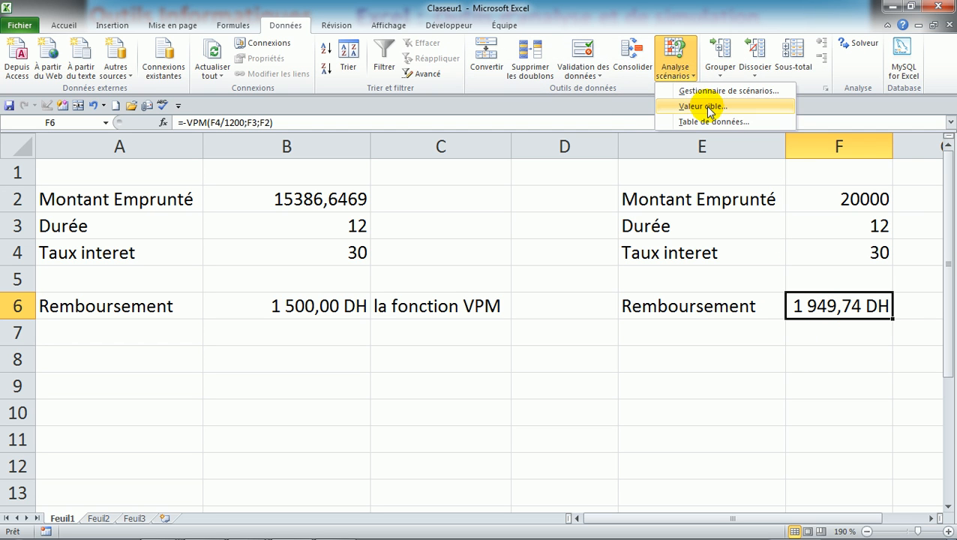
click(705, 107)
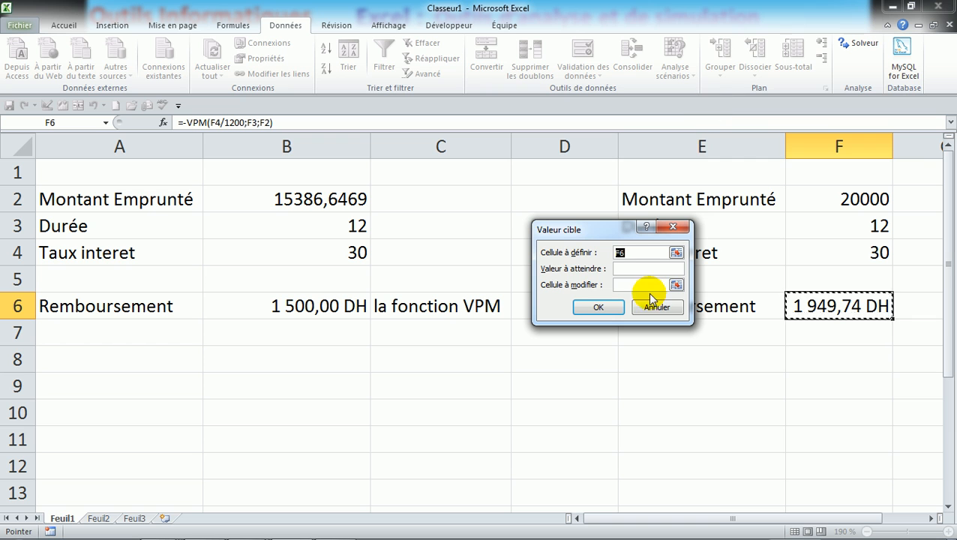
click(625, 267)
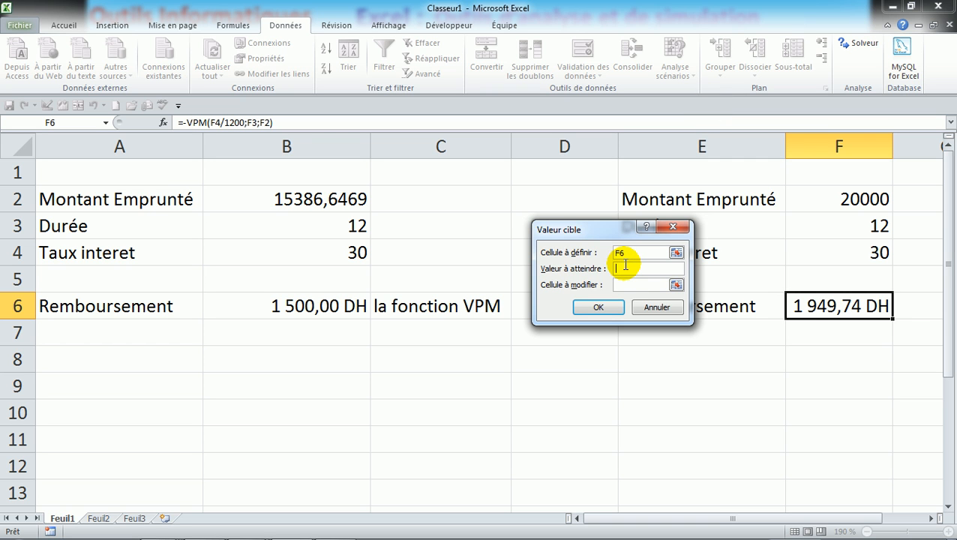
click(637, 253)
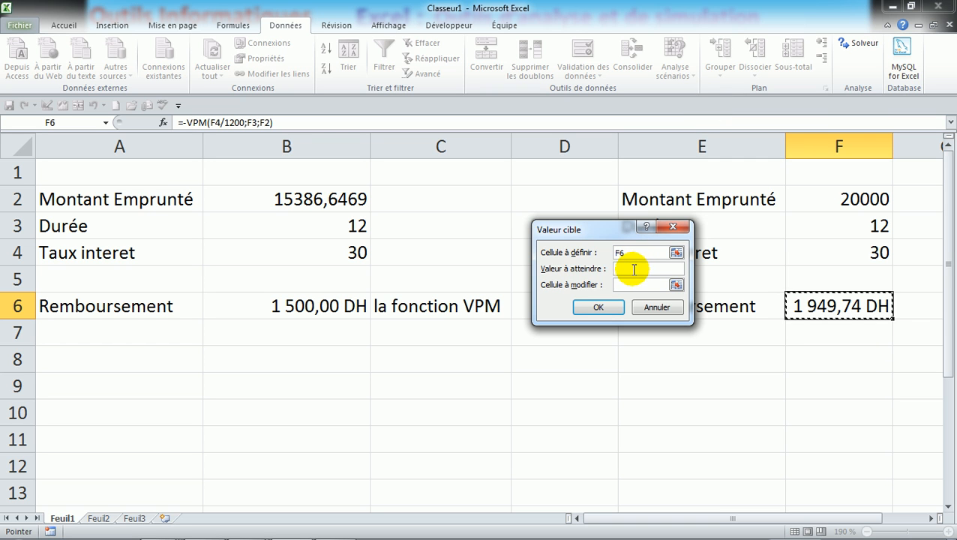
click(634, 269)
text(1500)
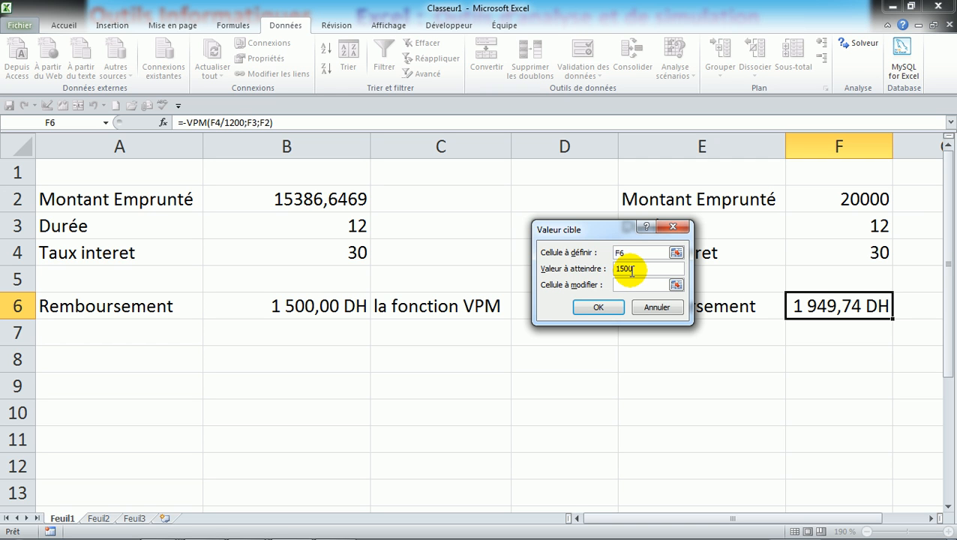
click(627, 285)
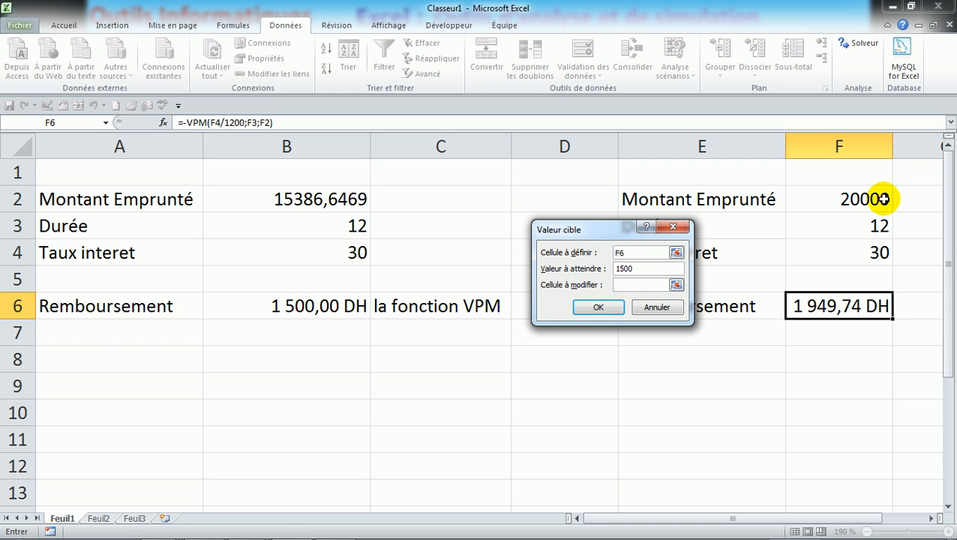
click(862, 228)
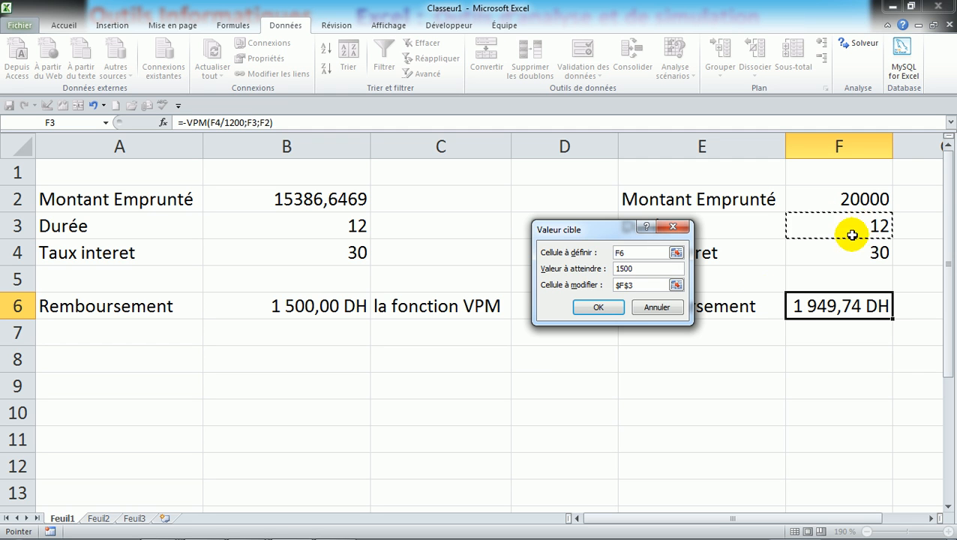
click(613, 225)
drag(597, 233, 461, 240)
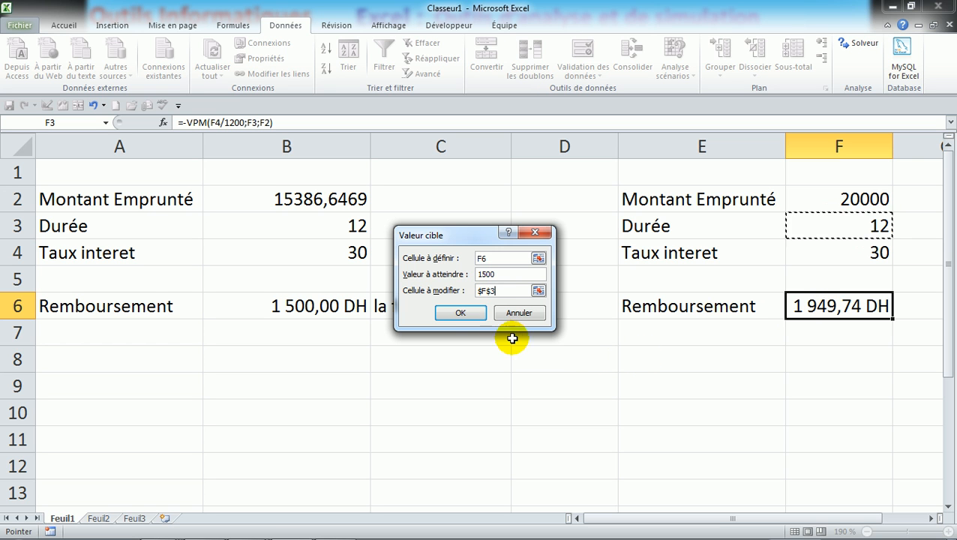
click(459, 312)
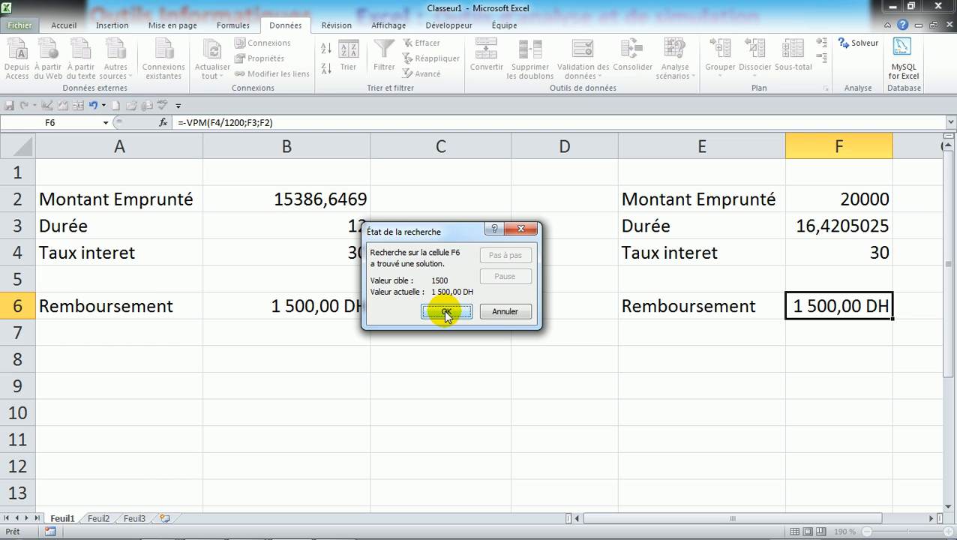
click(445, 312)
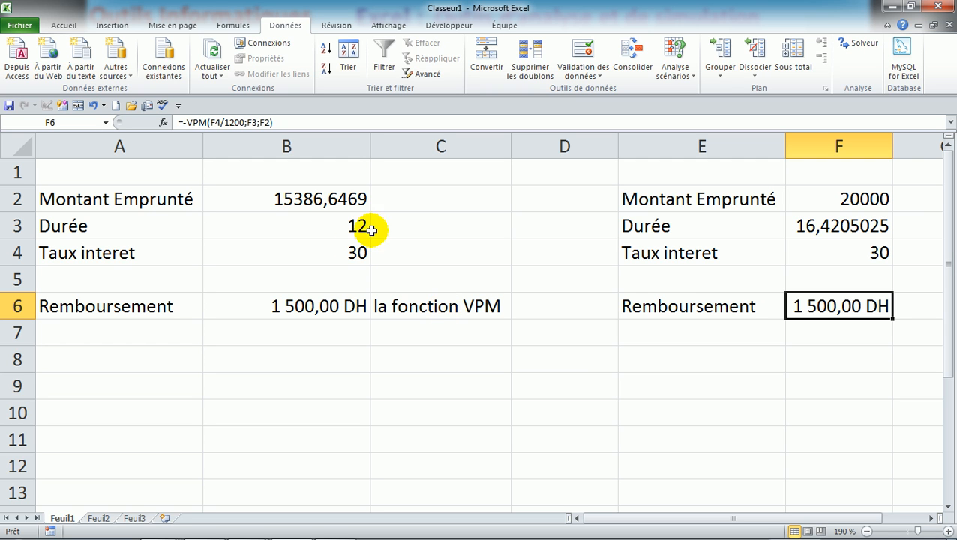
drag(646, 199, 855, 312)
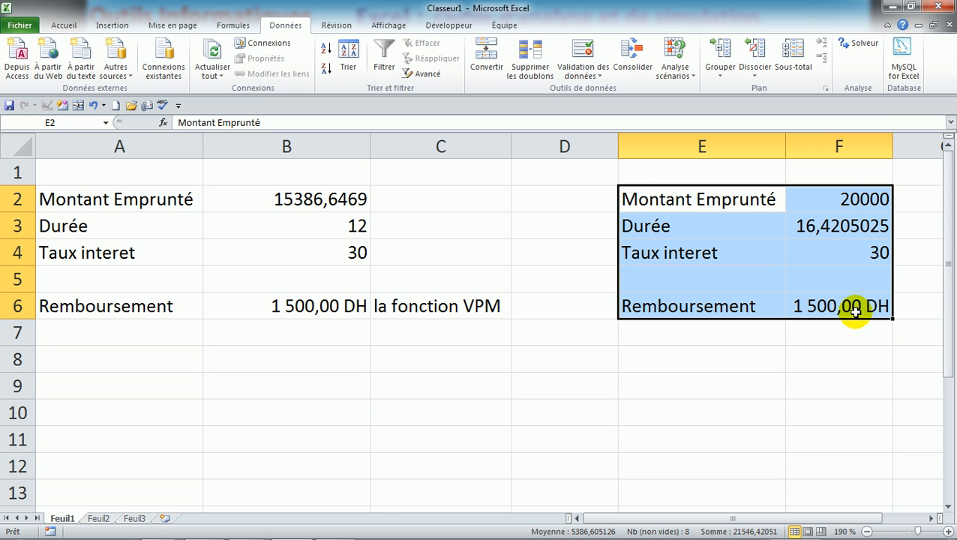
click(821, 306)
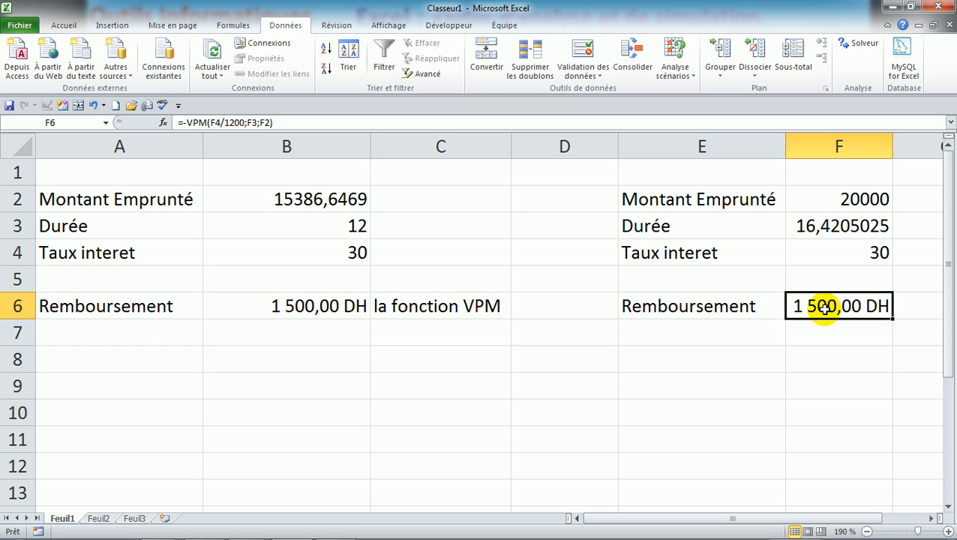
mouse_move(638, 529)
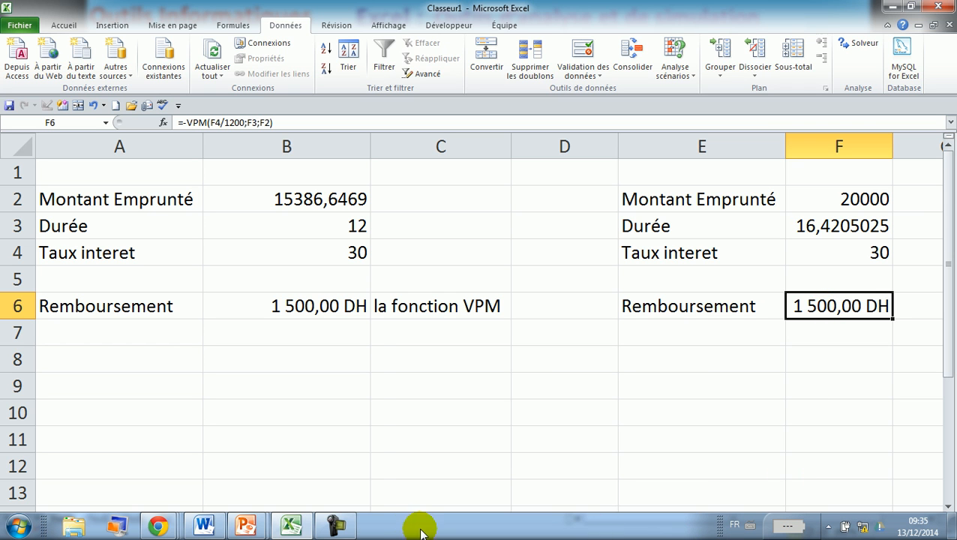
click(335, 525)
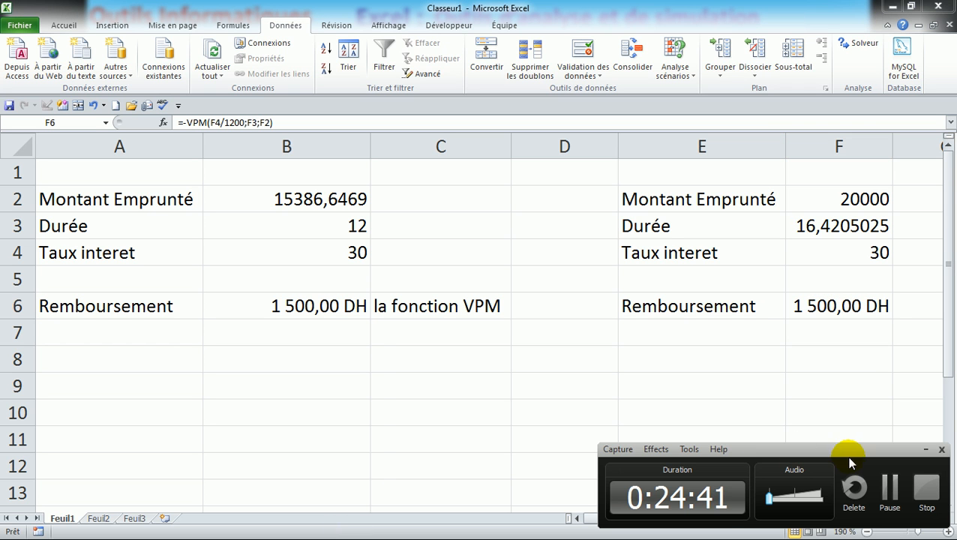
click(925, 450)
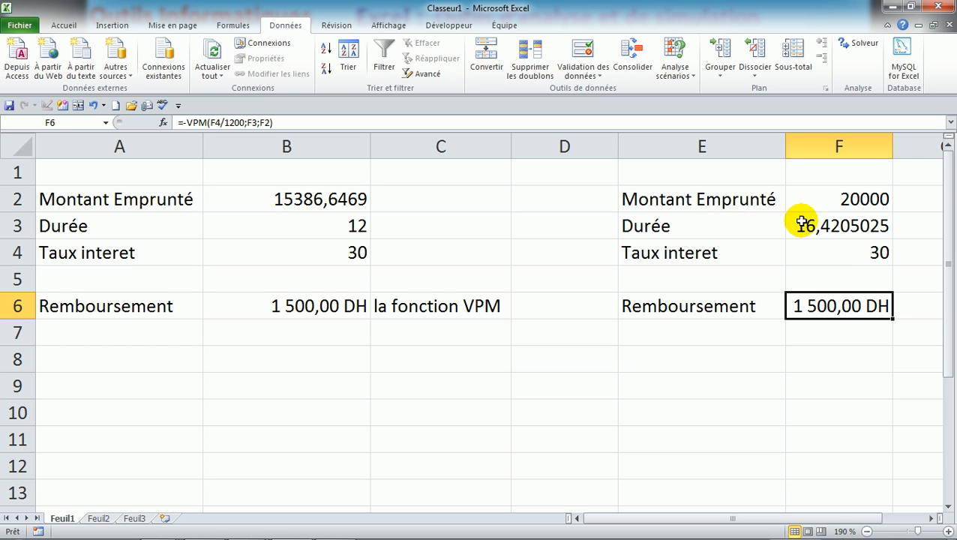
Copy the loan table E2:F6 into the range C9:D13 and autofit column D.
drag(704, 199, 821, 296)
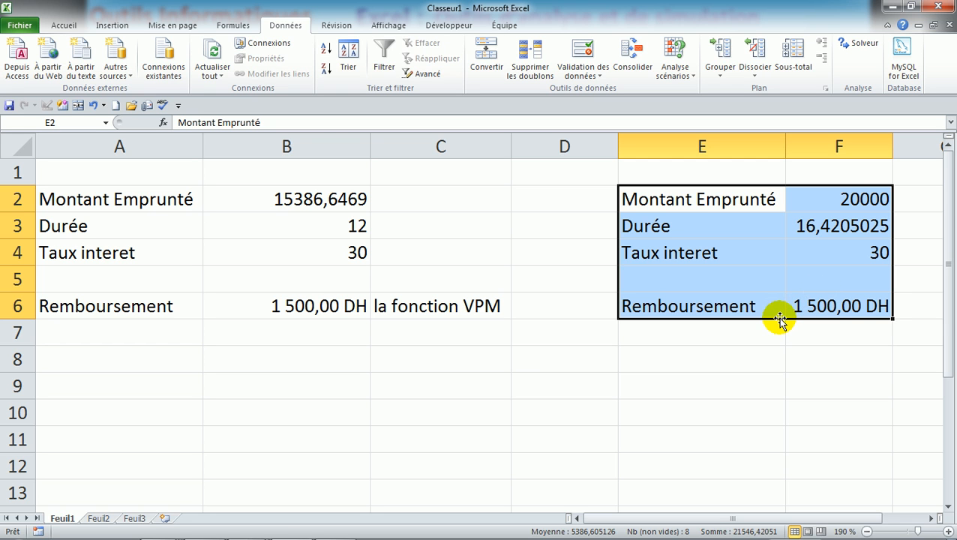
drag(780, 321, 417, 473)
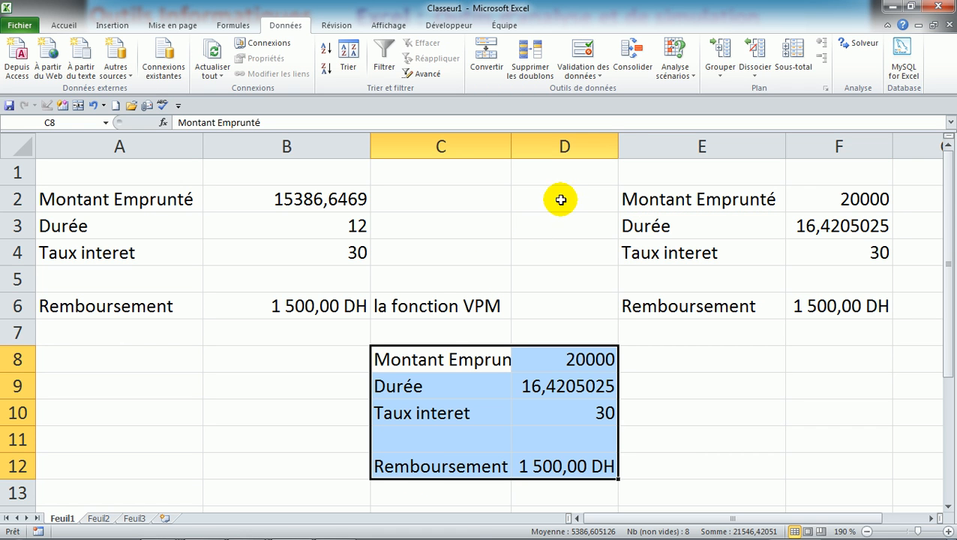
double_click(620, 144)
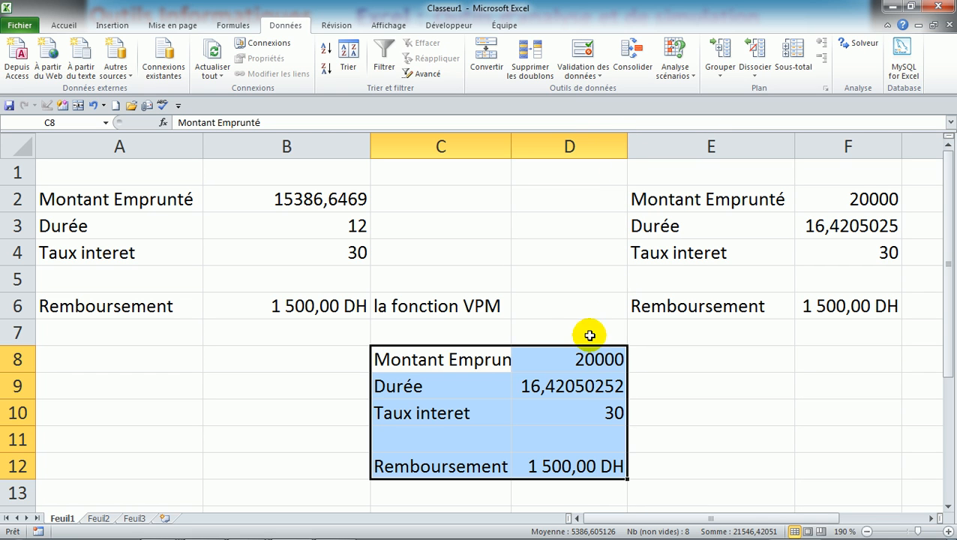
drag(474, 365, 546, 492)
Set the duration in cell D10 of the third loan table to 12.
click(546, 388)
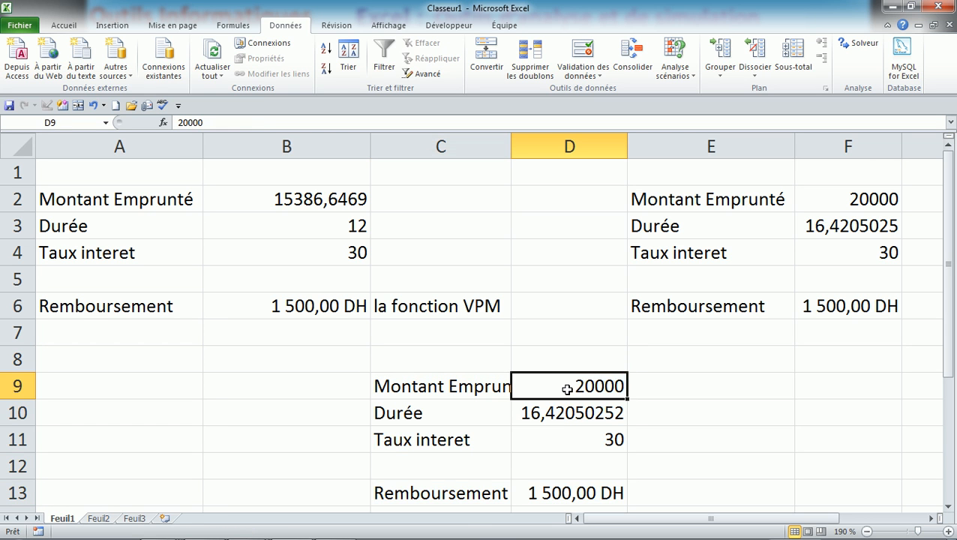
click(561, 419)
click(561, 419)
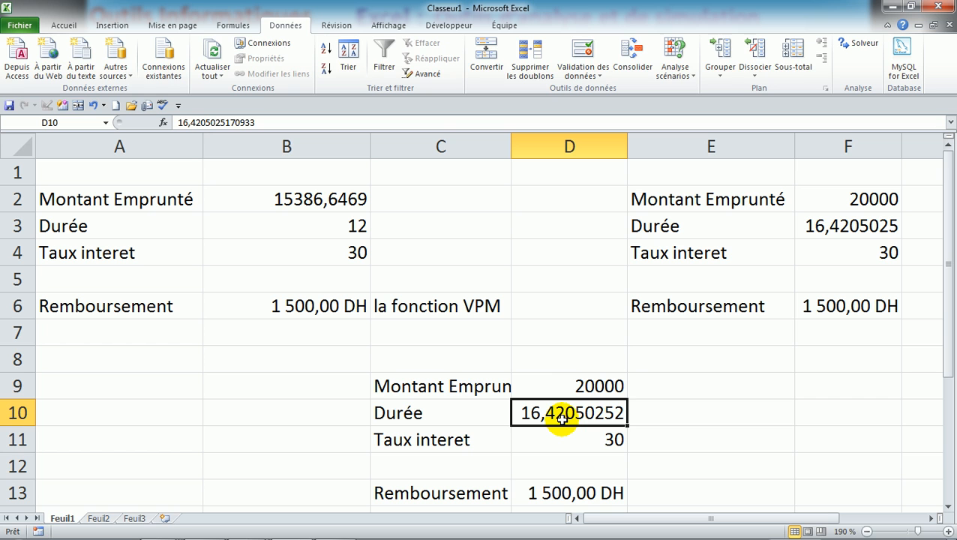
text(12)
key(Return)
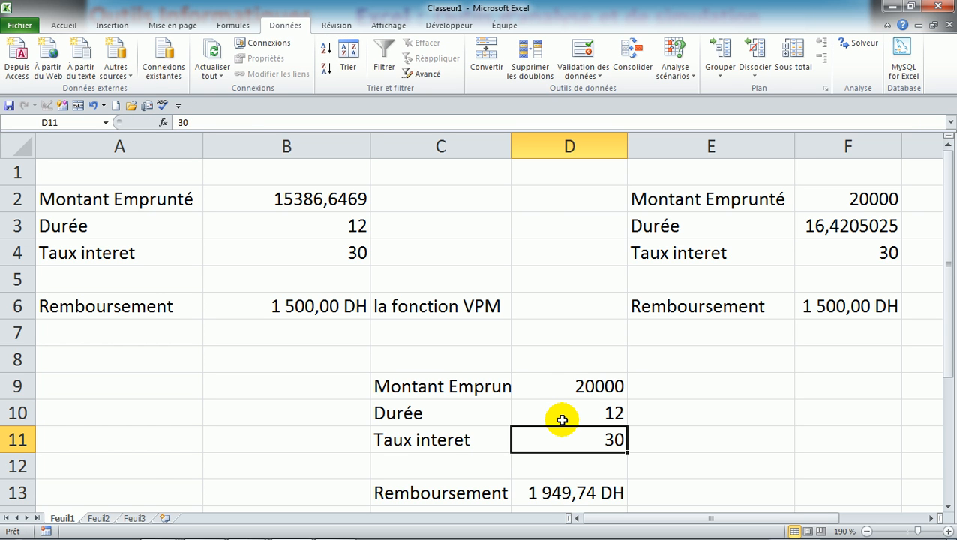
Run a goal seek (Valeur cible) on D13 with target value 1500, changing the interest rate cell D11, and keep its solution.
click(563, 496)
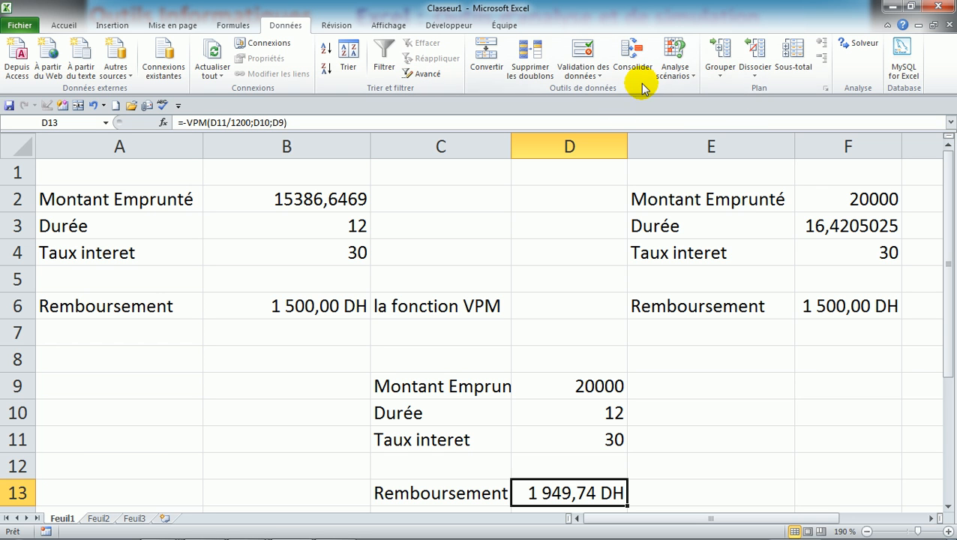
click(677, 80)
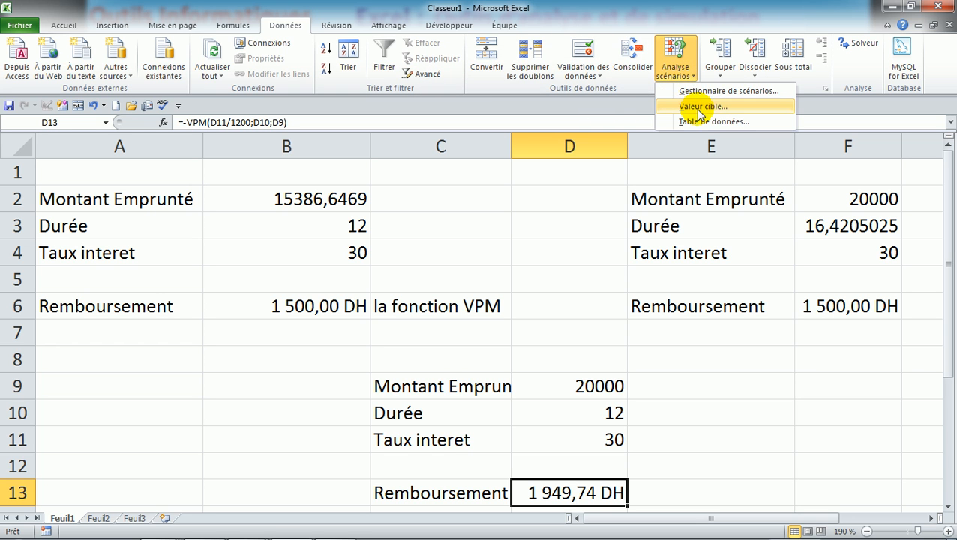
click(687, 106)
click(477, 273)
click(477, 275)
text(1500)
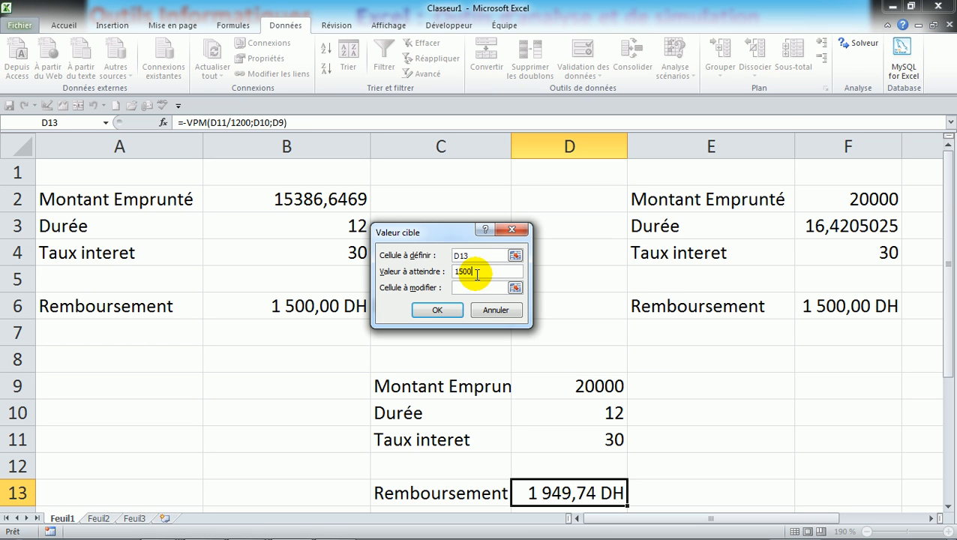
click(463, 292)
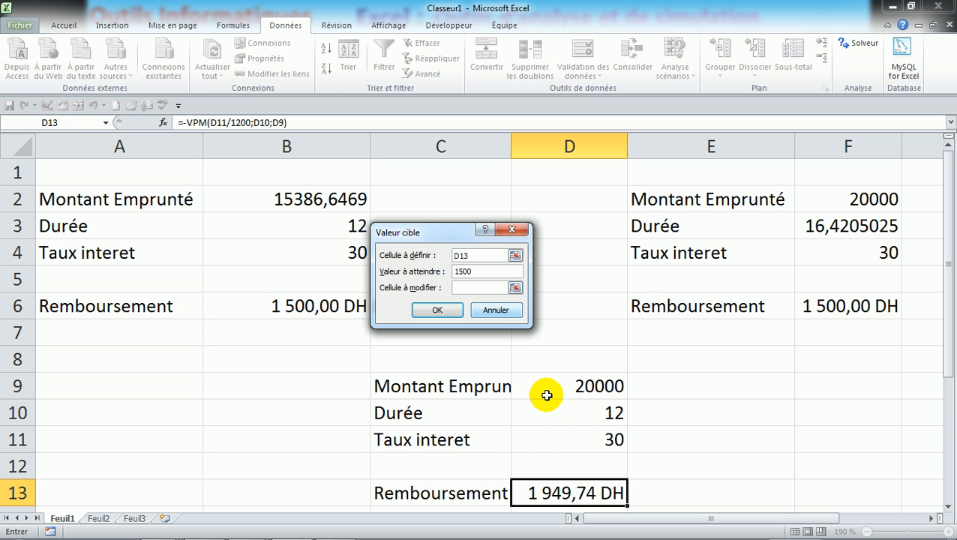
click(563, 437)
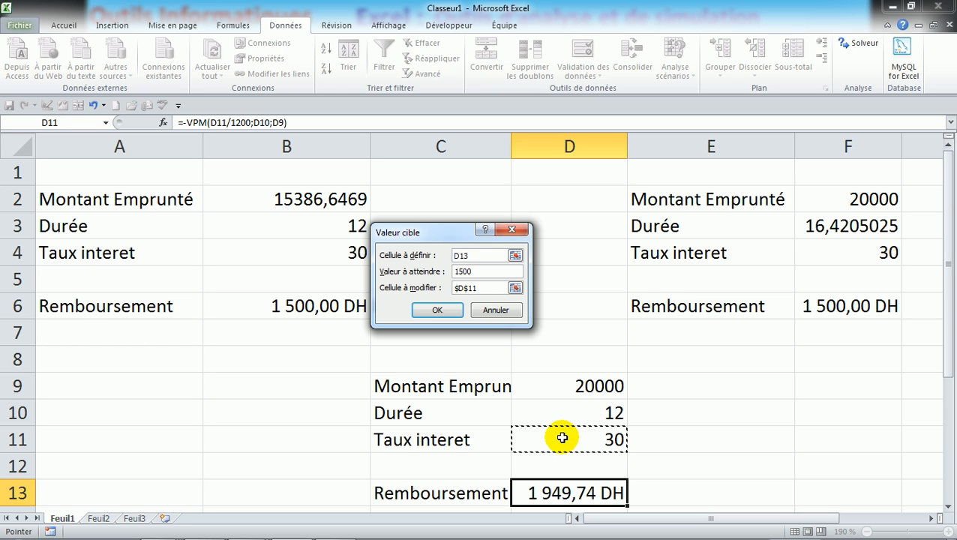
click(438, 310)
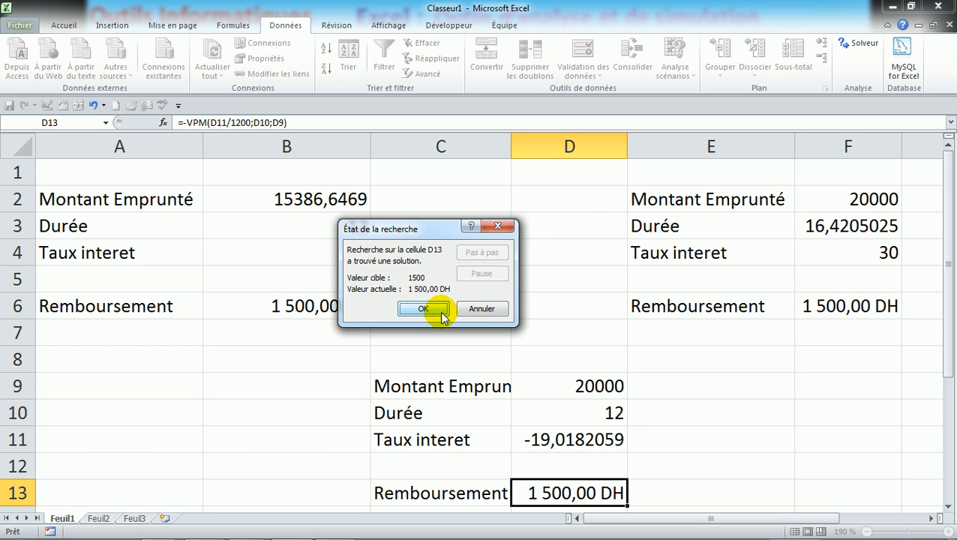
click(426, 309)
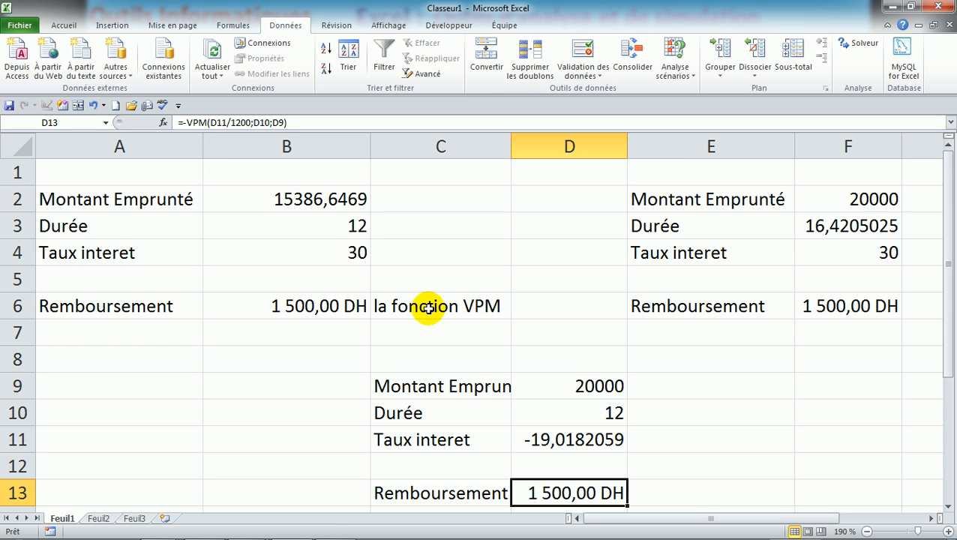
Merge and center cells A1:B1 above the first loan table.
click(166, 171)
drag(166, 171, 256, 174)
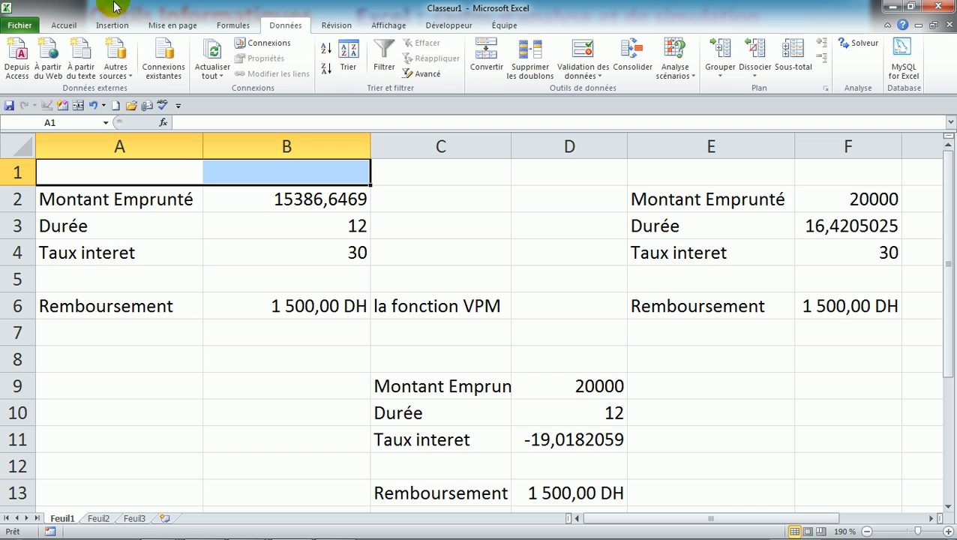
click(63, 26)
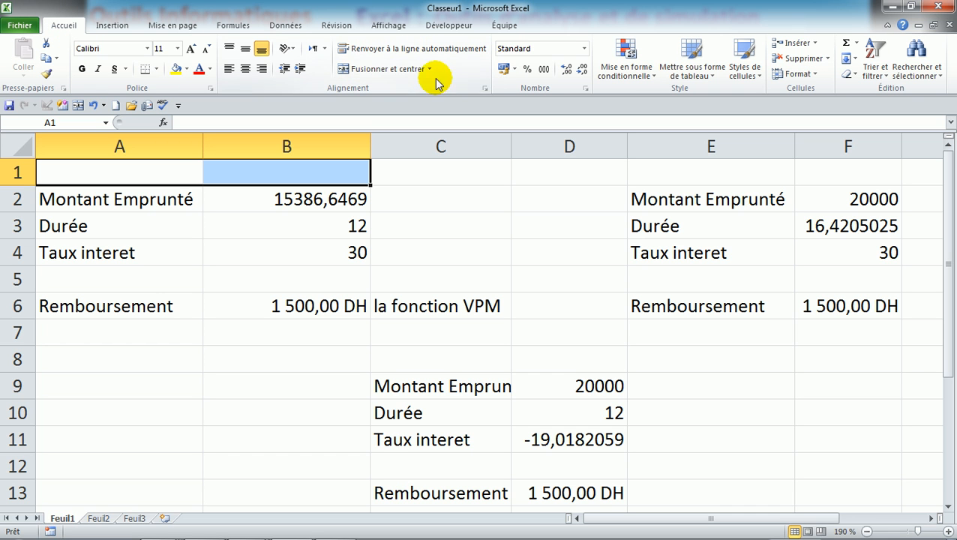
click(364, 66)
Enter the title "Cibler le remb. De 1500 en variant le montant" in merged cell A1 and widen columns A and B to fit it.
double_click(113, 174)
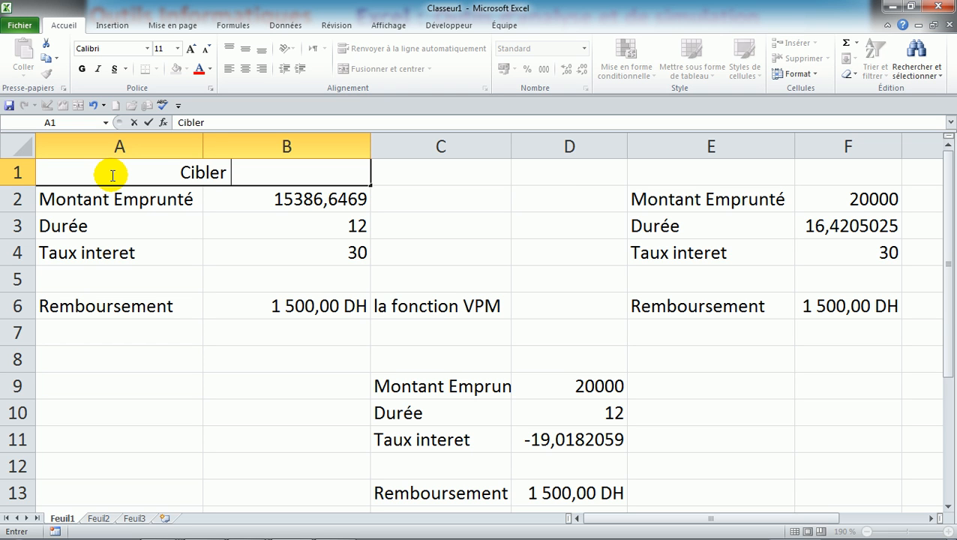
text(em)
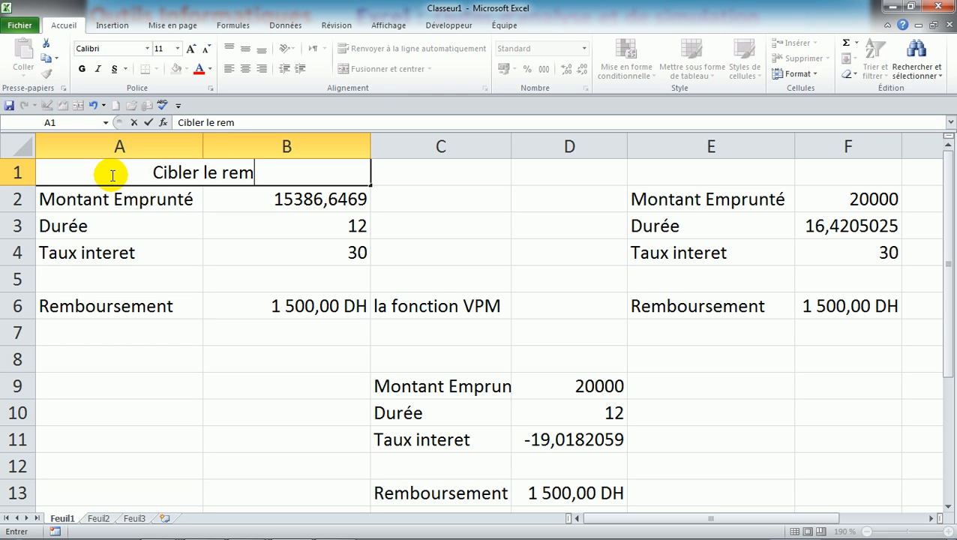
text(b. De )
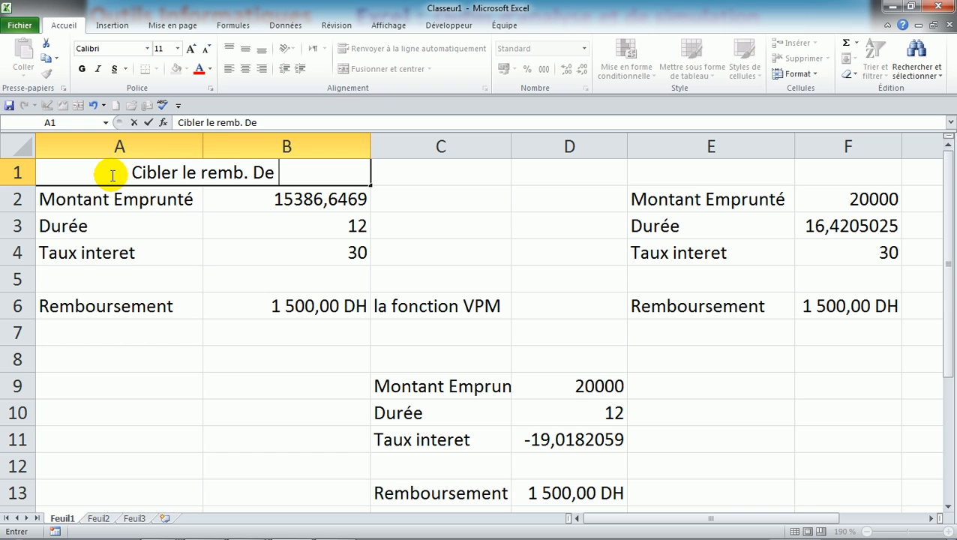
text(1500)
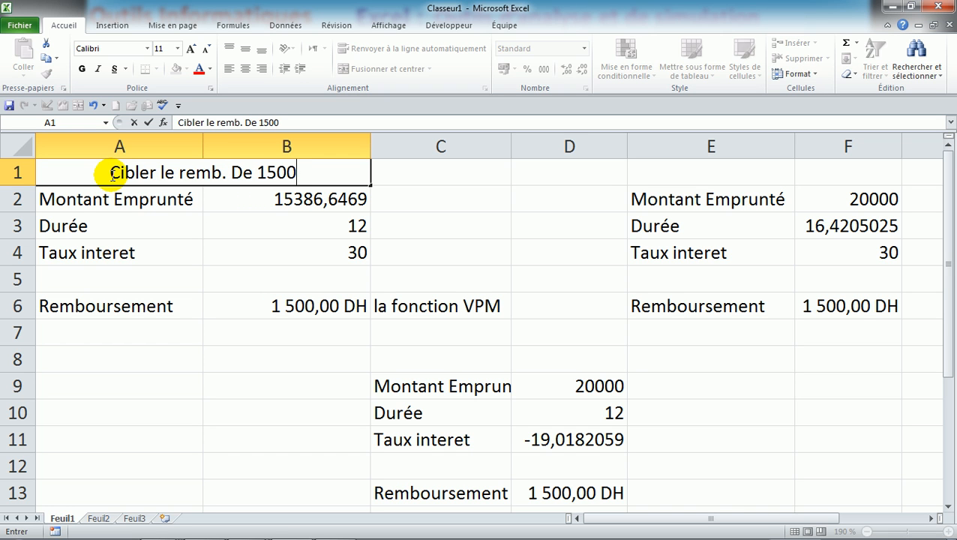
text( en v)
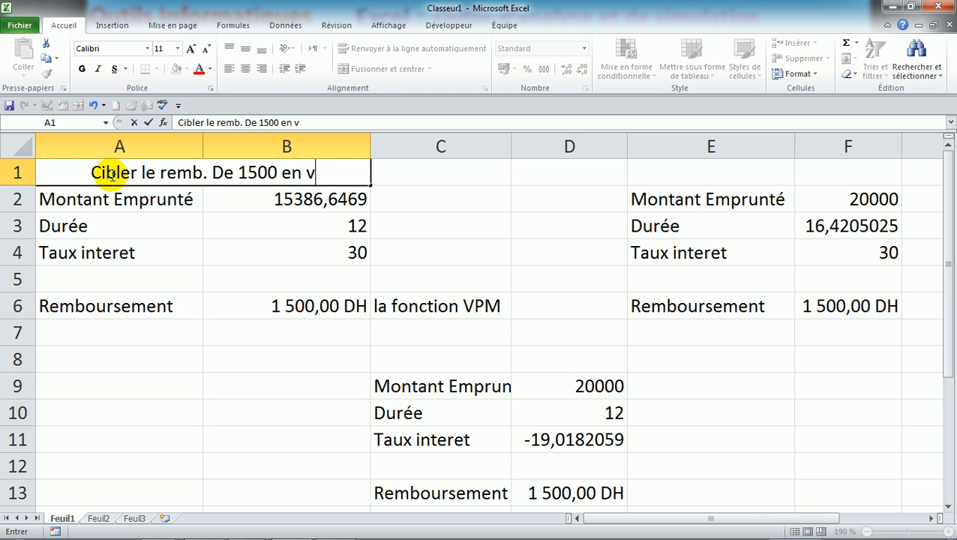
text(ariant)
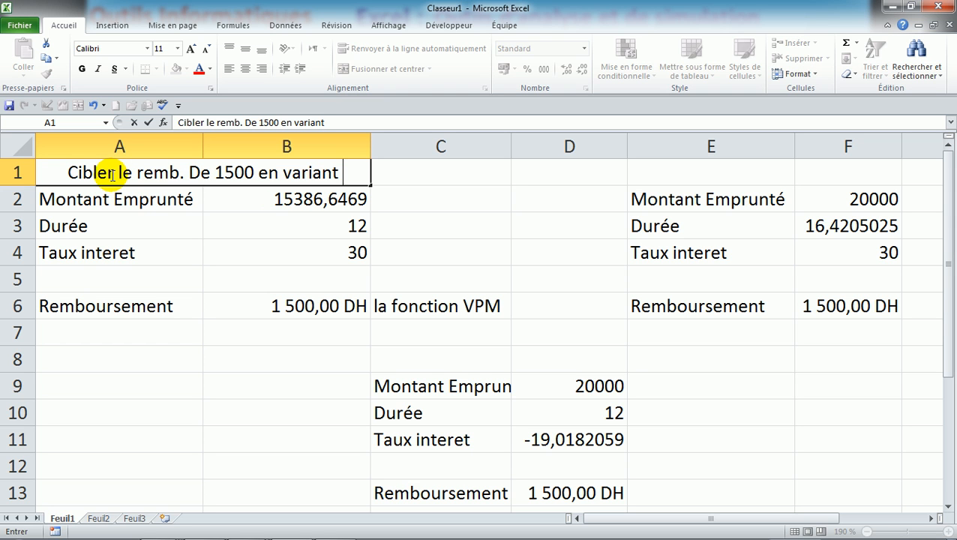
text( le montant)
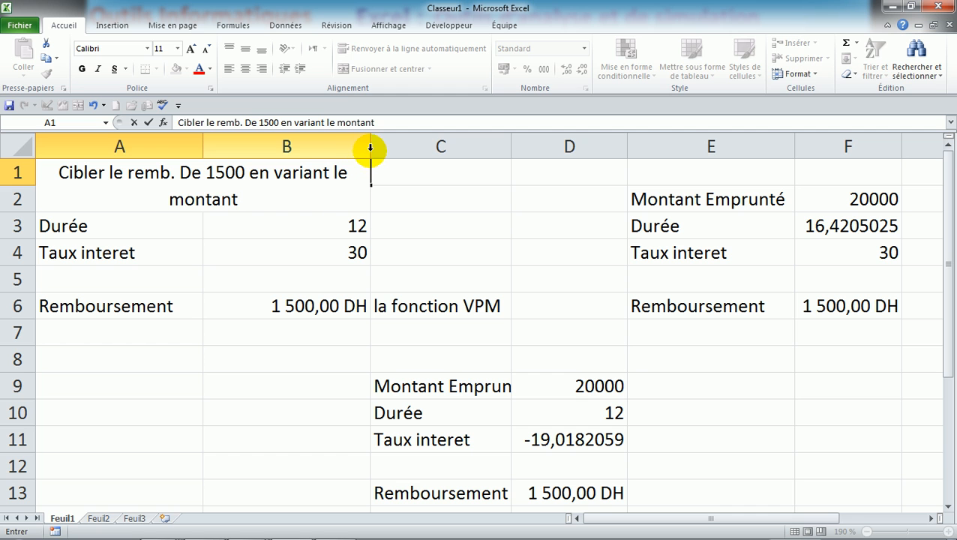
click(433, 175)
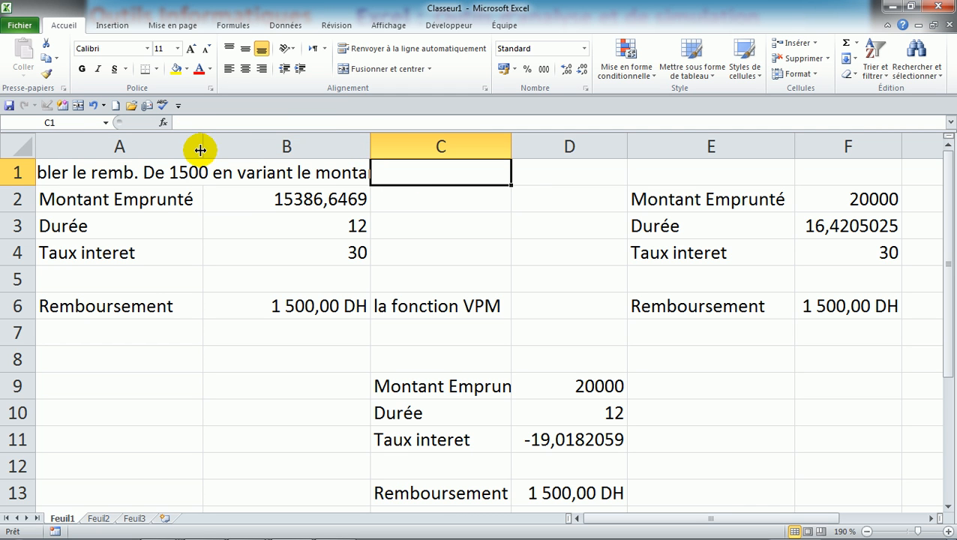
drag(199, 147, 232, 147)
drag(400, 146, 414, 146)
Try formatting A1:B4 as a table with headers using the dark orange style.
drag(97, 173, 306, 252)
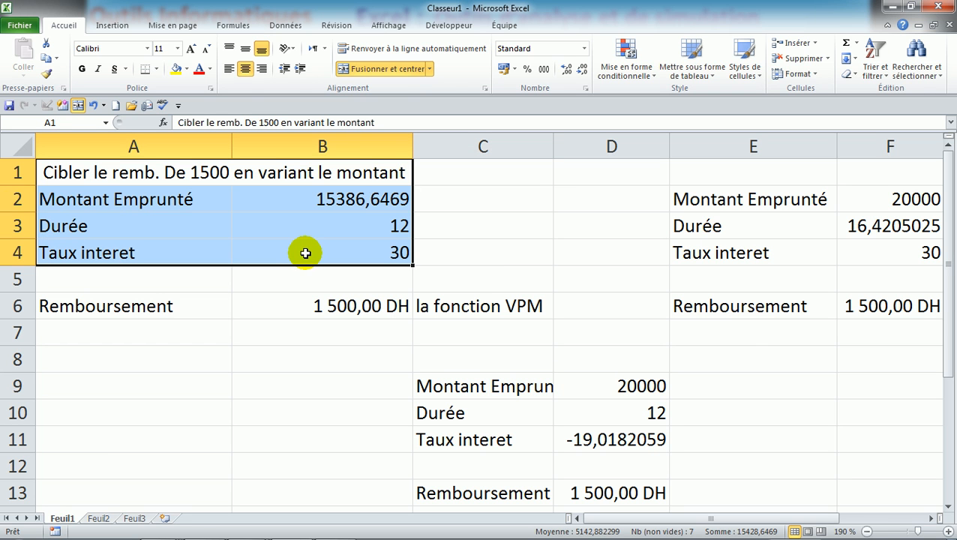
click(187, 70)
click(187, 70)
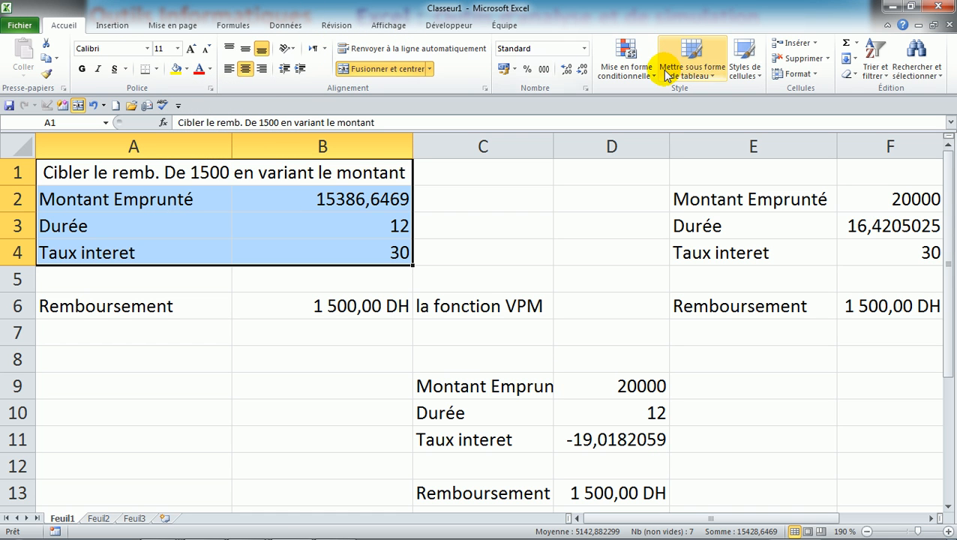
click(718, 79)
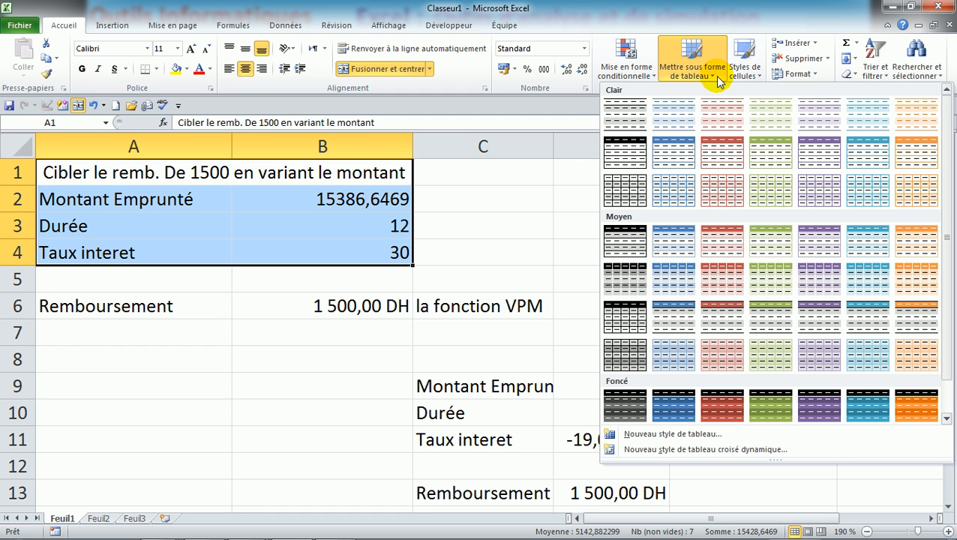
click(918, 411)
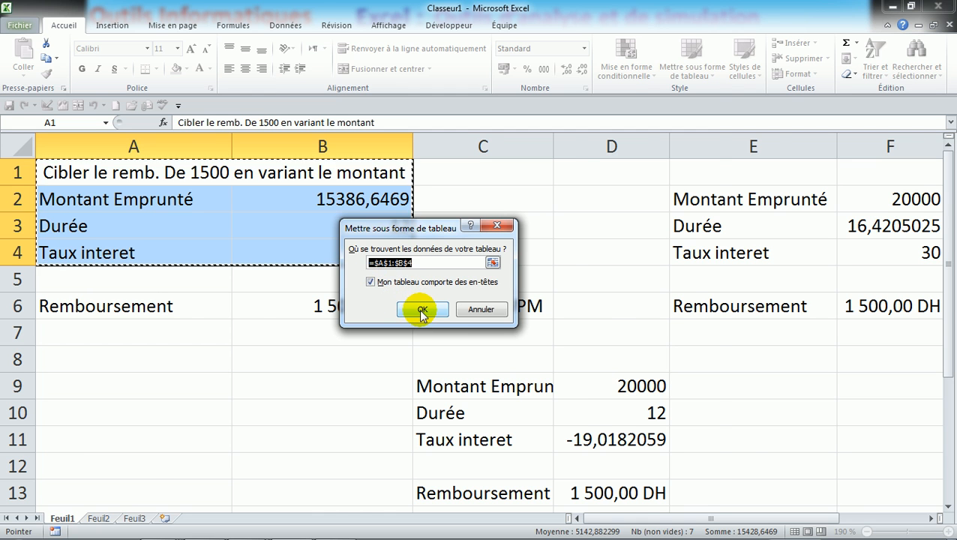
click(422, 311)
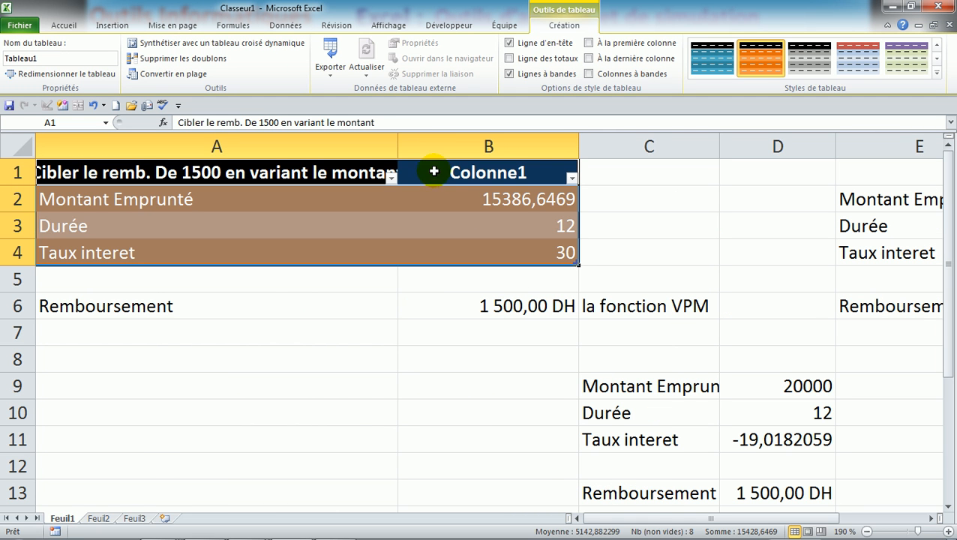
Check the table's header cells A1 and B1 and undo the table formatting.
click(275, 209)
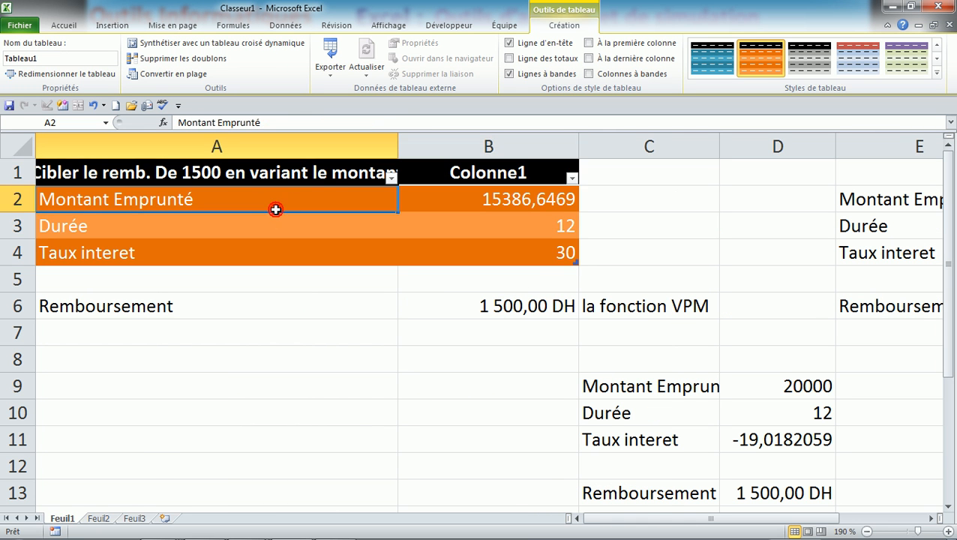
click(324, 174)
drag(382, 160, 492, 172)
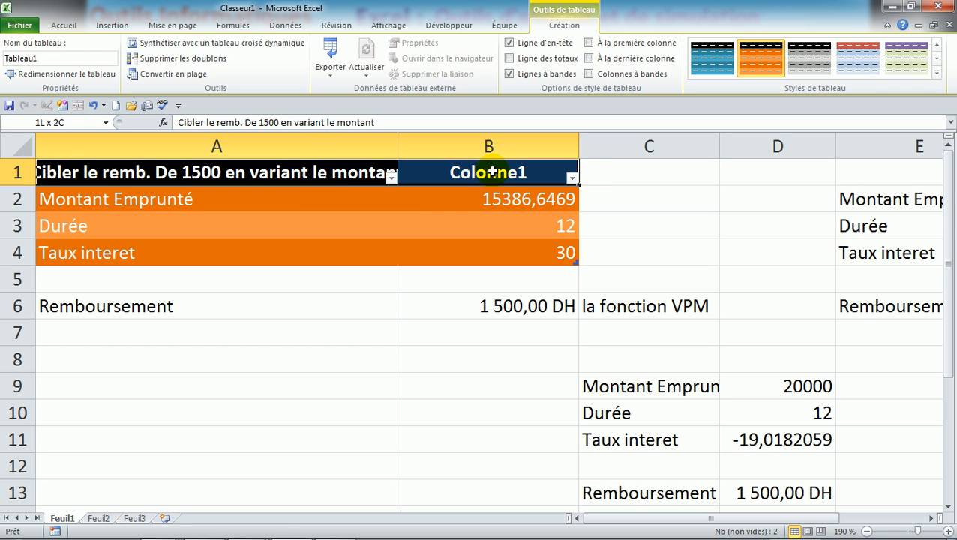
click(476, 173)
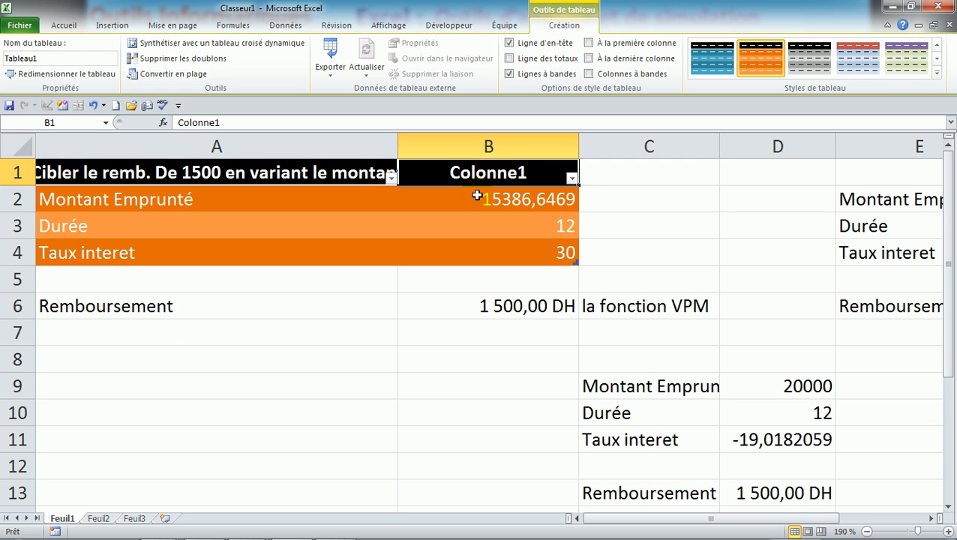
click(64, 26)
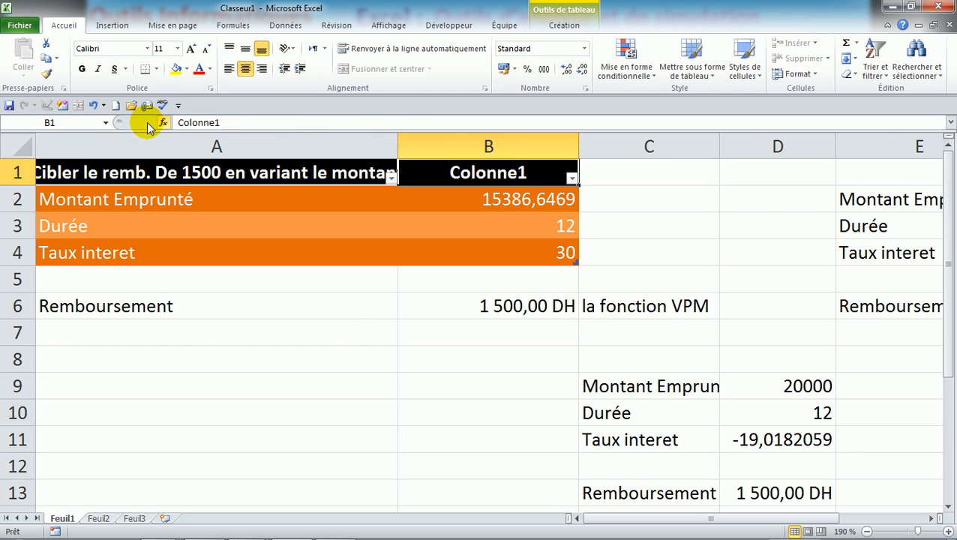
click(92, 106)
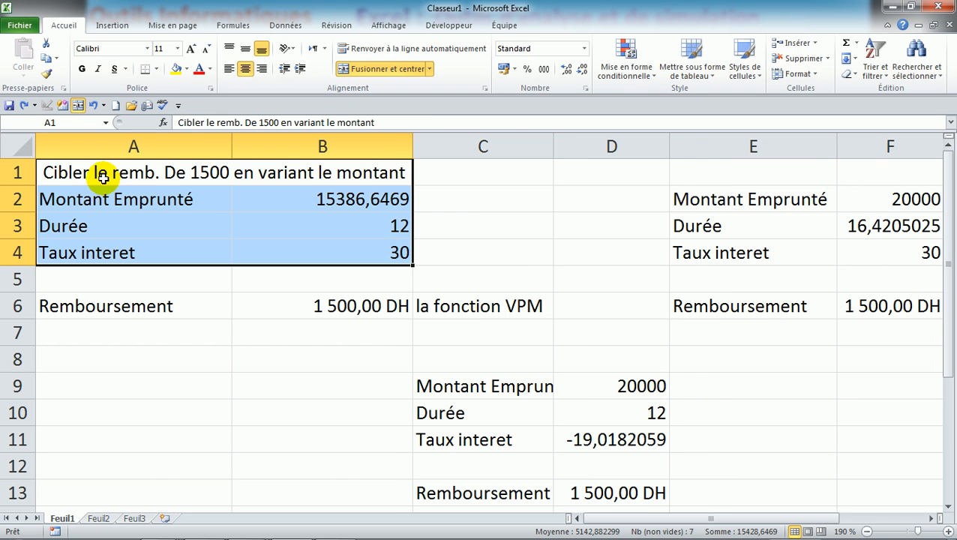
Try formatting only A2:B4 as a table without headers in a medium orange style, and undo it.
drag(100, 196, 311, 246)
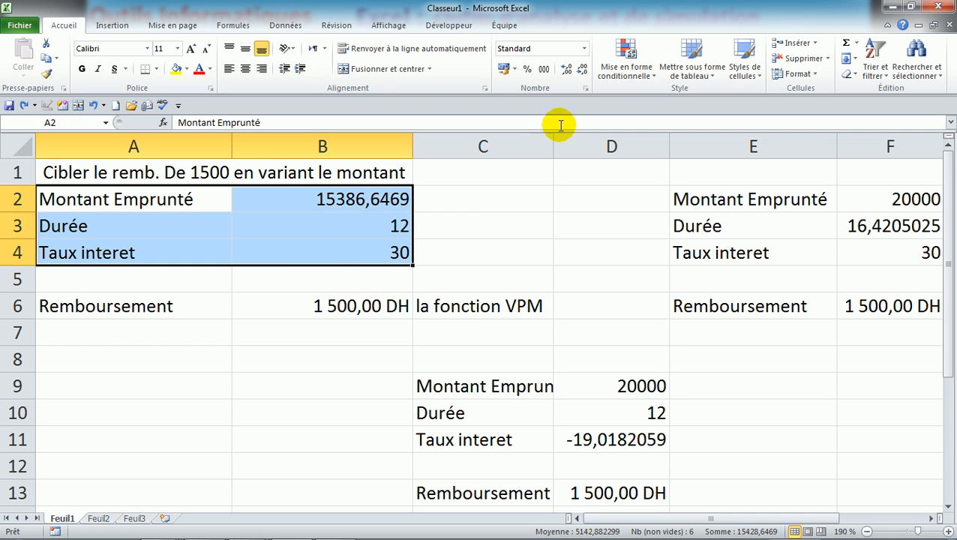
click(746, 72)
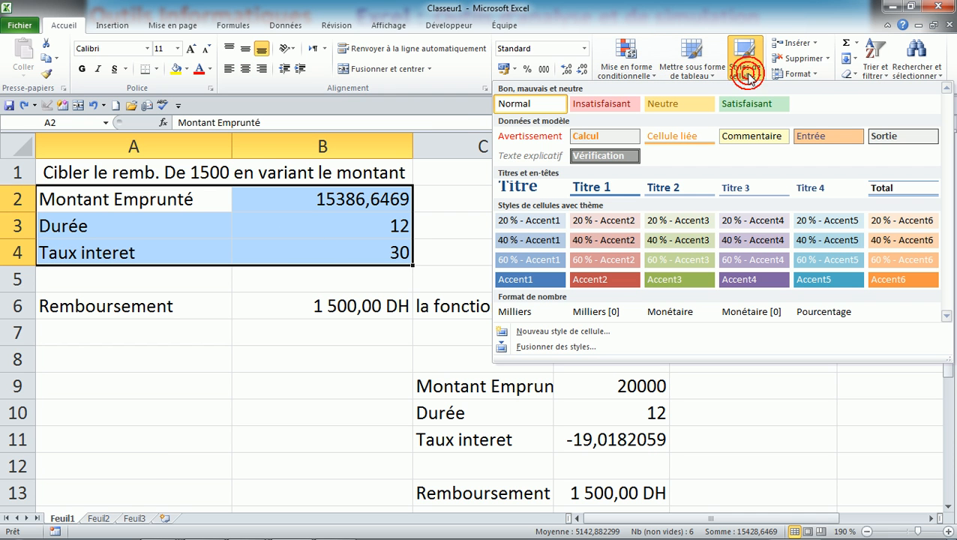
click(690, 64)
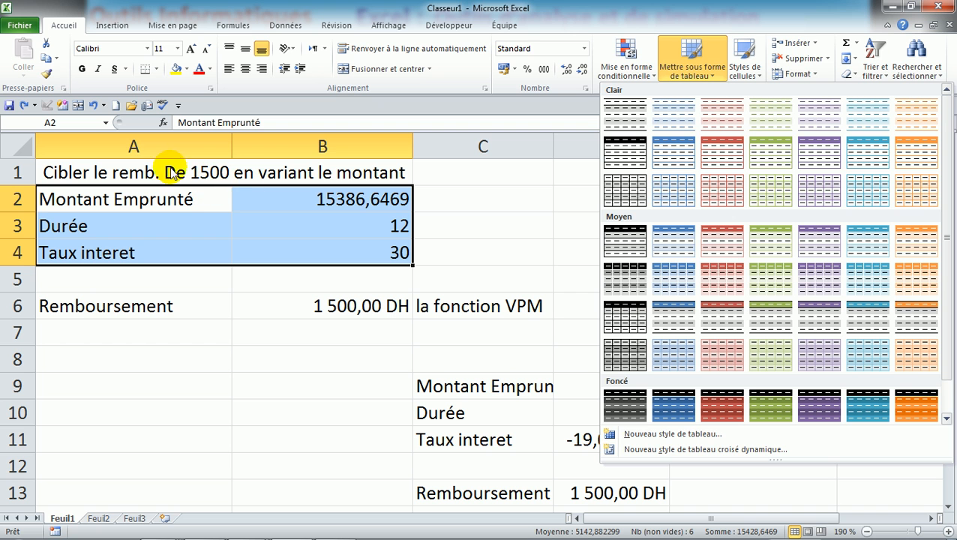
click(927, 246)
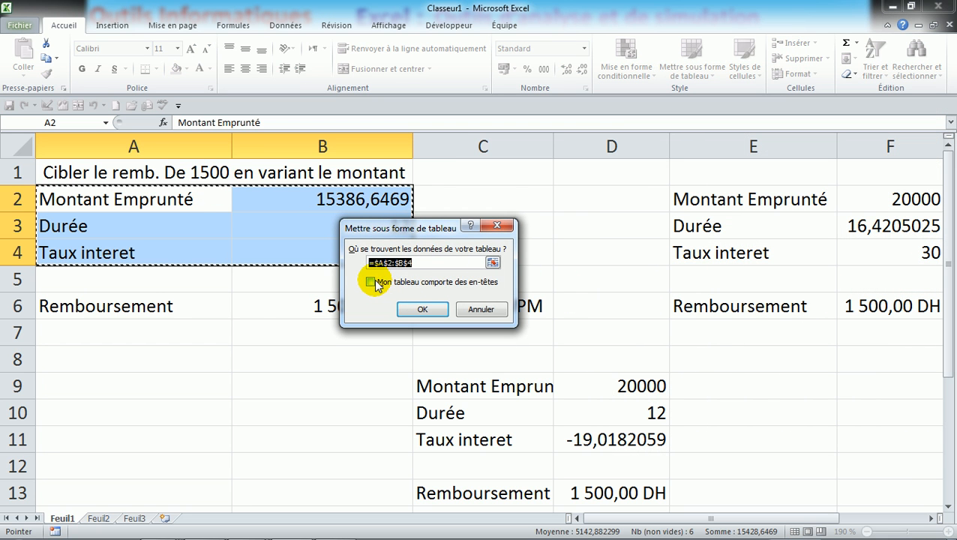
click(422, 309)
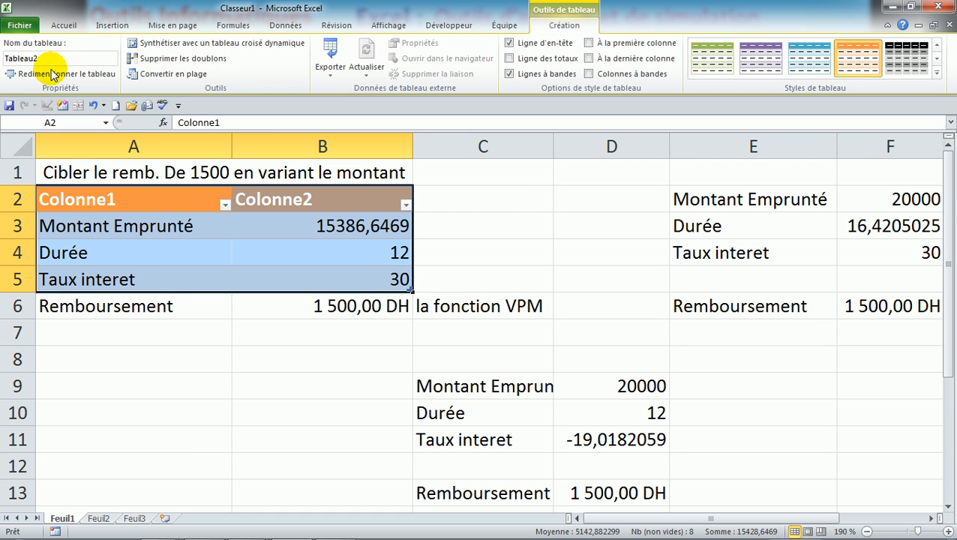
click(93, 105)
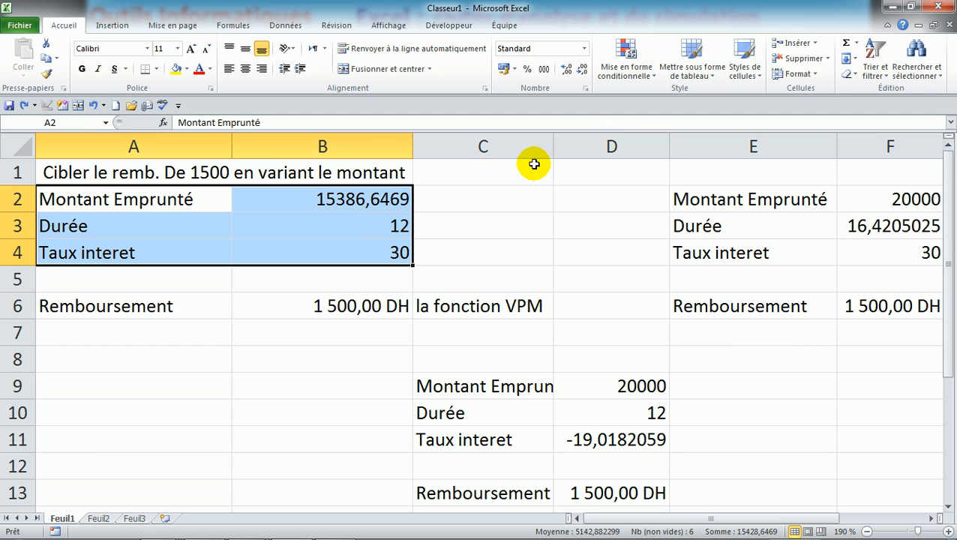
Format A1:B4 as a table in a light orange style, with the option for existing headers turned off.
drag(153, 172, 336, 244)
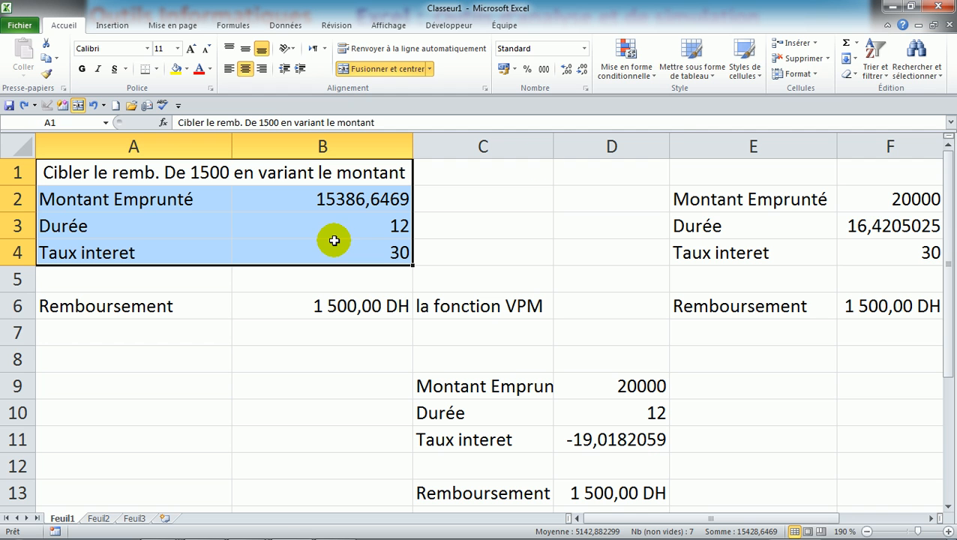
click(816, 75)
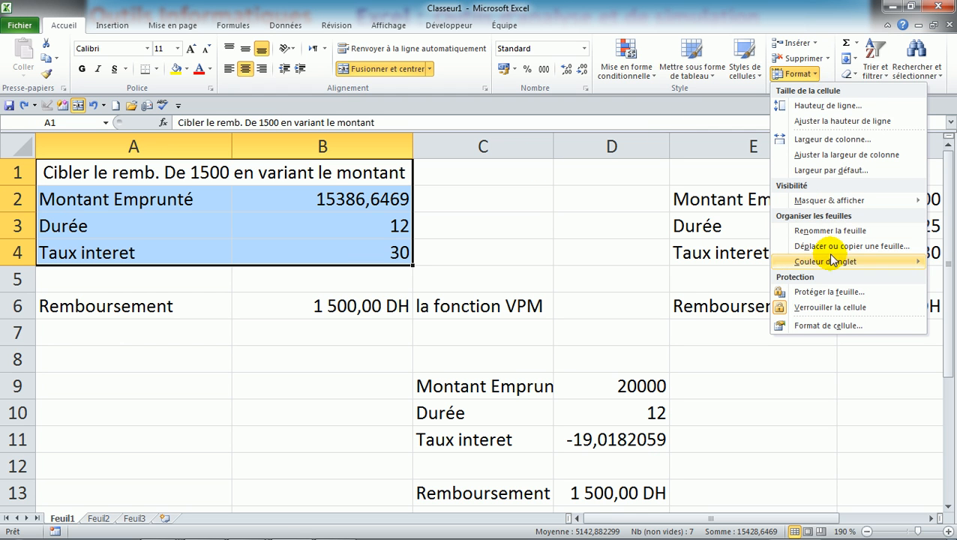
click(704, 76)
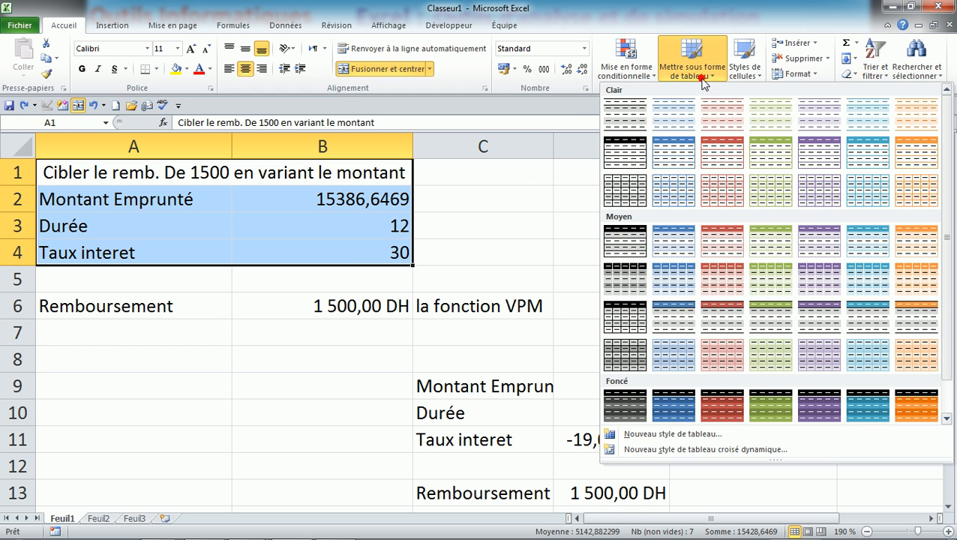
click(921, 155)
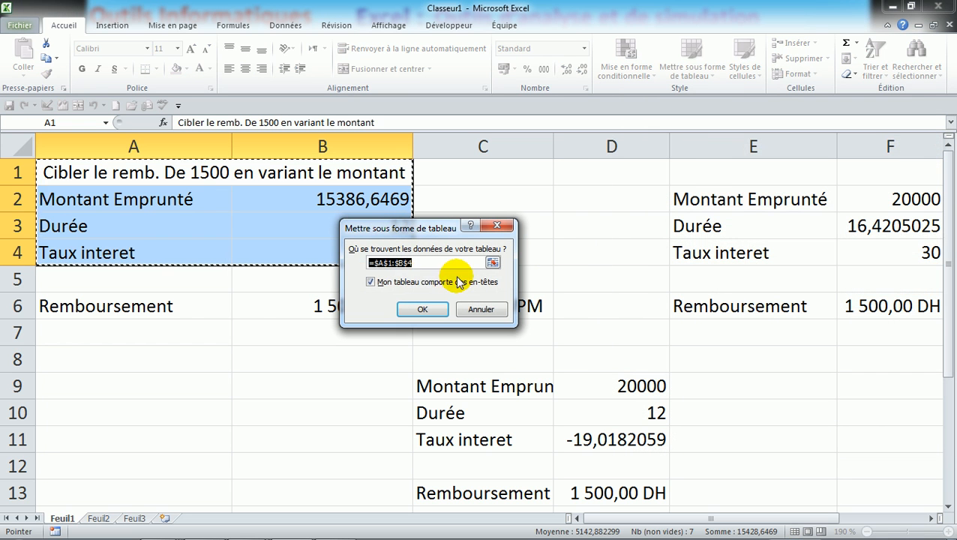
click(370, 281)
click(423, 309)
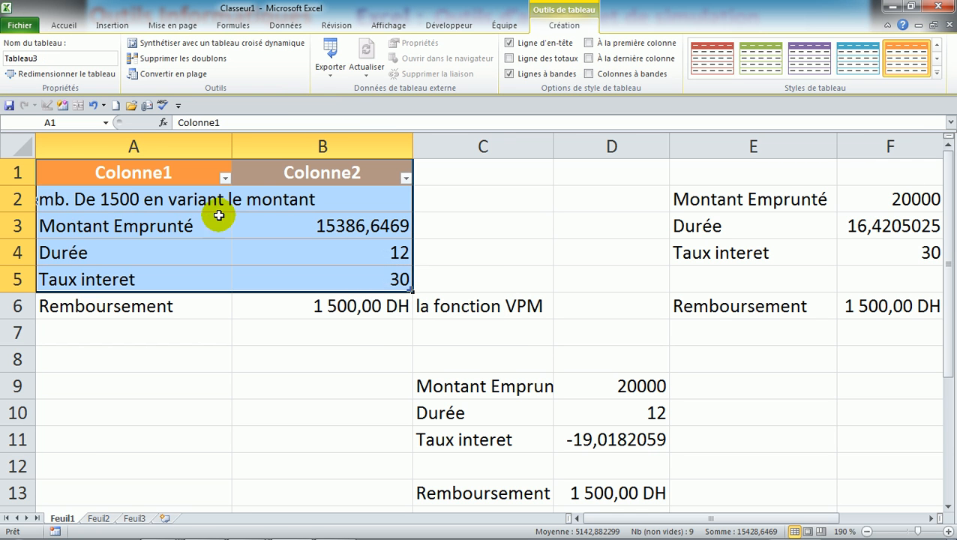
Insert an empty row above the table's header row.
click(23, 173)
right_click(22, 173)
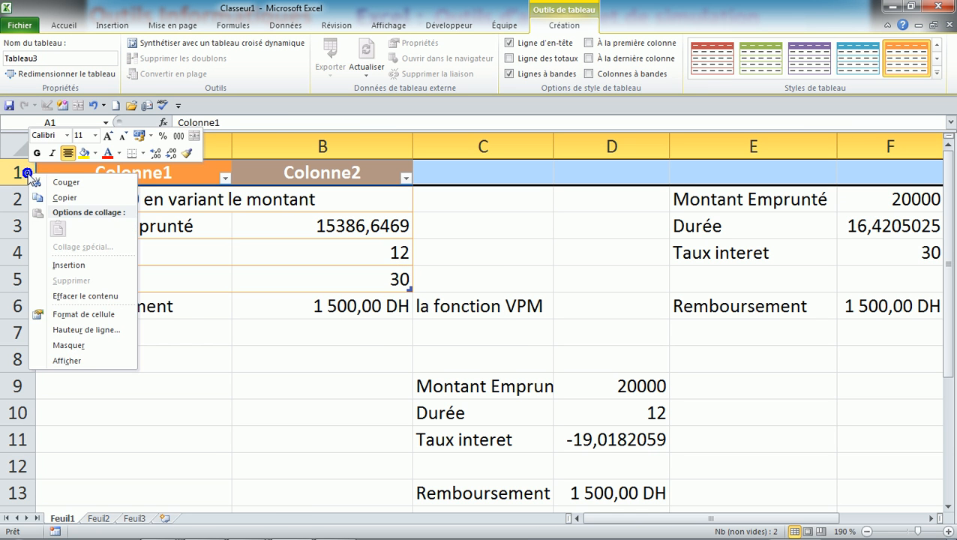
click(69, 265)
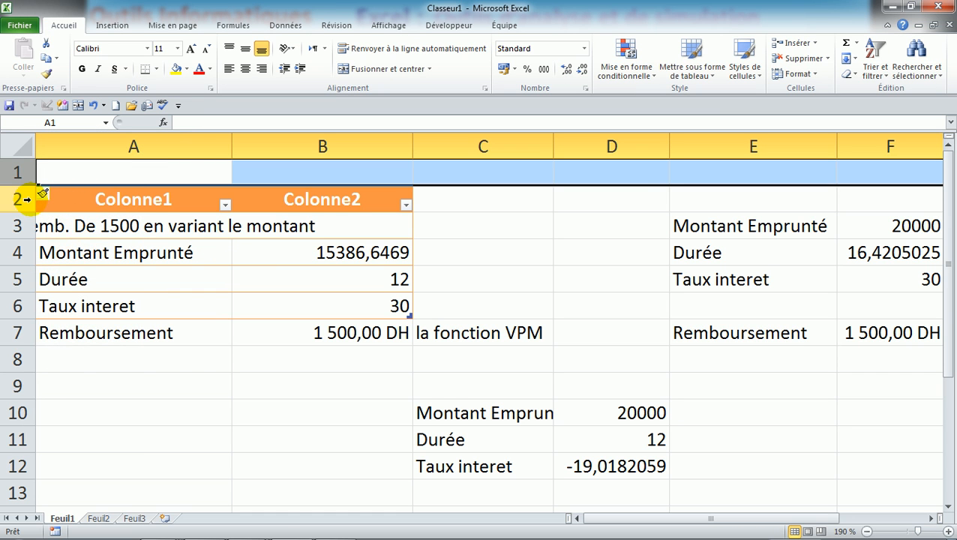
click(25, 198)
right_click(25, 198)
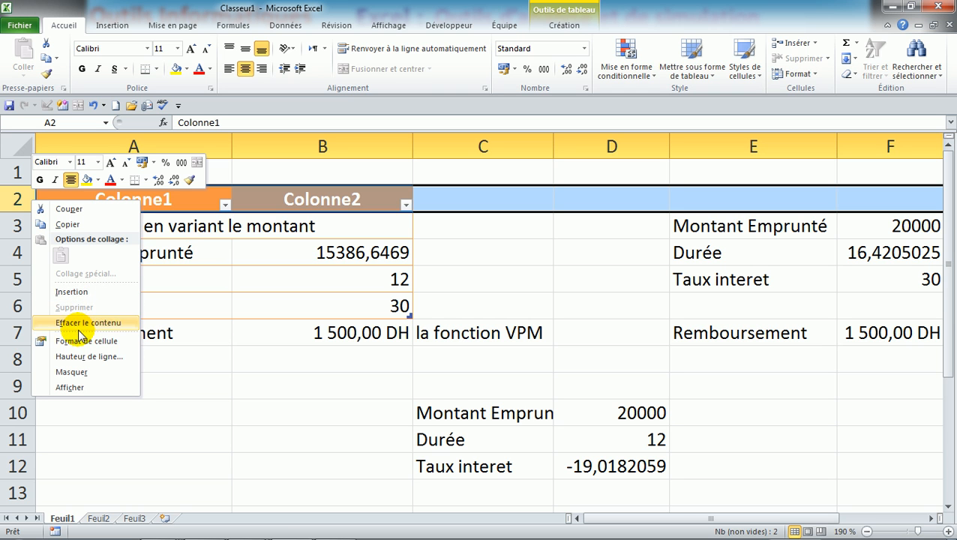
click(261, 412)
click(113, 205)
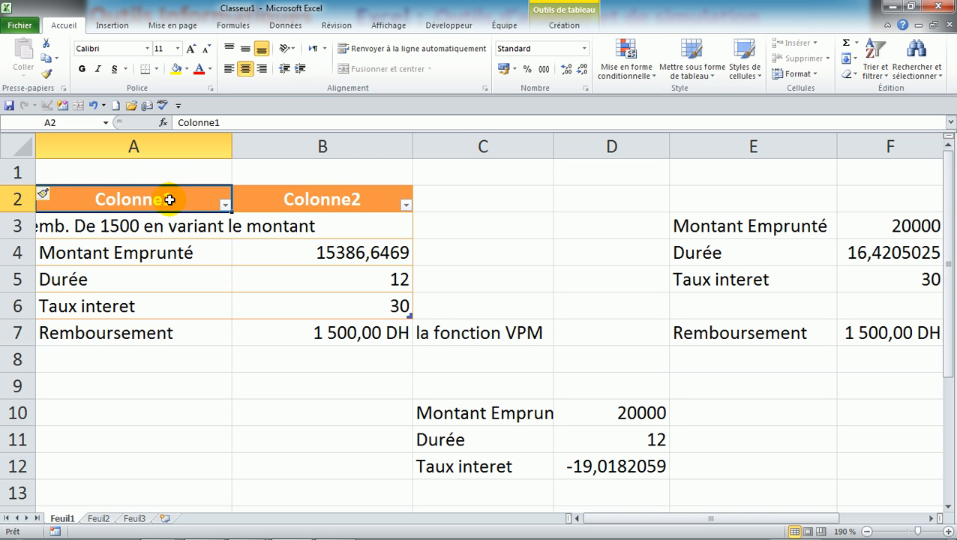
Undo the empty row inserted above the headers and the table formatting of A1:B4.
click(17, 197)
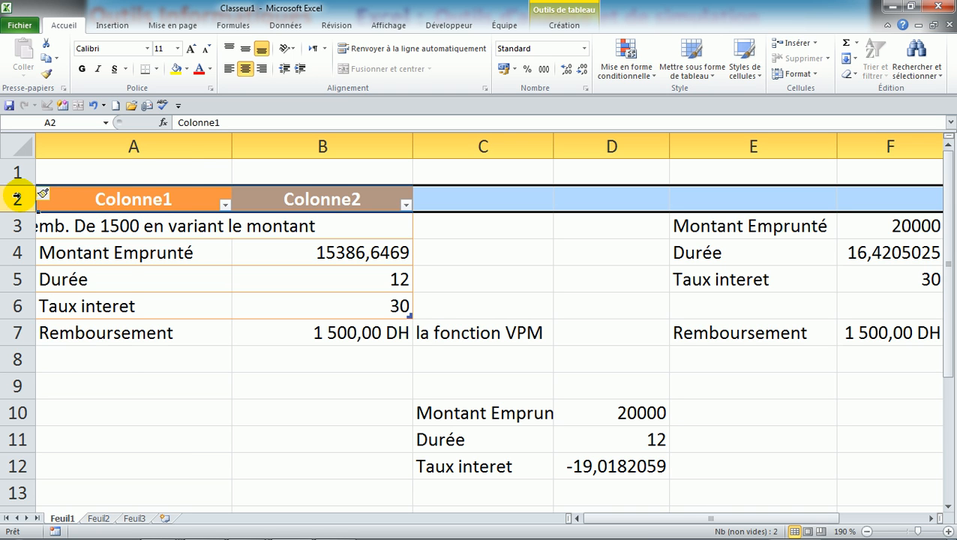
right_click(18, 197)
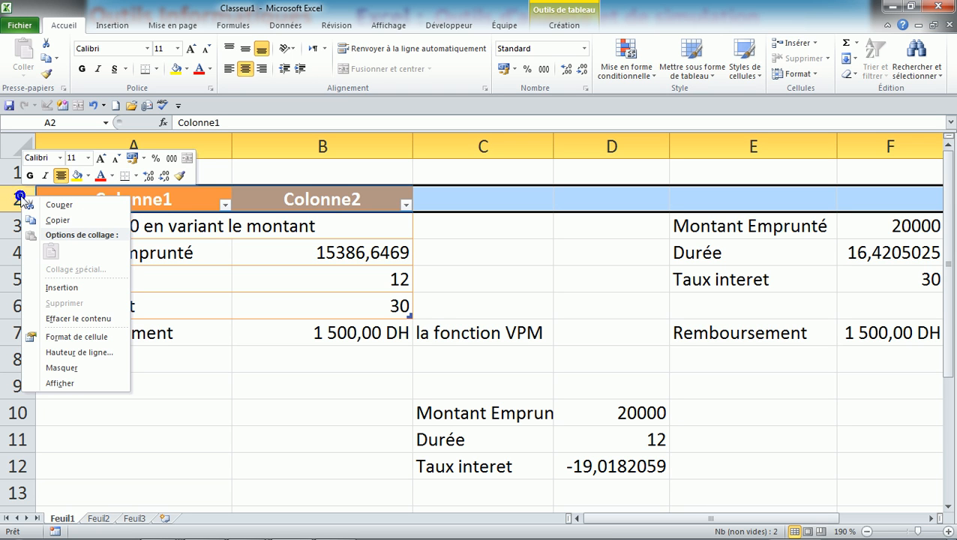
click(190, 374)
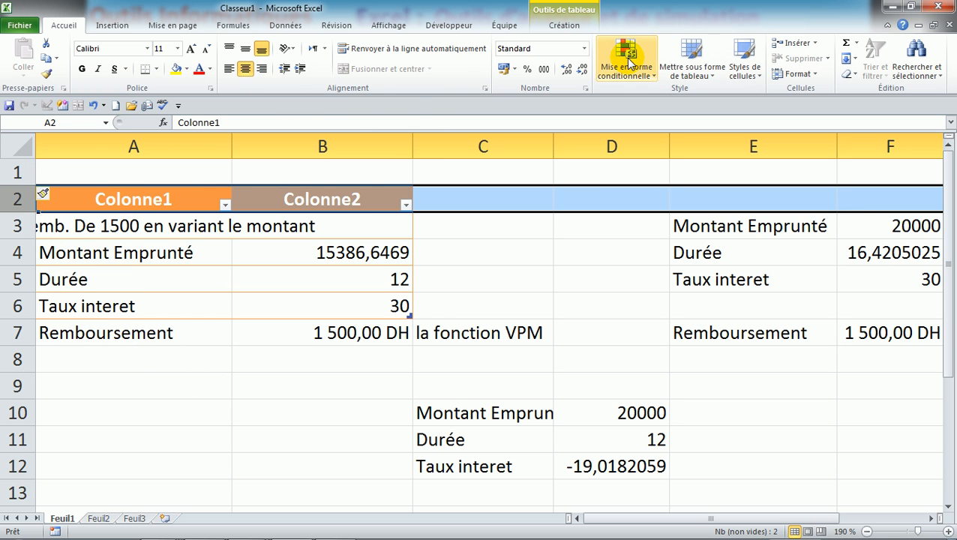
click(282, 25)
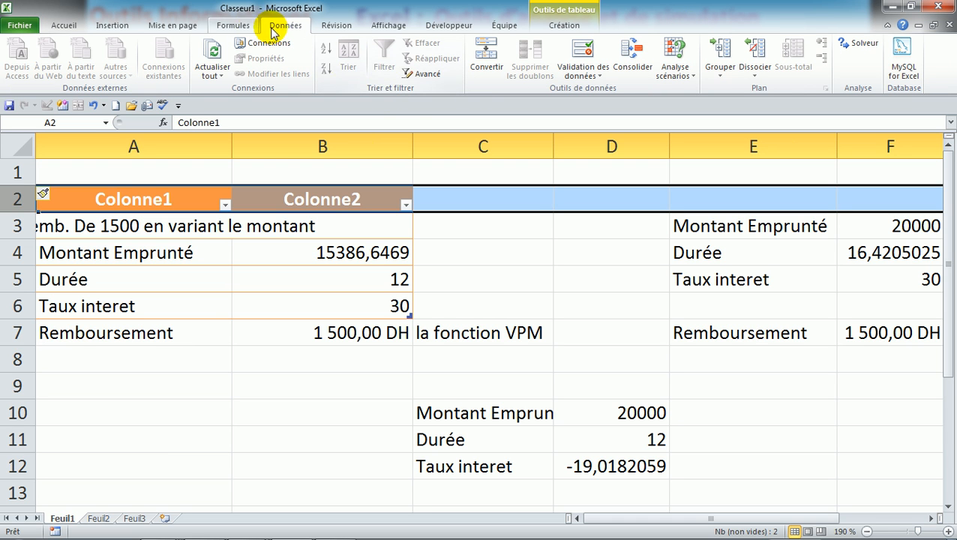
click(94, 106)
click(94, 106)
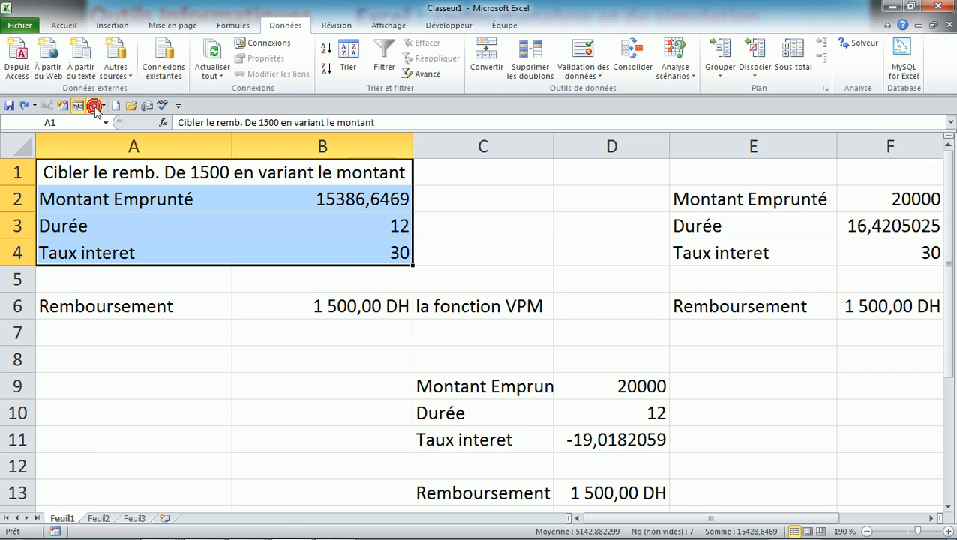
Try formatting A2:B4 as a table in a light orange banded style without existing headers, and undo it.
drag(135, 190, 304, 245)
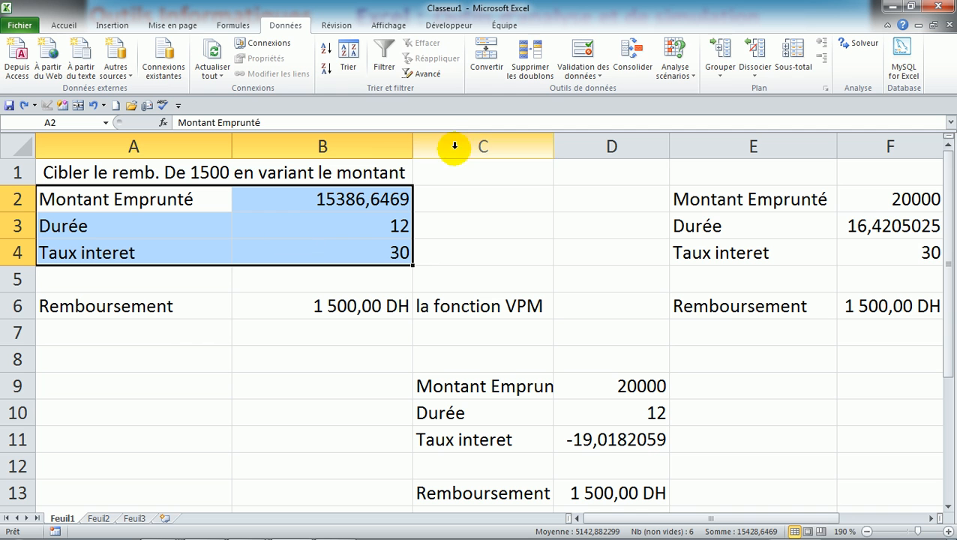
click(63, 24)
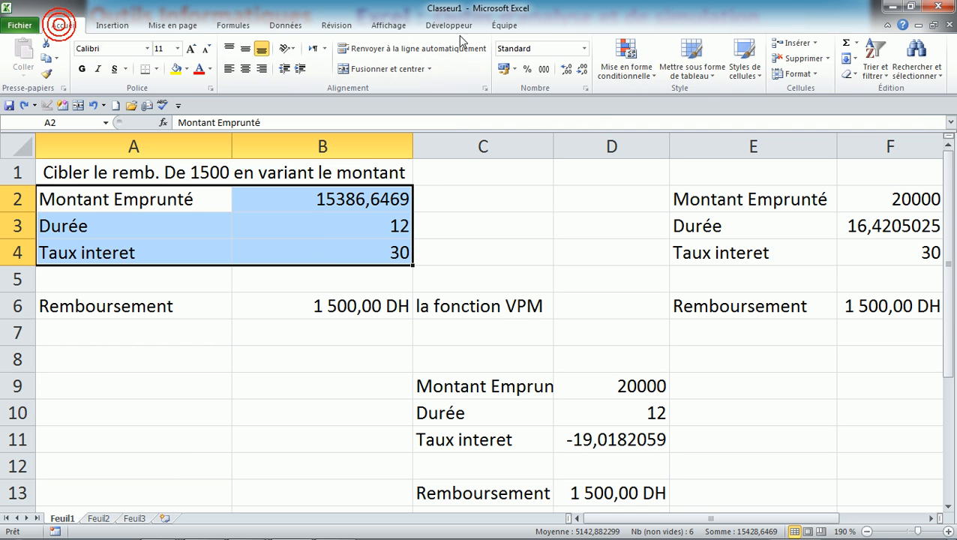
click(693, 72)
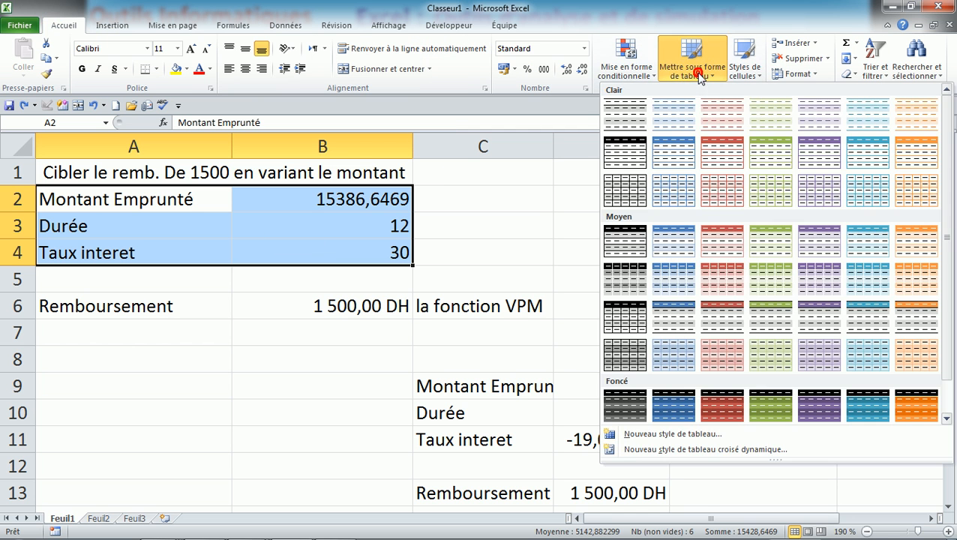
click(927, 121)
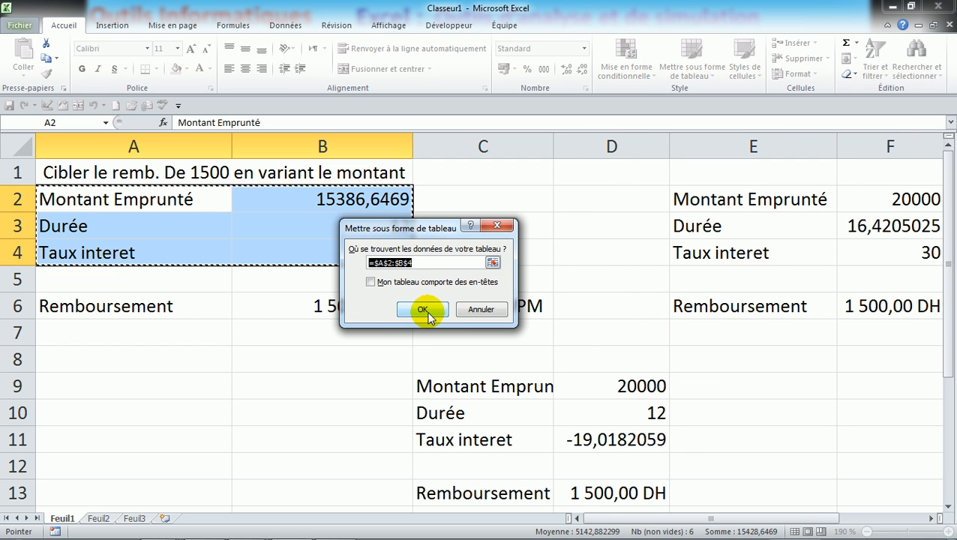
click(424, 310)
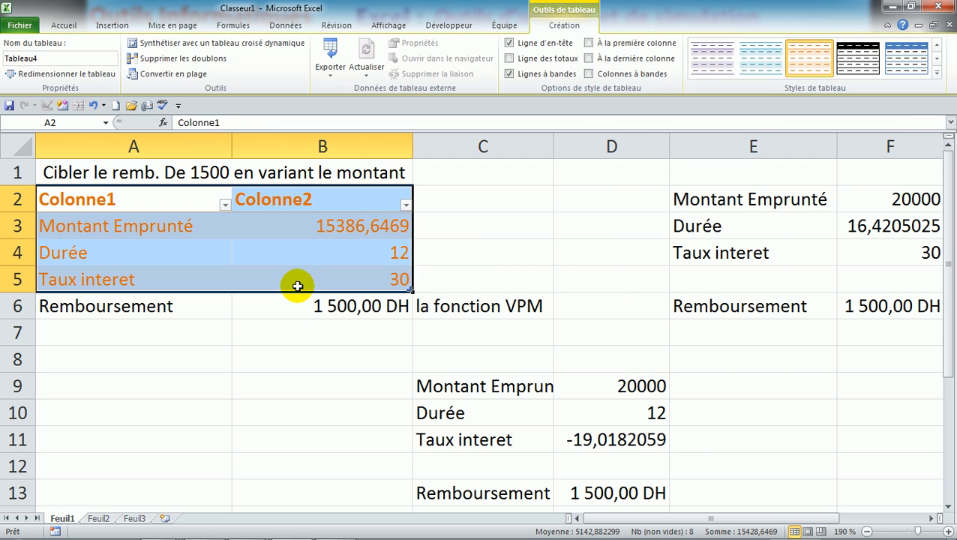
click(25, 200)
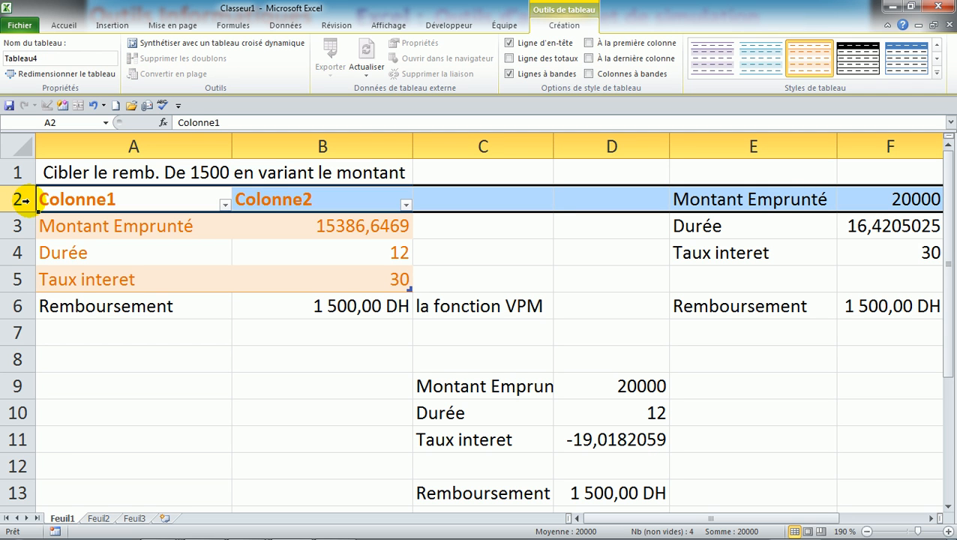
click(93, 105)
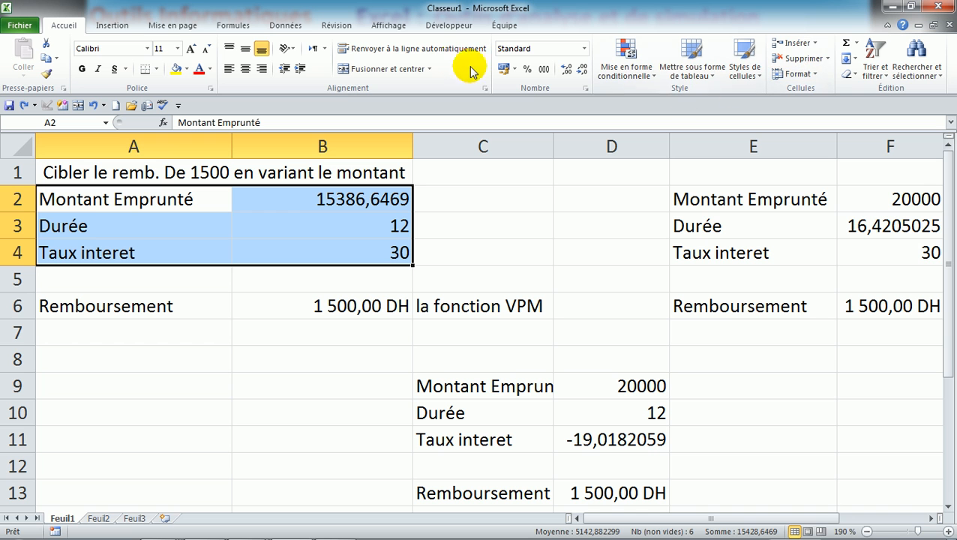
Format A2:B4 as a table in the light orange banded style, with the option for existing headers turned on.
click(683, 83)
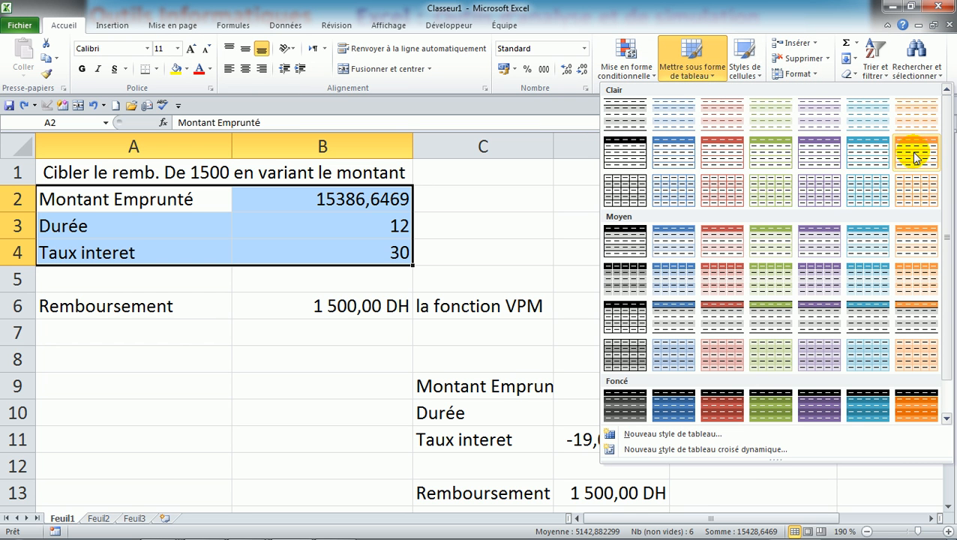
click(916, 117)
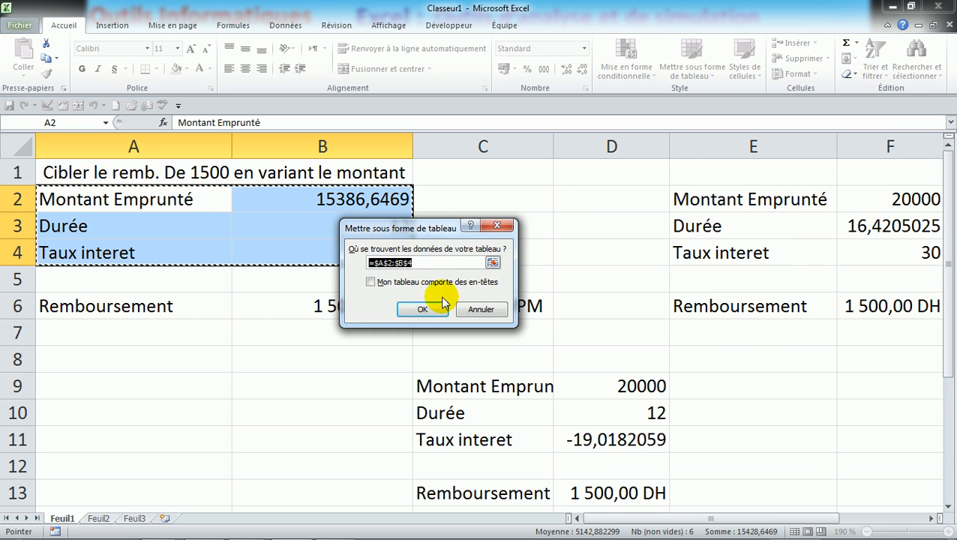
click(375, 284)
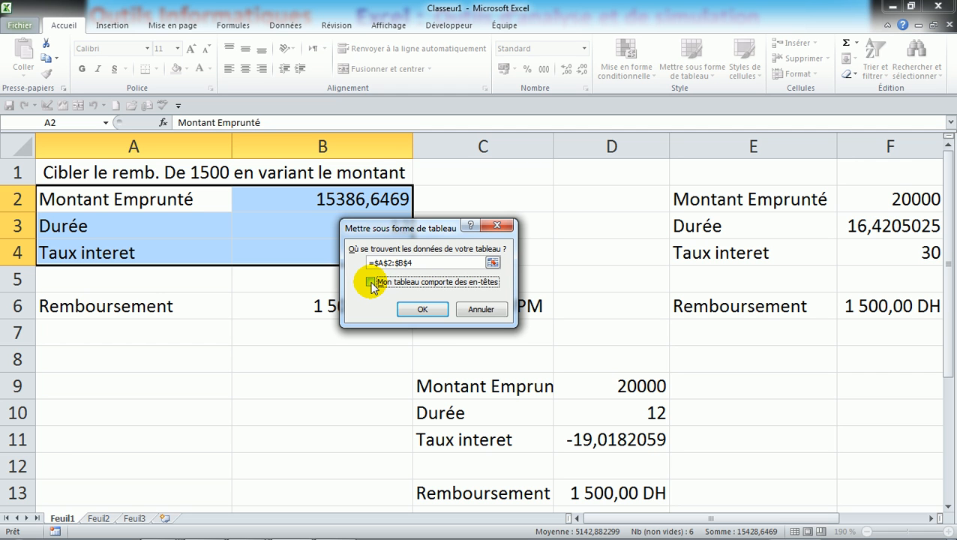
click(413, 307)
click(226, 219)
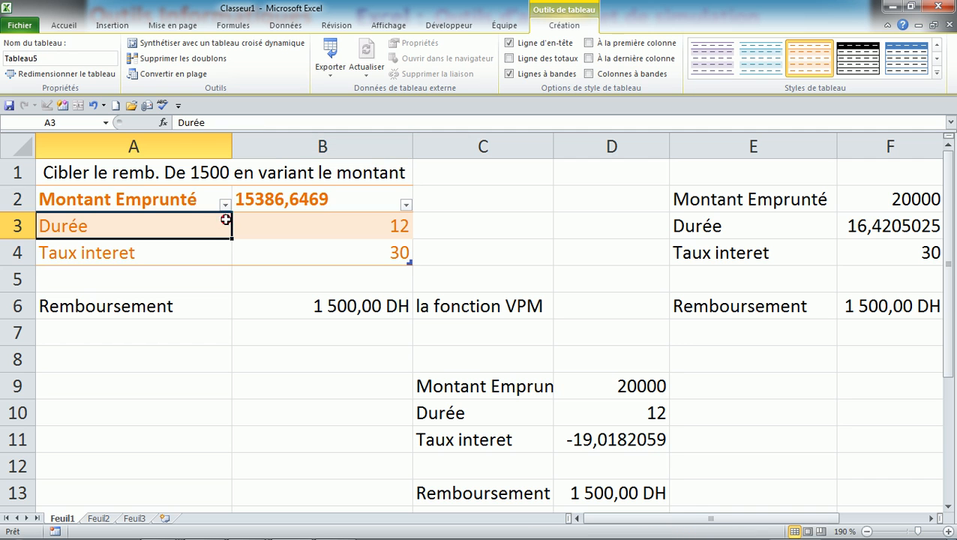
Compare the formatting of the table's header row A2:B2 with that of rows A3:B3 and A4:B4.
click(153, 199)
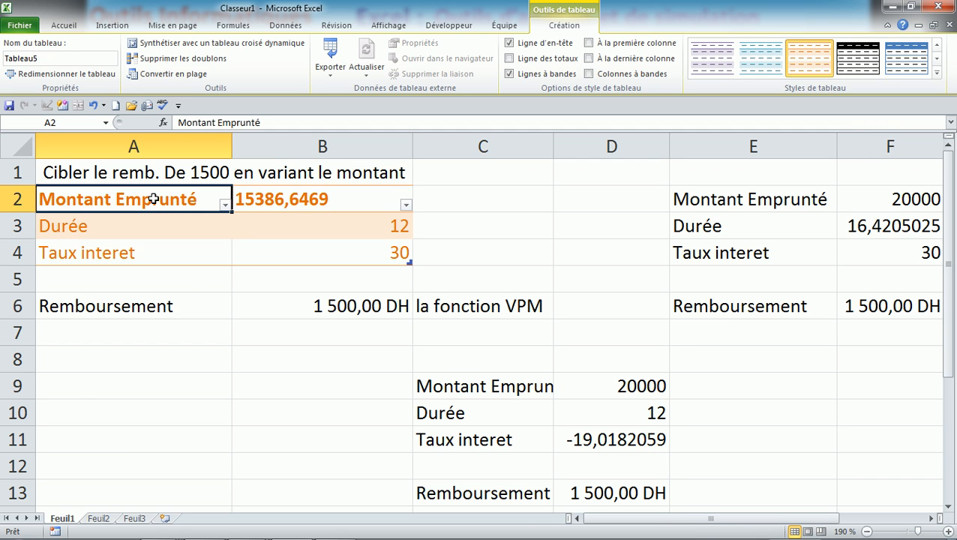
drag(268, 202, 334, 201)
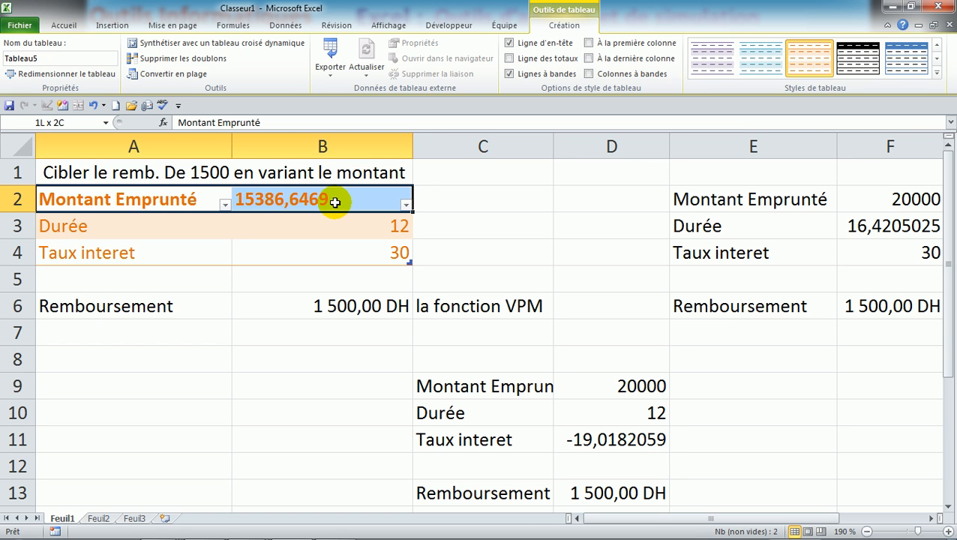
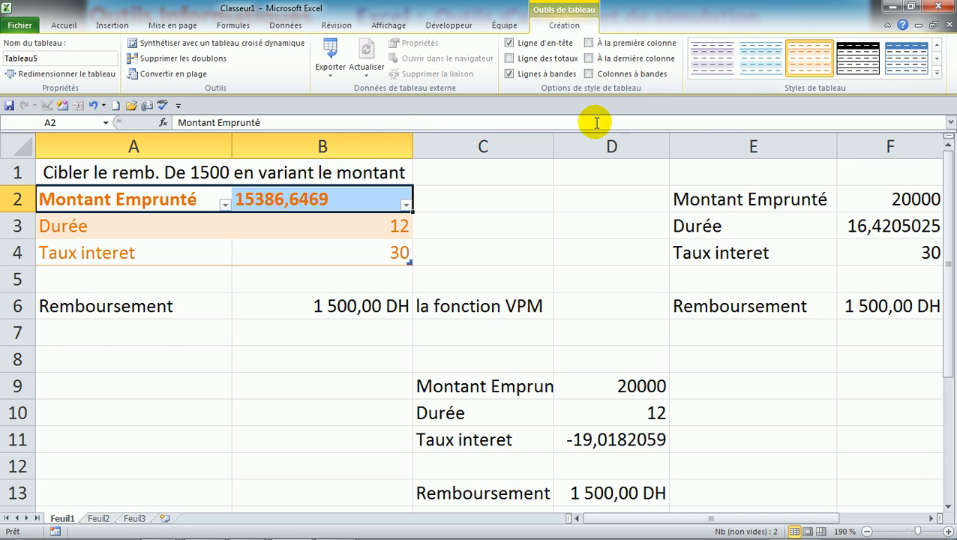
click(186, 230)
drag(186, 230, 309, 226)
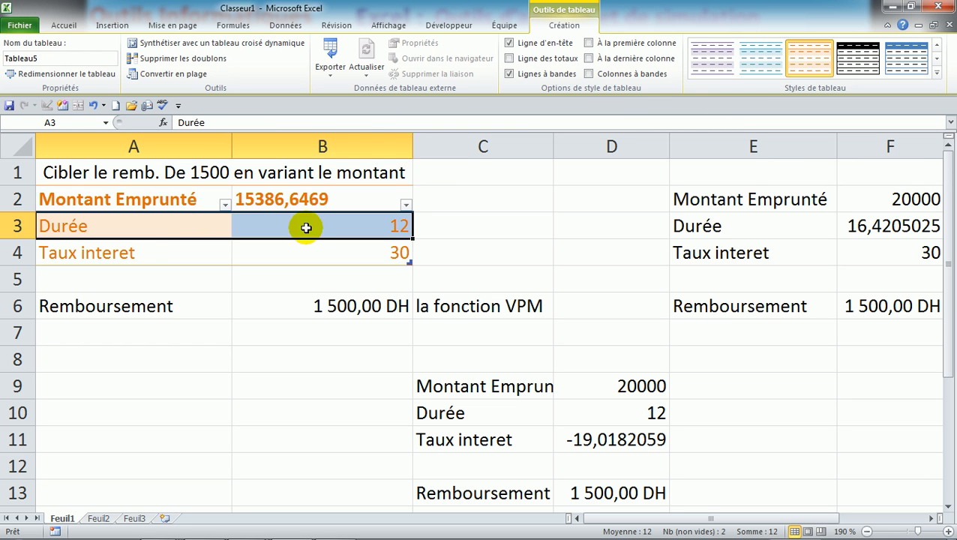
drag(127, 249, 300, 245)
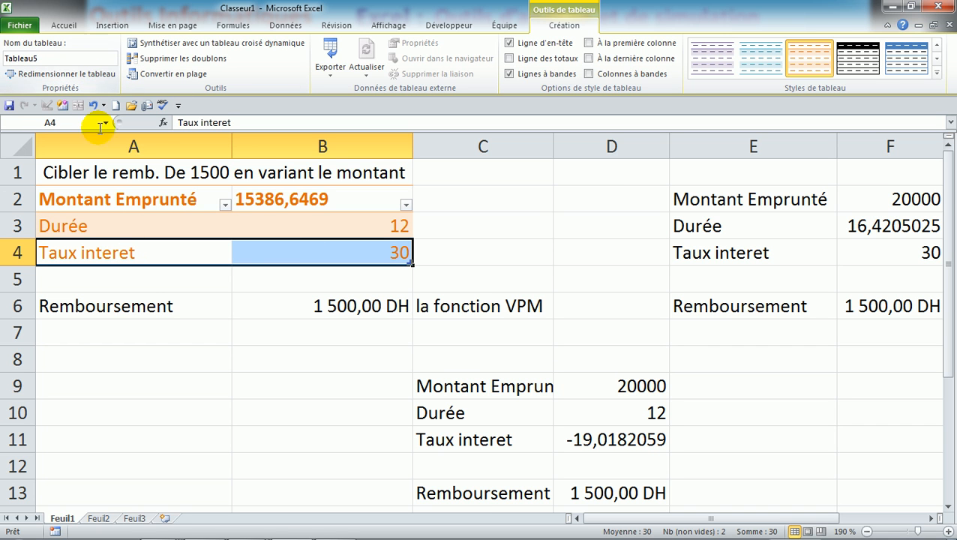
drag(79, 201, 289, 201)
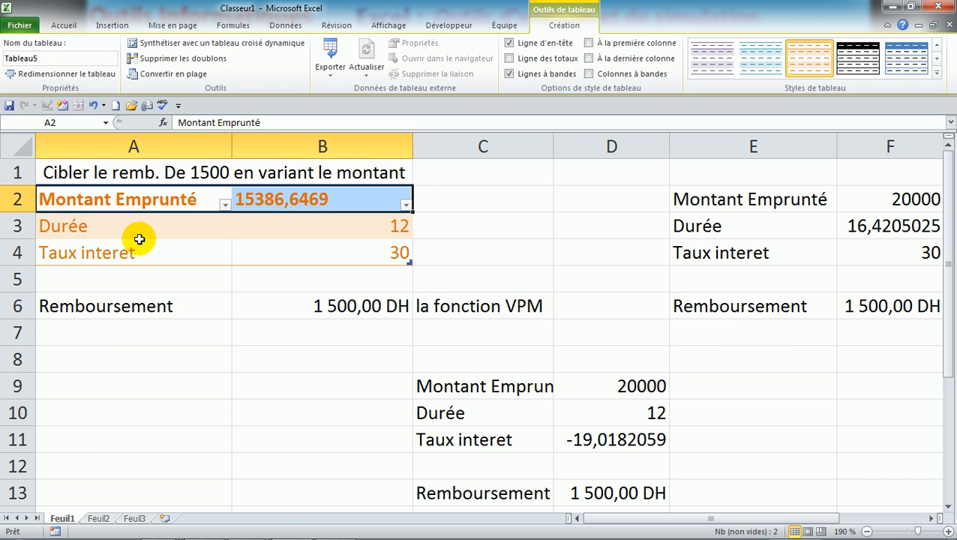
drag(126, 247, 299, 239)
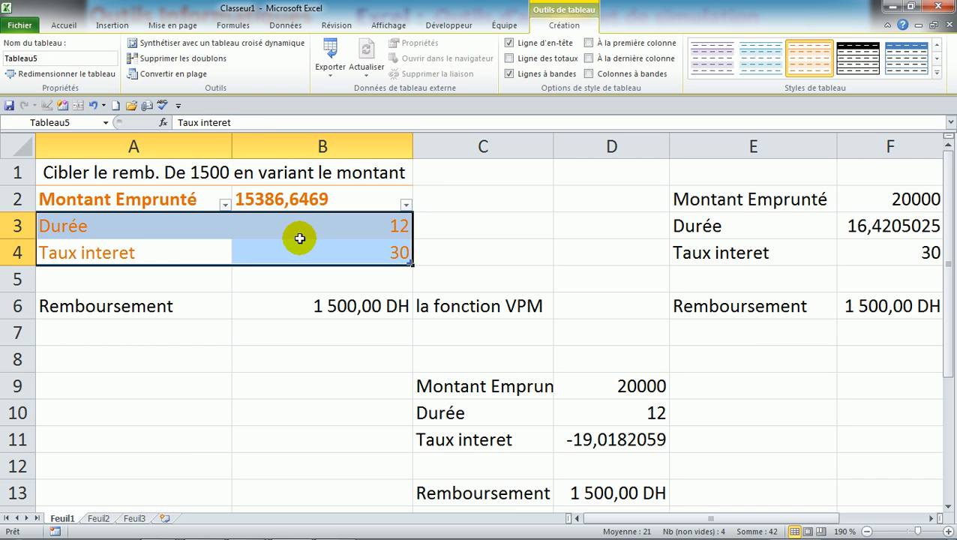
click(171, 260)
drag(169, 256, 321, 254)
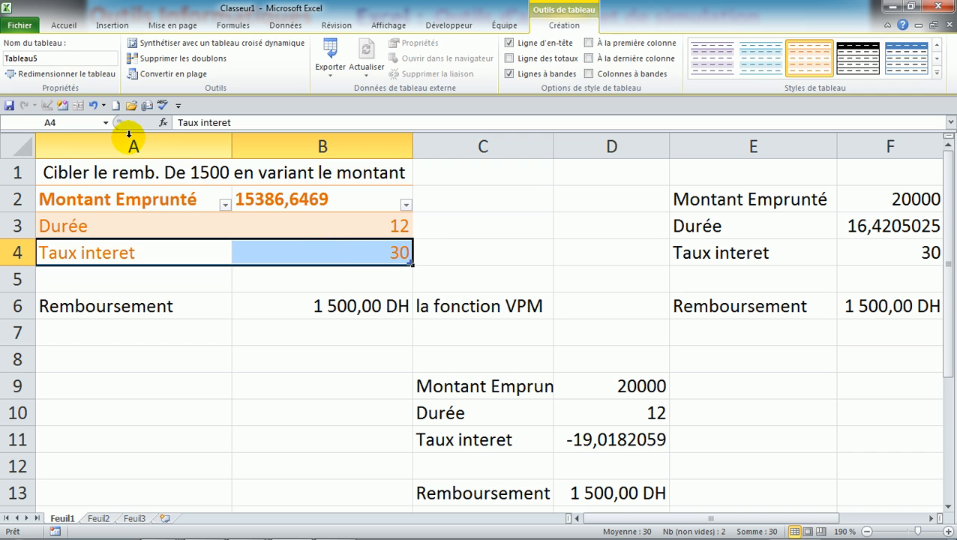
Try to copy the format of A4:B4 onto the Montant Emprunté and Durée rows with the format painter.
click(58, 28)
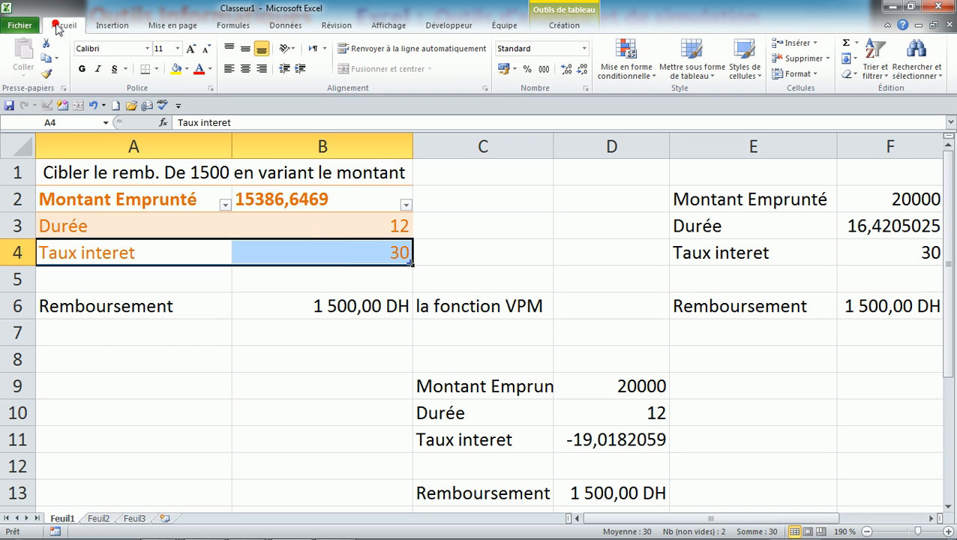
click(45, 75)
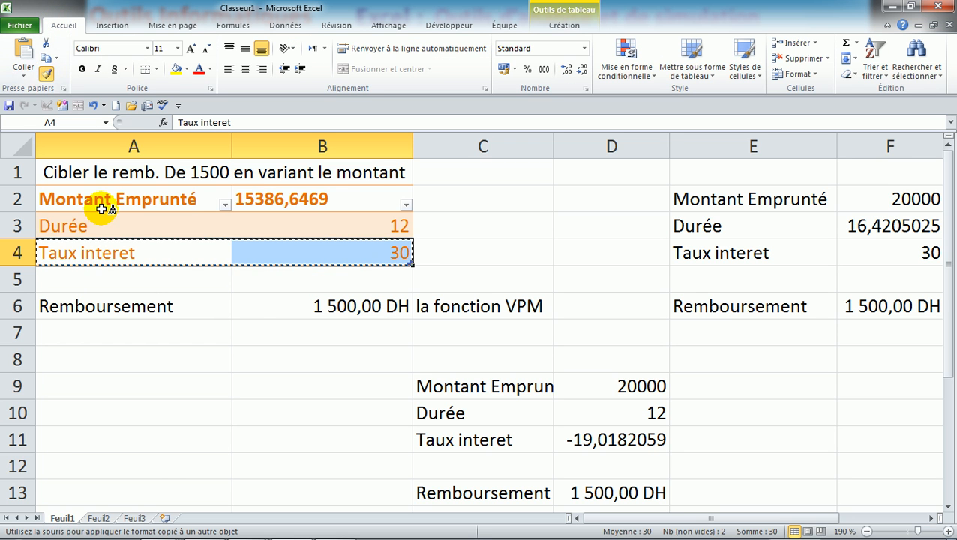
drag(107, 191, 297, 197)
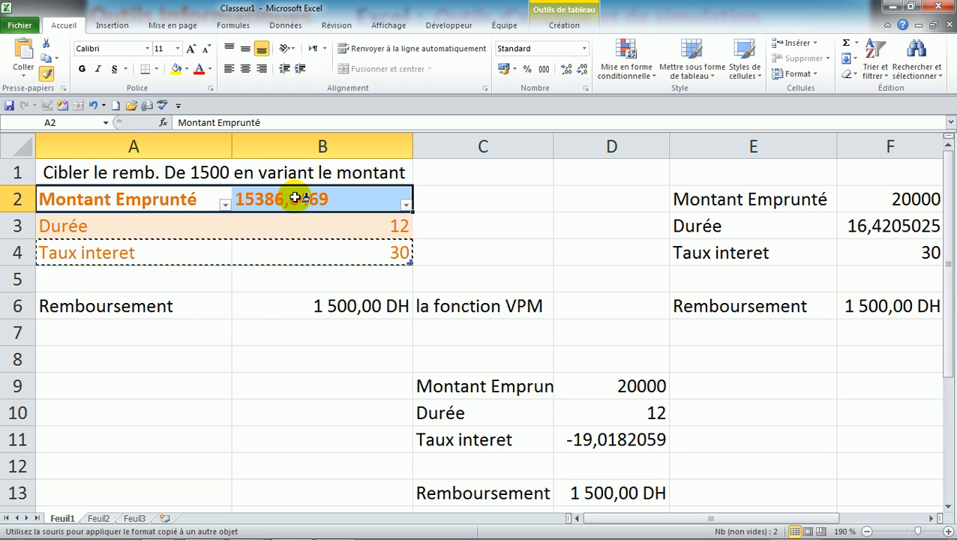
click(199, 218)
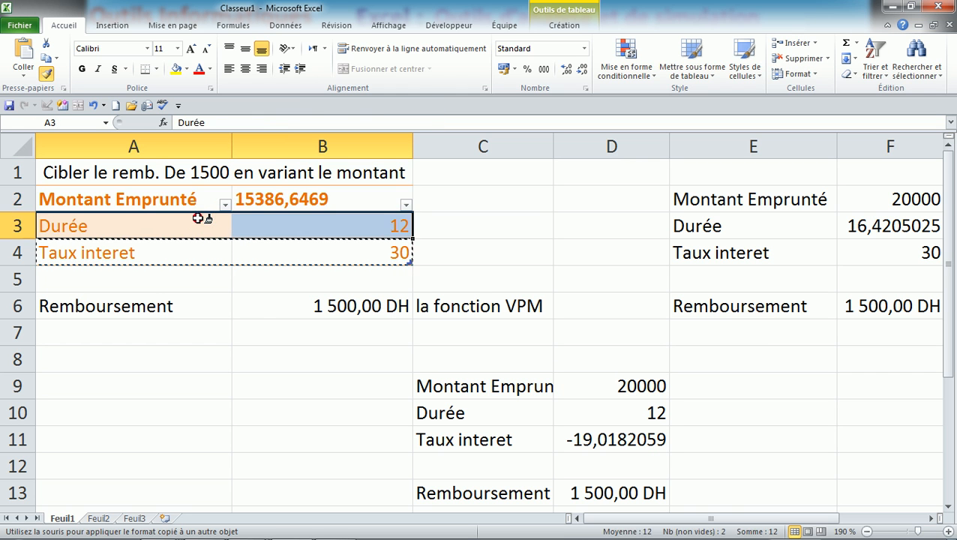
key(Escape)
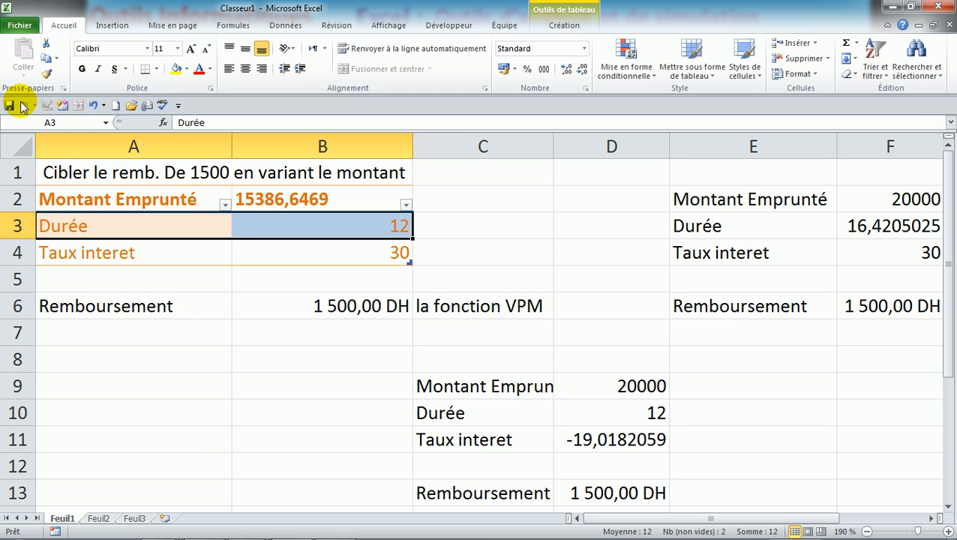
Undo the format copying, the table formatting of A2:B4 and the last width change of column B.
click(92, 106)
click(92, 106)
click(92, 105)
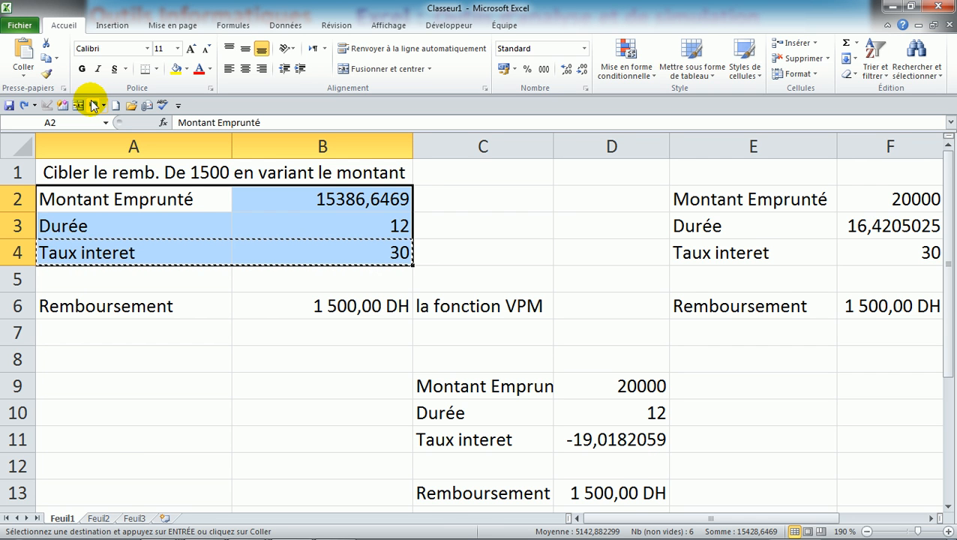
click(92, 106)
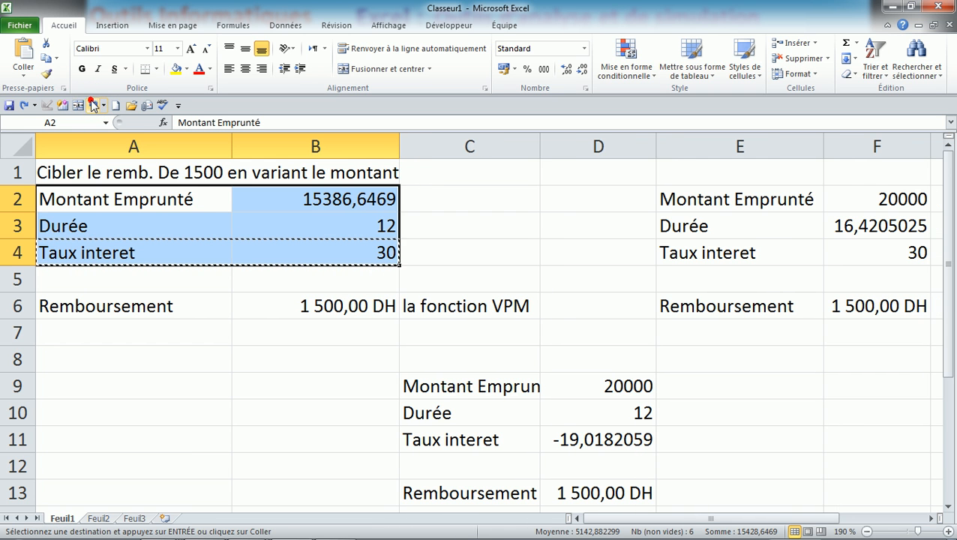
click(190, 377)
key(Escape)
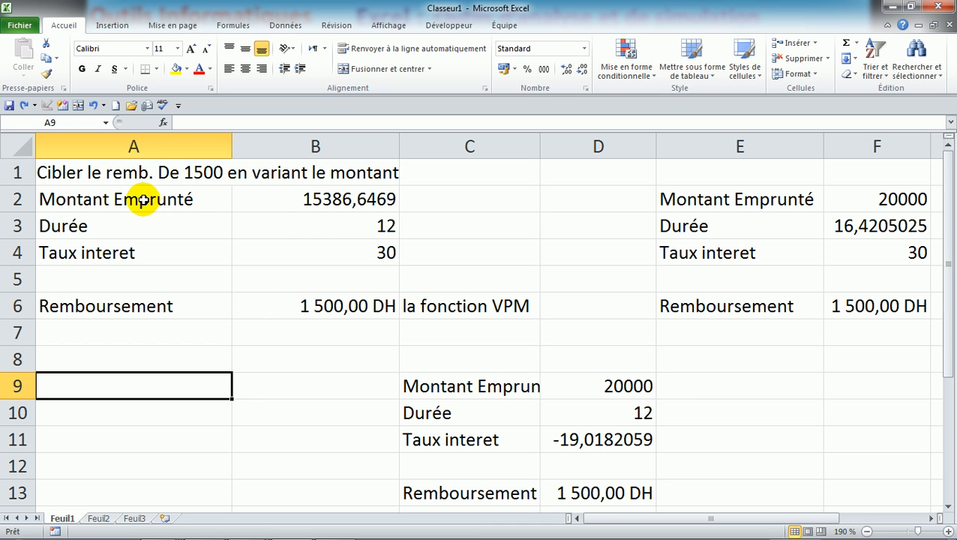
Apply the Accent1 cell style to the loan data in A2:B4.
click(140, 222)
drag(143, 201, 330, 263)
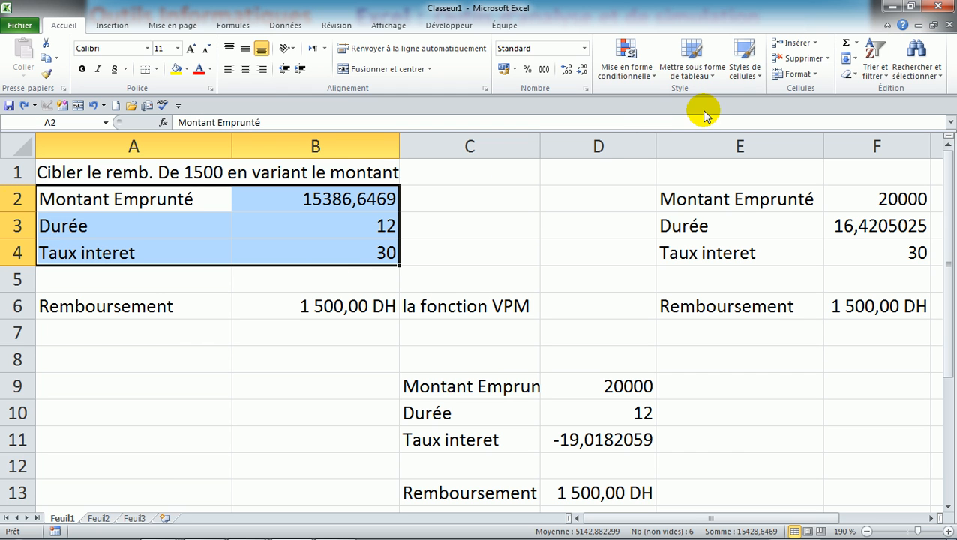
click(753, 74)
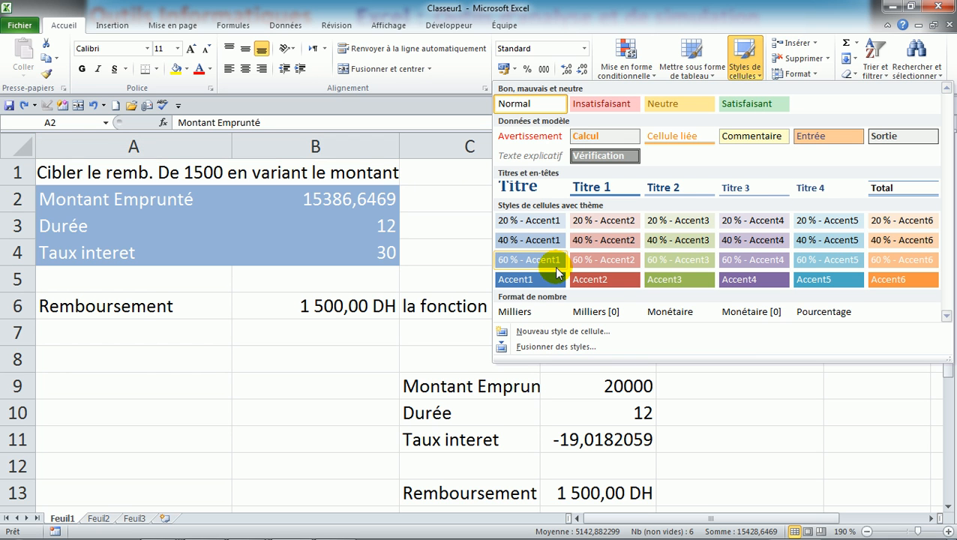
click(552, 278)
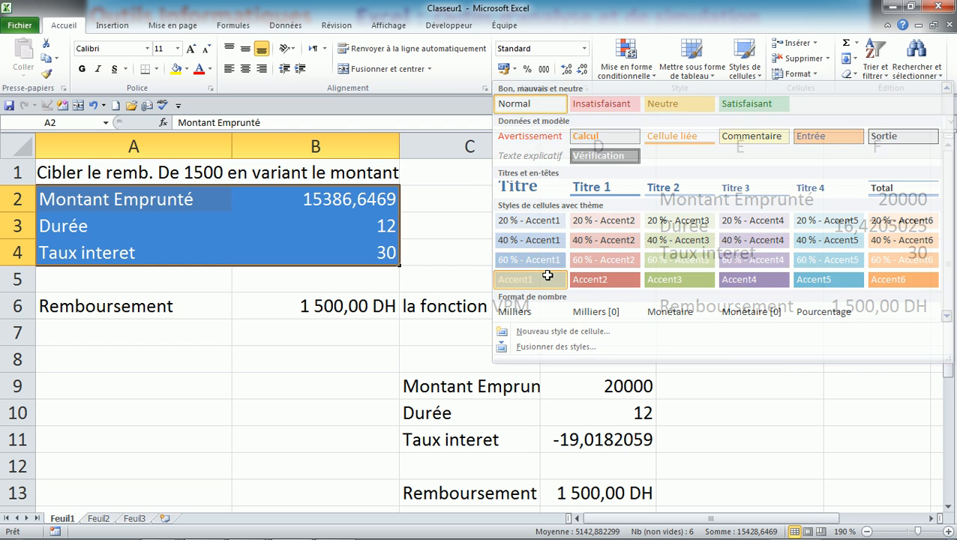
Apply the Accent4 cell style to the merged title cell A1 above the first loan table.
click(139, 174)
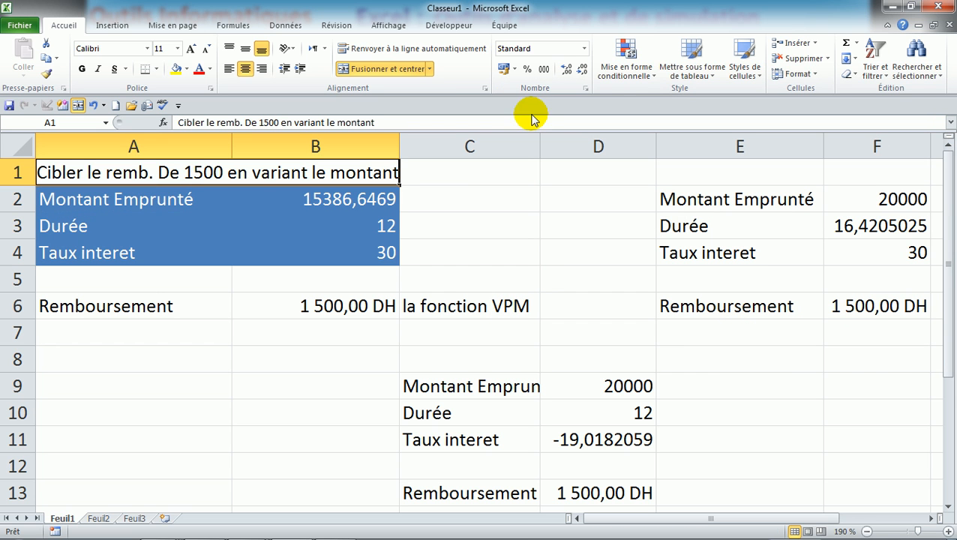
click(743, 63)
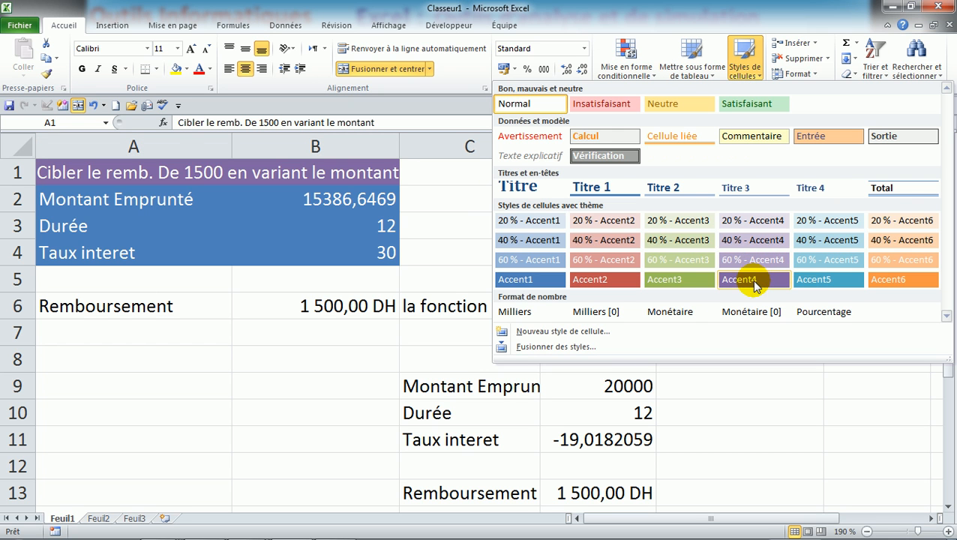
click(754, 282)
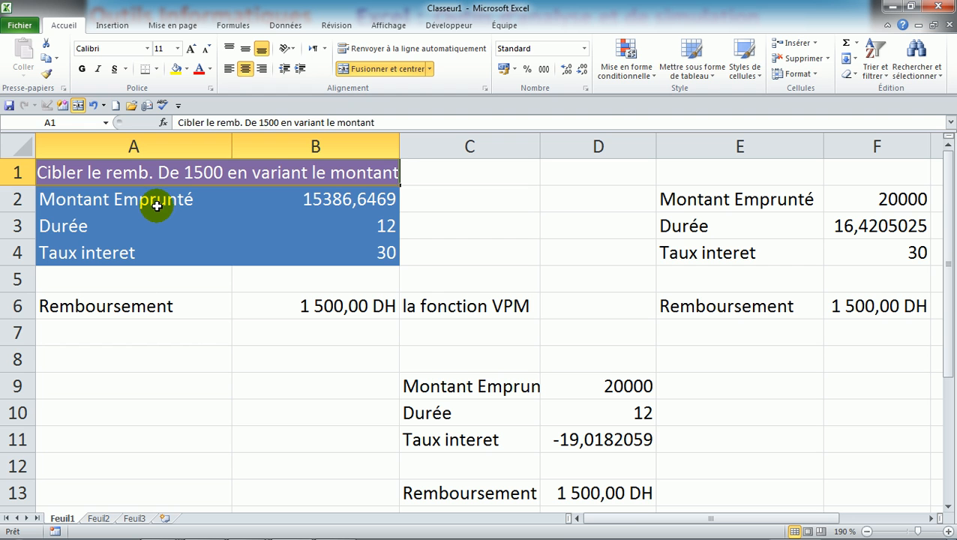
Change the cell style of the loan data in A2:B4 to 60 % - Accent4.
drag(156, 204, 344, 256)
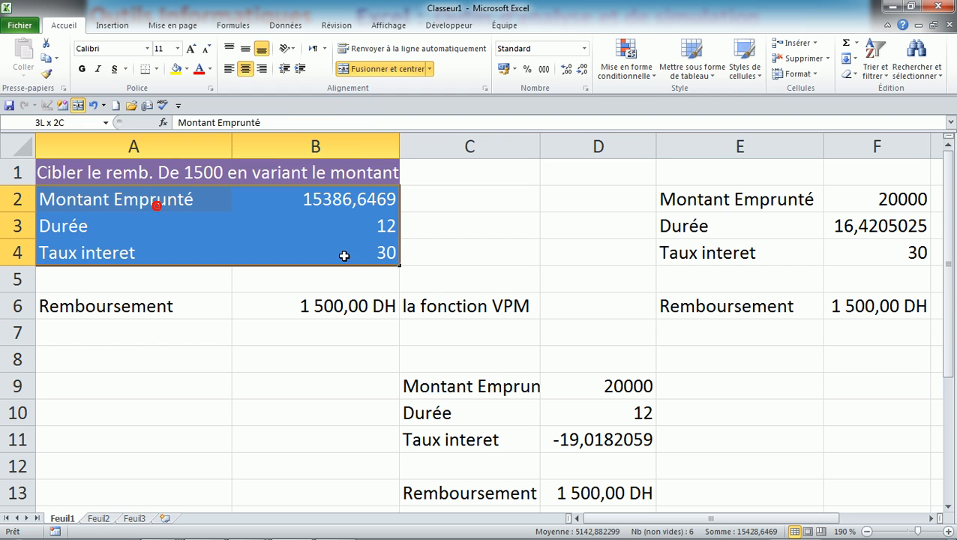
click(742, 71)
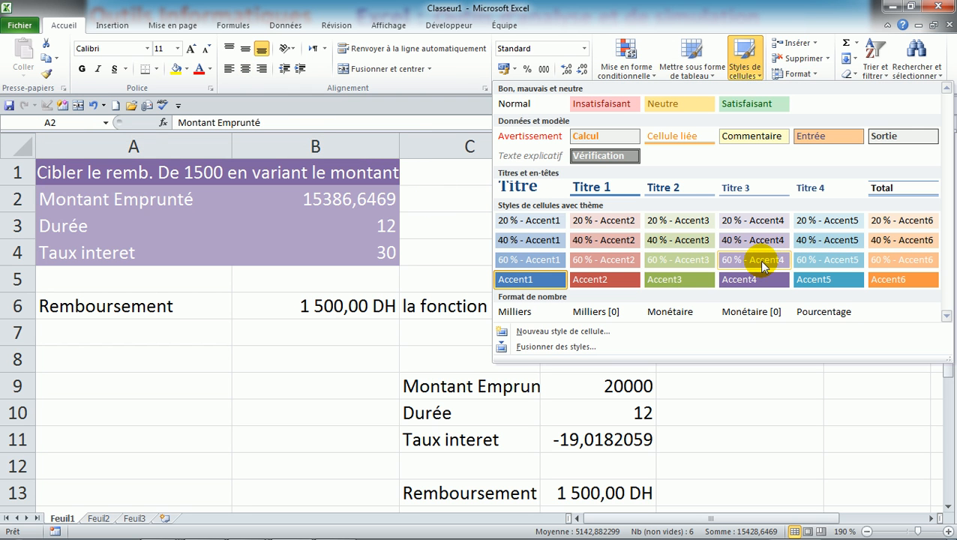
click(761, 260)
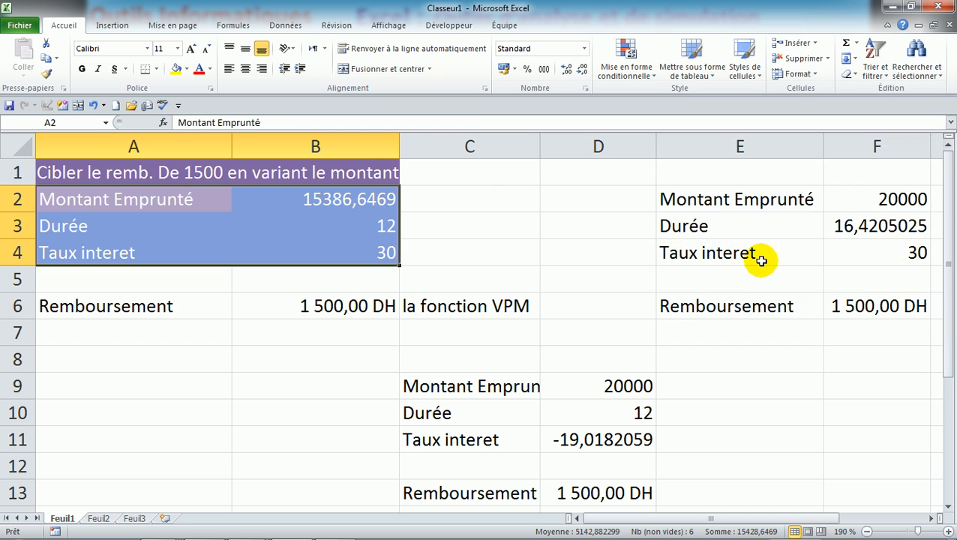
Apply the Accent6 cell style to the Remboursement row A6:B6.
click(378, 296)
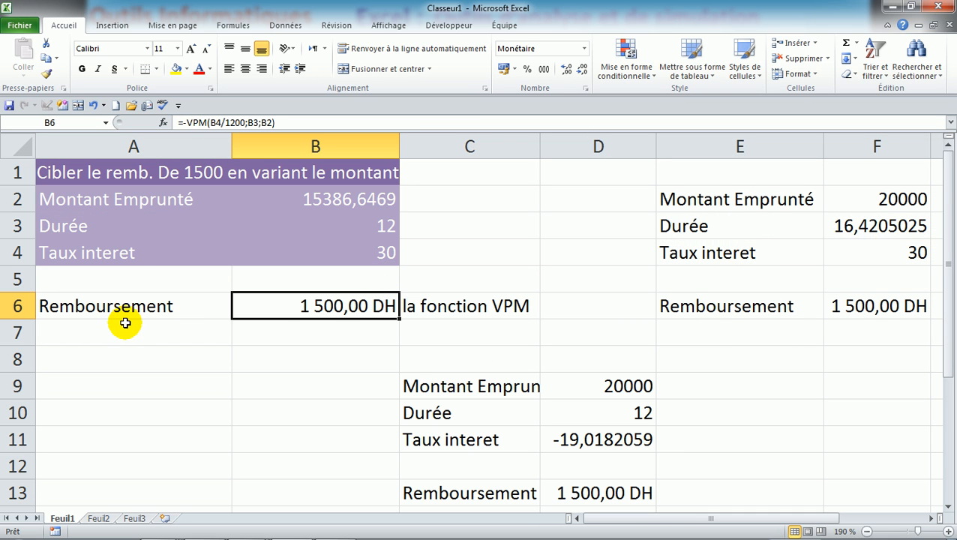
drag(112, 306, 288, 310)
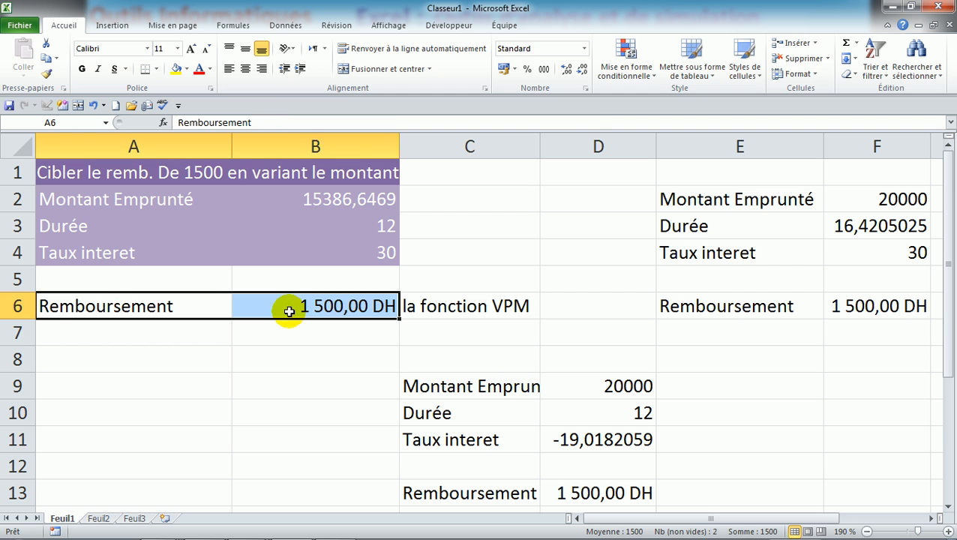
click(759, 78)
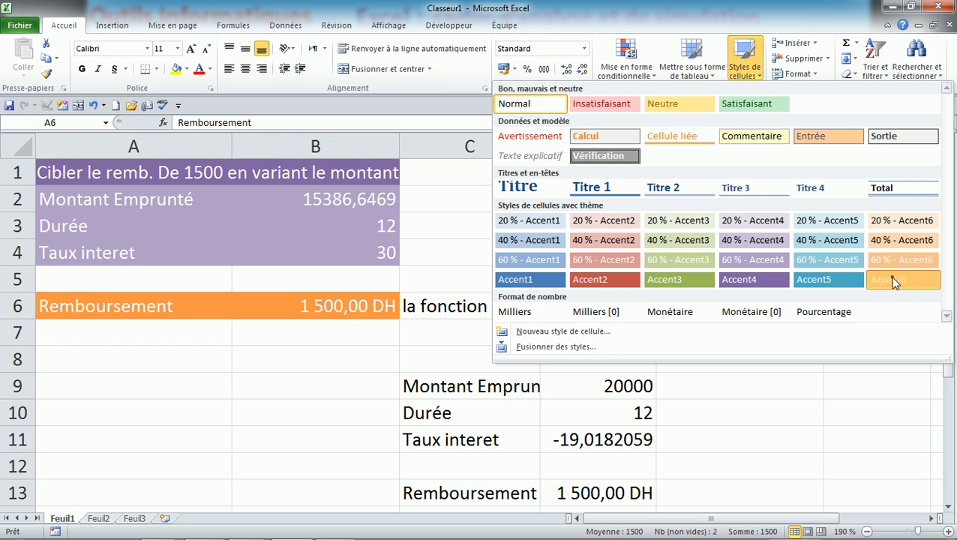
click(892, 281)
Copy the styled title from A1 to E1, above the loan table in columns E and F.
click(408, 386)
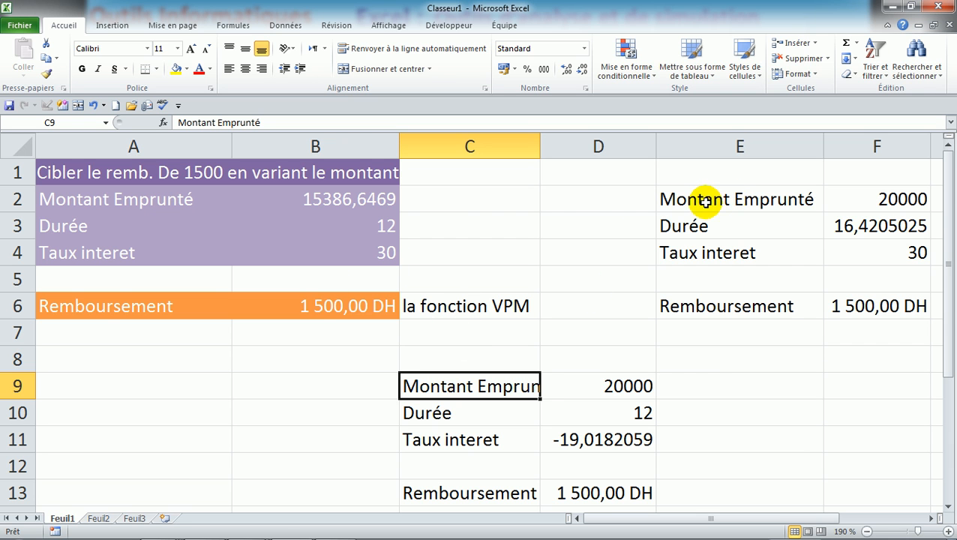
drag(699, 199, 918, 302)
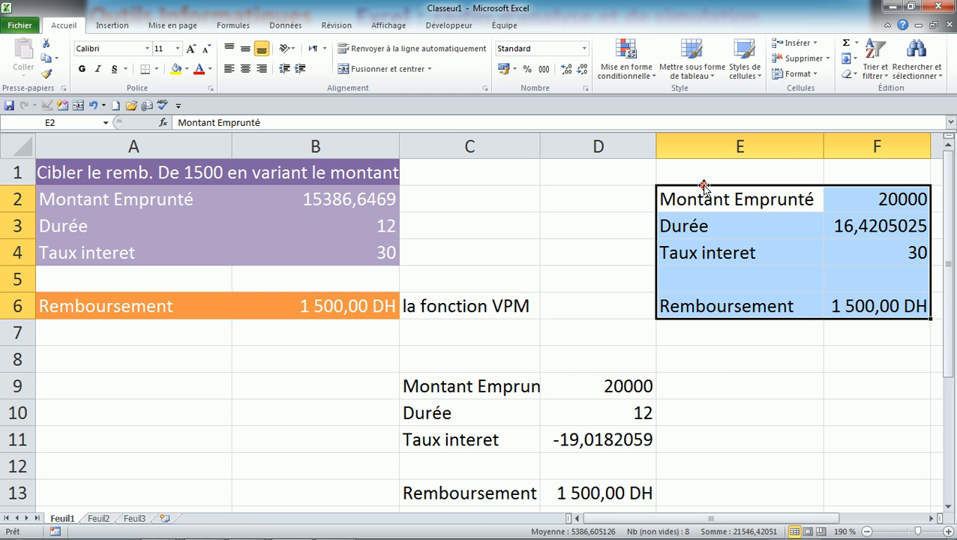
click(720, 169)
click(285, 173)
key(ctrl+c)
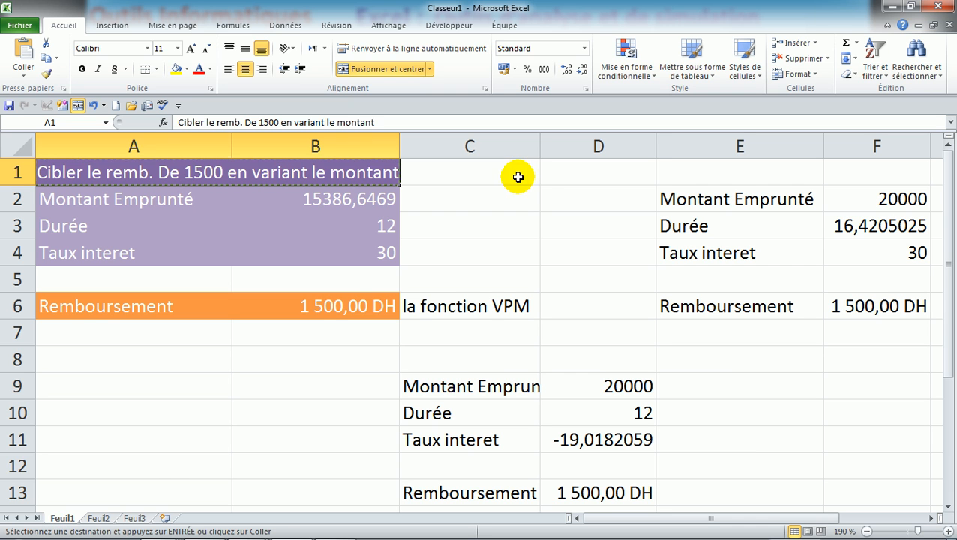
click(669, 177)
key(ctrl+v)
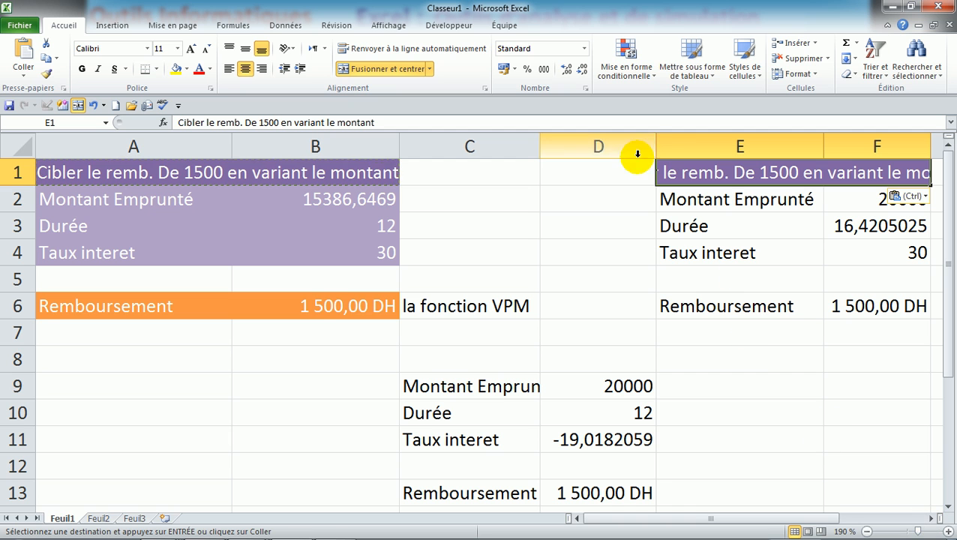
click(659, 148)
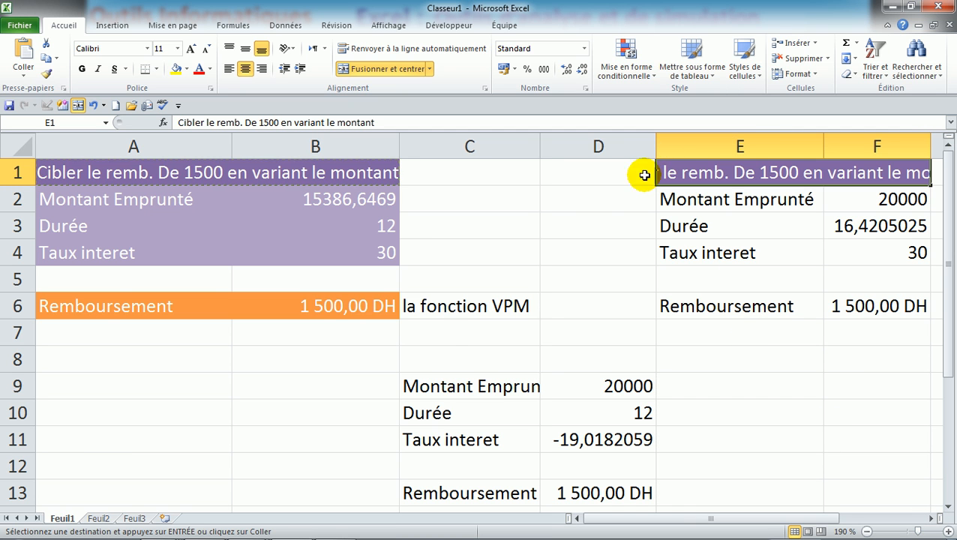
Move the loan table in C9:D13 to A9:B13, under the first table.
drag(434, 386, 854, 258)
click(800, 215)
click(947, 138)
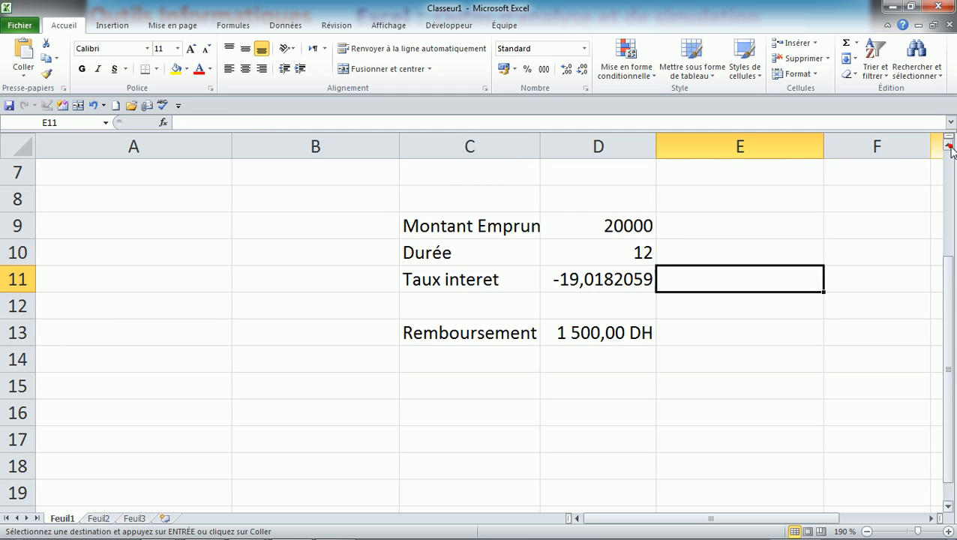
click(947, 139)
click(947, 139)
drag(466, 252, 560, 375)
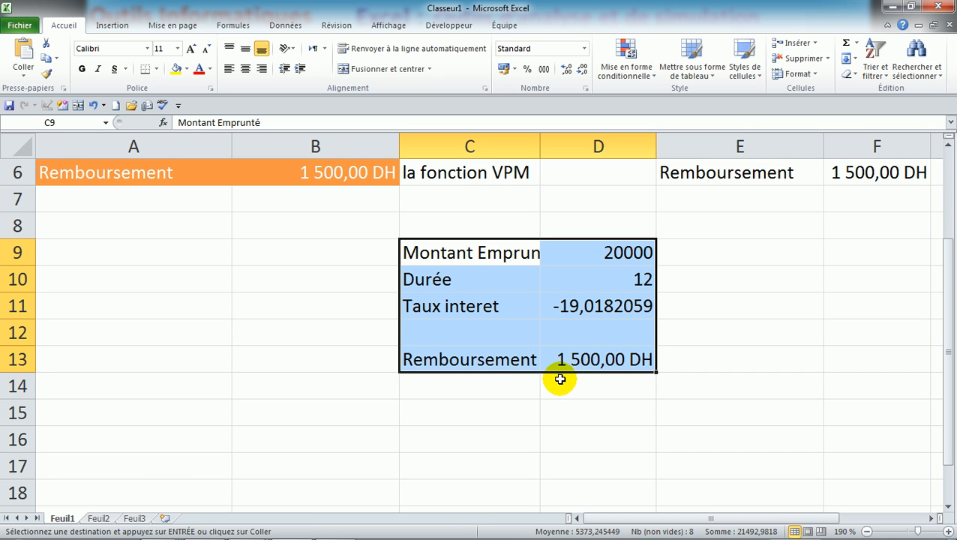
drag(406, 275, 300, 277)
drag(456, 253, 643, 348)
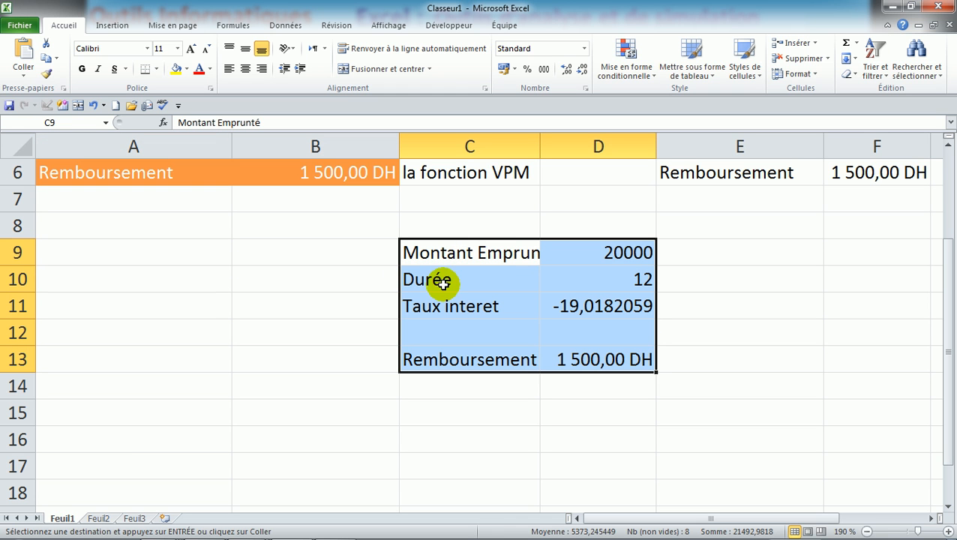
drag(397, 269, 205, 286)
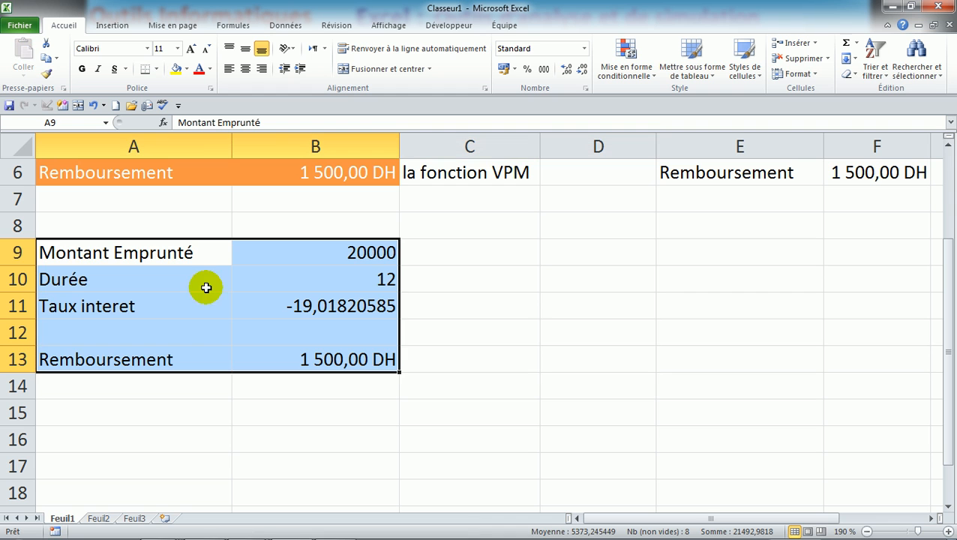
Slightly reduce the height of the empty row 5 between the loan data and the Remboursement row.
click(949, 142)
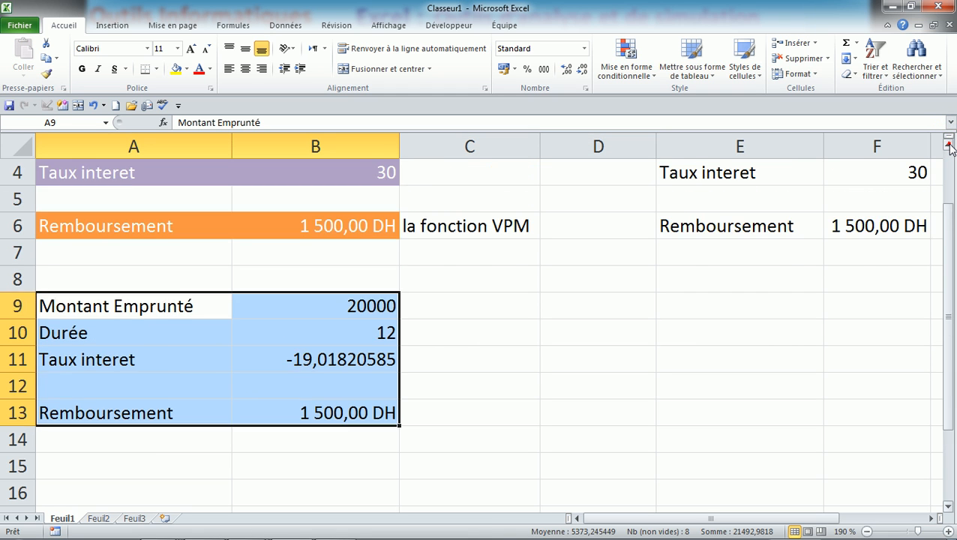
click(948, 142)
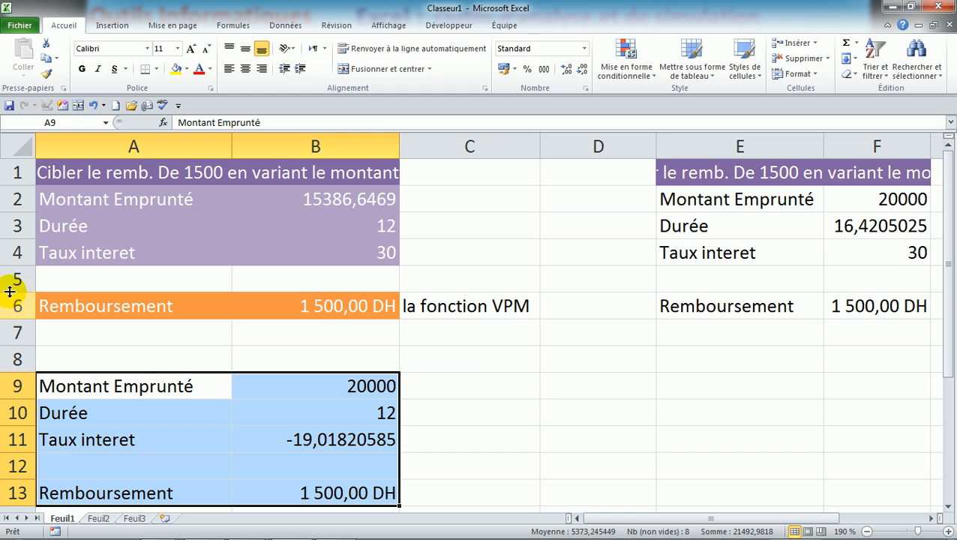
drag(17, 291, 18, 284)
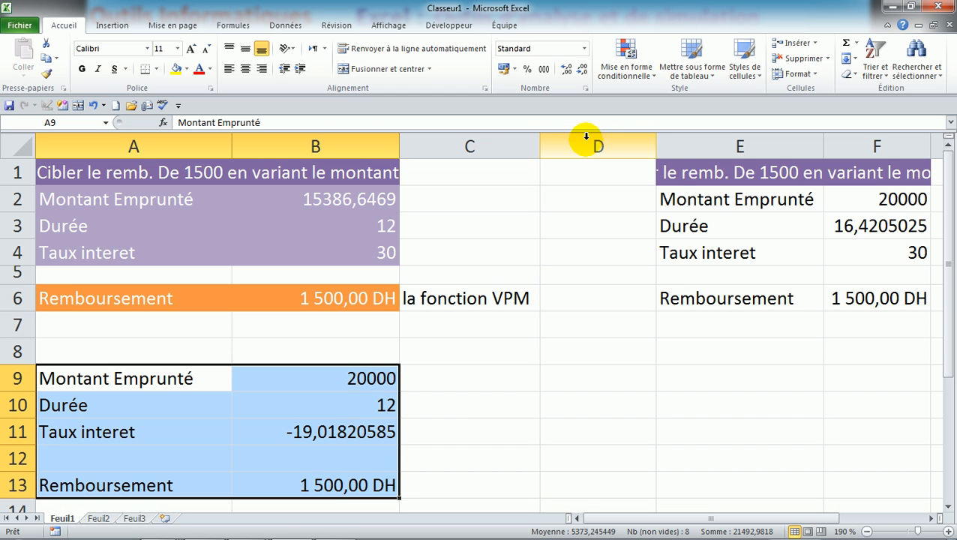
Widen columns E and F to give the copied title in E1 more room.
click(666, 171)
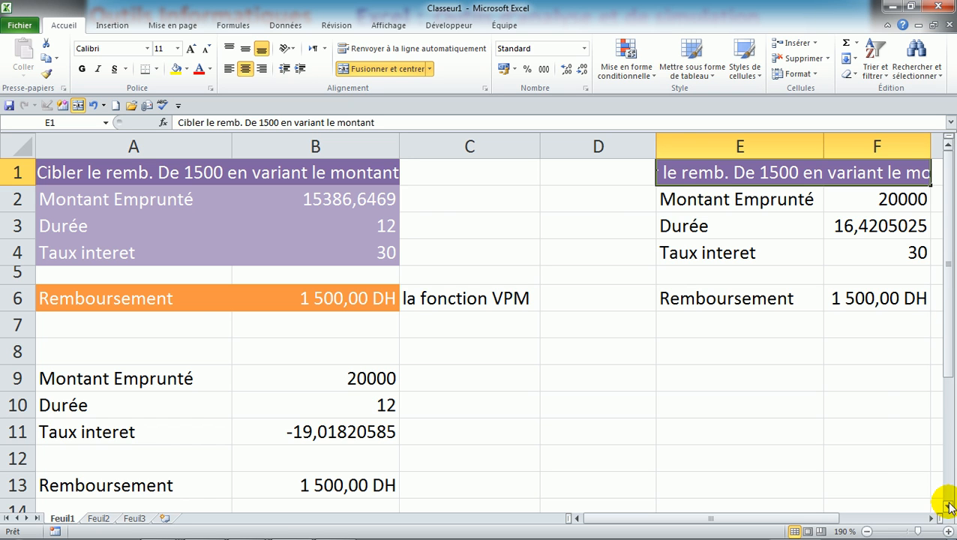
click(931, 518)
click(931, 518)
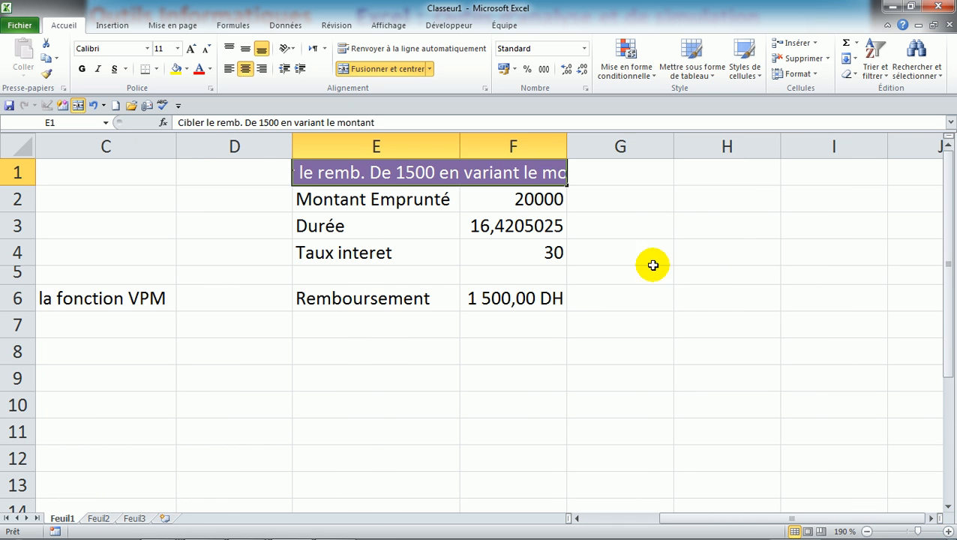
drag(458, 139, 478, 140)
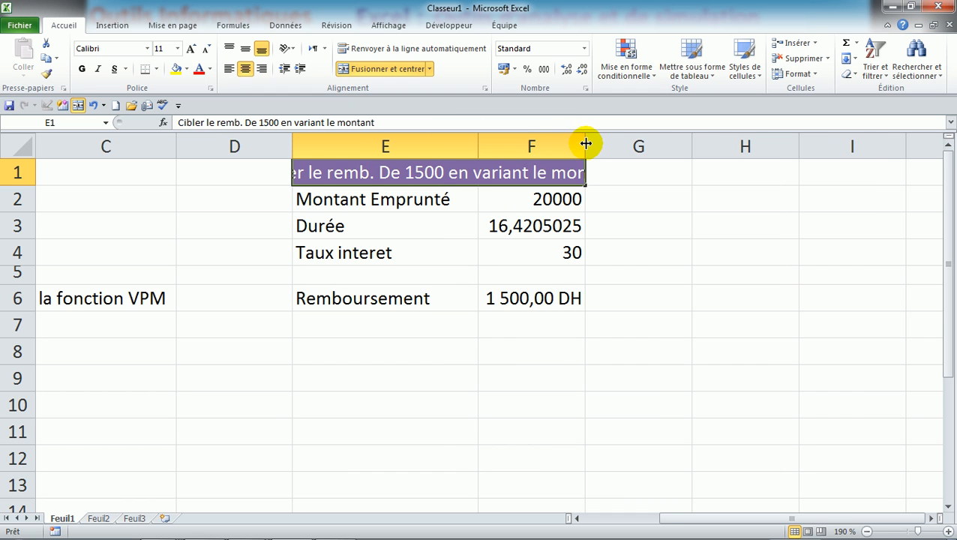
drag(586, 142, 629, 143)
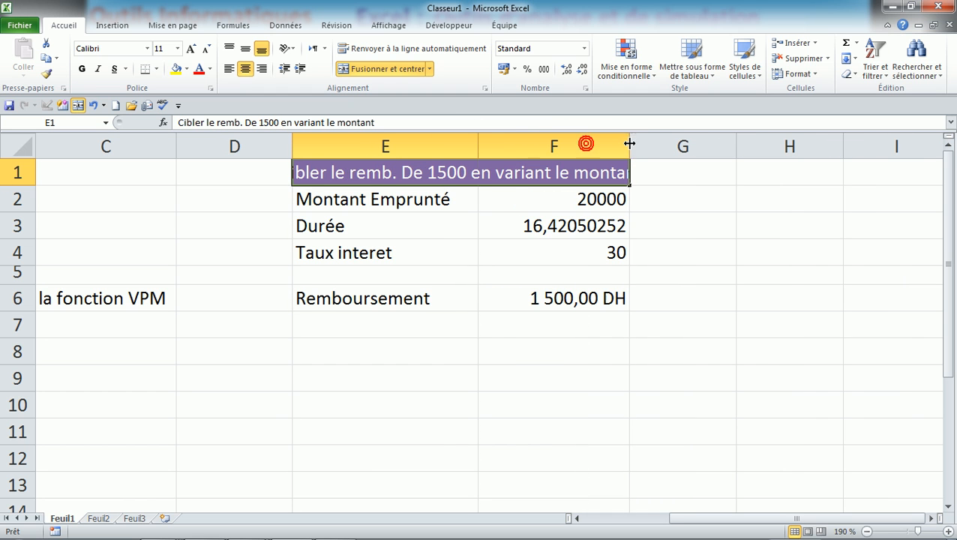
Change the title in E1 to "Cibler le remb. De 1500 en variant la durée".
double_click(323, 174)
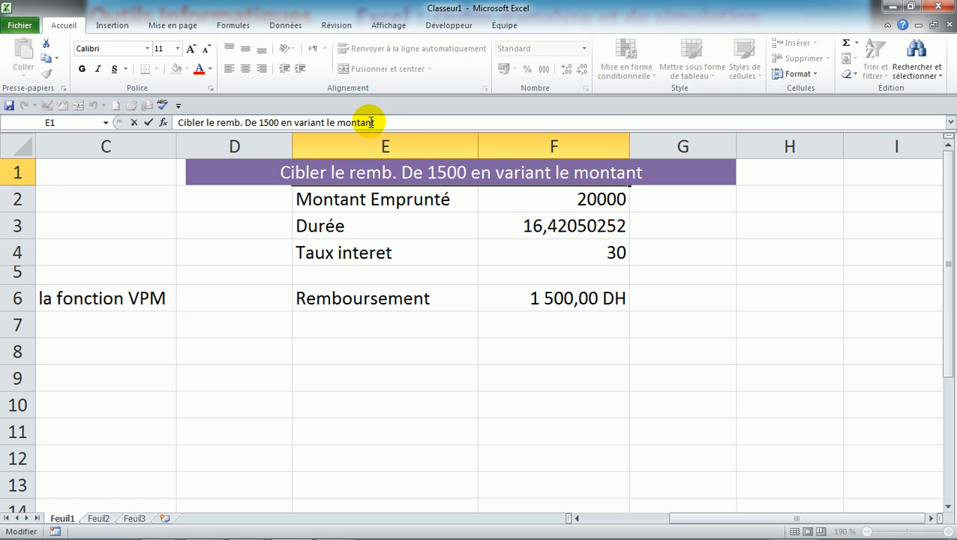
drag(380, 124, 311, 122)
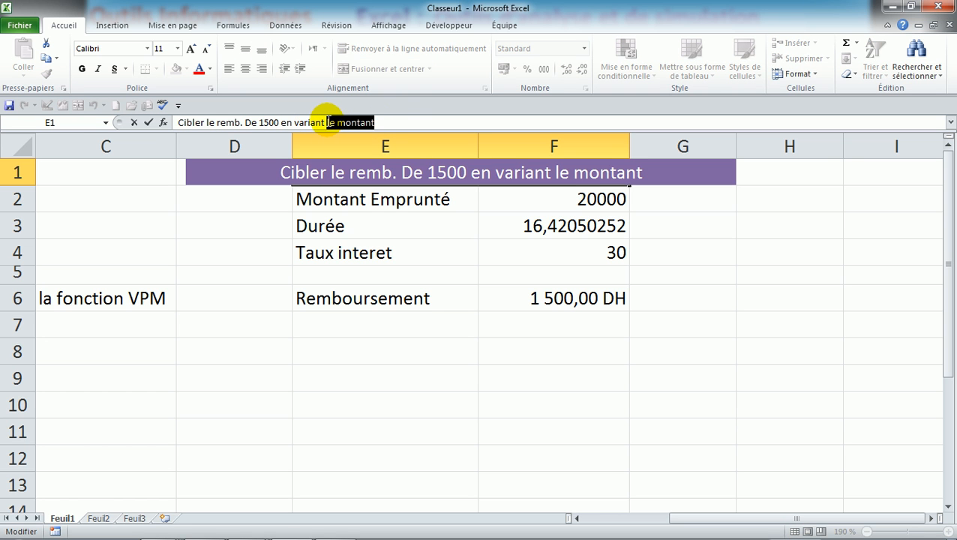
text(la du)
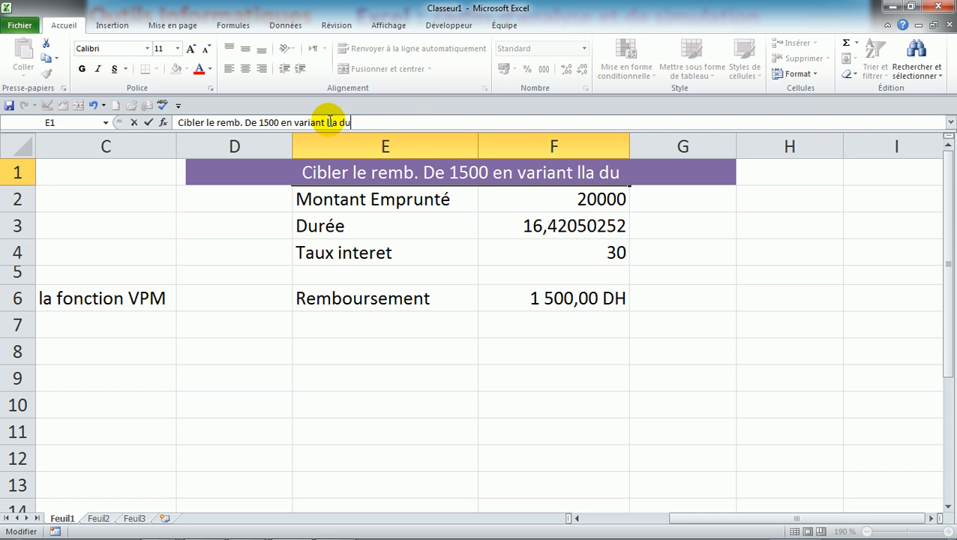
text(rée)
key(Return)
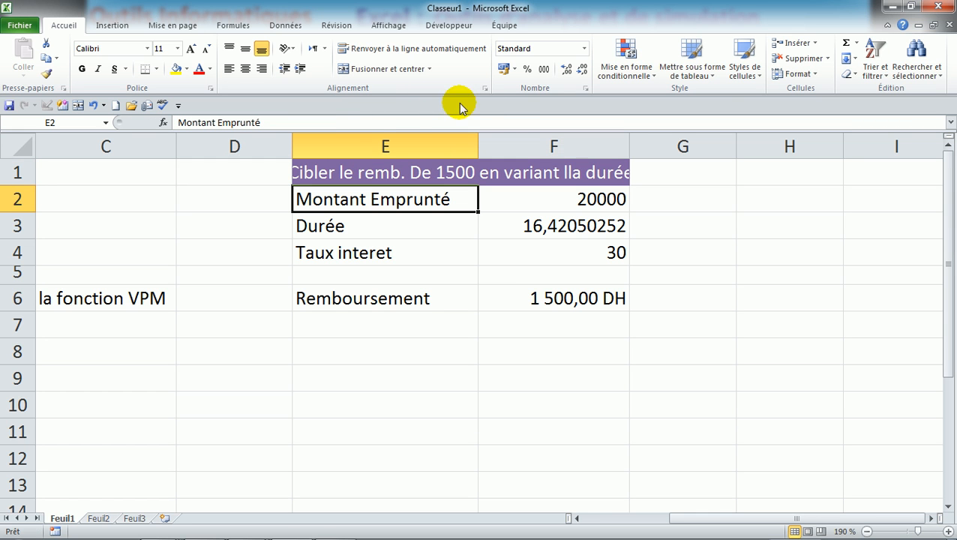
click(567, 171)
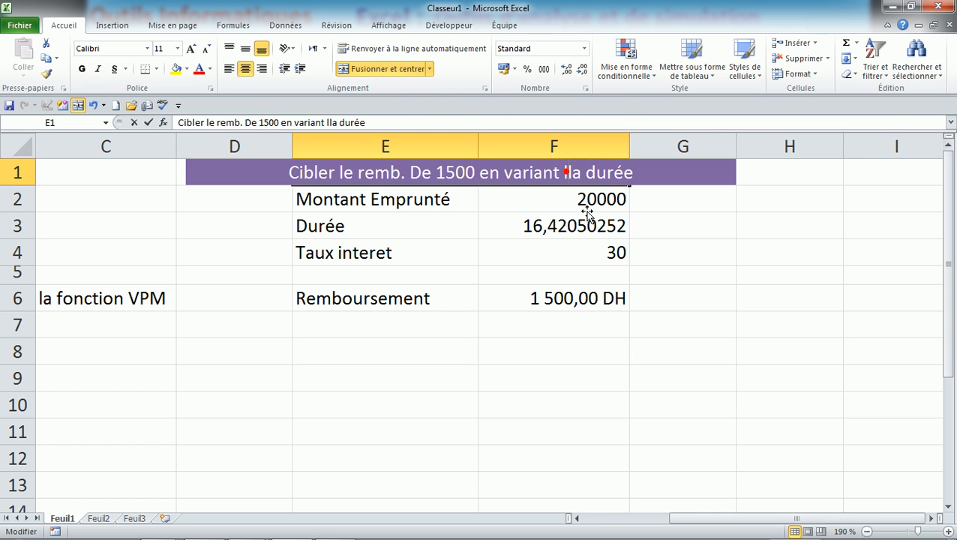
double_click(567, 172)
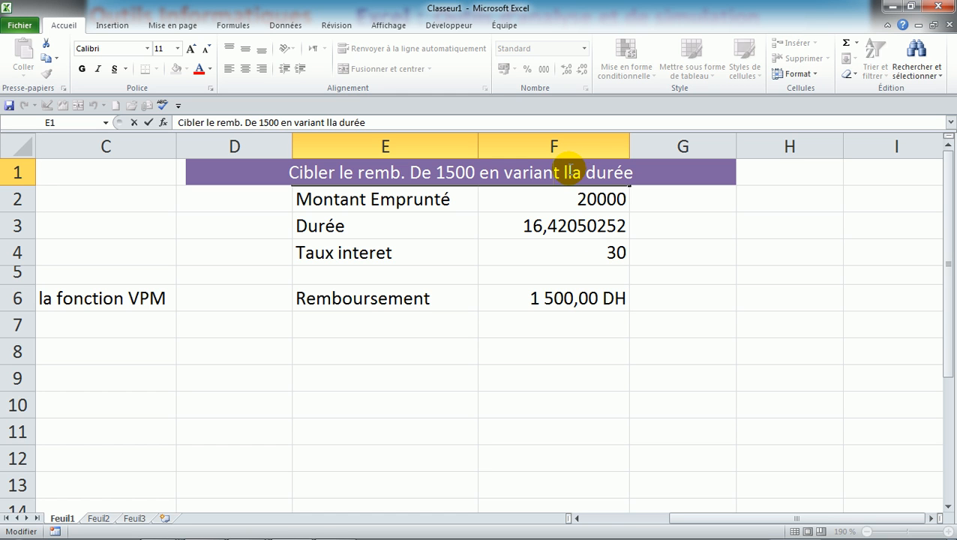
key(Delete)
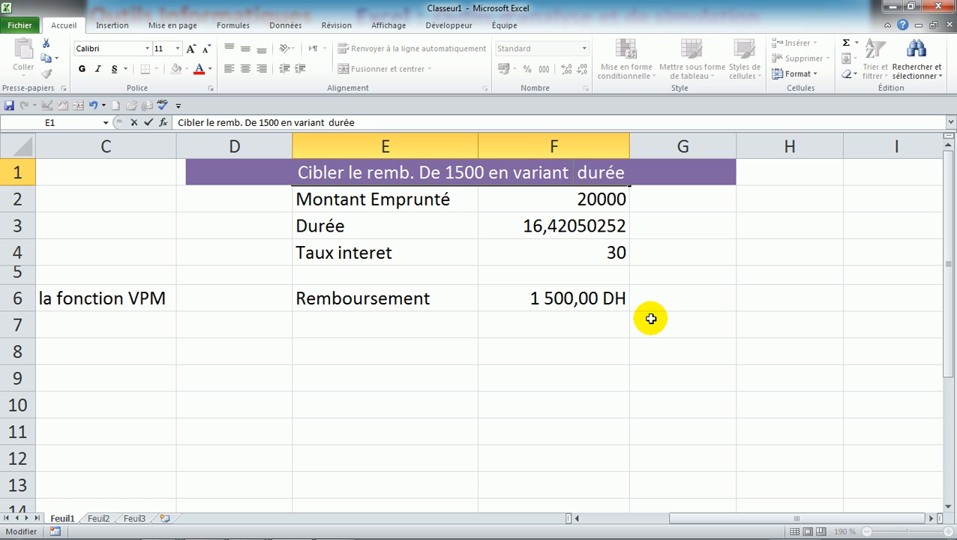
text(la)
click(359, 303)
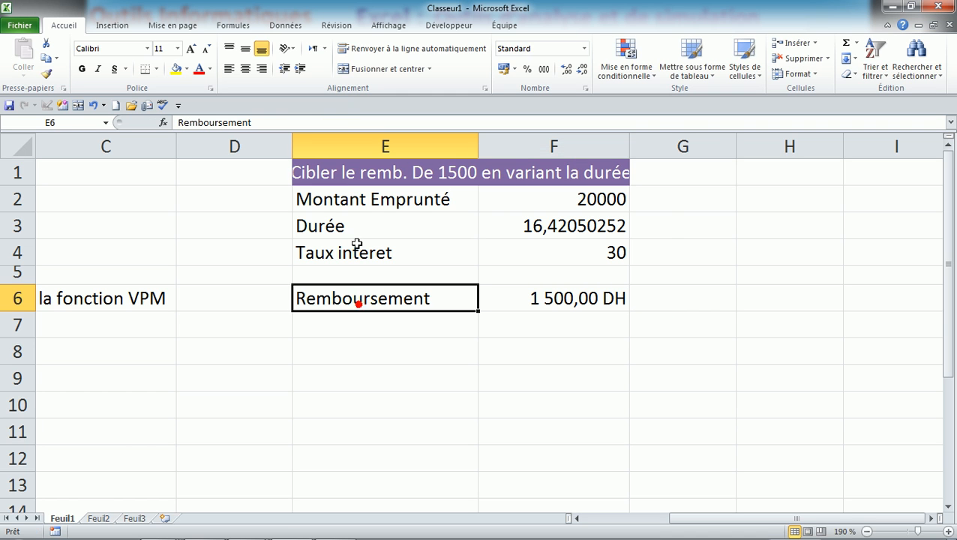
Apply the 40 % - Accent6 cell style to the loan data in E2:F4.
drag(343, 199, 562, 249)
click(750, 75)
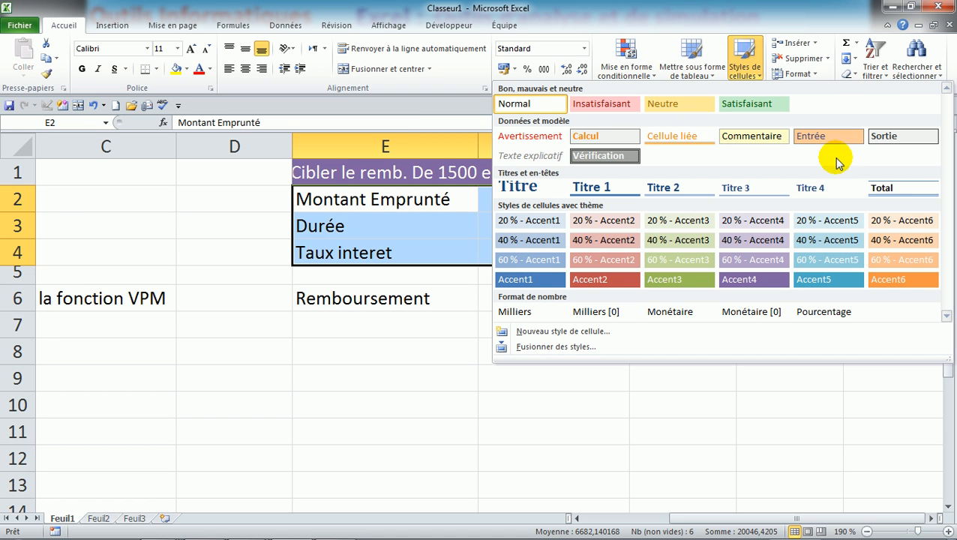
click(908, 245)
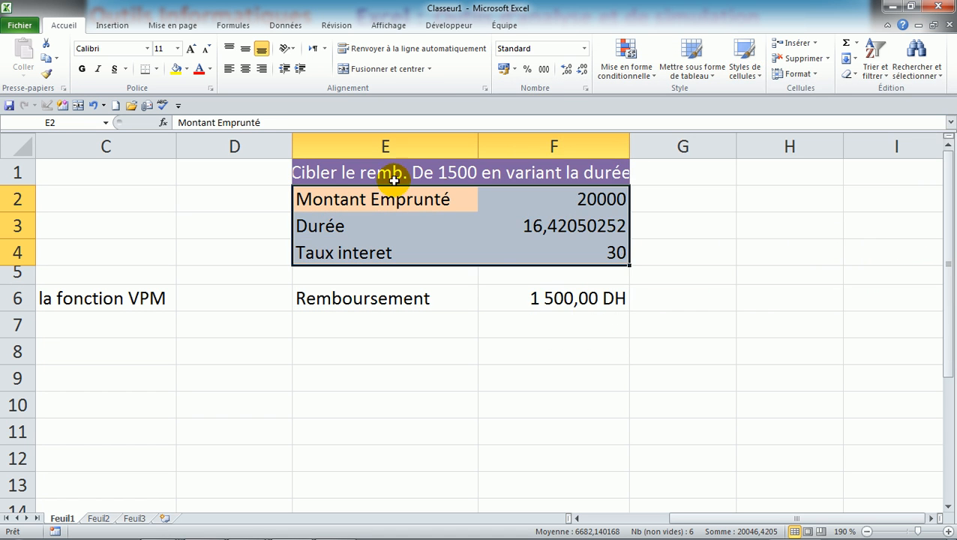
Apply the Accent6 cell style to the title in E1 and the Remboursement row E6:F6.
click(379, 172)
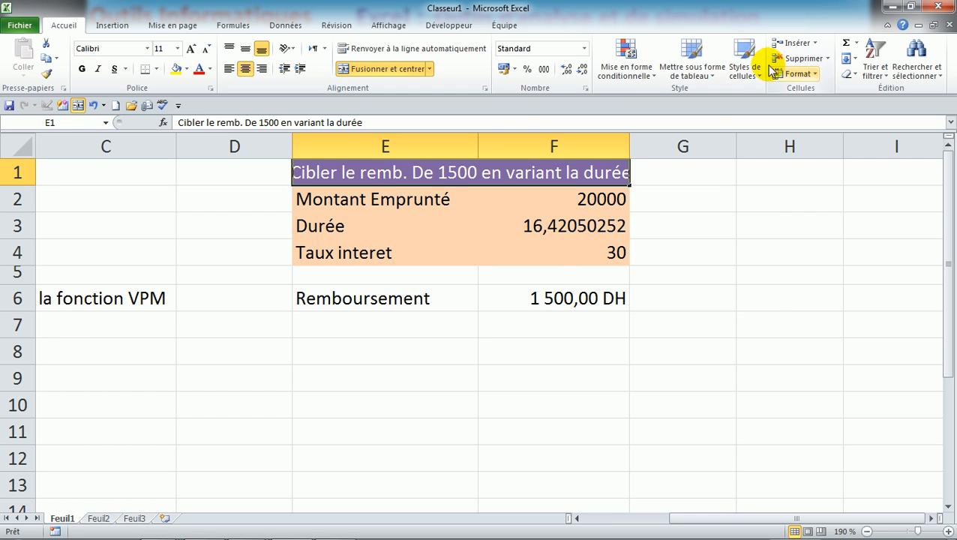
click(754, 74)
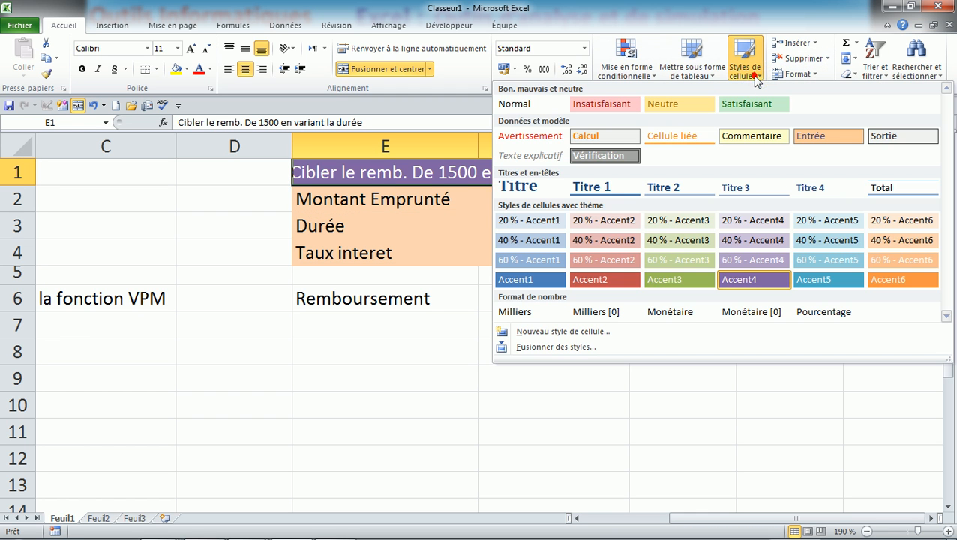
click(897, 278)
drag(390, 298, 539, 299)
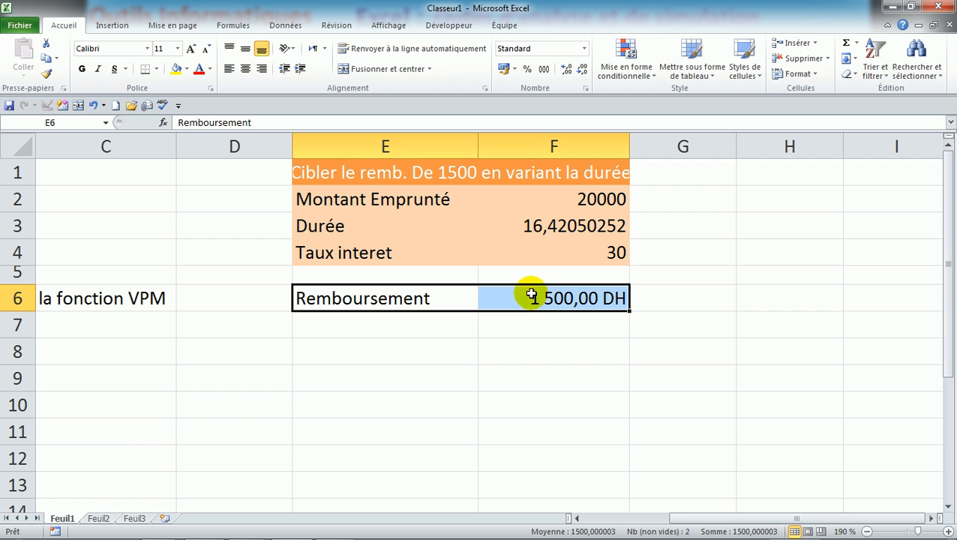
click(759, 77)
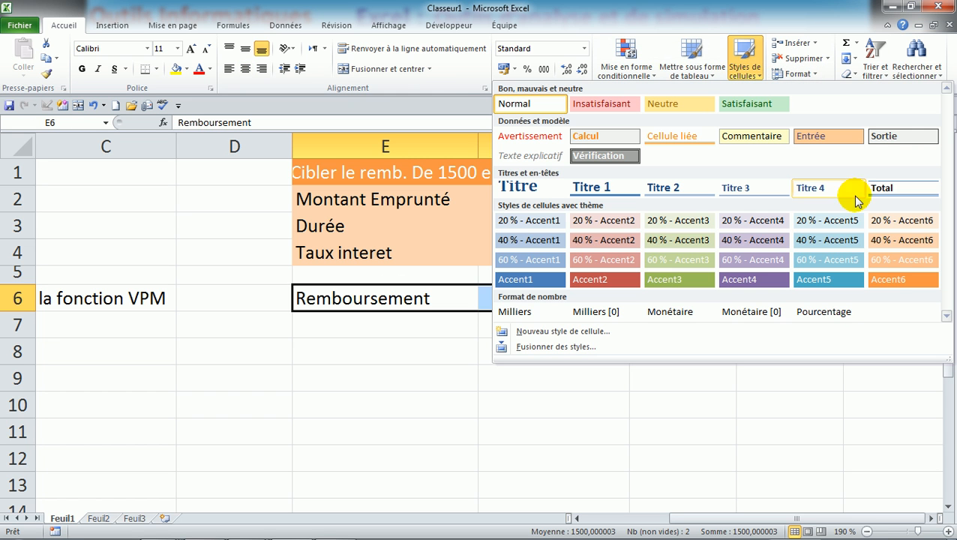
click(904, 284)
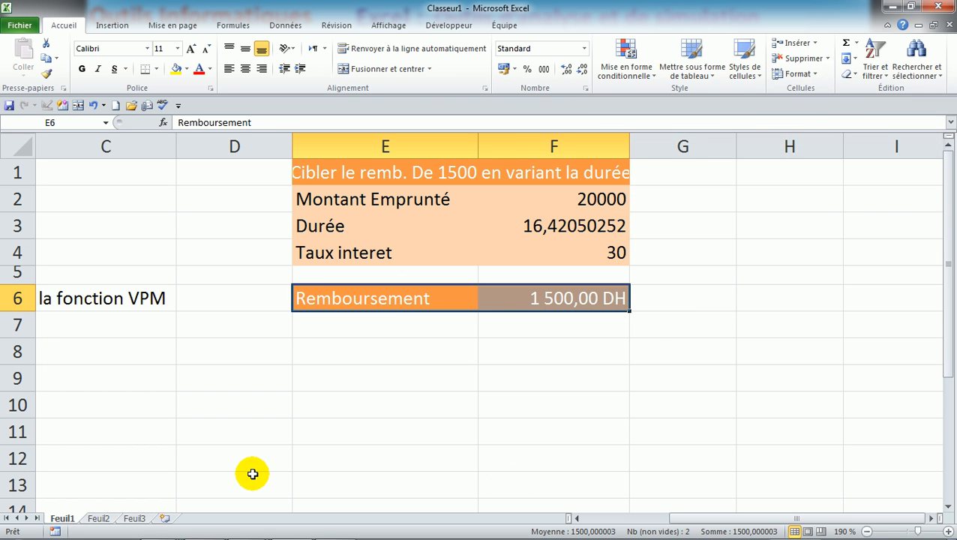
Narrow the empty column D and copy the title from E1 into A8 above the lower loan table.
click(602, 520)
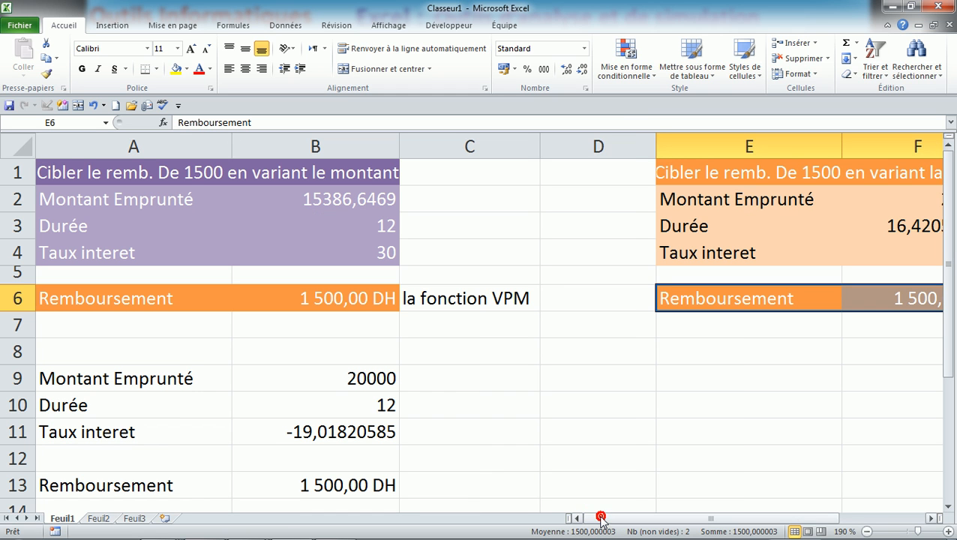
drag(655, 140, 577, 149)
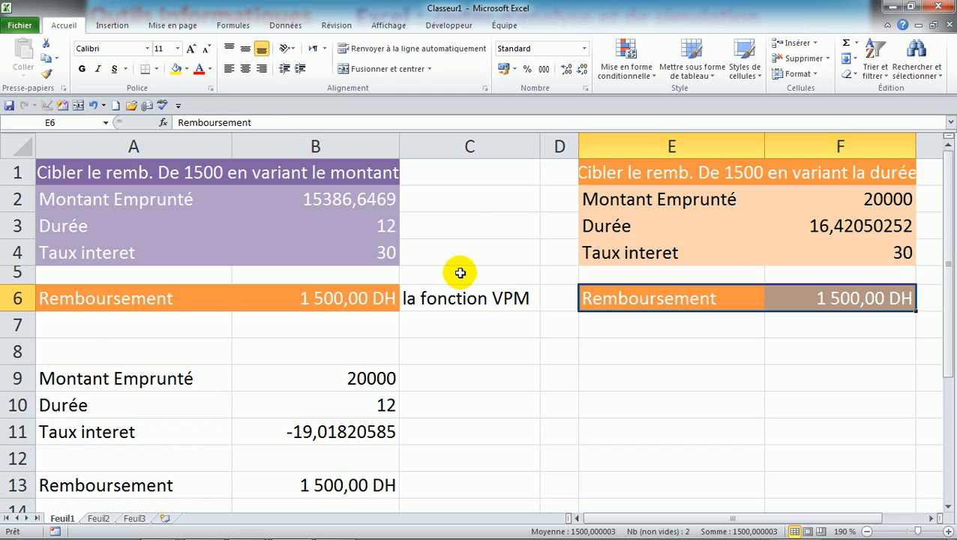
click(623, 171)
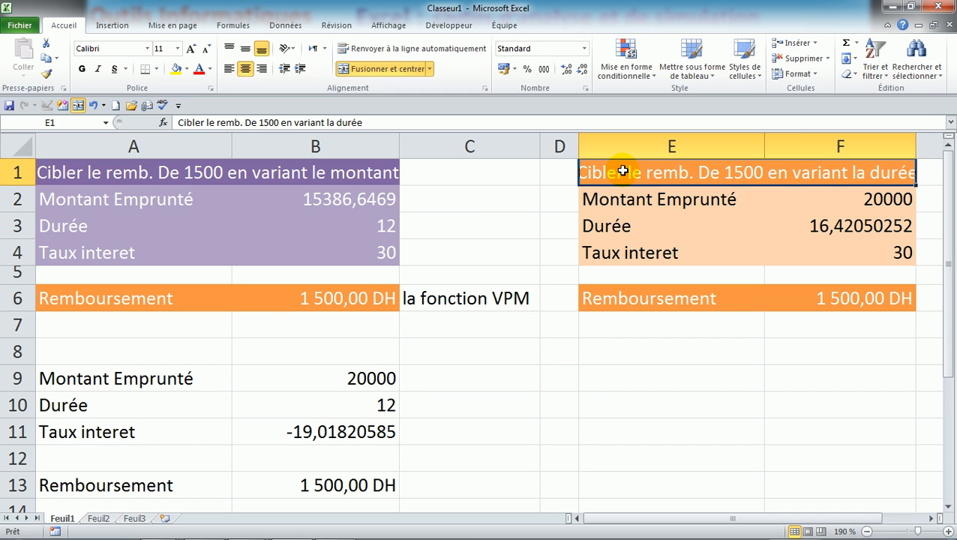
key(ctrl+c)
click(172, 345)
key(ctrl+v)
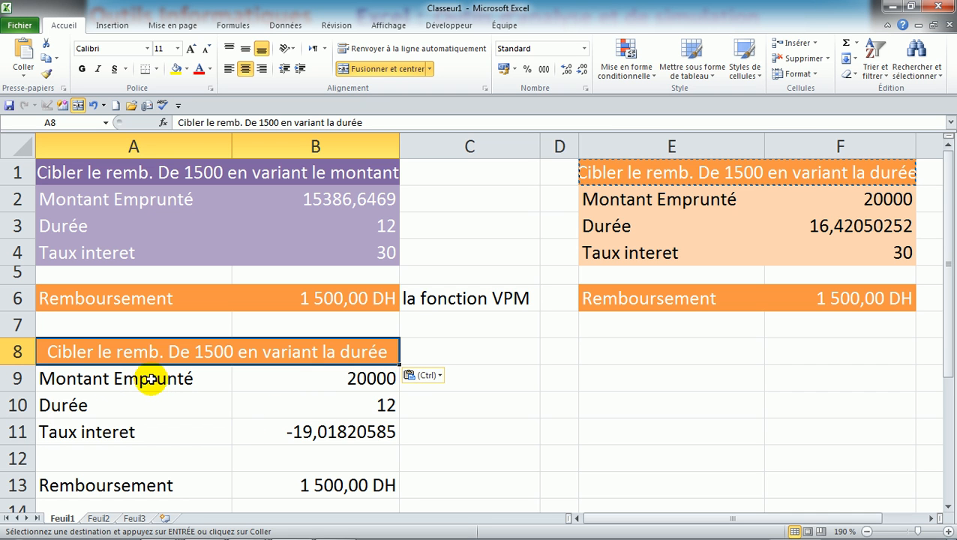
Apply the 40 % - Accent3 cell style to the loan data in A9:B11.
drag(133, 381, 360, 431)
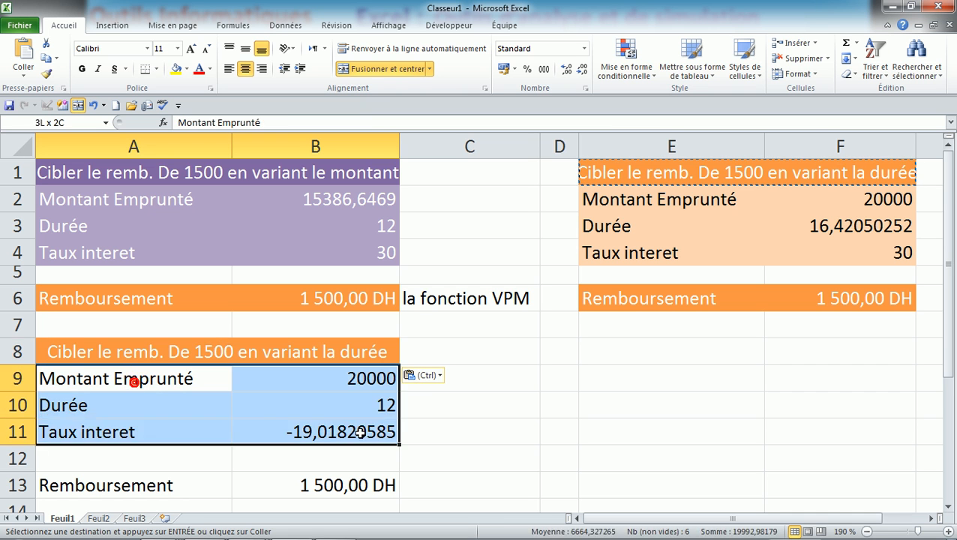
click(745, 72)
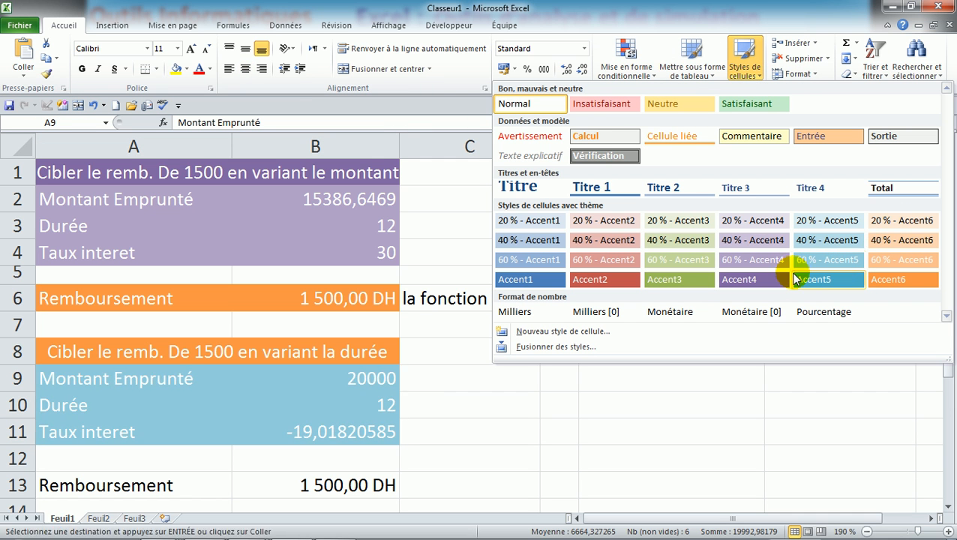
click(679, 239)
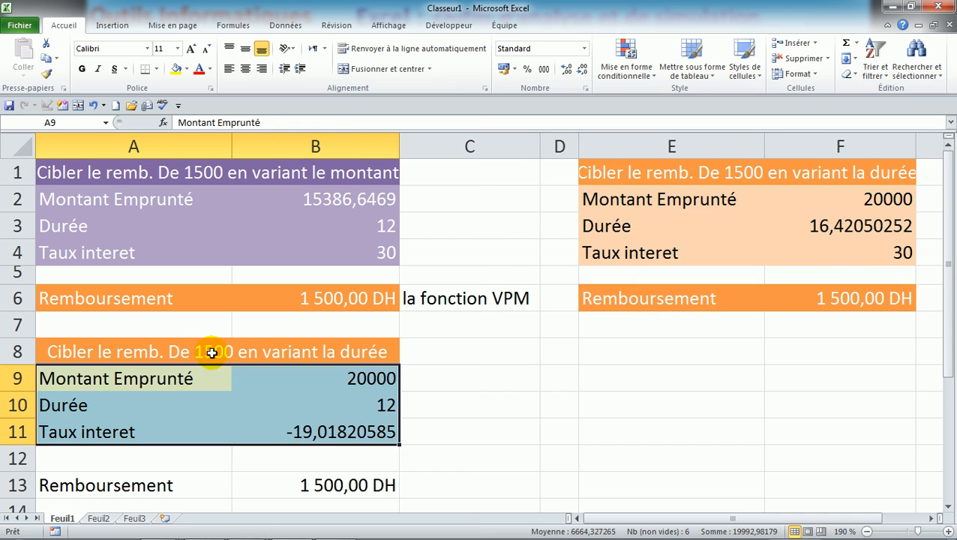
Apply the Accent3 cell style to the title in A8 and the Remboursement row A13:B13.
click(203, 353)
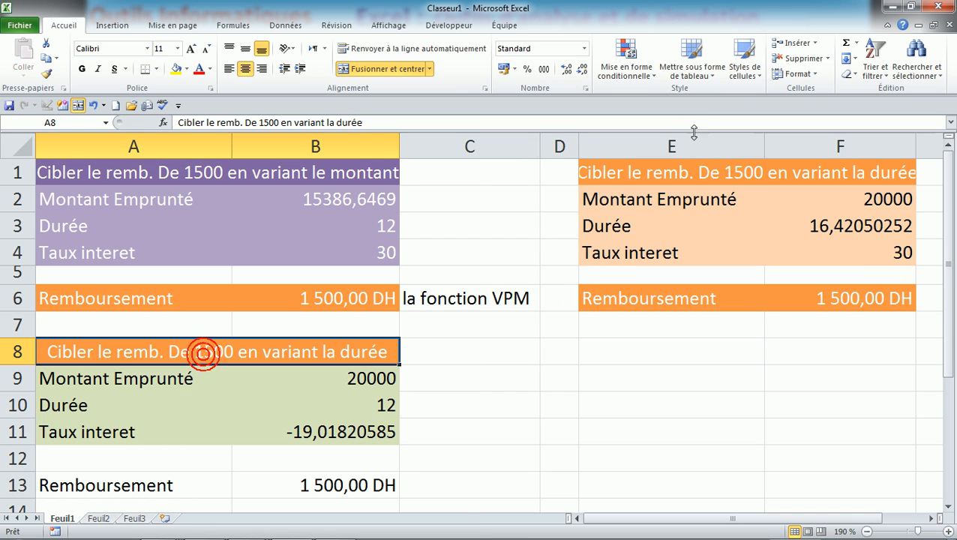
click(744, 74)
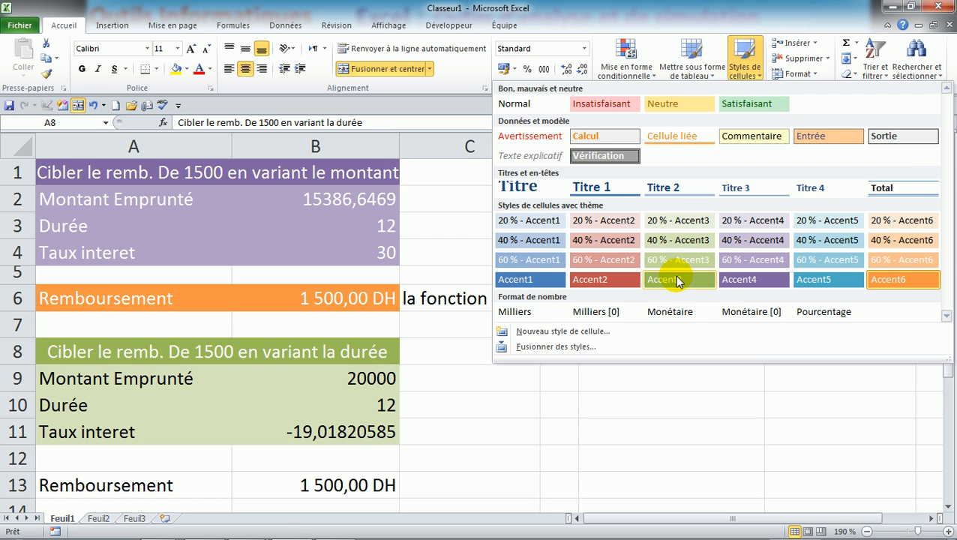
click(675, 279)
drag(175, 488, 310, 487)
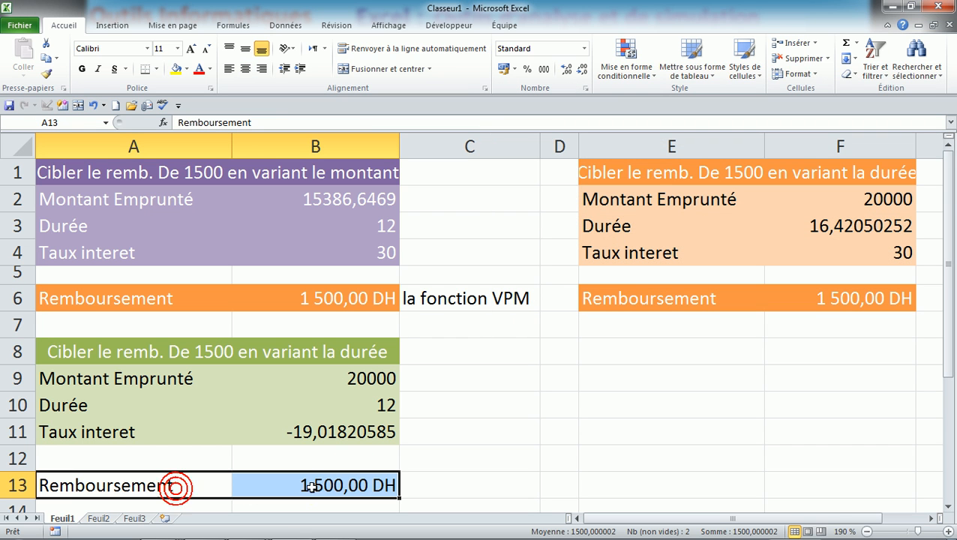
key(F4)
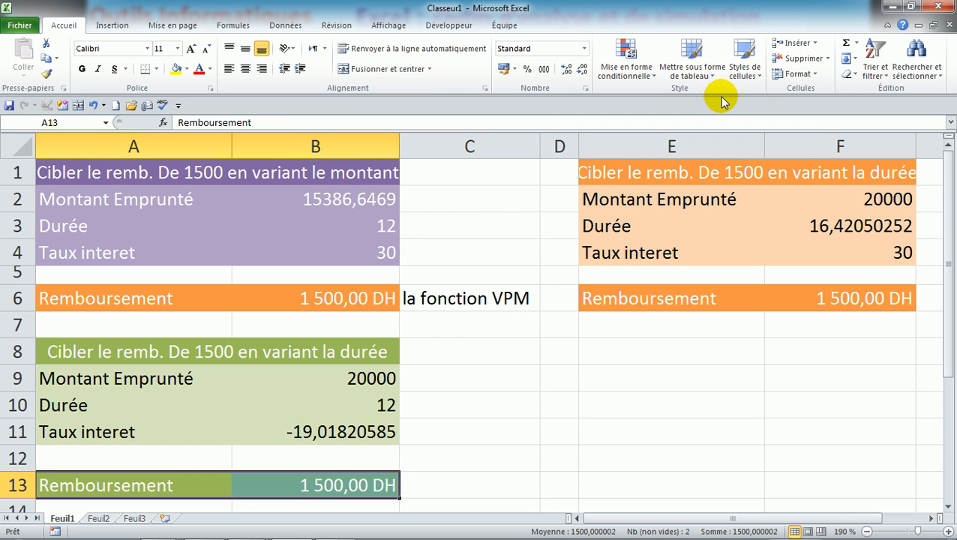
Change the title in A8 to "Cibler le remb. De 1500 en variant la taux".
click(300, 386)
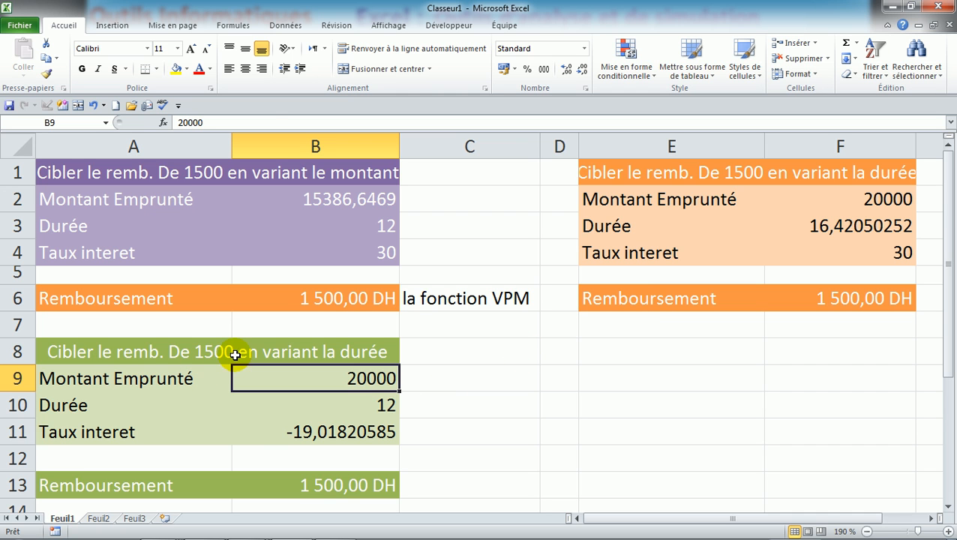
click(360, 351)
double_click(361, 351)
text(taux)
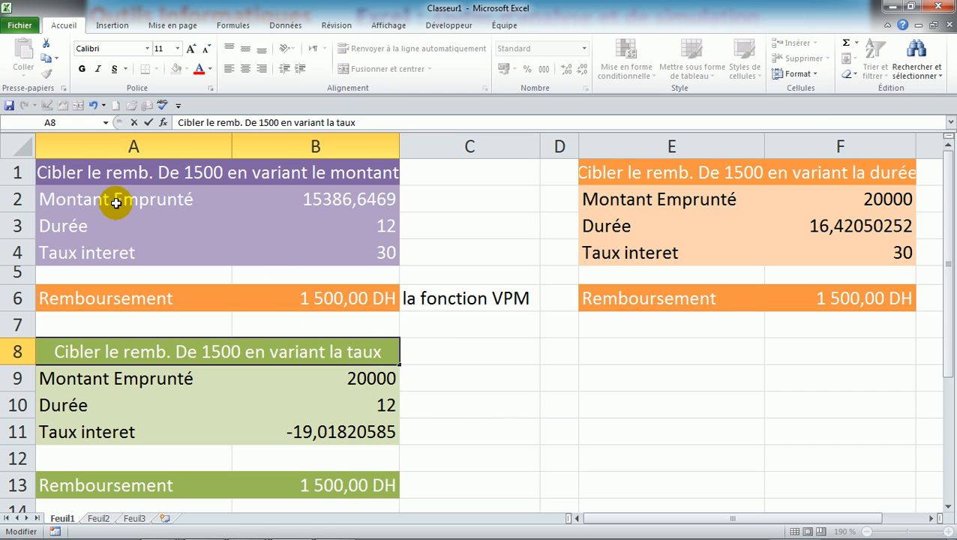
Insert an empty column before column A and make it narrower.
drag(54, 171, 289, 290)
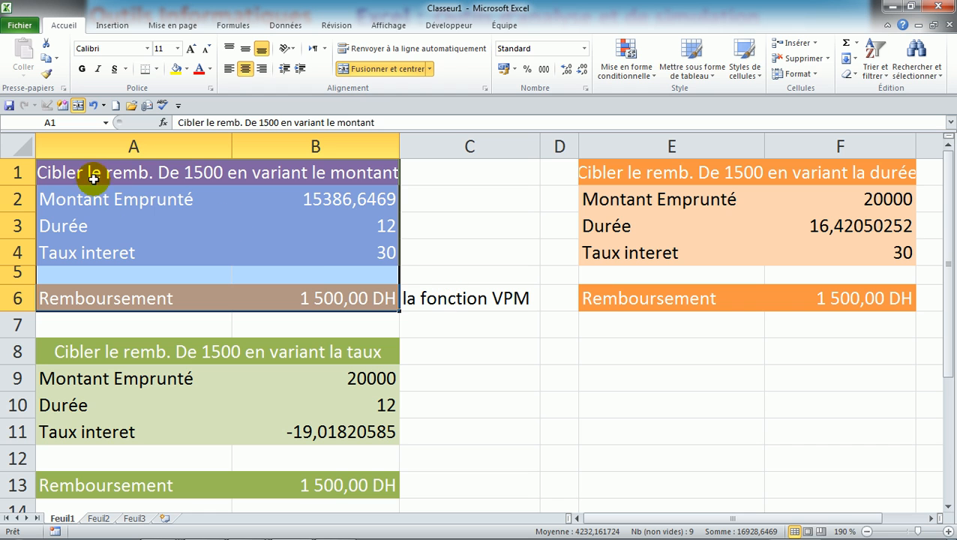
click(77, 150)
right_click(76, 151)
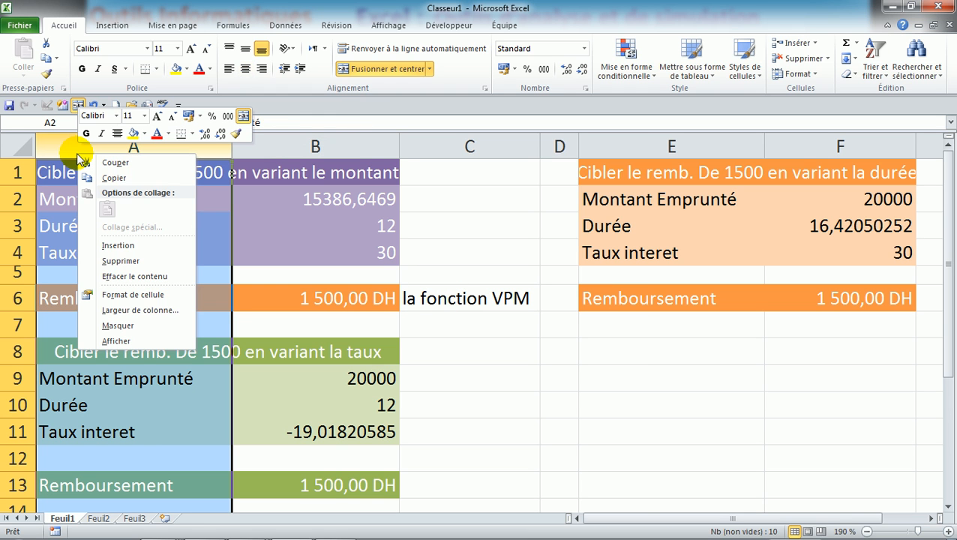
click(123, 246)
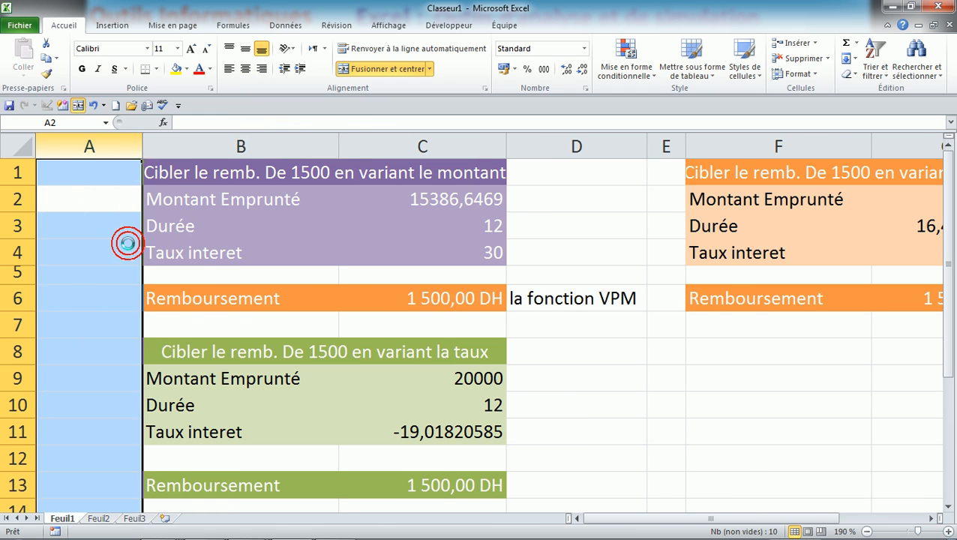
drag(143, 148, 104, 146)
click(69, 252)
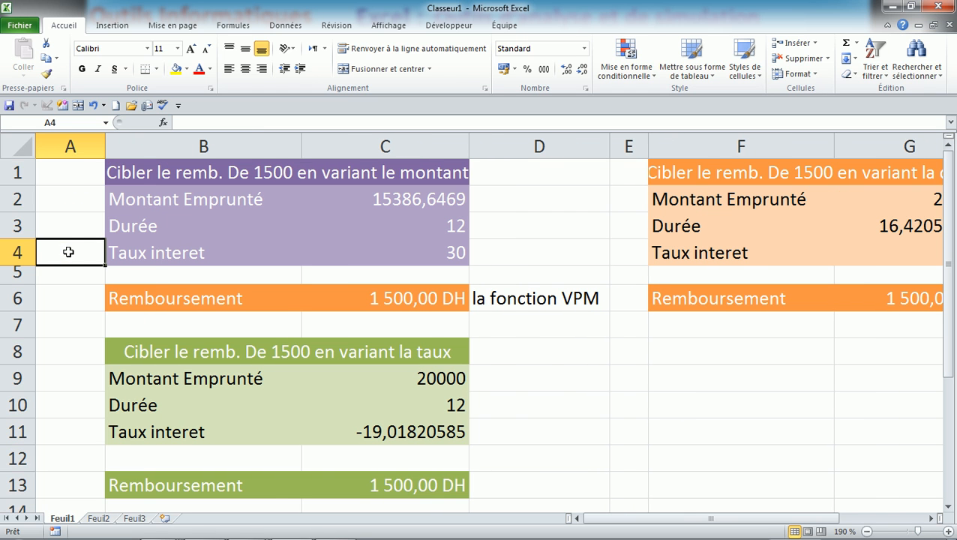
Merge and center cells A1:A6 and enter "Un bon sénario" in the merged cell.
drag(68, 171, 71, 299)
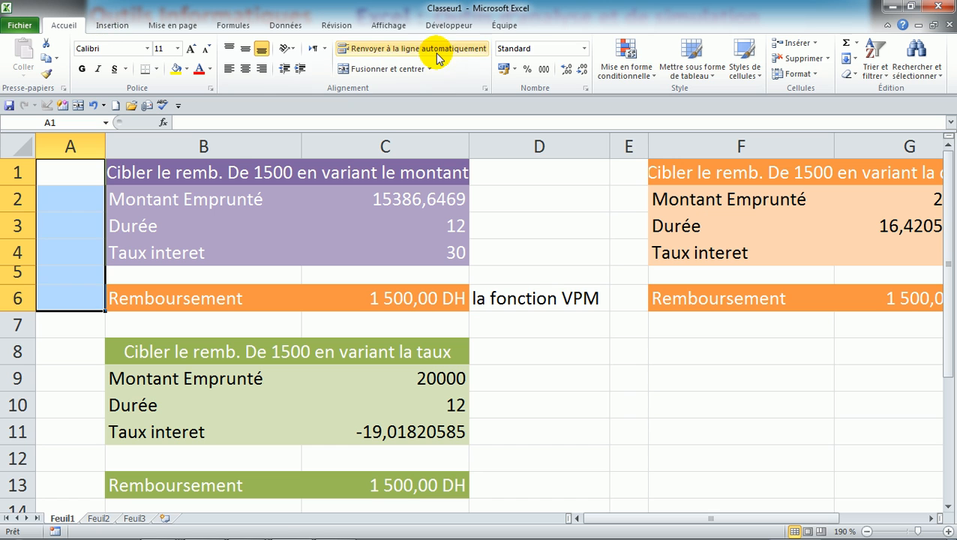
click(382, 68)
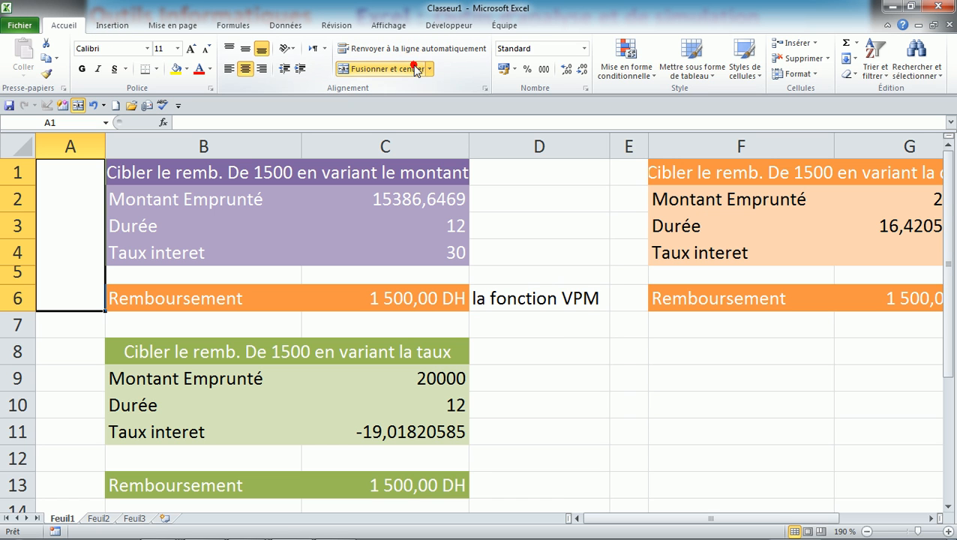
double_click(83, 216)
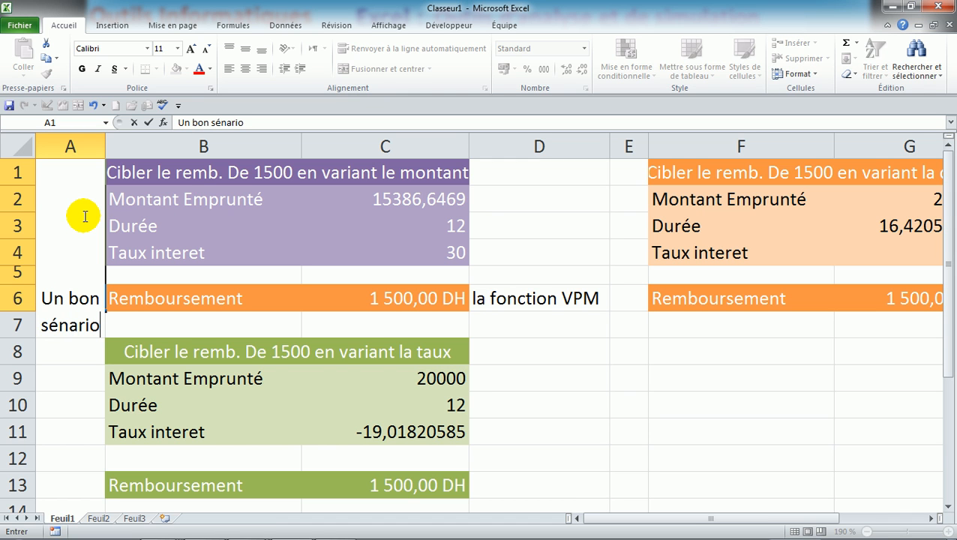
click(482, 340)
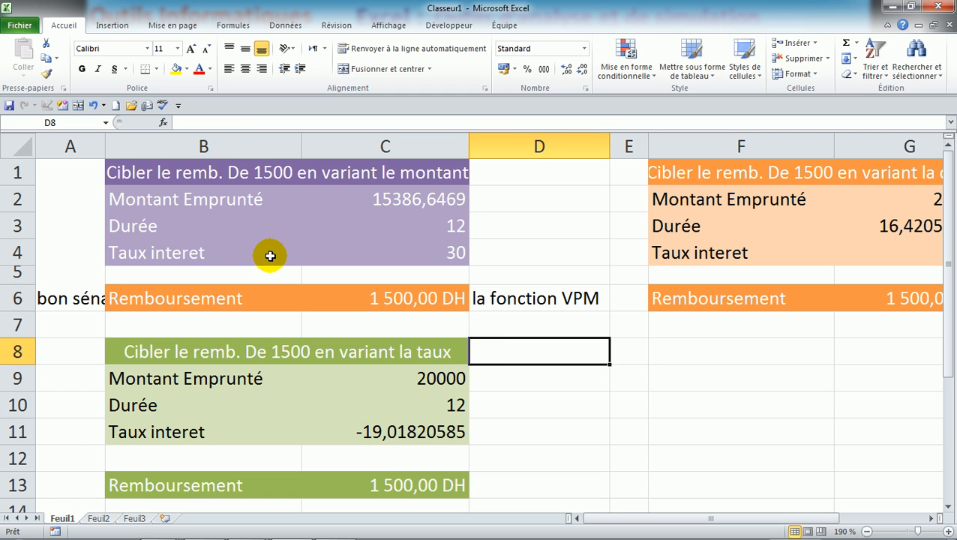
Rotate the "Un bon sénario" text in the merged cell A1:A6 to 65 degrees.
click(67, 300)
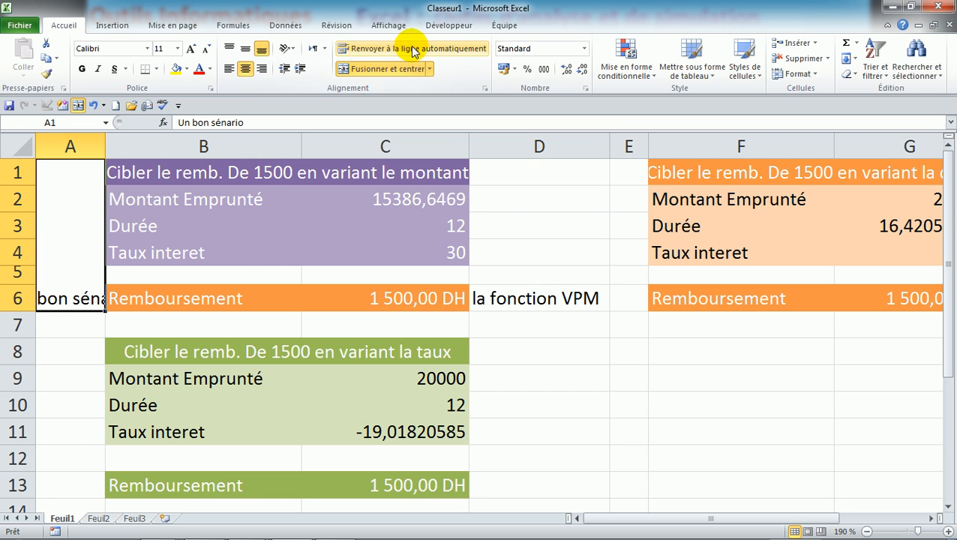
click(285, 50)
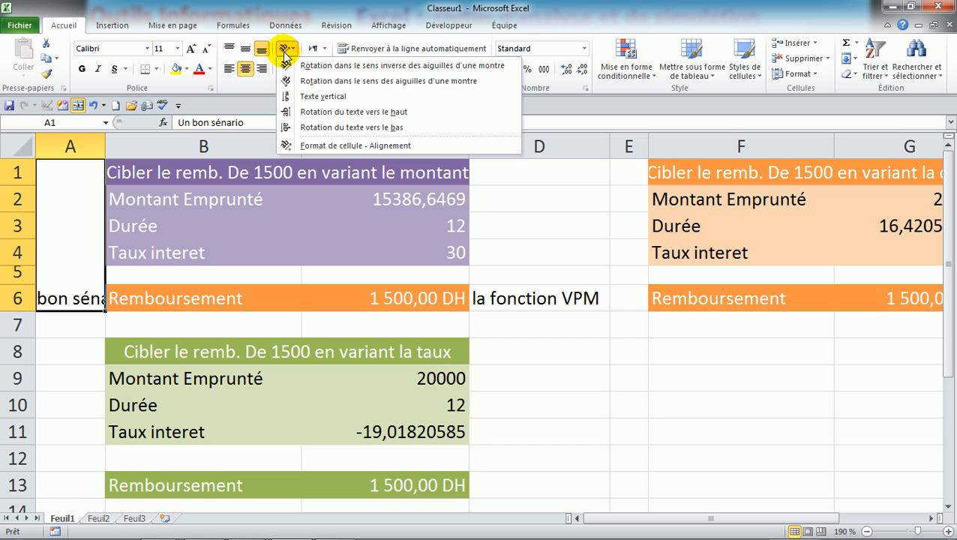
click(286, 65)
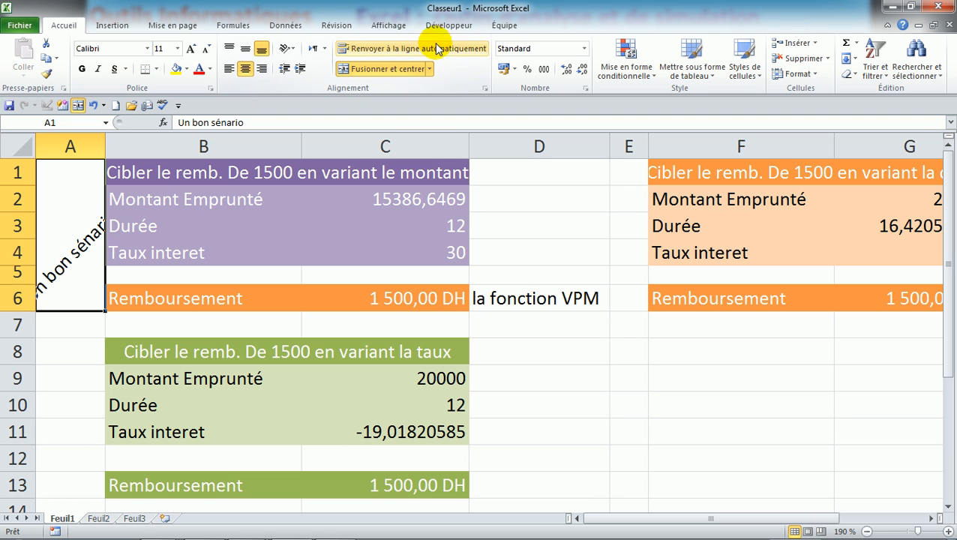
click(294, 51)
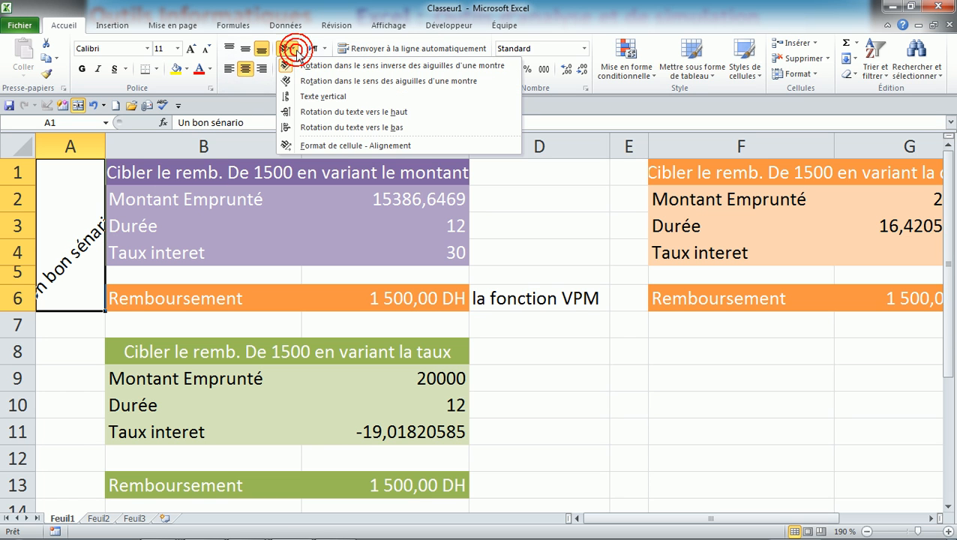
click(384, 148)
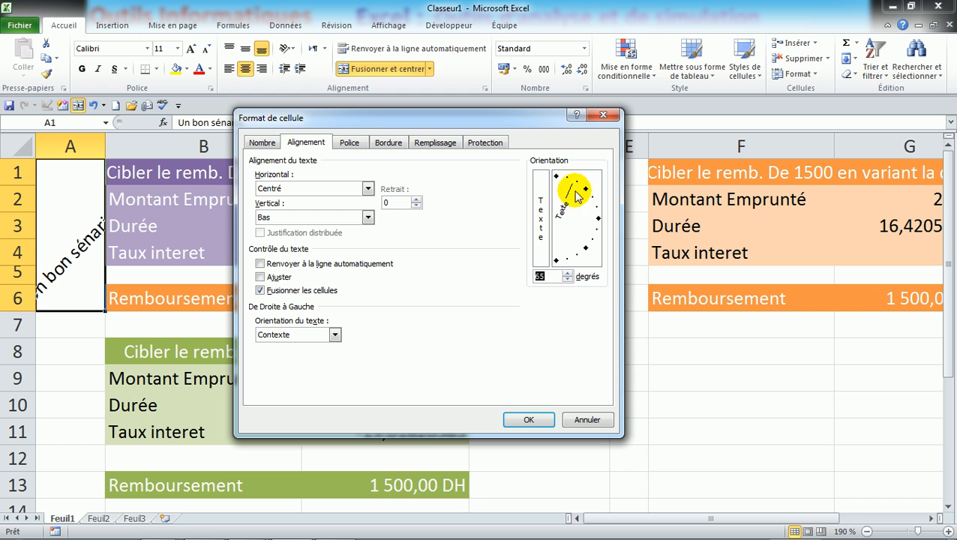
click(530, 421)
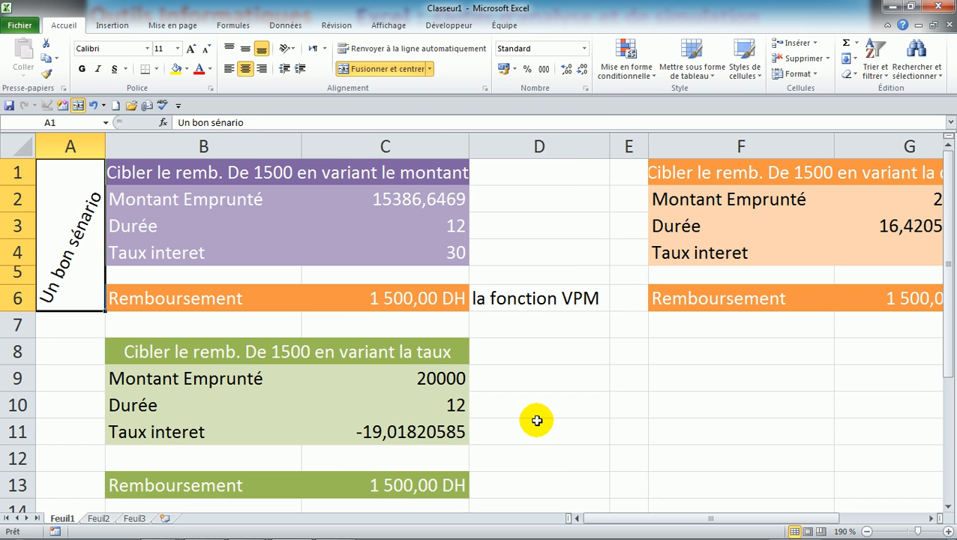
click(621, 432)
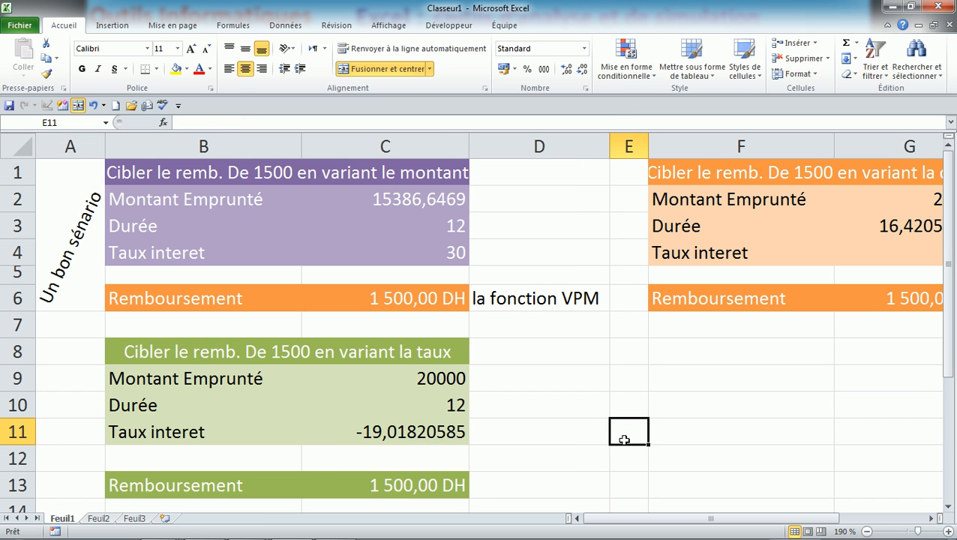
Copy the merged "Un bon sénario" label from A1:A6 to cells A8:A13.
click(79, 244)
key(ctrl+c)
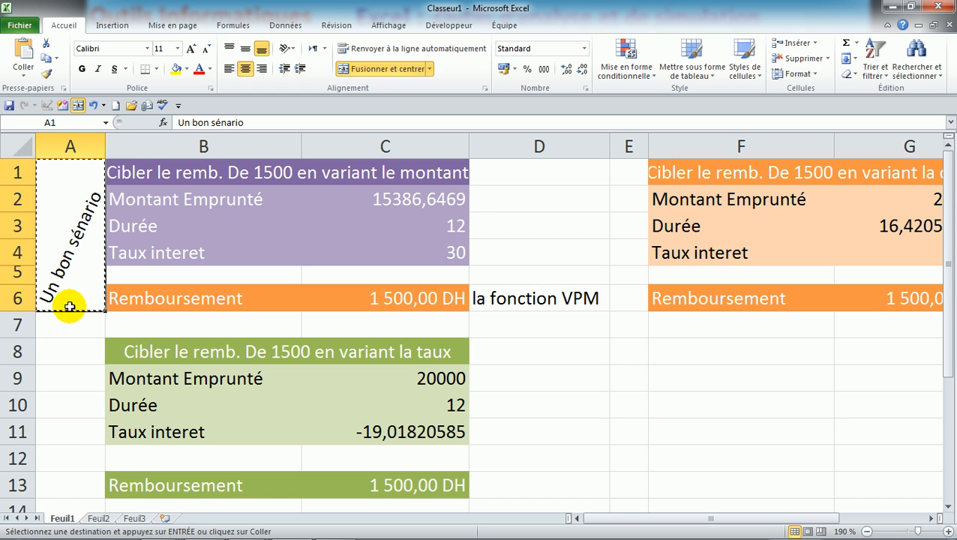
click(62, 353)
drag(62, 353, 69, 480)
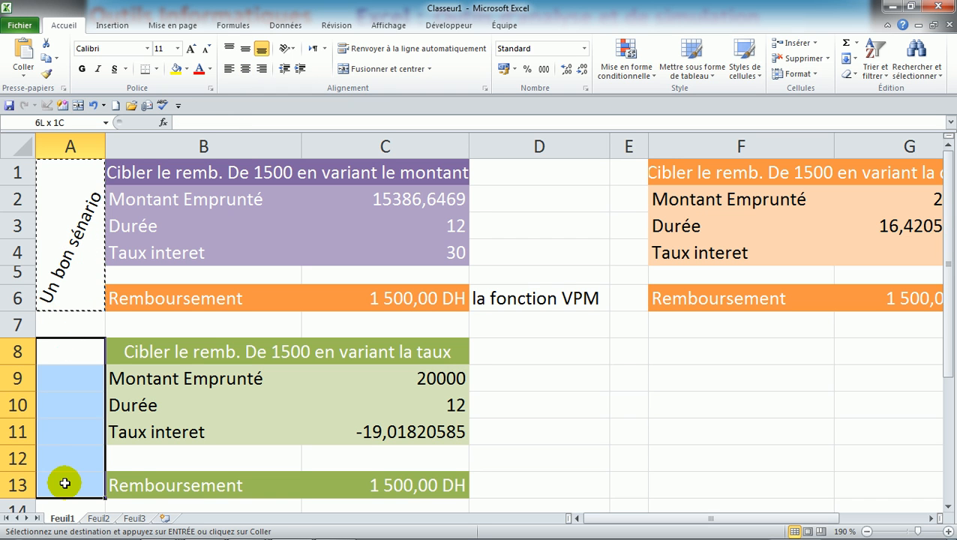
key(ctrl+v)
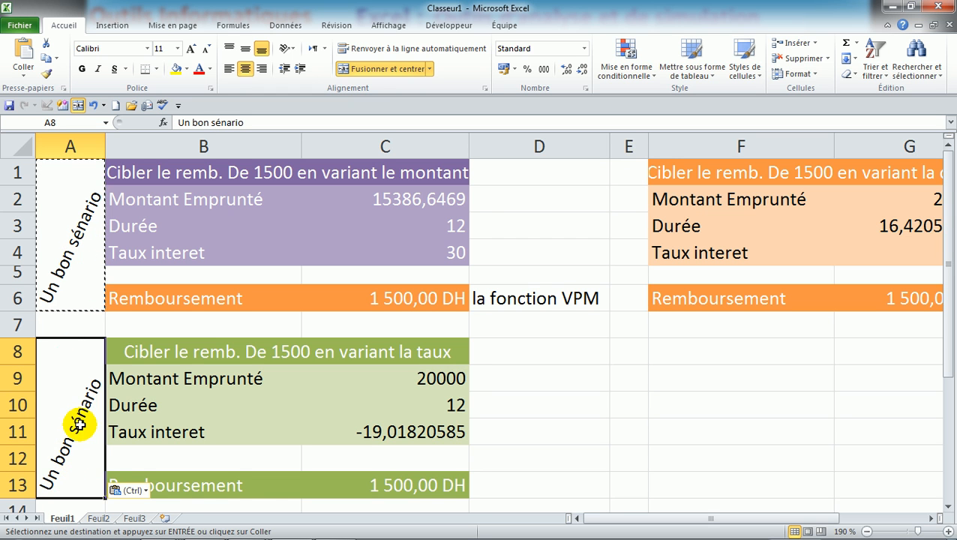
Change the label in merged cell A8:A13 to "Un mauvais sénario".
double_click(65, 469)
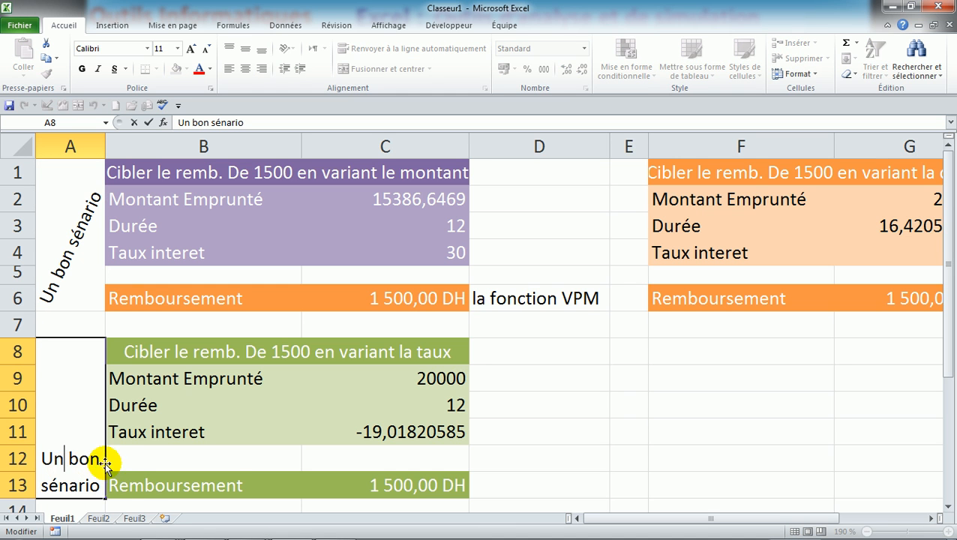
text(mauvais)
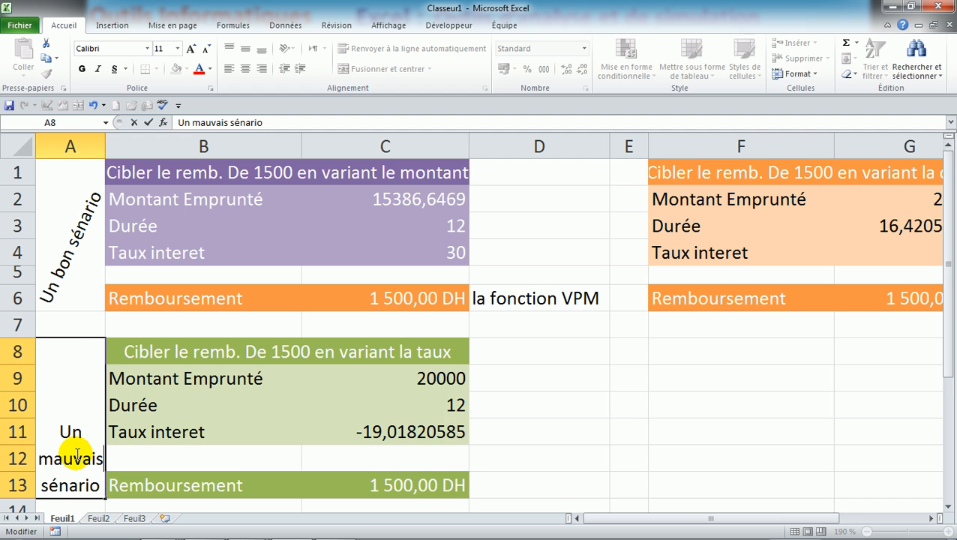
key(Return)
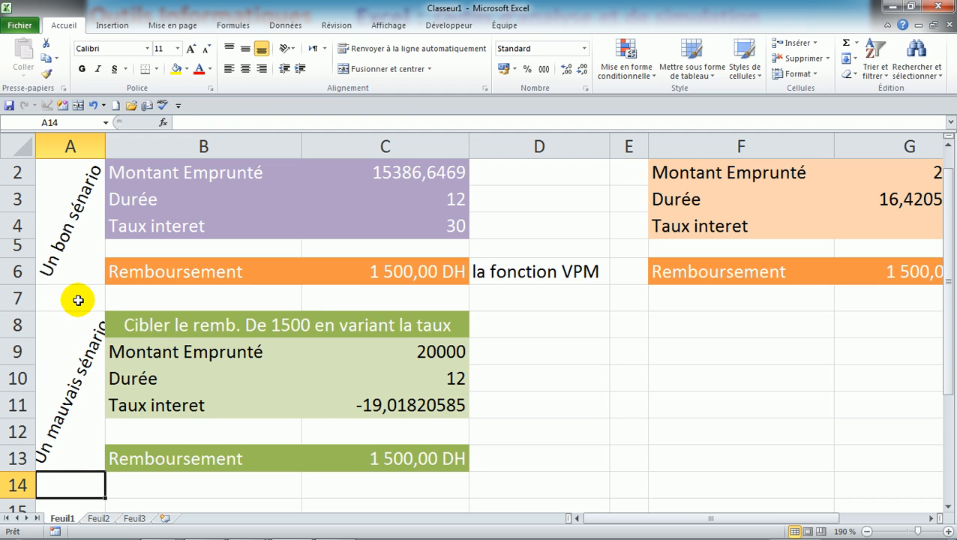
click(88, 377)
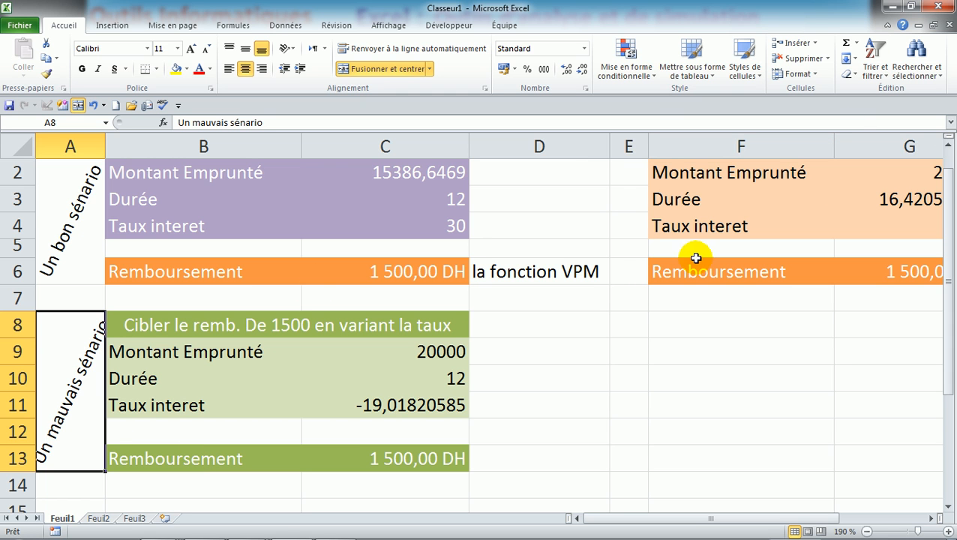
Copy the merged "Un bon sénario" label from A1:A6 to cells E1:E6.
click(629, 174)
drag(629, 173, 626, 262)
click(82, 225)
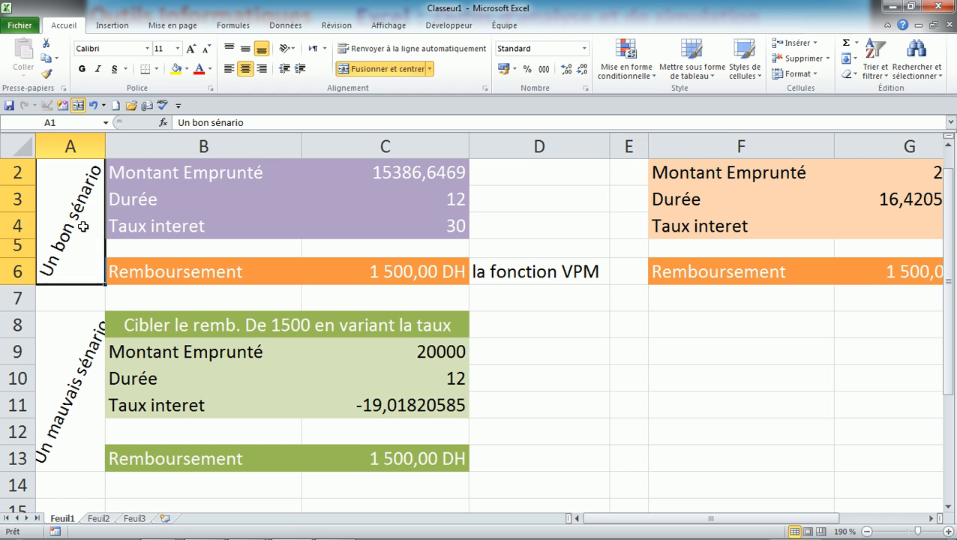
key(ctrl+c)
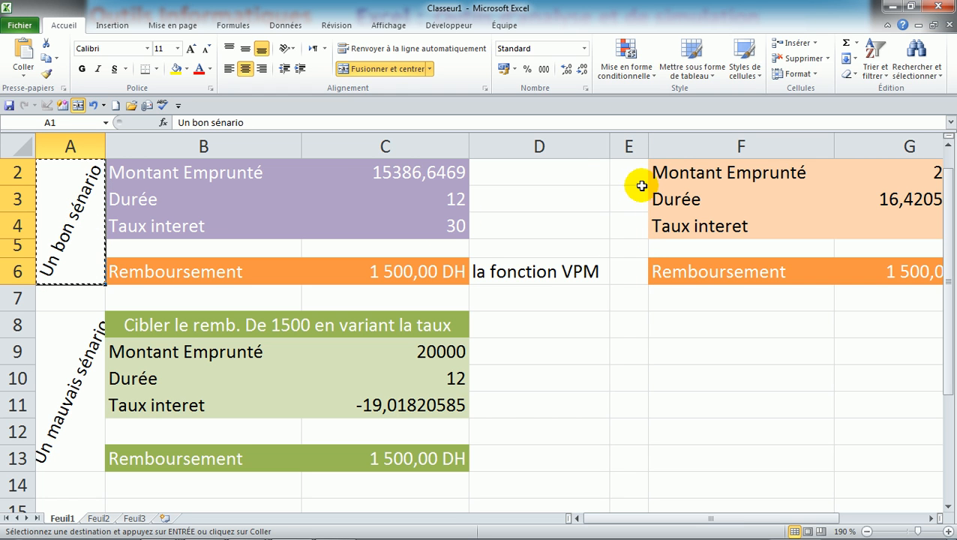
drag(628, 179, 633, 245)
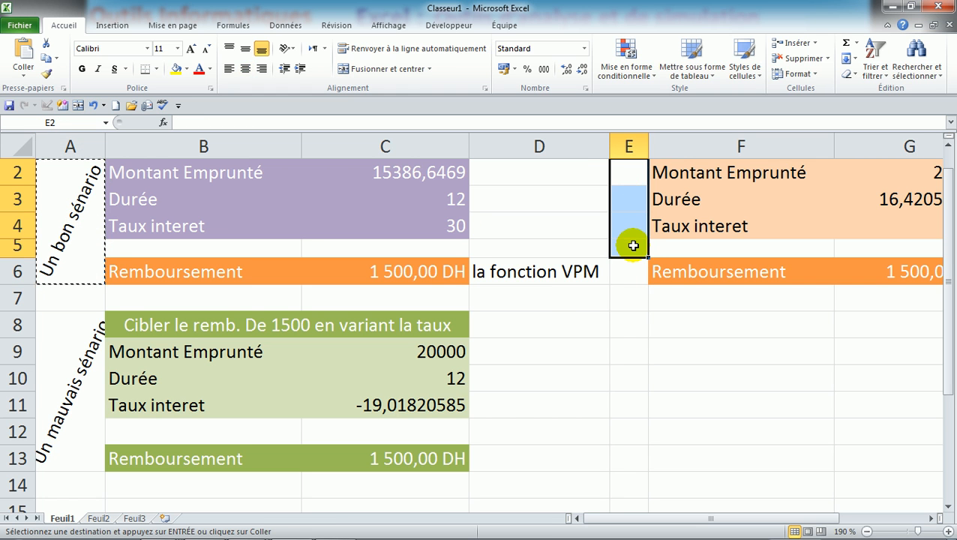
key(Up)
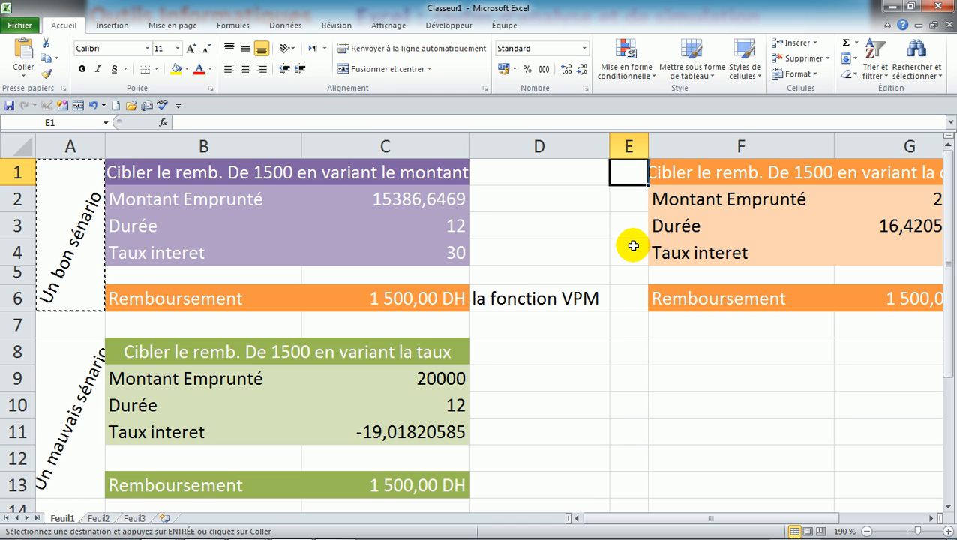
key(shift+Down)
key(shift+Down)
key(shift+Down)
key(shift+Down)
key(shift+Down)
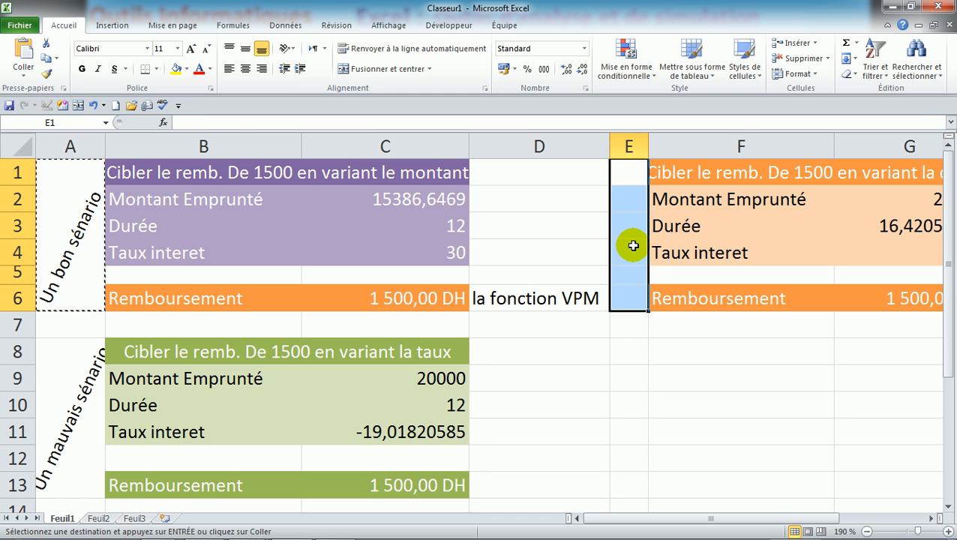
key(ctrl+v)
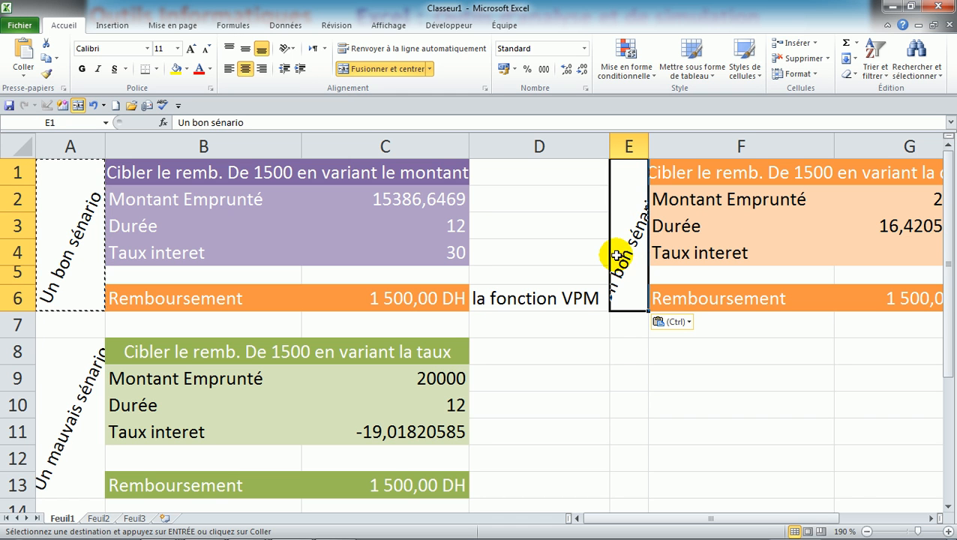
Change the label in merged cell E1:E6 to "Un sénario accéptable".
click(931, 519)
click(931, 518)
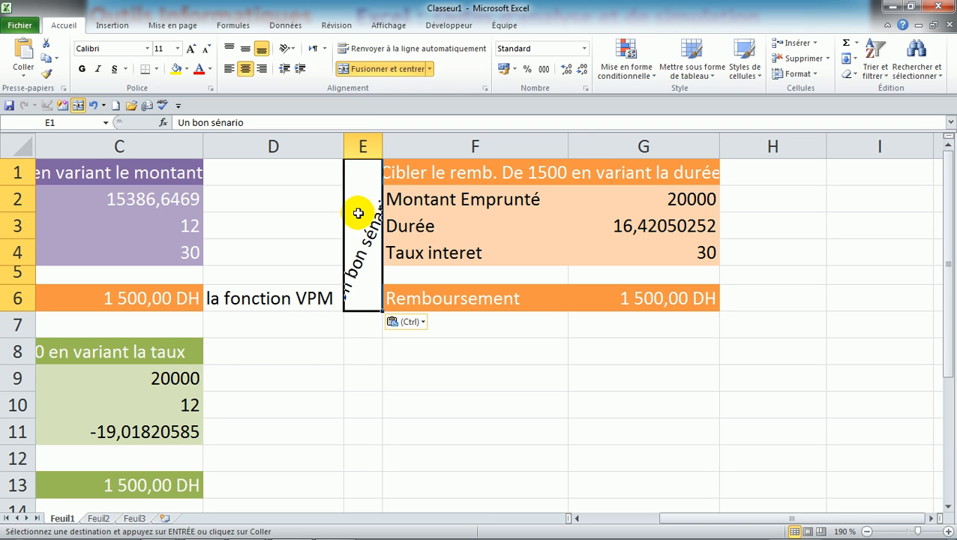
double_click(366, 237)
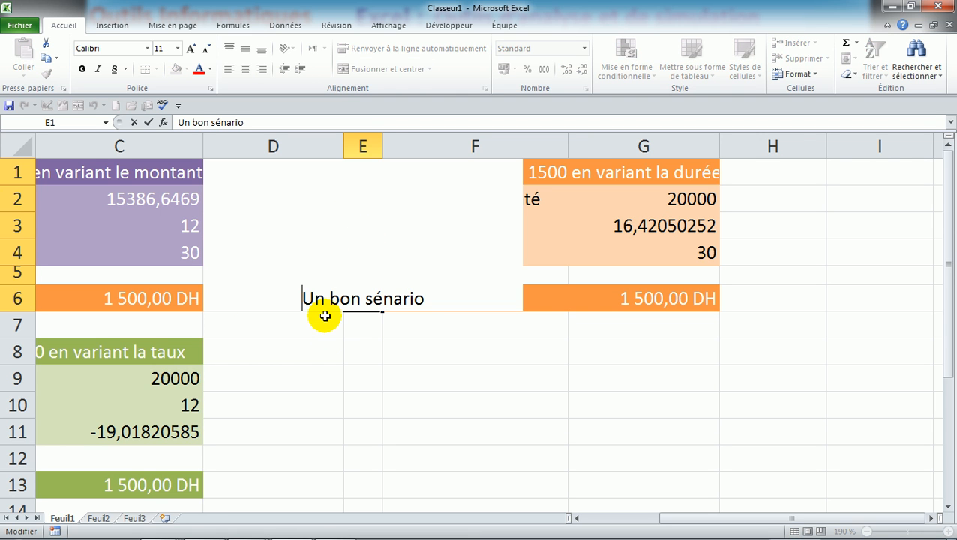
key(BackSpace)
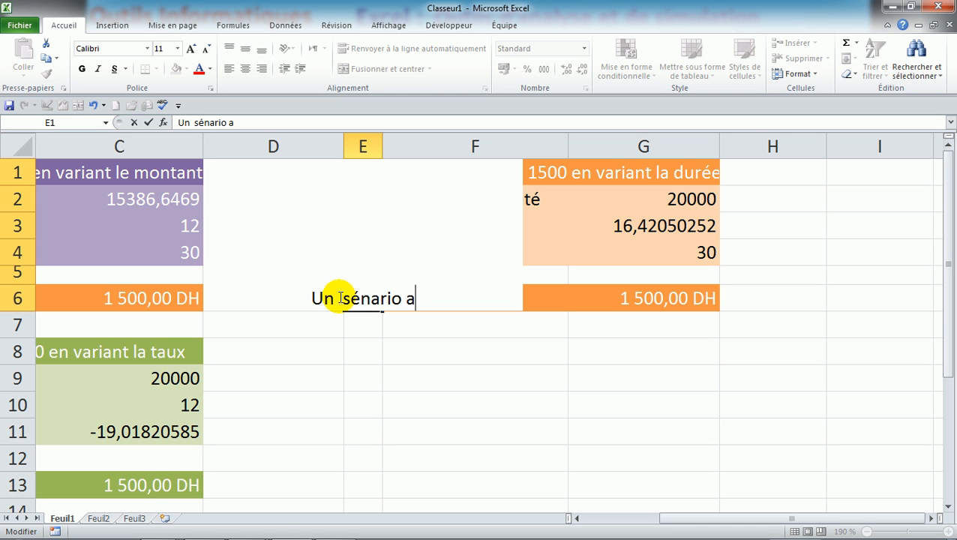
text(épta)
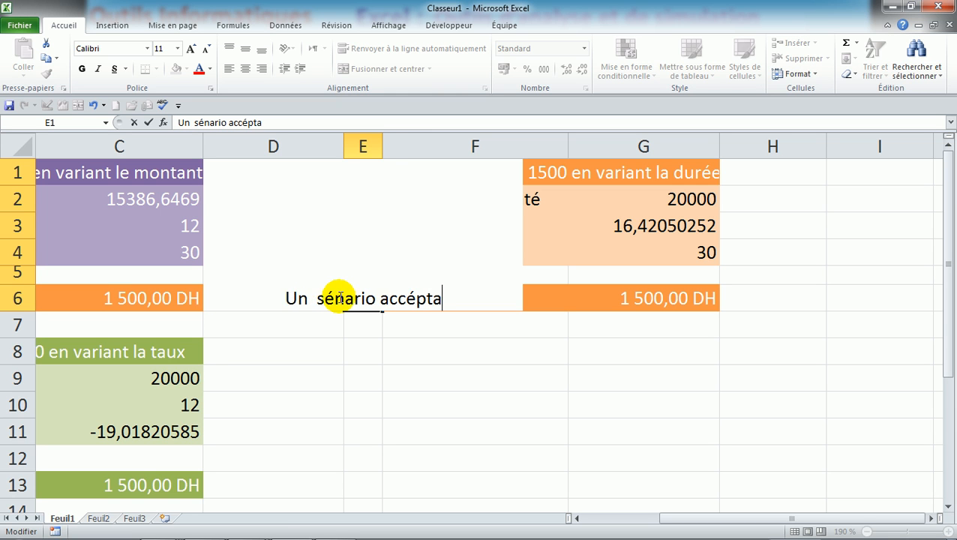
text(ble)
key(Return)
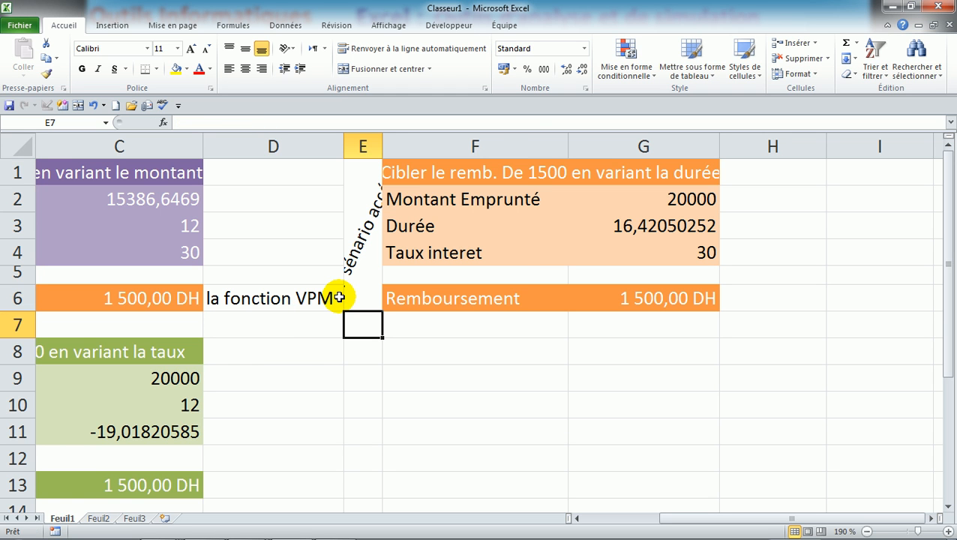
Widen column E to fit the "Un sénario accéptable" label and reduce the label's font size to 10.
drag(381, 148, 409, 146)
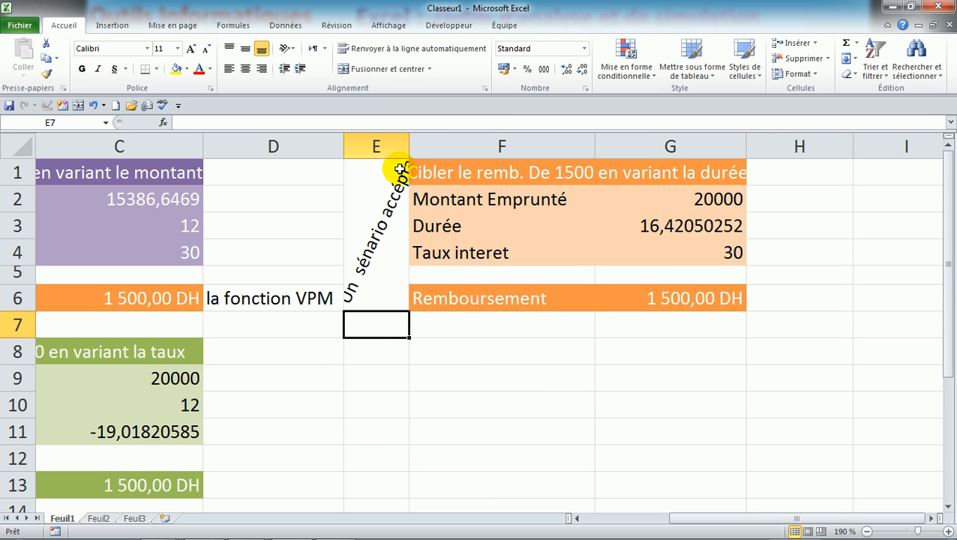
click(386, 229)
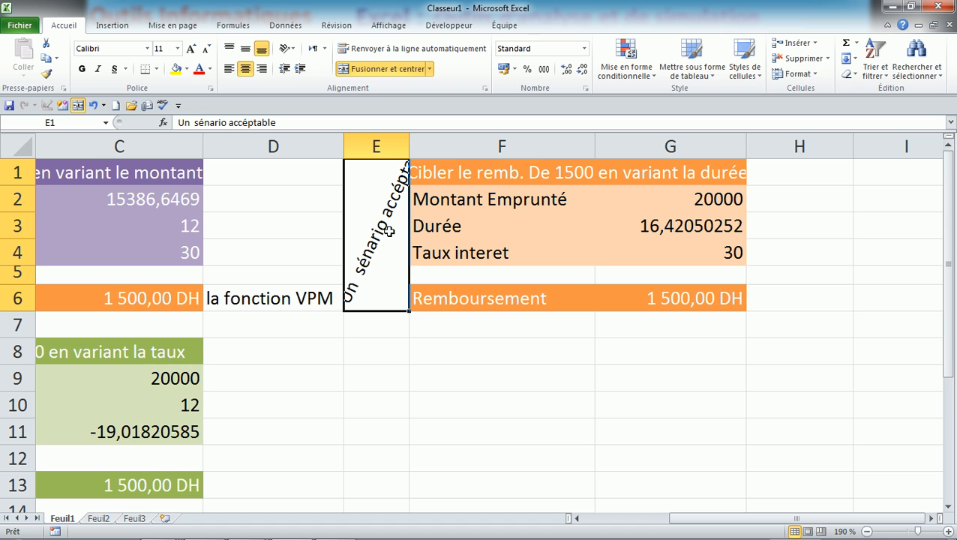
click(207, 49)
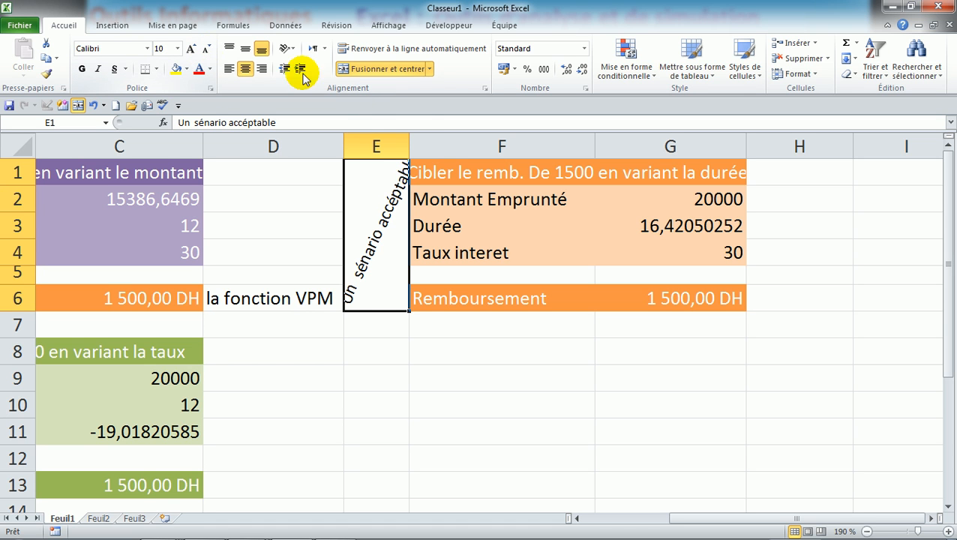
drag(408, 141, 432, 141)
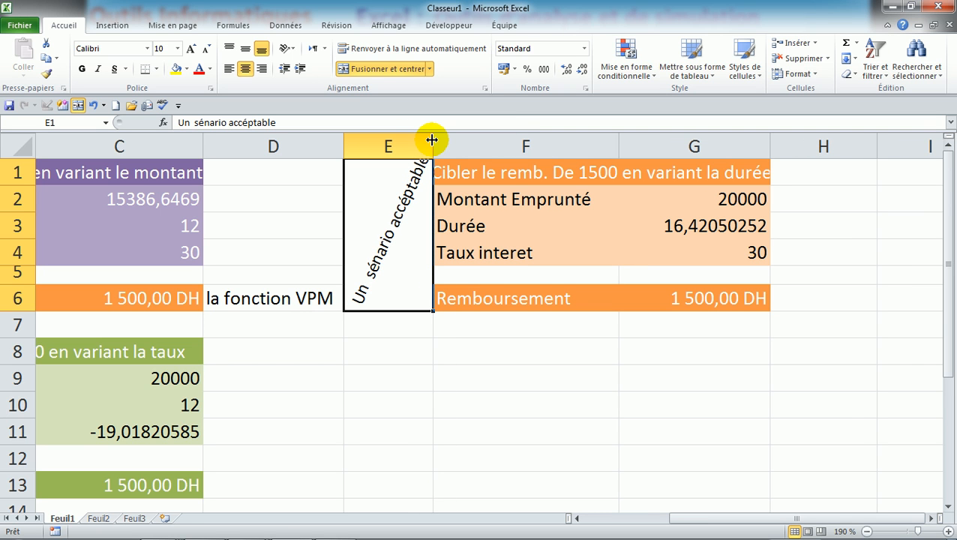
drag(432, 140, 475, 134)
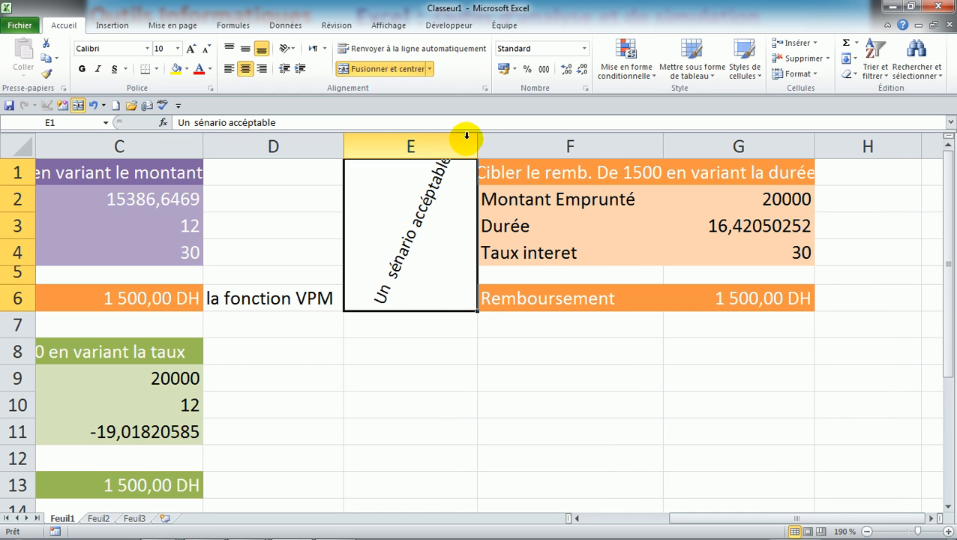
drag(477, 145, 421, 145)
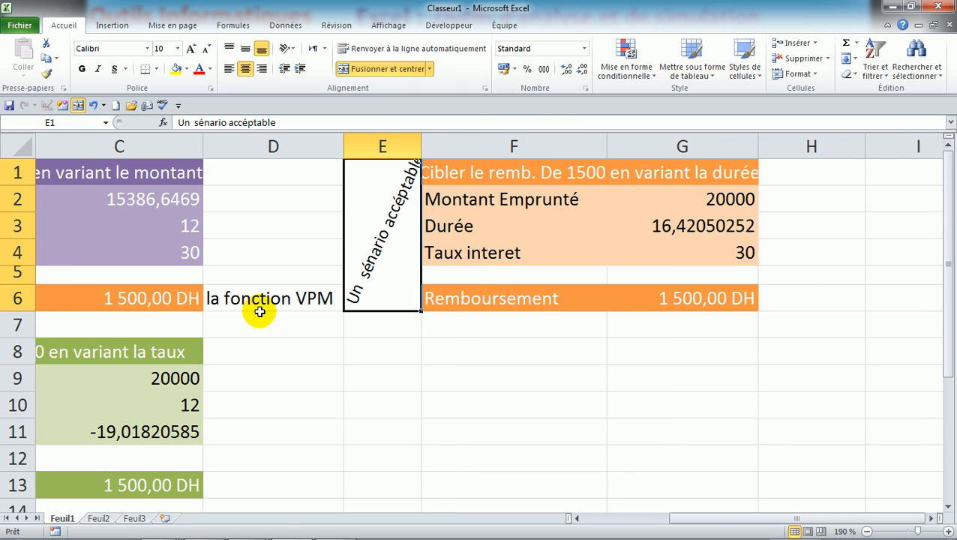
Make rows 1 to 6 taller and equal in height, and rotate the "Un sénario accéptable" label to 73 degrees.
click(639, 520)
drag(7, 173, 16, 315)
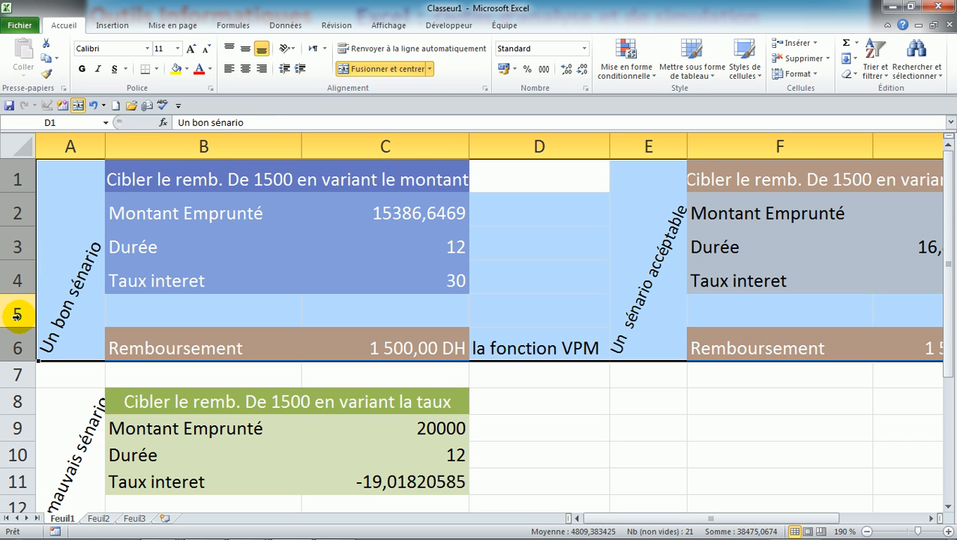
click(660, 261)
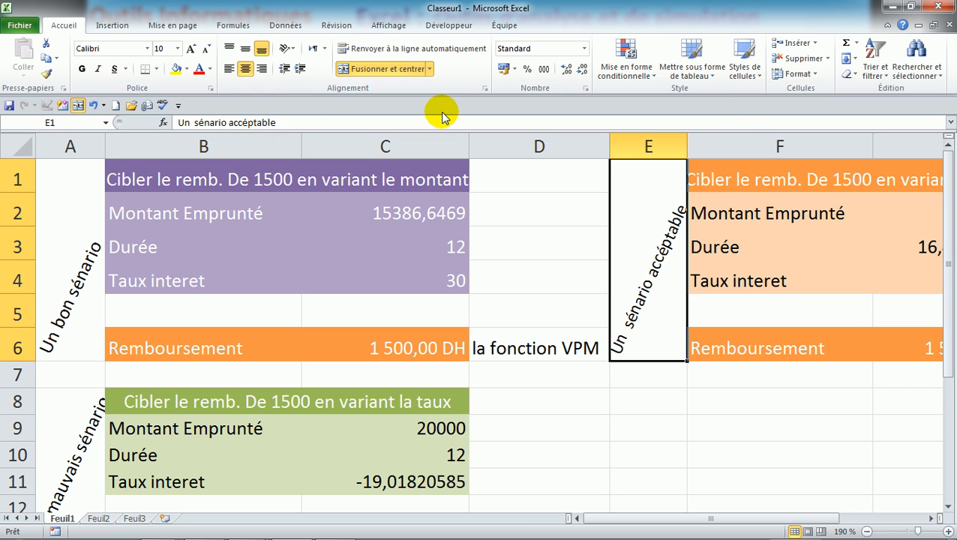
click(294, 50)
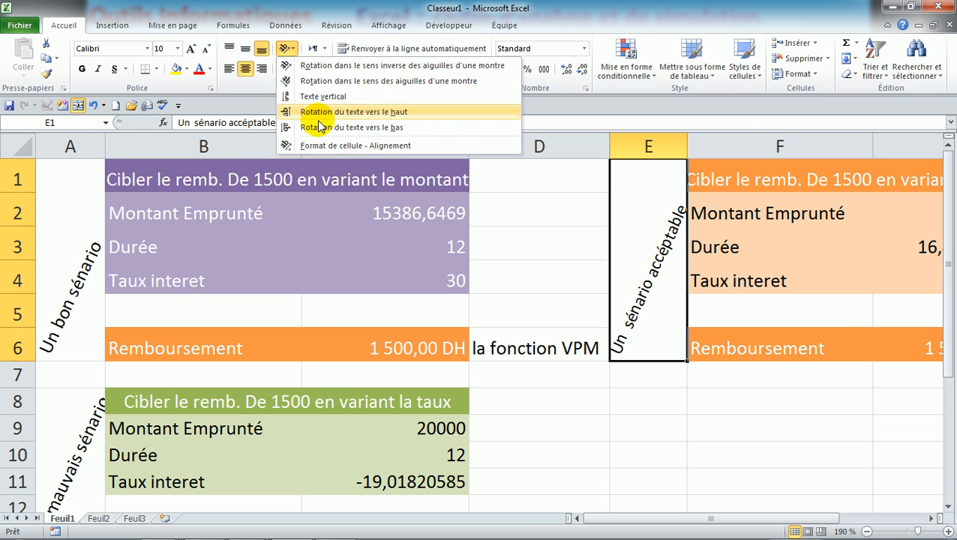
click(320, 144)
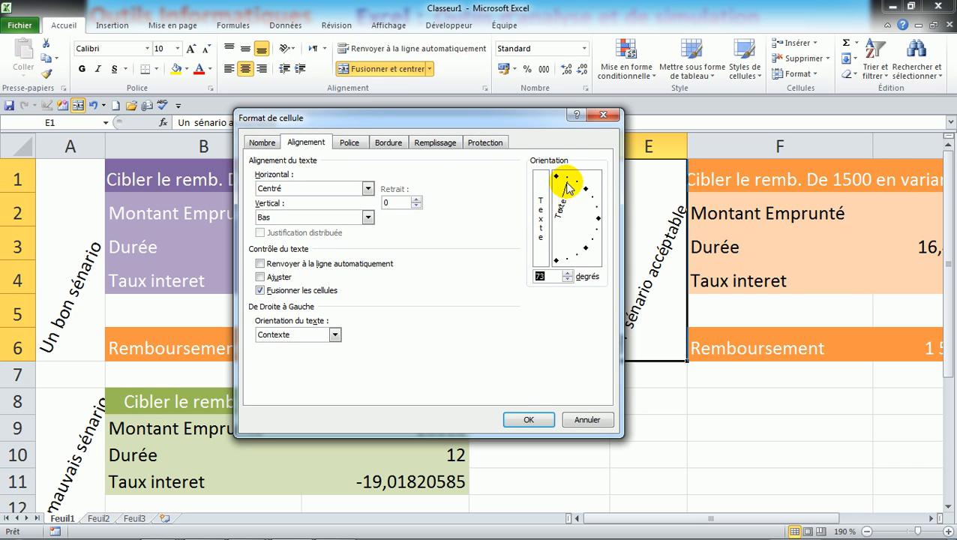
click(527, 420)
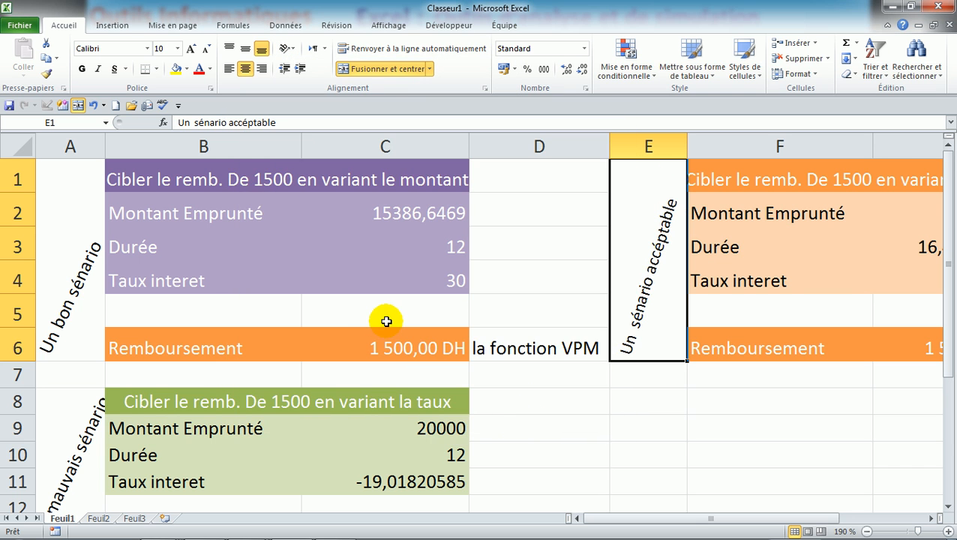
Center the three scenario labels in E1, A1 and A8 vertically within their merged cells.
click(247, 50)
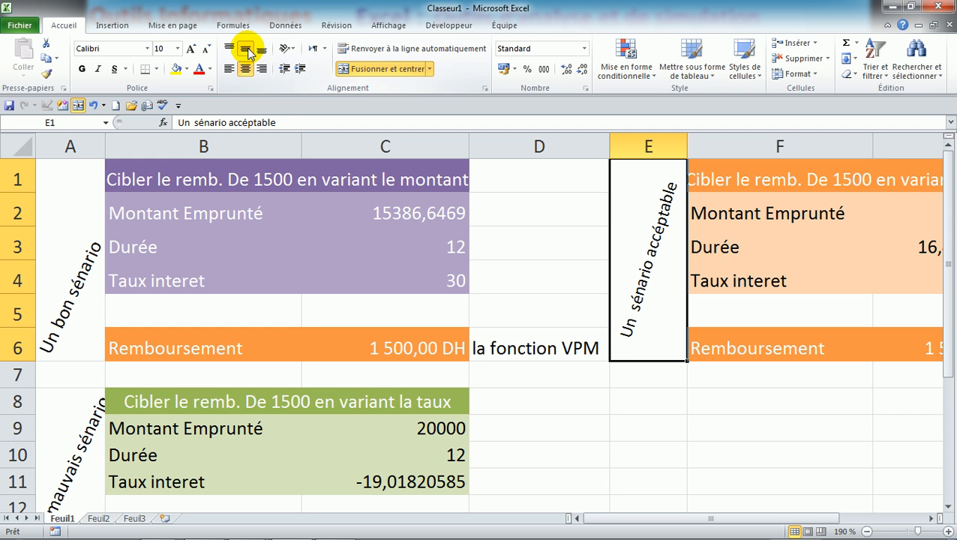
click(57, 270)
click(245, 48)
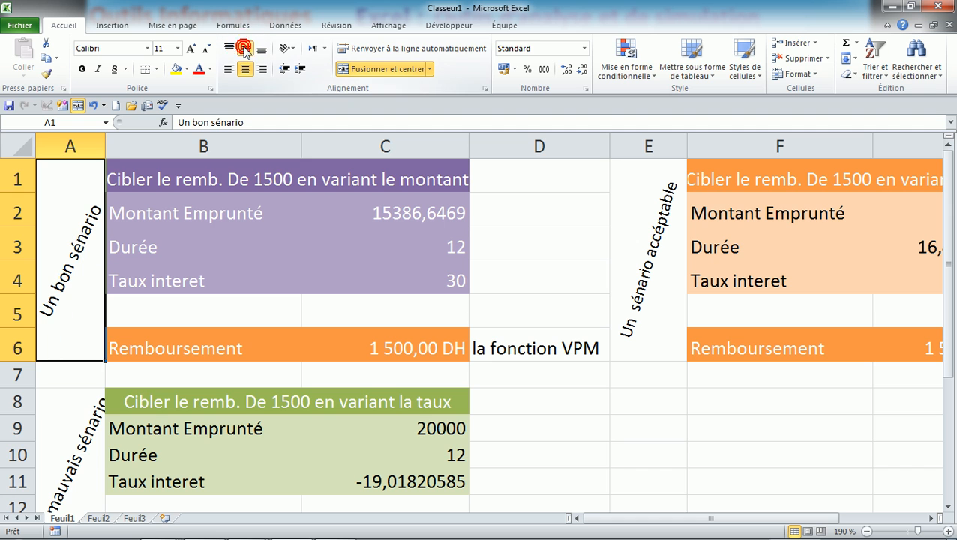
click(57, 459)
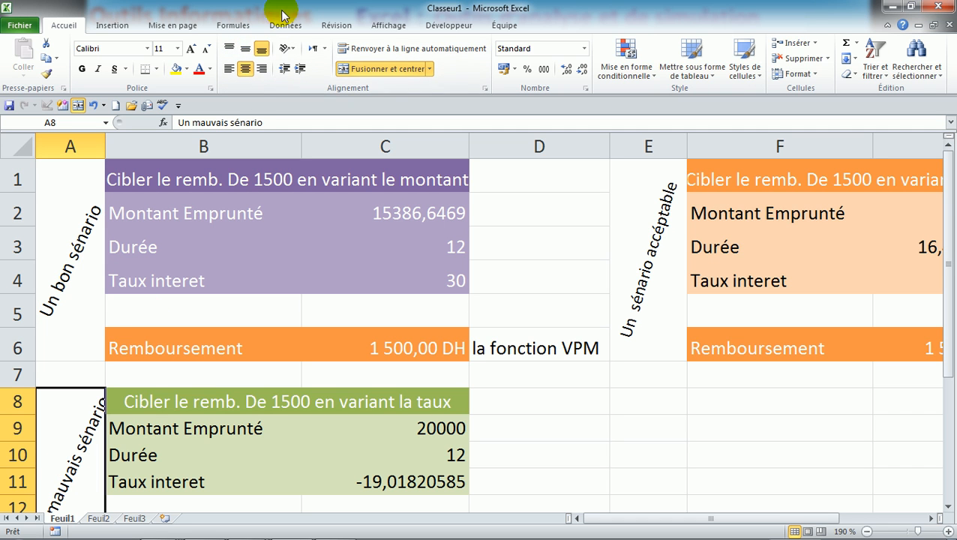
click(246, 49)
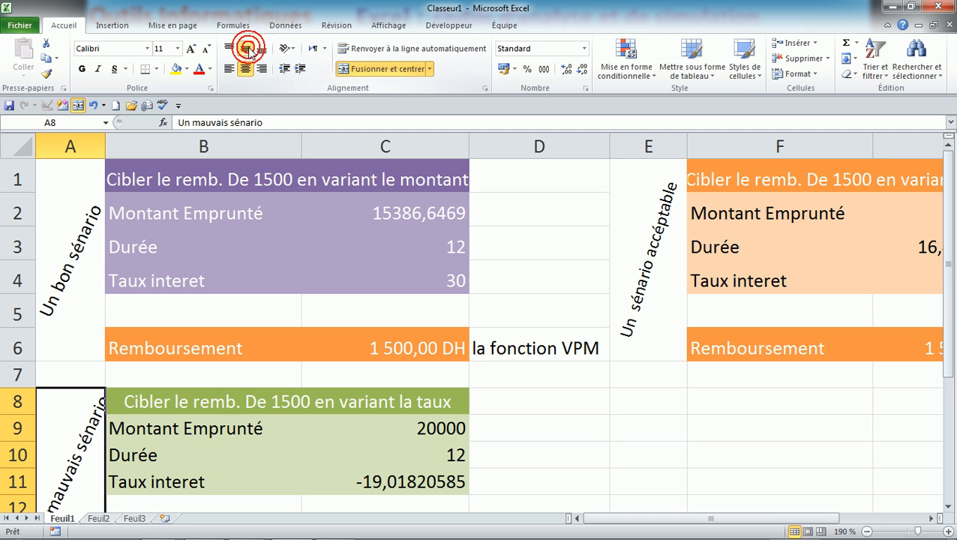
Rotate the "Un bon sénario" label in A1 to 75 degrees.
click(72, 302)
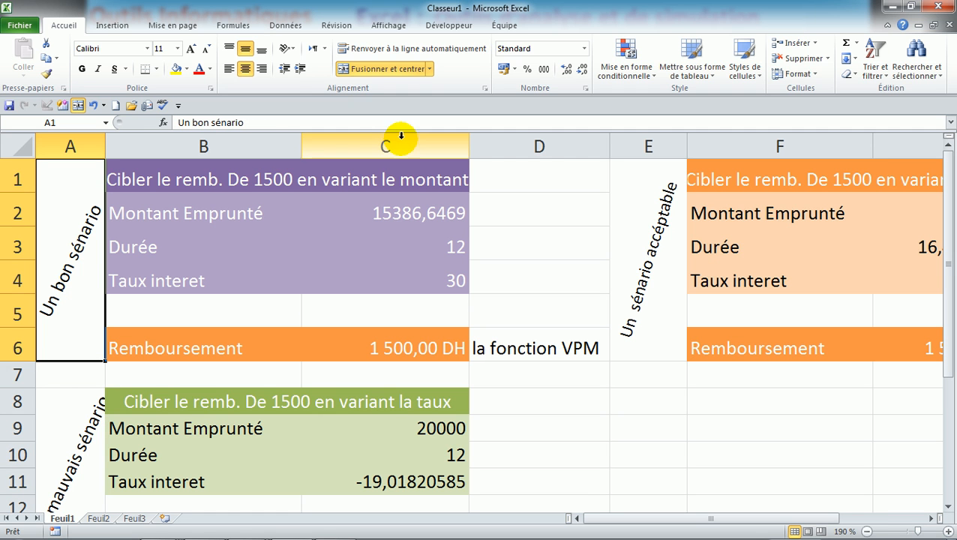
click(295, 51)
click(325, 144)
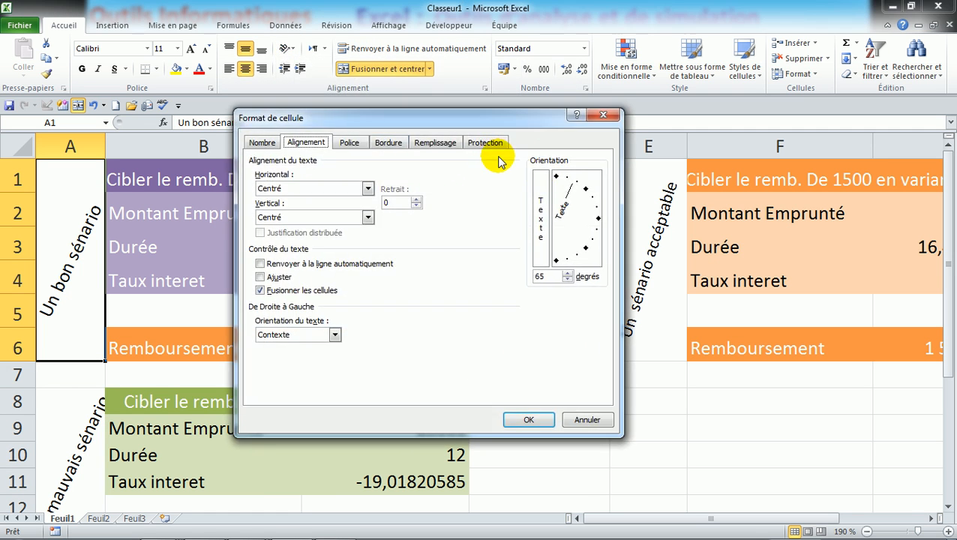
click(571, 185)
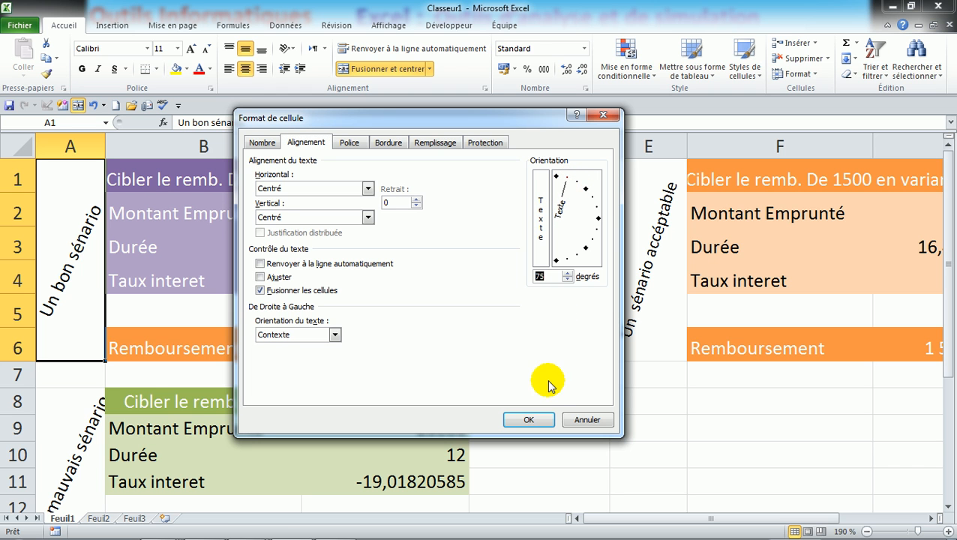
click(543, 420)
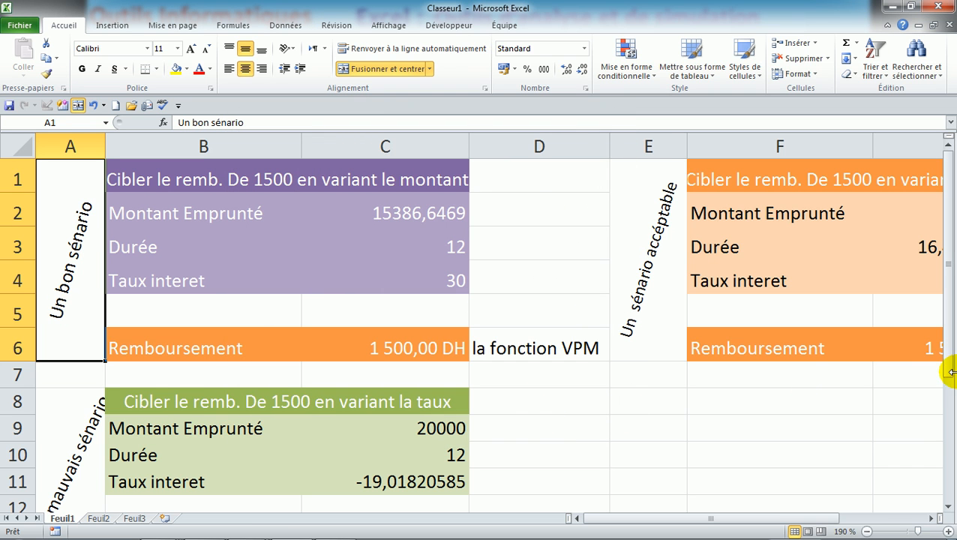
Make rows 8 to 13 taller and equal in height to give the "Un mauvais sénario" label more room.
drag(948, 366, 949, 410)
click(88, 350)
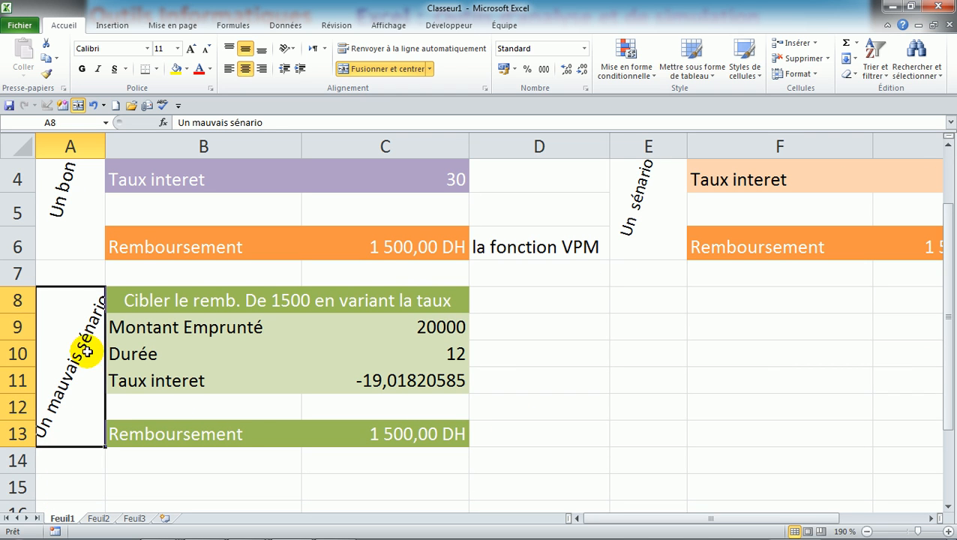
drag(17, 302, 9, 449)
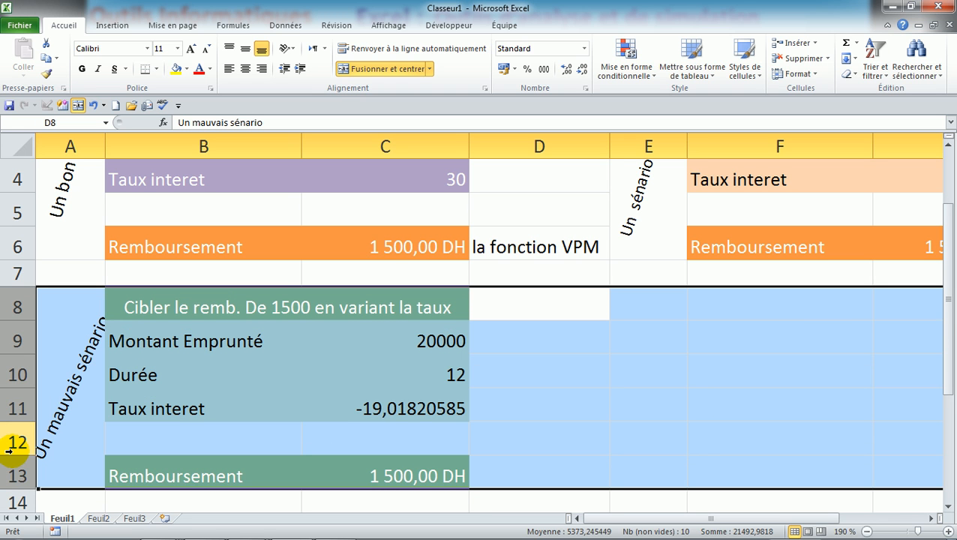
Rotate the "Un mauvais sénario" label in A8 to 75 degrees.
click(57, 406)
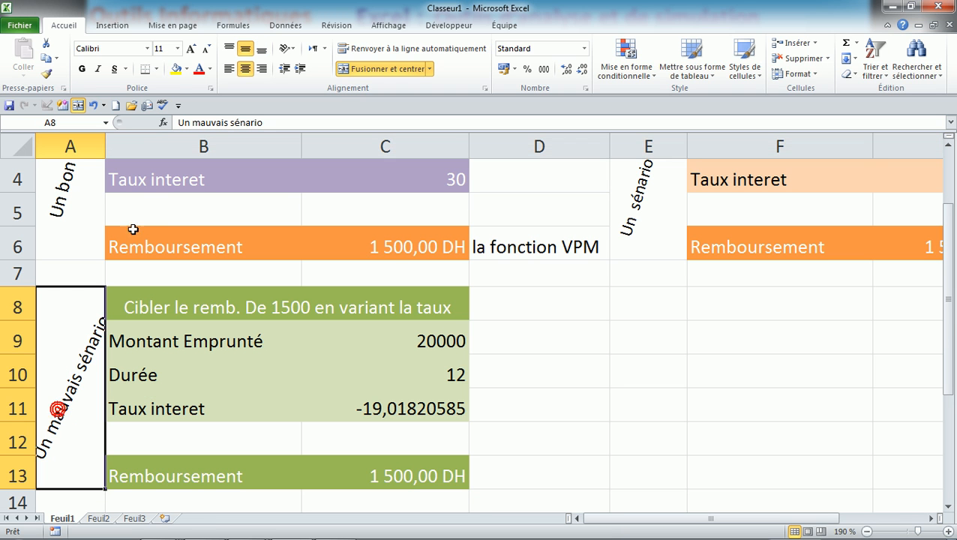
click(299, 49)
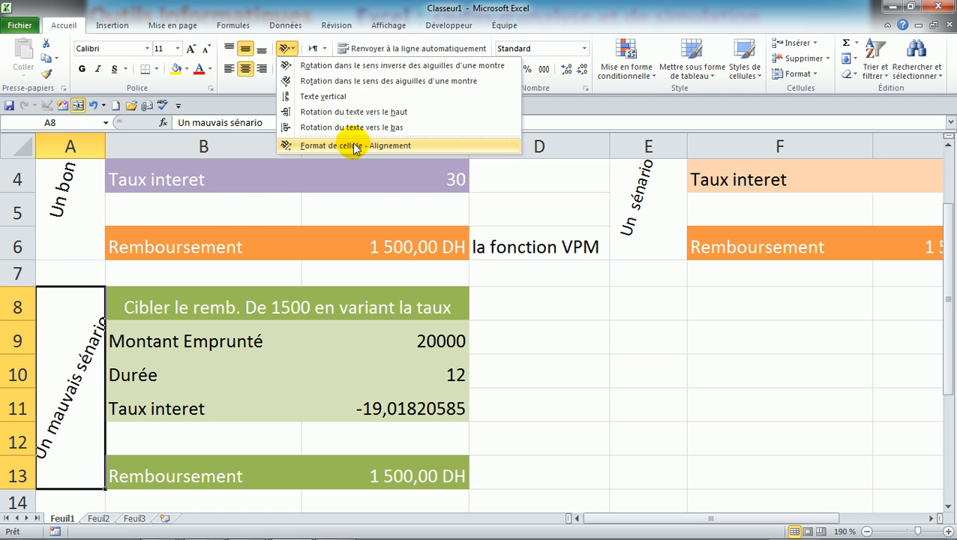
click(353, 144)
drag(571, 189, 561, 188)
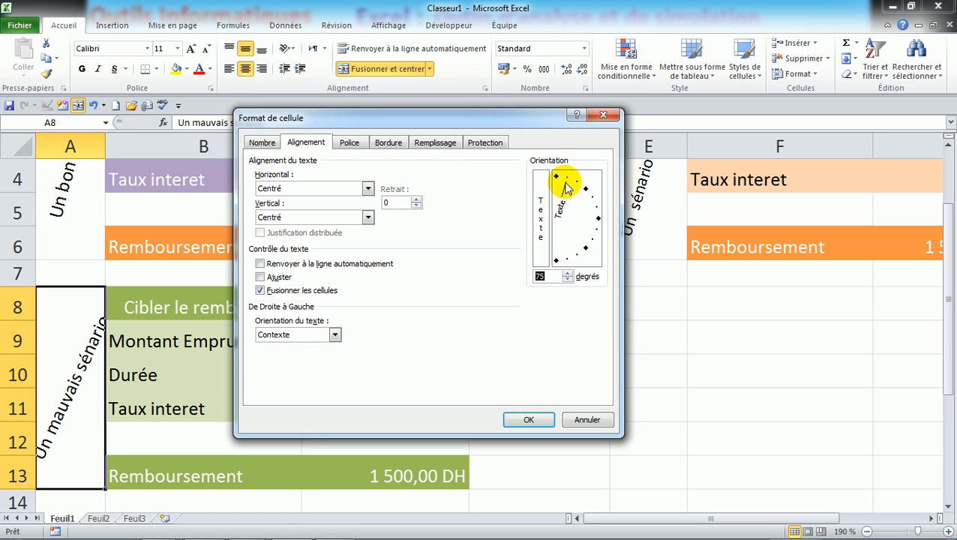
click(529, 419)
click(682, 410)
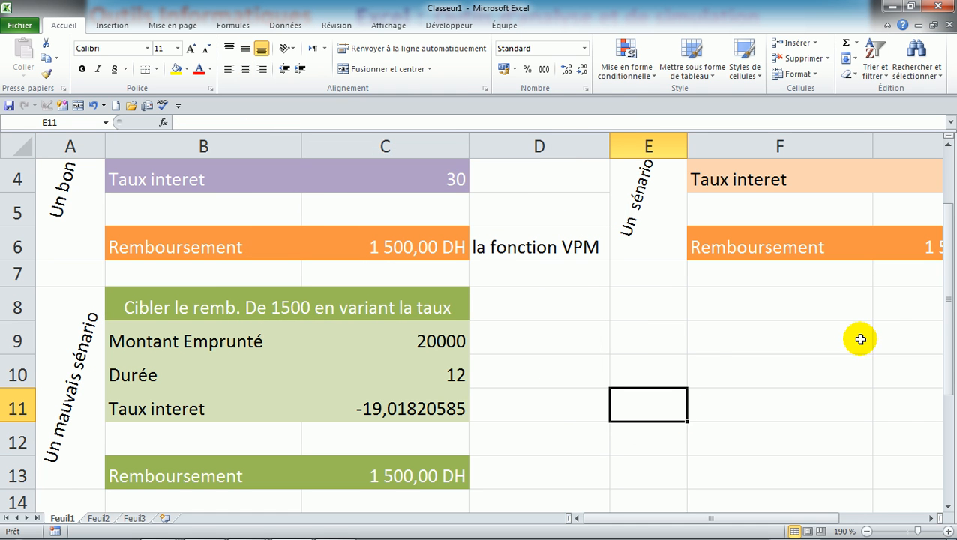
Increase the font size of the "Un sénario accéptable" label in E1 to 11, matching the other two scenario labels.
click(866, 531)
click(866, 531)
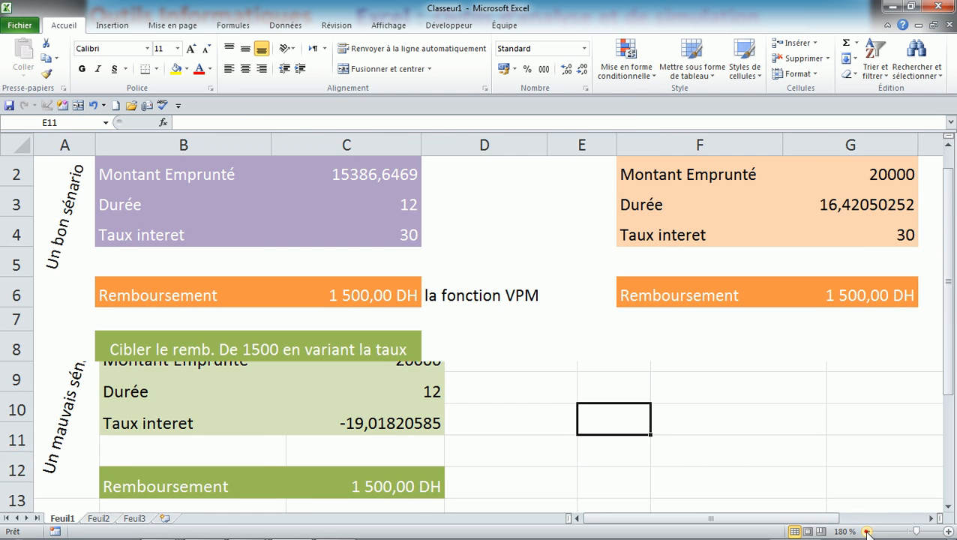
click(866, 531)
click(867, 531)
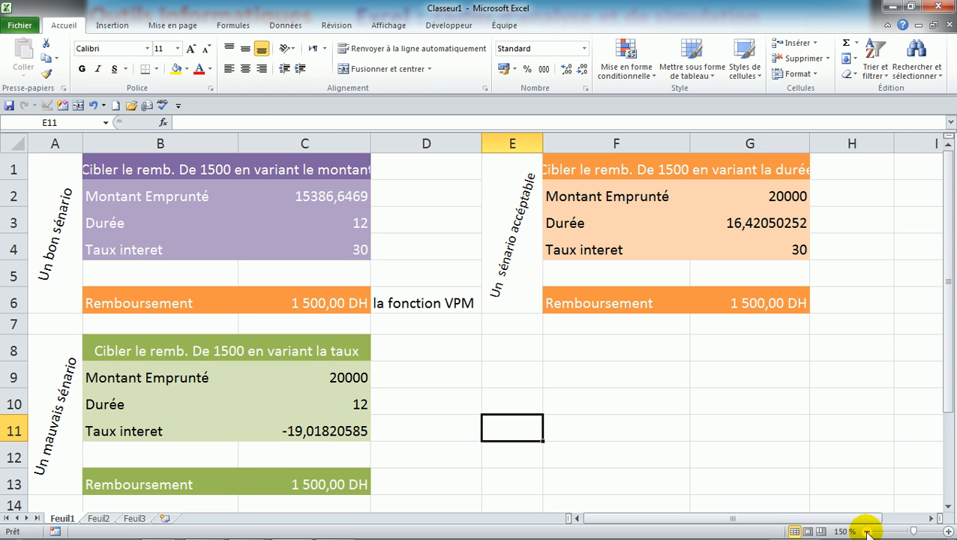
click(499, 247)
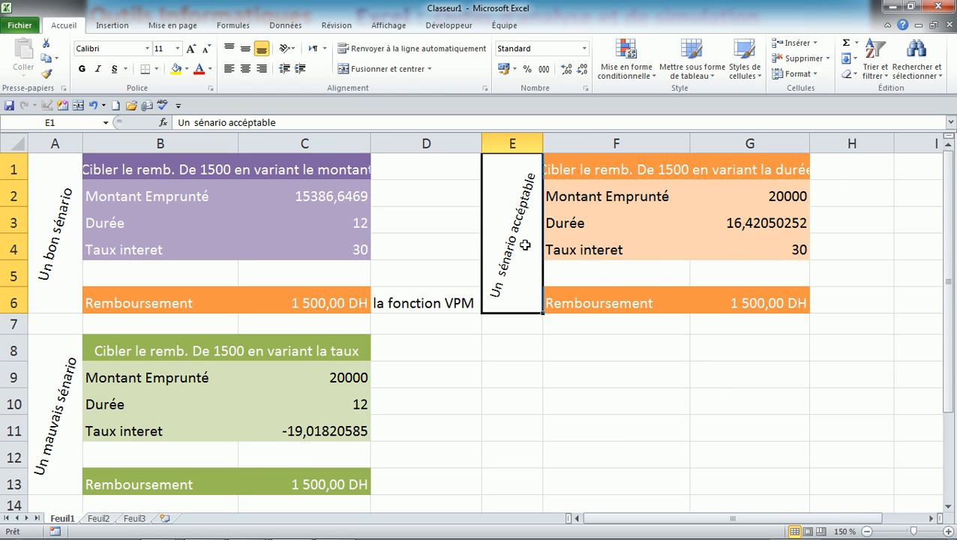
click(193, 51)
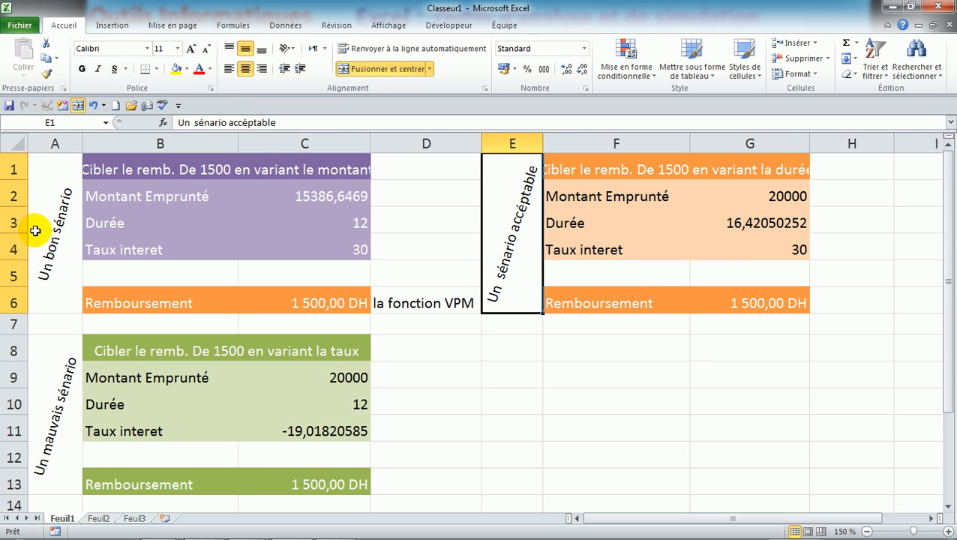
click(54, 244)
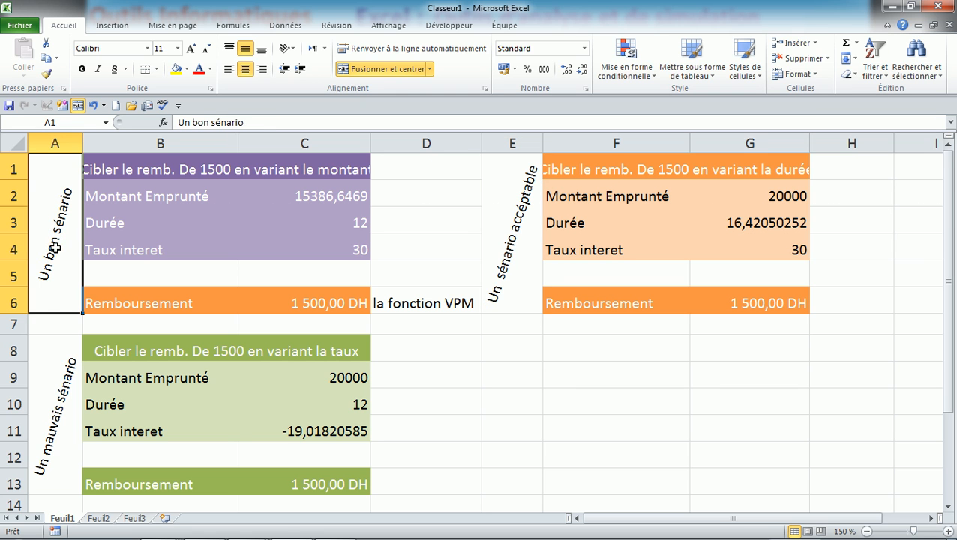
click(56, 369)
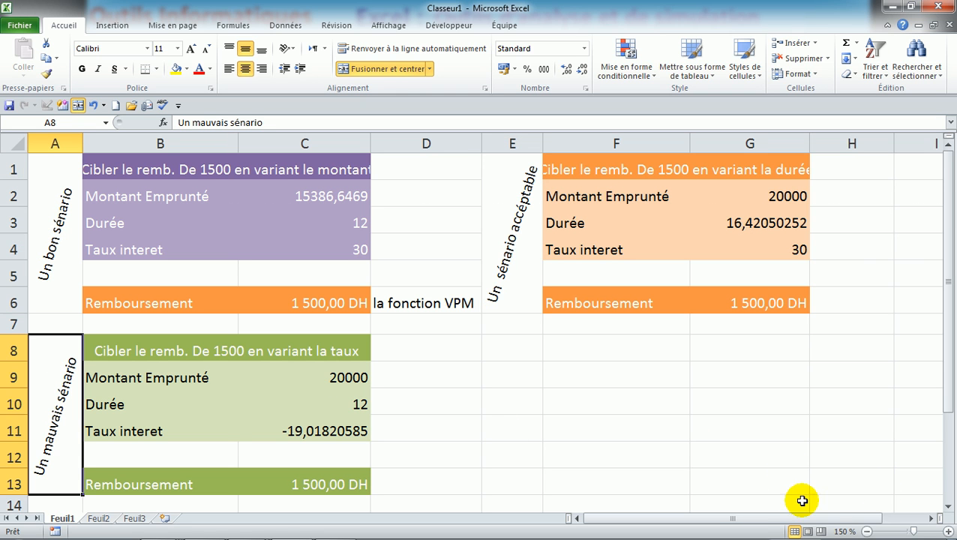
Widen columns F and B so the titles in F1 and B1 fit completely within their merged cells.
click(869, 531)
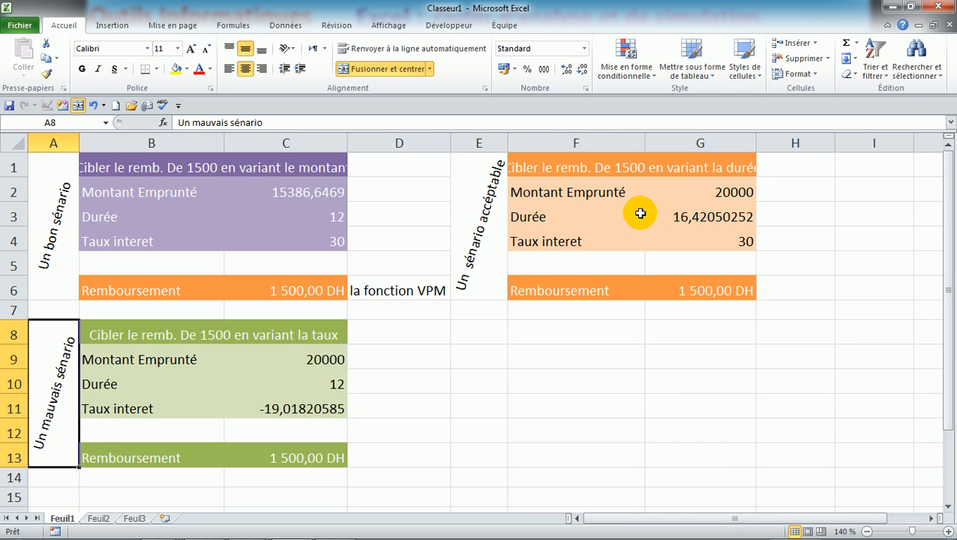
drag(577, 145, 658, 141)
click(787, 381)
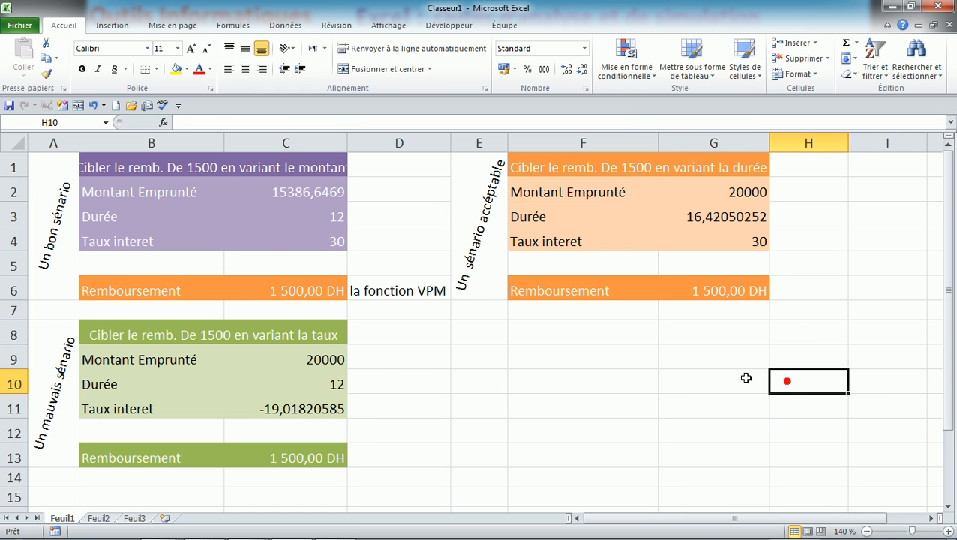
click(186, 160)
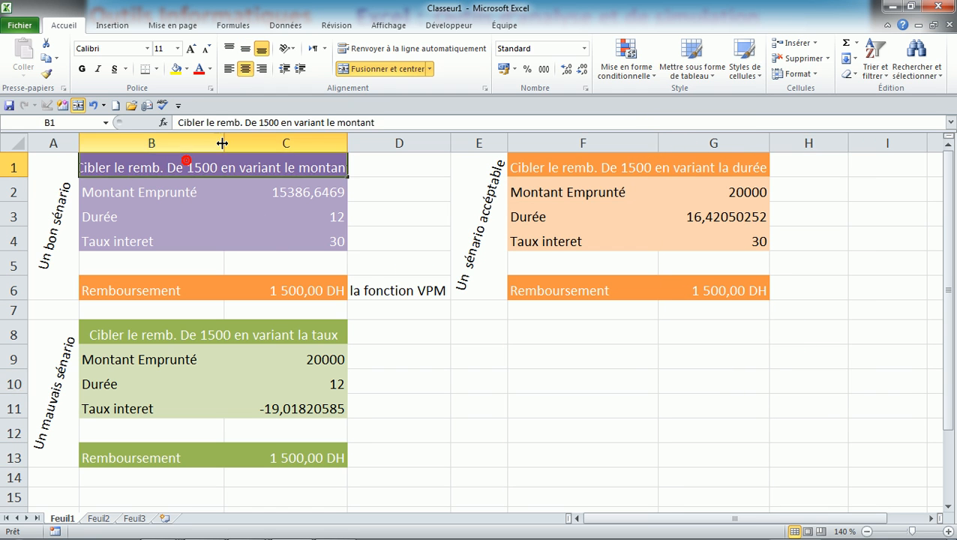
drag(224, 141, 242, 140)
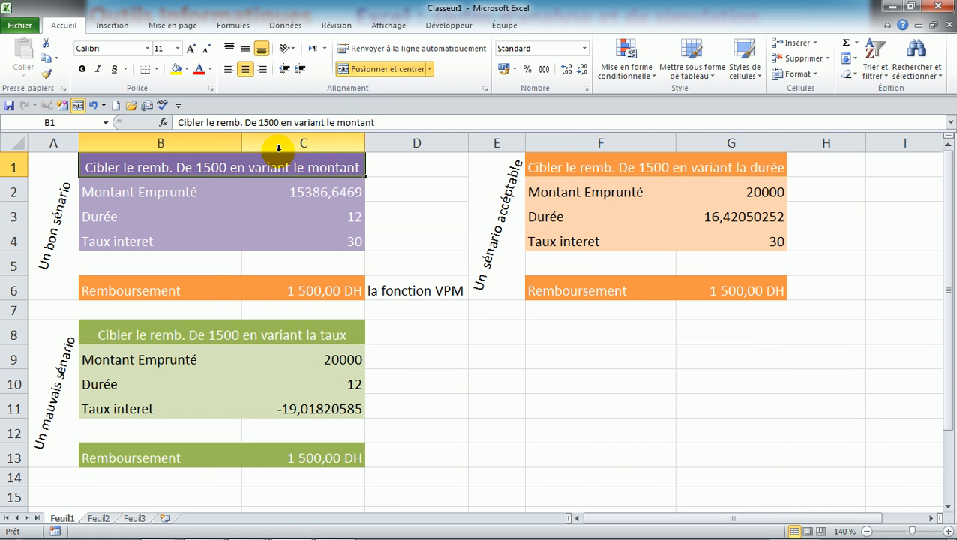
click(423, 221)
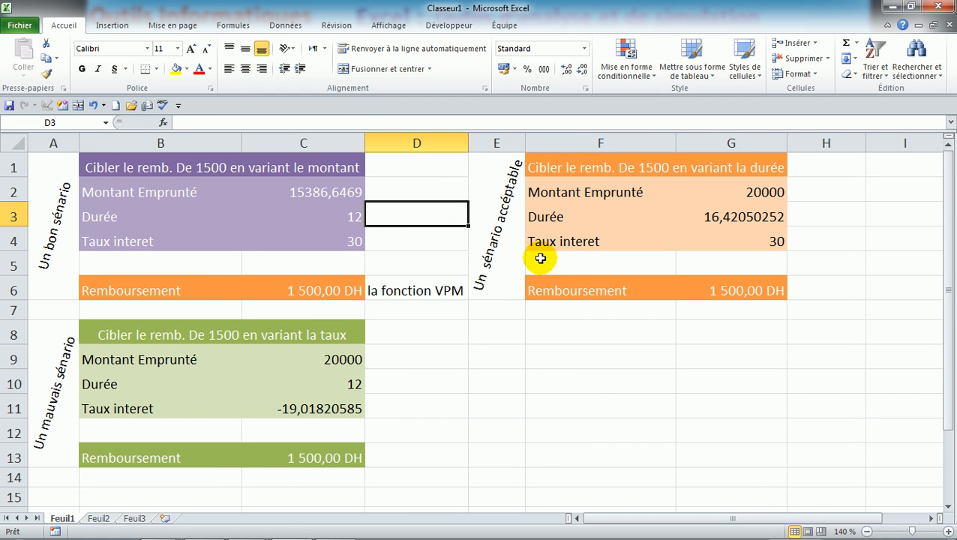
Try the 60 % - Accent4 cell style on the empty range F10:G13, and undo it.
drag(594, 383, 741, 445)
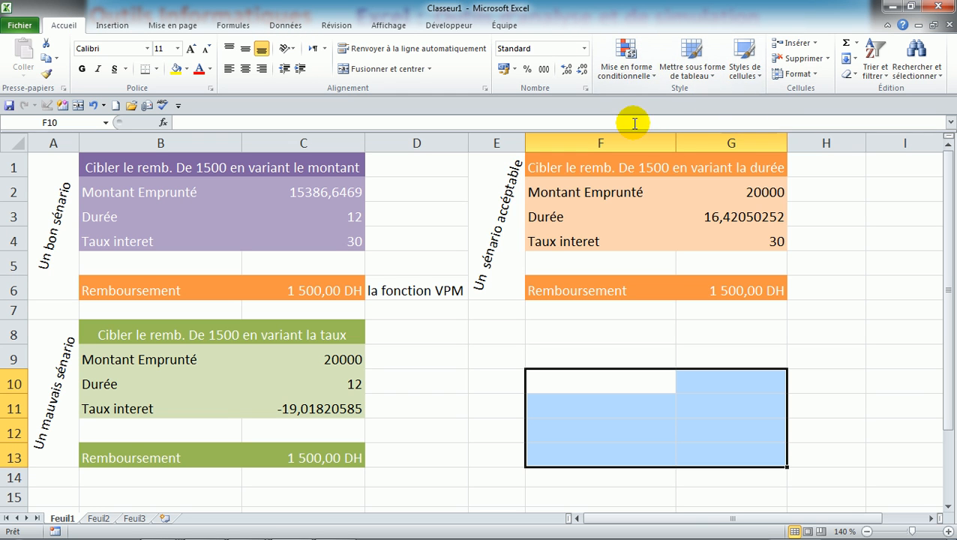
click(759, 80)
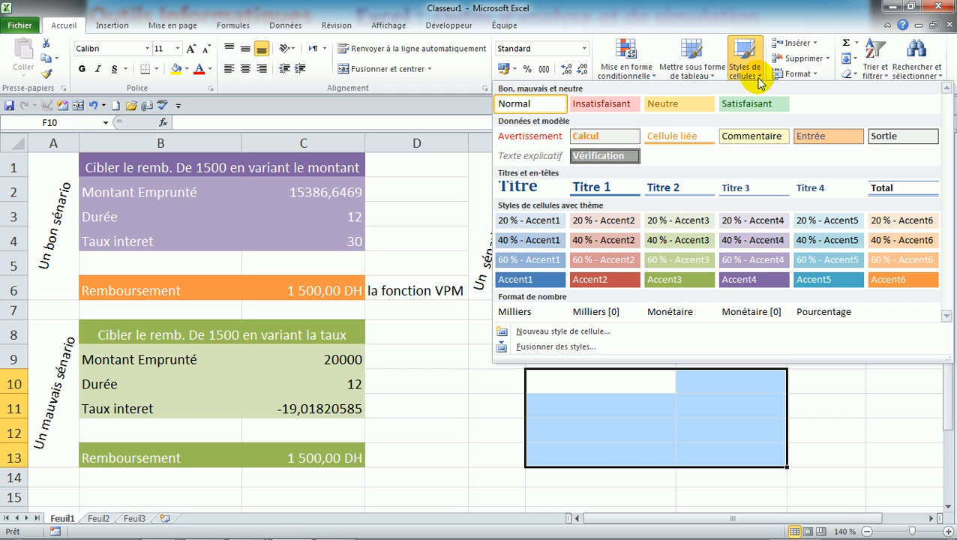
click(748, 262)
click(853, 424)
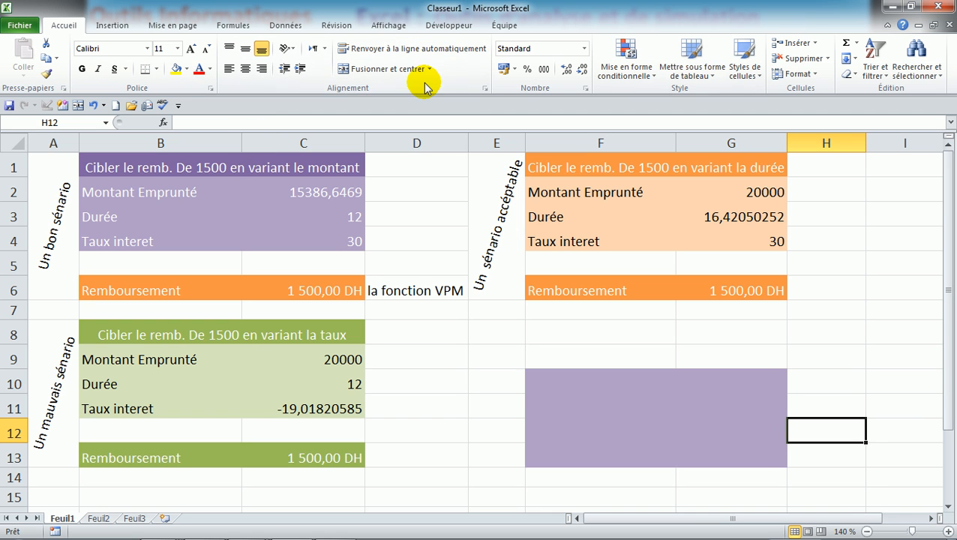
click(92, 106)
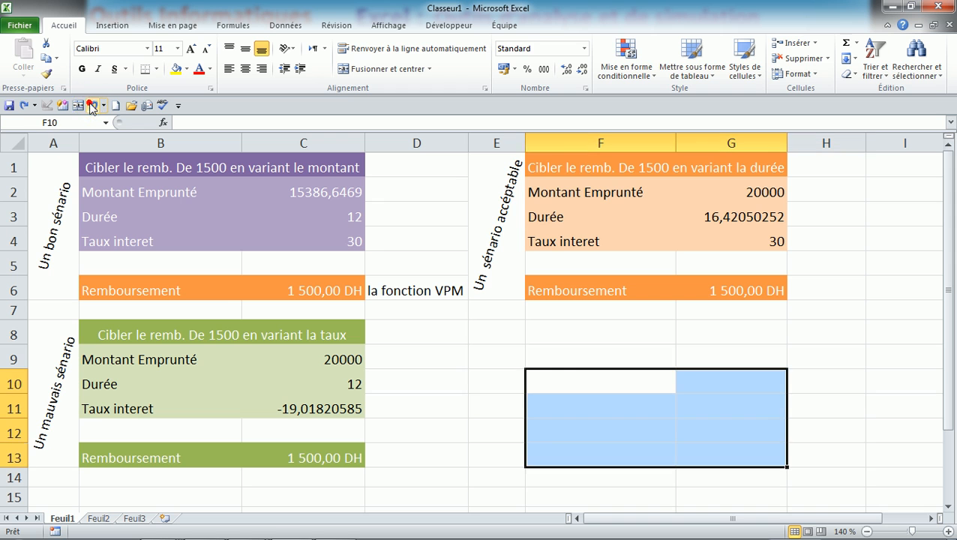
click(493, 415)
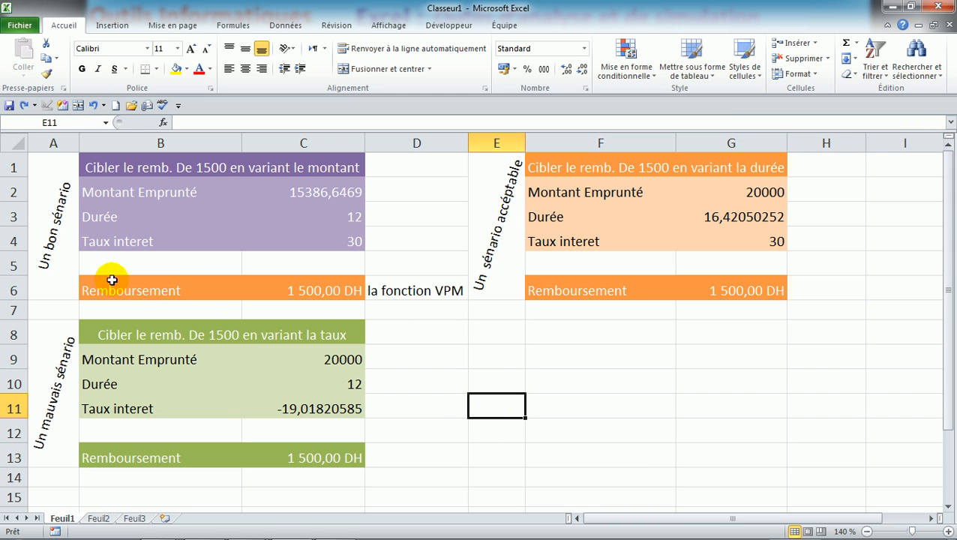
Apply the Accent4 cell style to the first scenario's Remboursement row, B6:C6.
drag(106, 289, 331, 285)
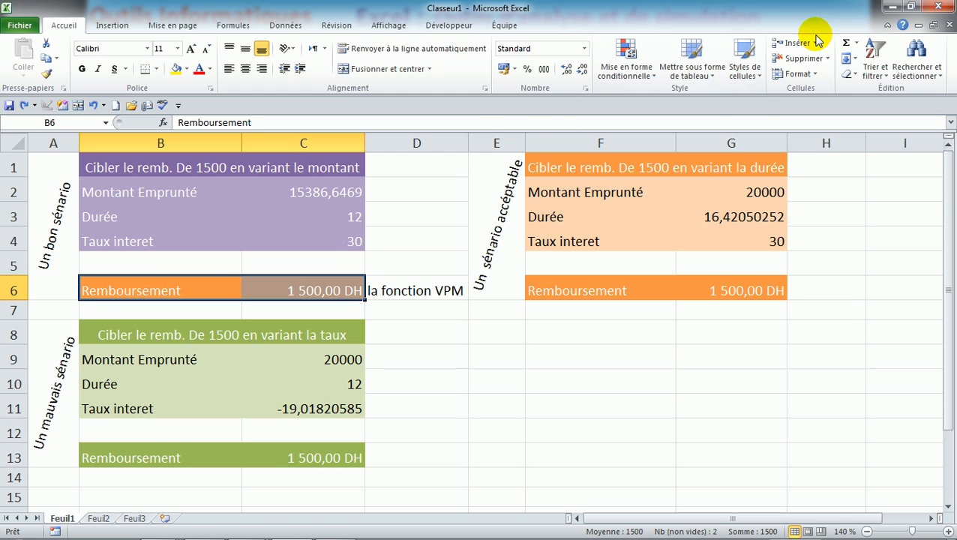
click(747, 69)
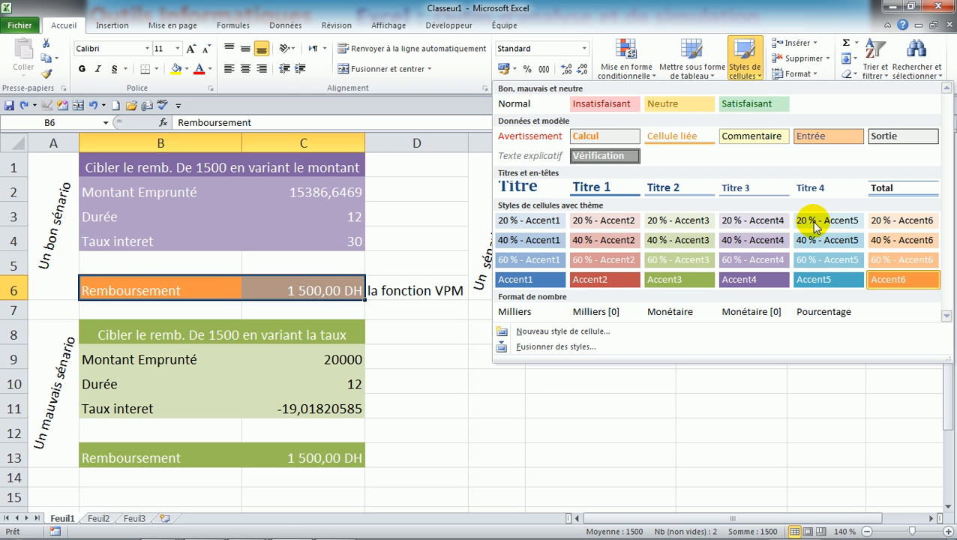
click(773, 279)
click(679, 421)
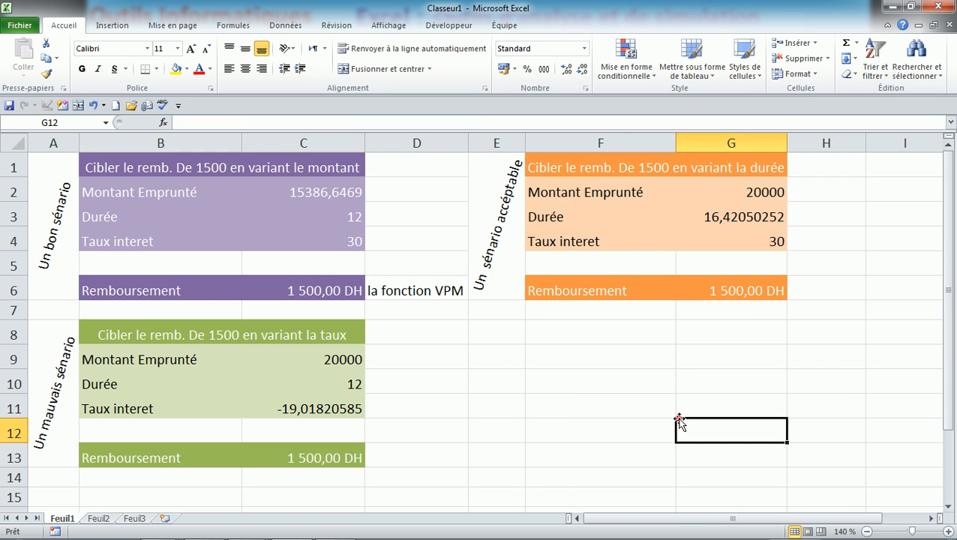
Reduce the height of the empty spacer rows 5 and 12 above the Remboursement rows.
drag(16, 276, 21, 267)
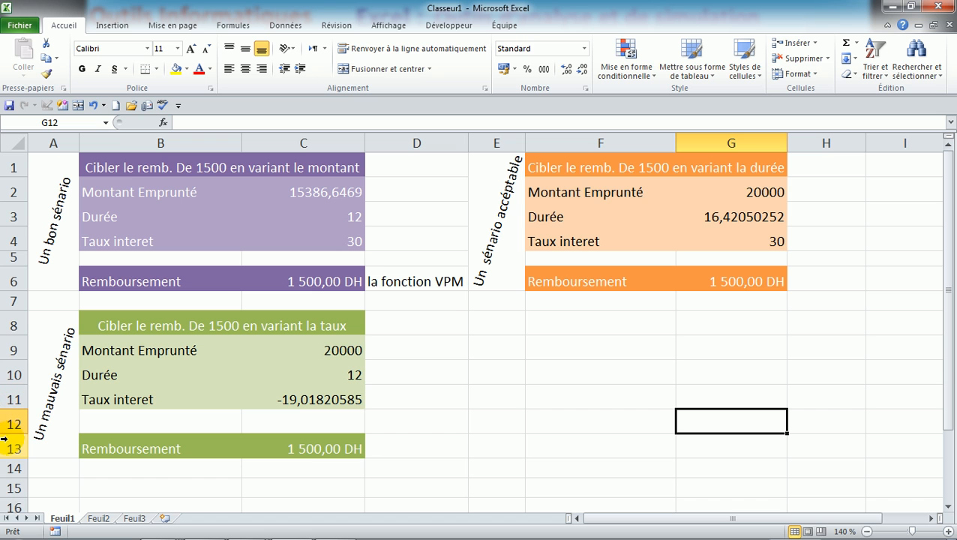
drag(15, 433, 14, 423)
click(403, 411)
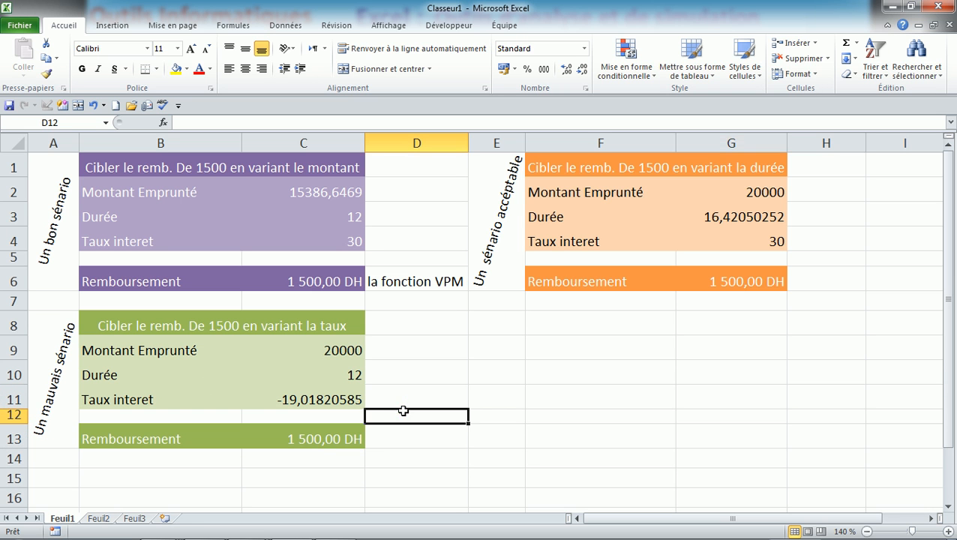
Examine the varied amount in C2, duration in G3 and interest rate in C11 across the three scenarios.
click(687, 401)
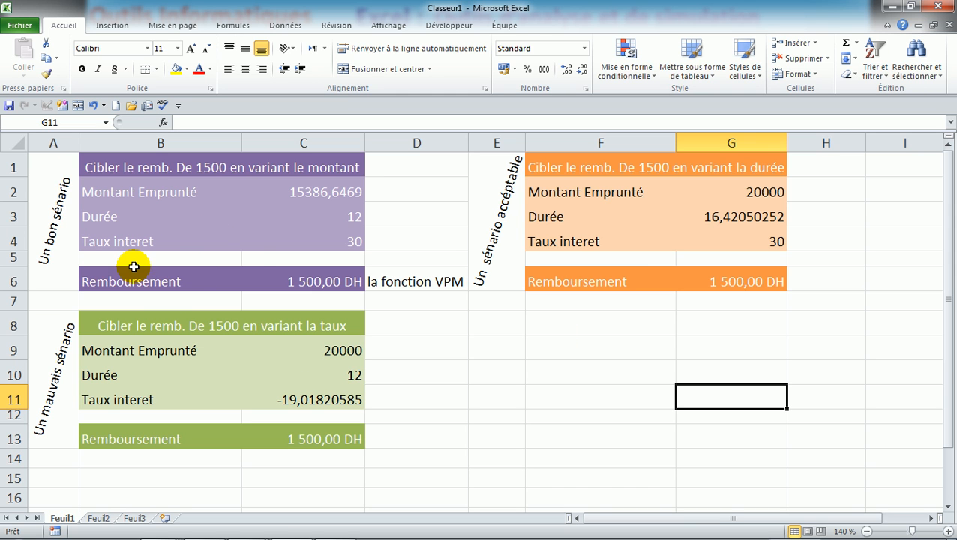
click(349, 192)
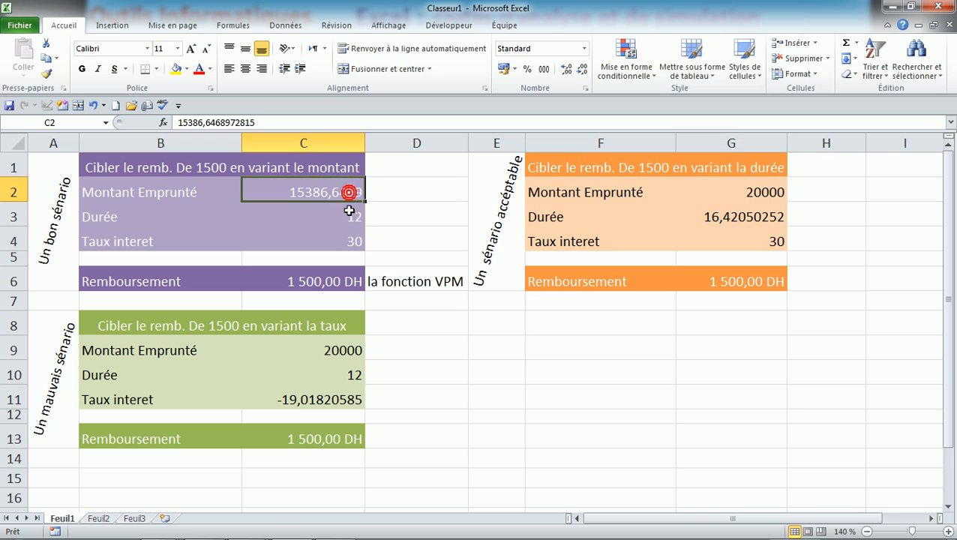
click(747, 219)
click(350, 403)
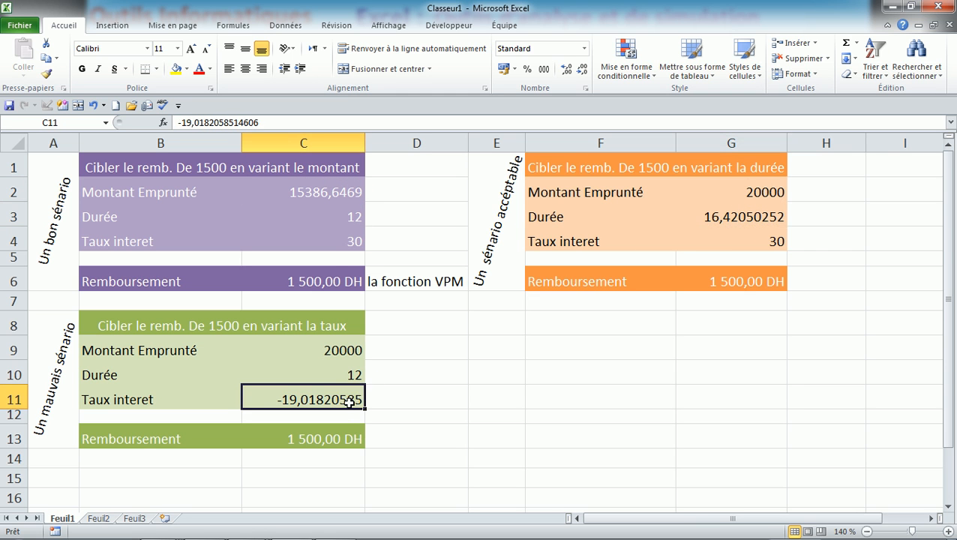
click(455, 405)
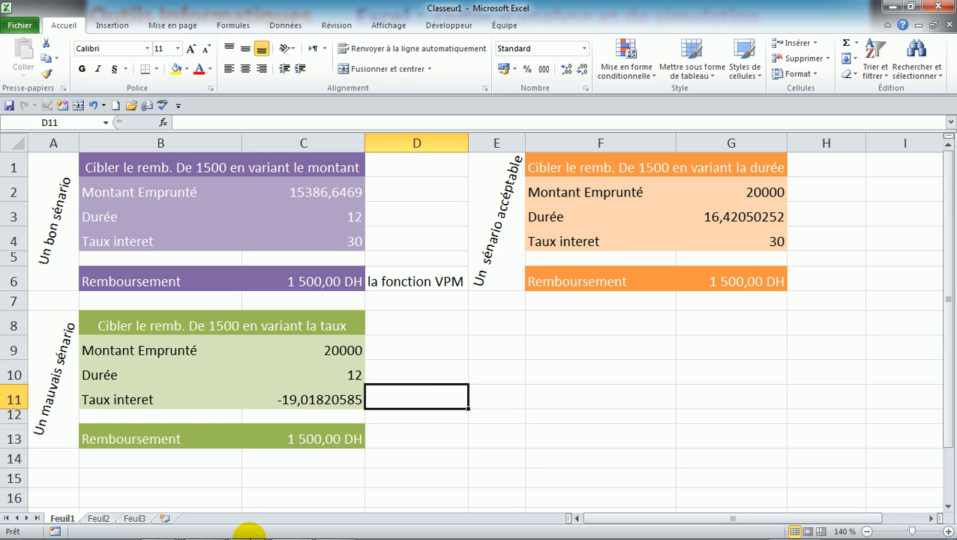
Open the name of the Feuil1 sheet for editing.
click(55, 531)
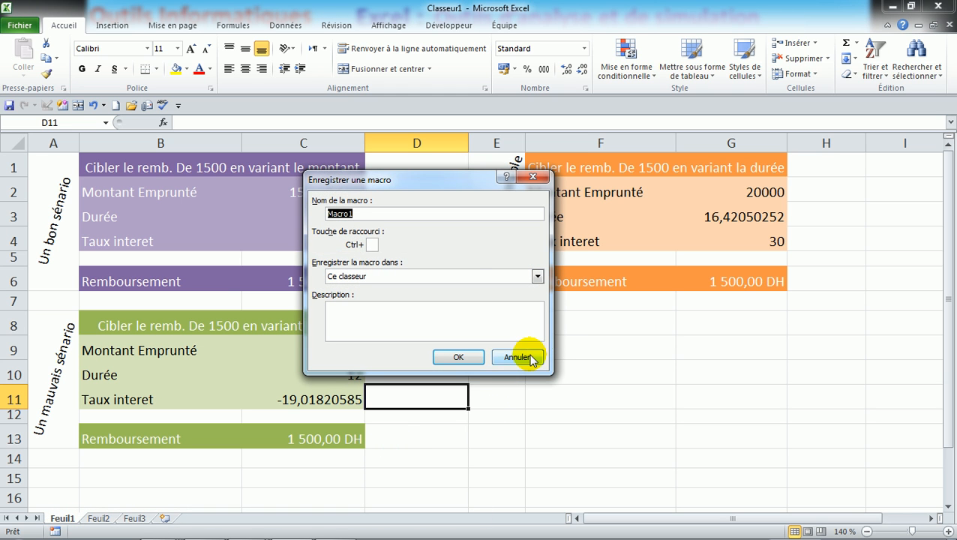
click(523, 358)
double_click(66, 518)
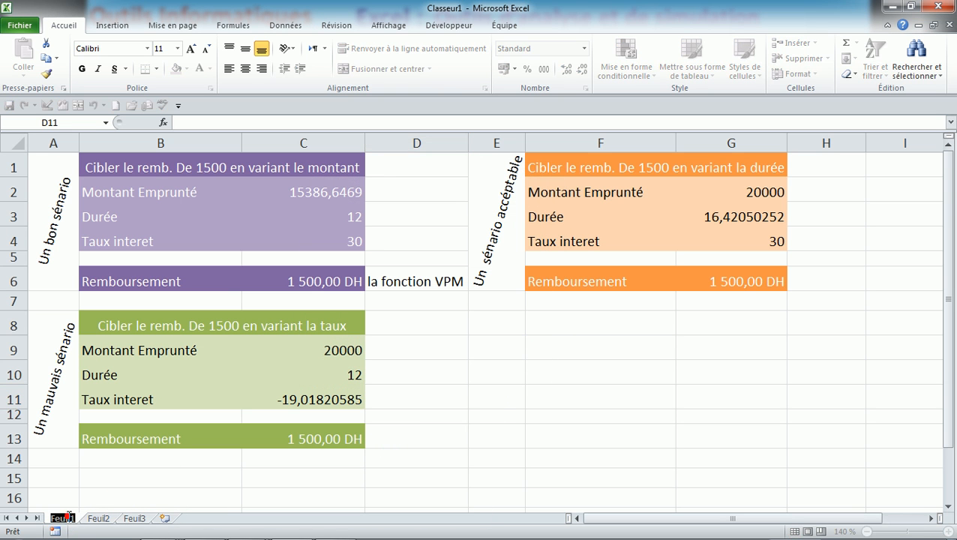
Rename the first worksheet as "Valeur Cible _ cas 1".
text(Val)
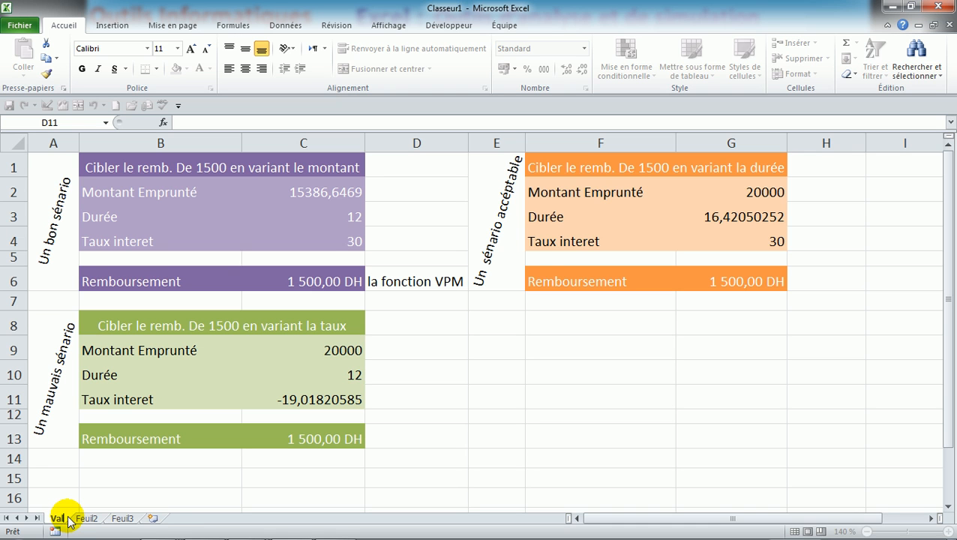
text(eur Cible)
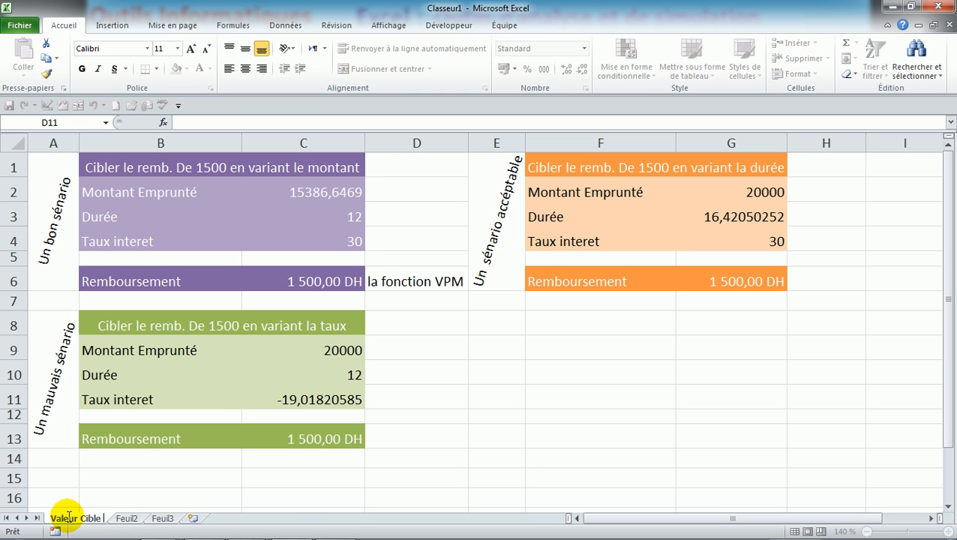
text( _ cas)
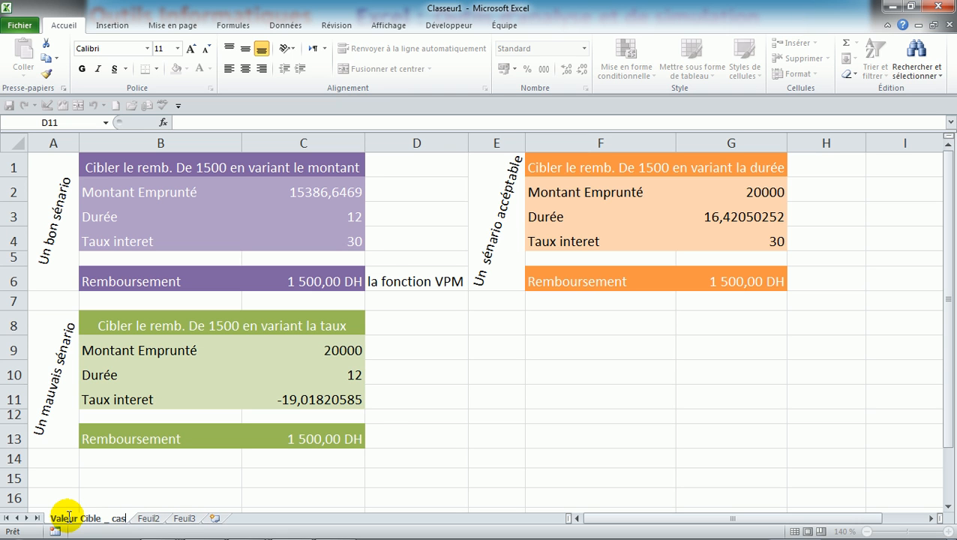
text( 1)
key(Return)
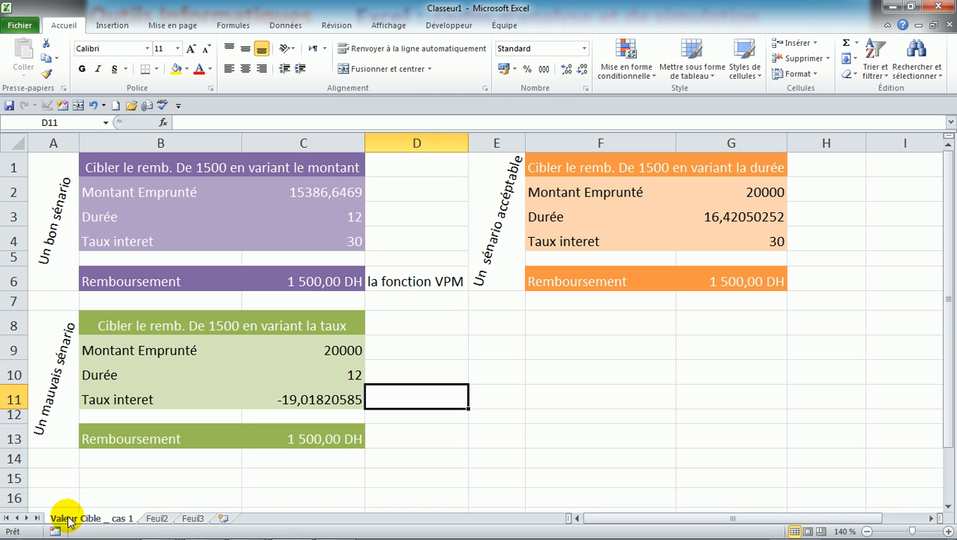
On sheet Feuil2, enter the parameter labels "a" in cell A3 and "b" in cell A4.
click(158, 519)
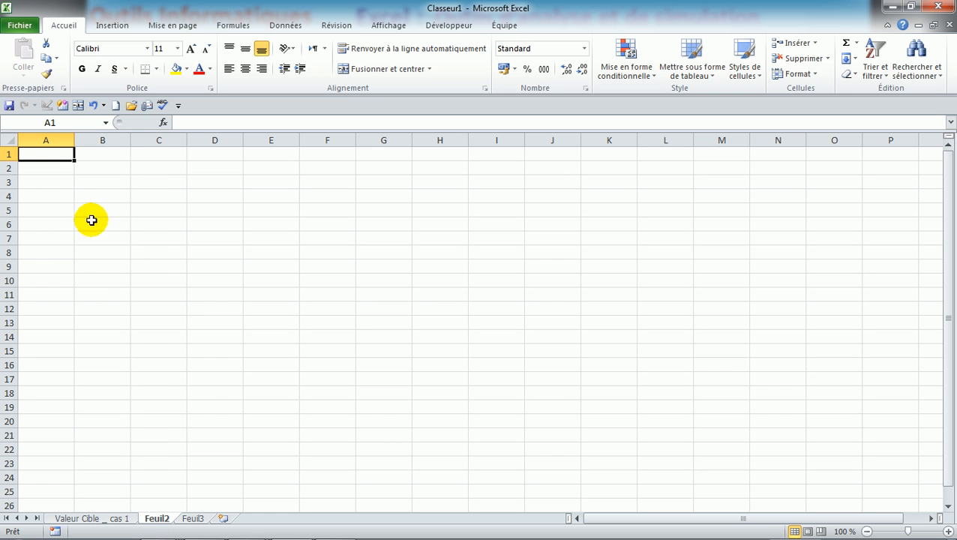
click(63, 185)
click(64, 184)
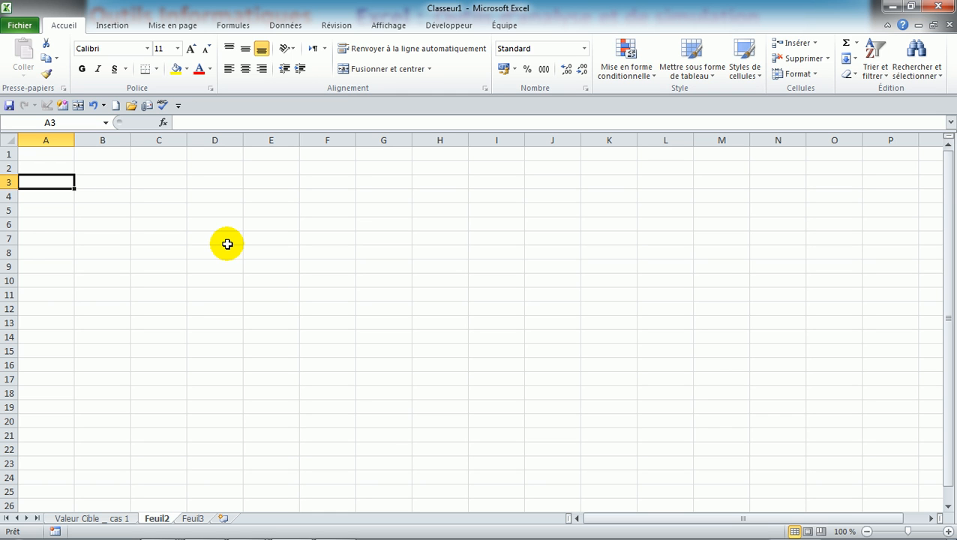
text(a)
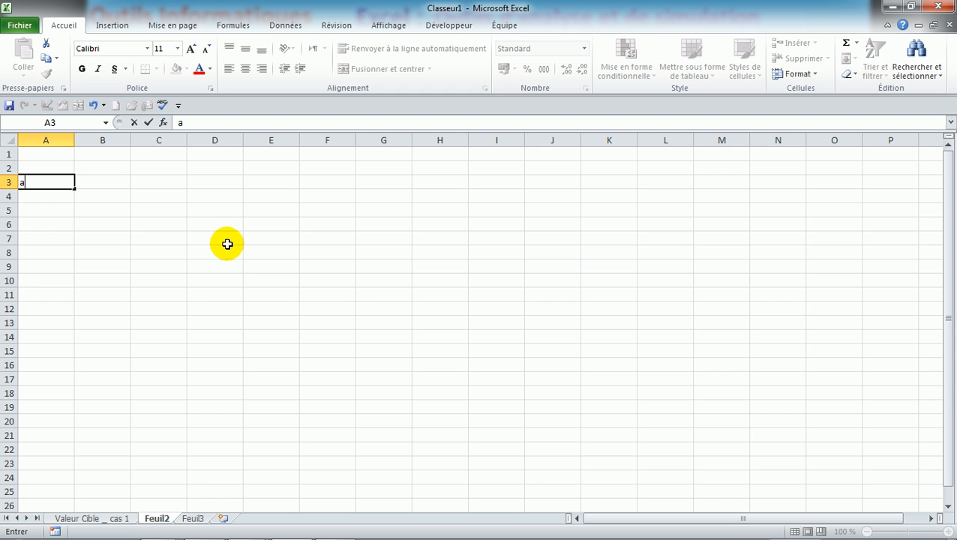
key(Tab)
key(Left)
key(Down)
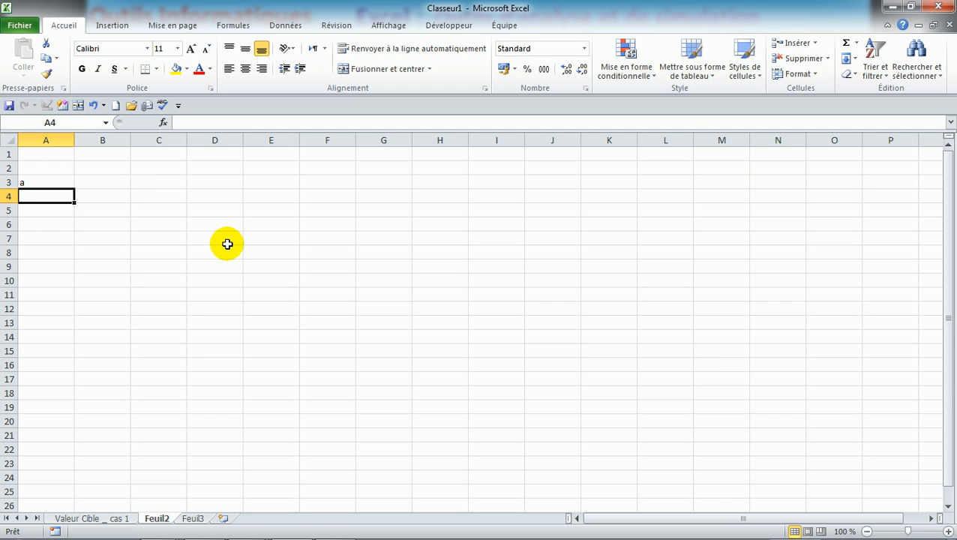
text(b)
Enter the parameter values 0,5 for a in cell B3 and 2 for b in cell B4.
key(Up)
key(Right)
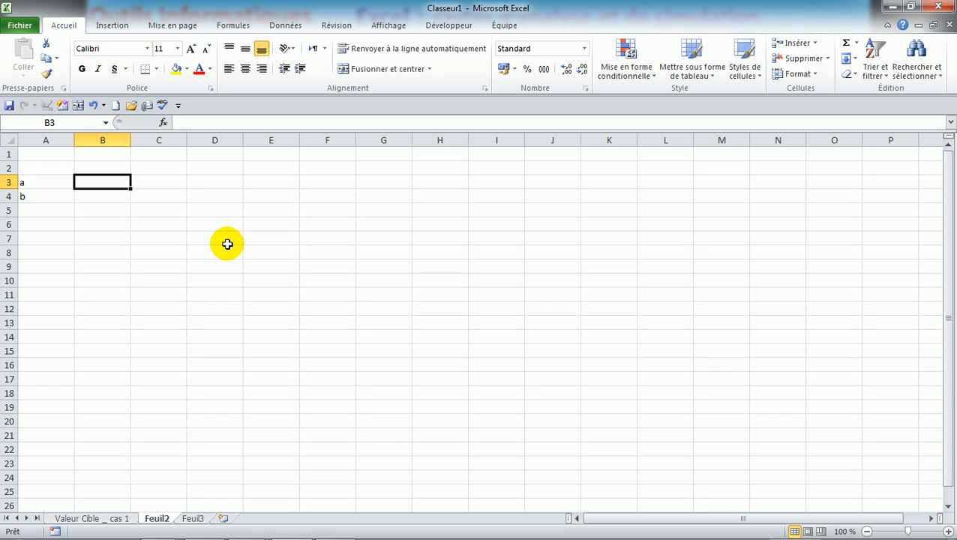
text(0,)
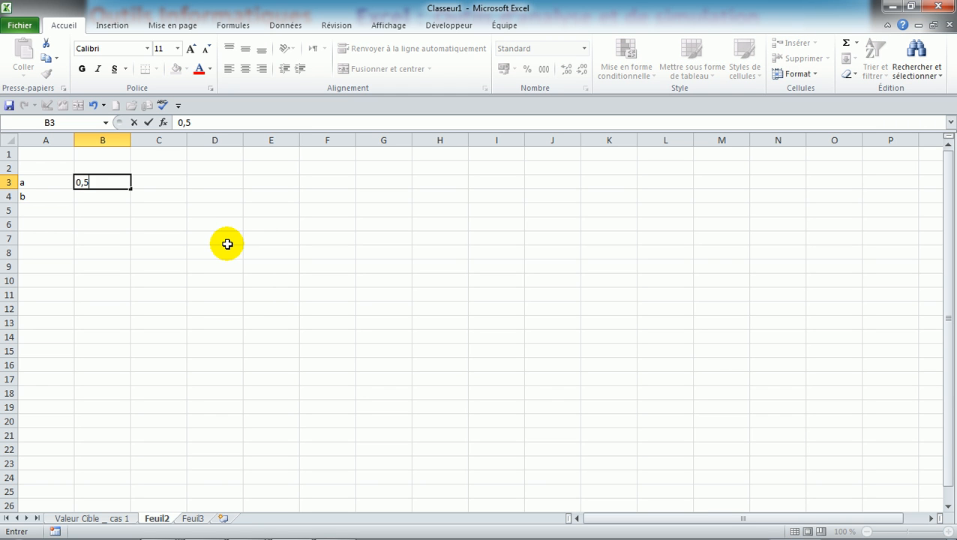
text(5)
key(Return)
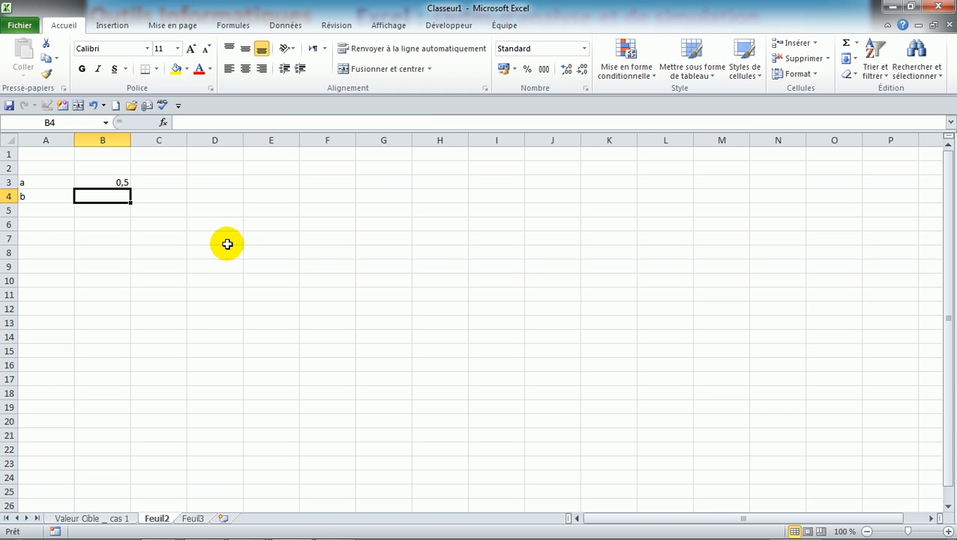
text(7)
key(BackSpace)
text(2)
key(Return)
Enter the table headers "x", "y" and "U(x,y)" in cells A7, B7 and C7.
key(Return)
key(Return)
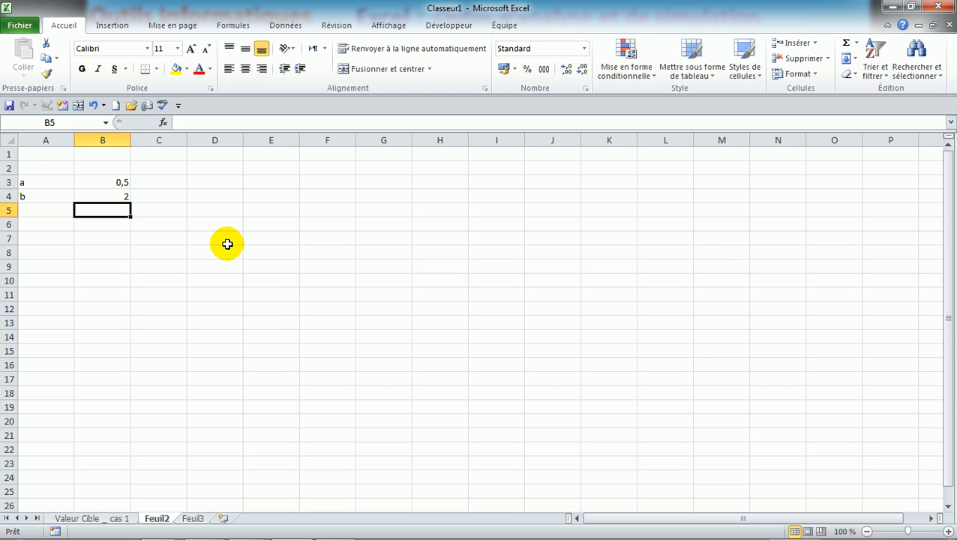
key(Left)
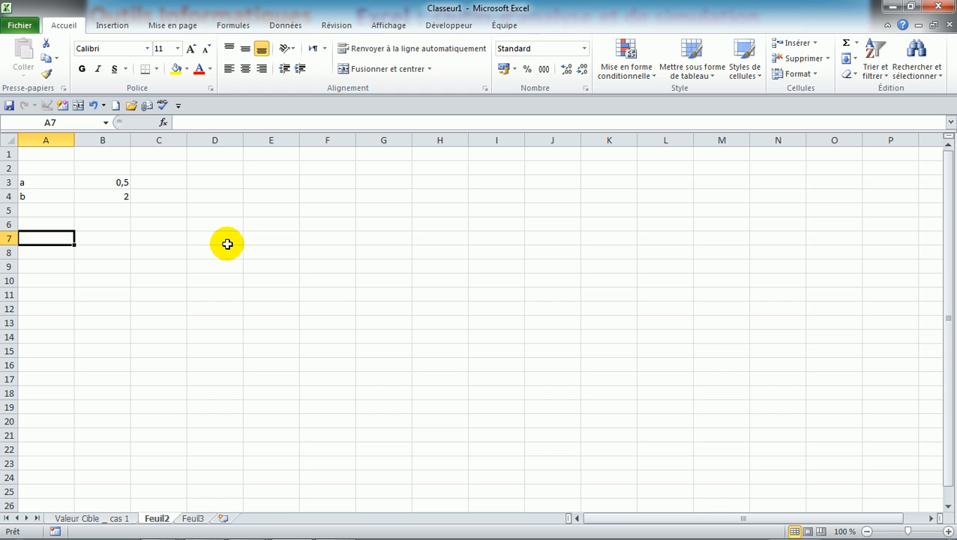
text(x)
key(Tab)
text(y)
key(Tab)
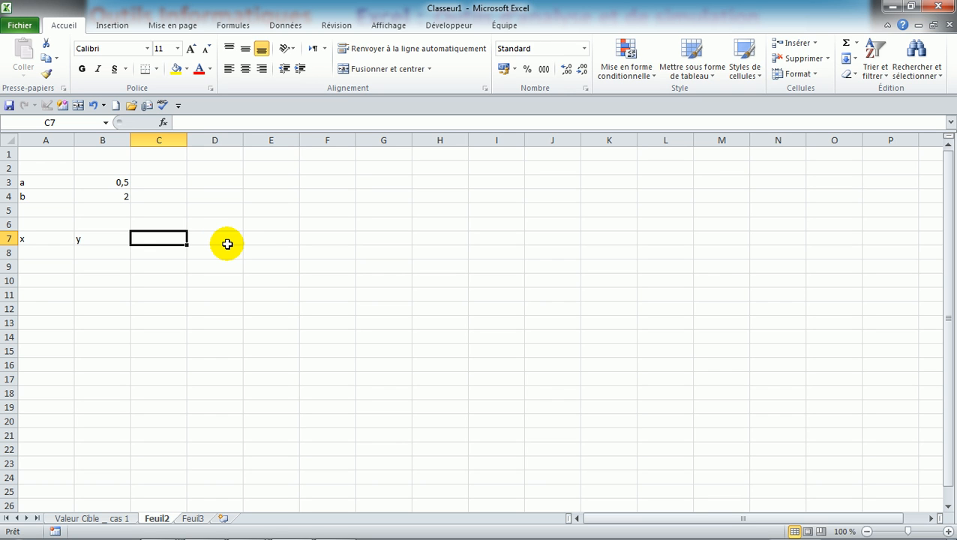
text(U(x,y))
key(Return)
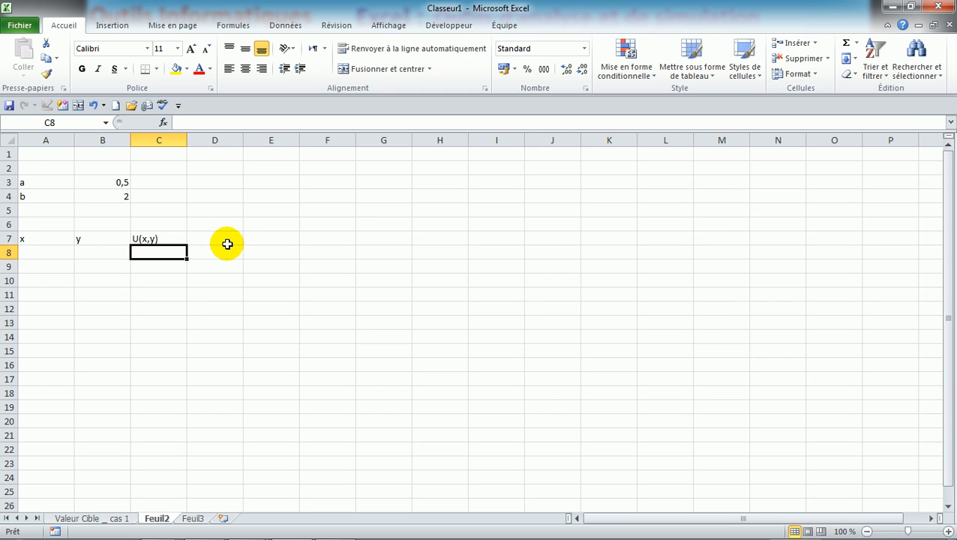
Enter 0 in cell A8 and 0,1 in cell A9 as the first two x values.
key(Left)
key(Left)
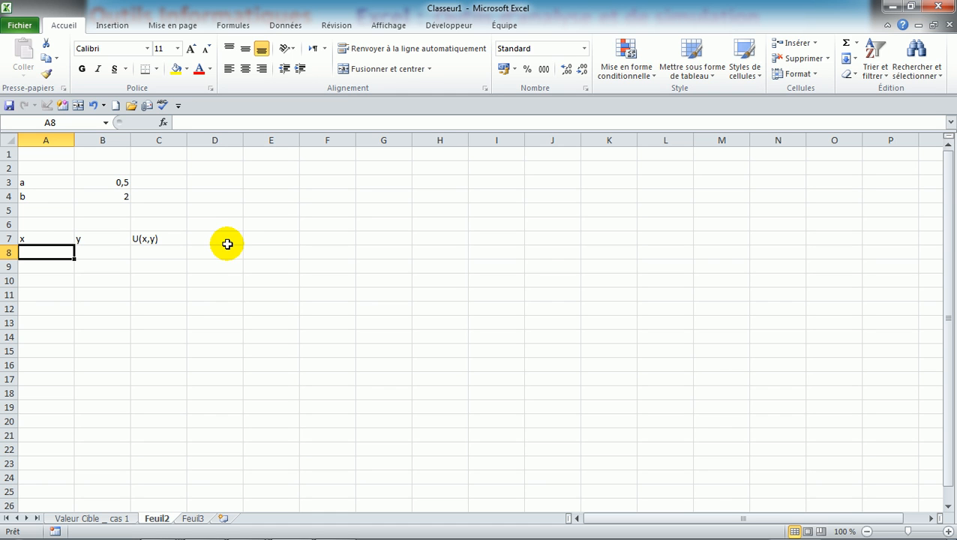
text(0)
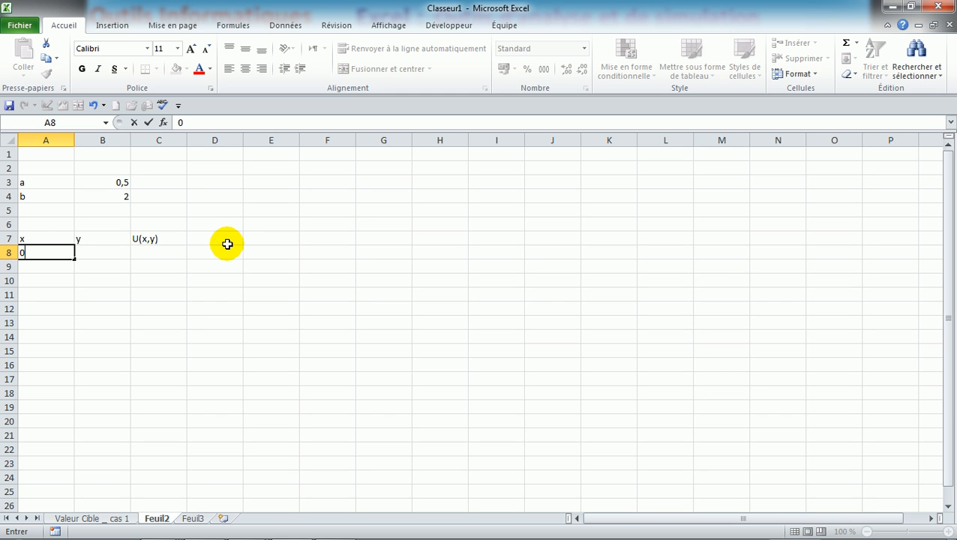
key(Return)
key(Up)
key(Down)
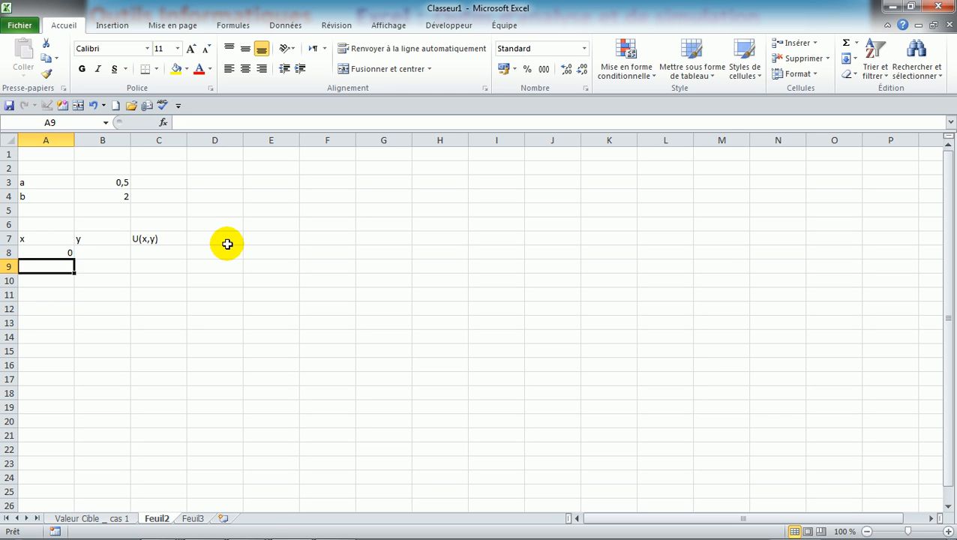
text(0,1)
key(Return)
Extend the x series from A8:A9 down to 3 in row 38, and fill the same series across into the y column.
key(Up)
key(Up)
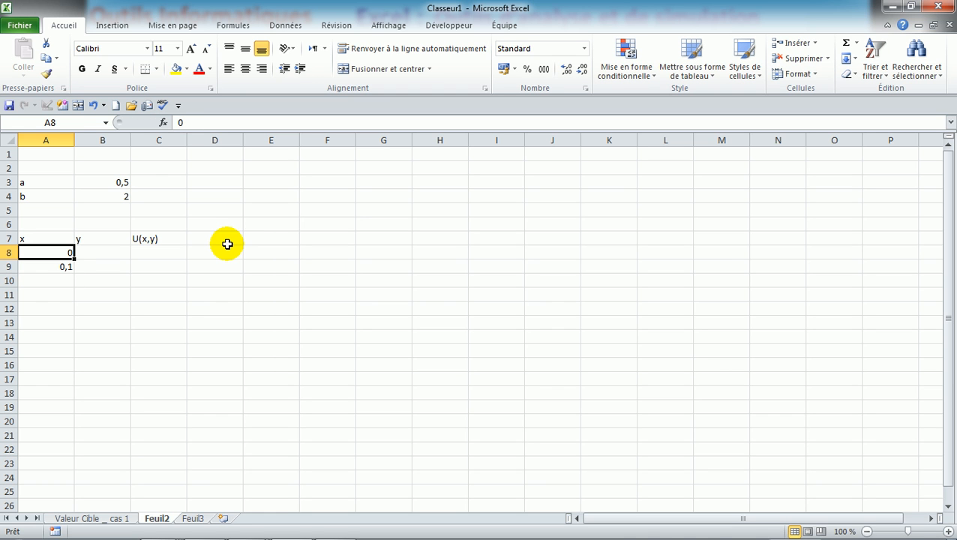
key(shift+Down)
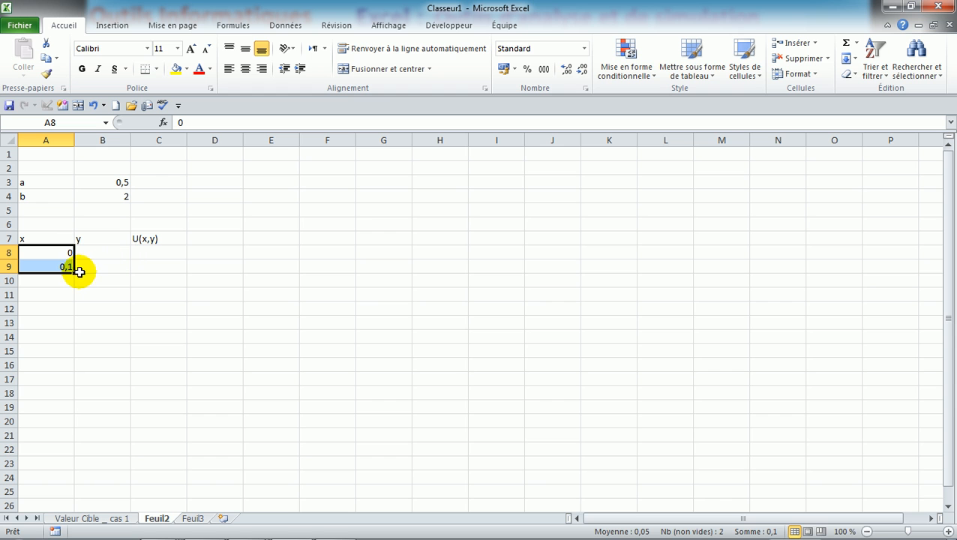
drag(74, 276, 78, 507)
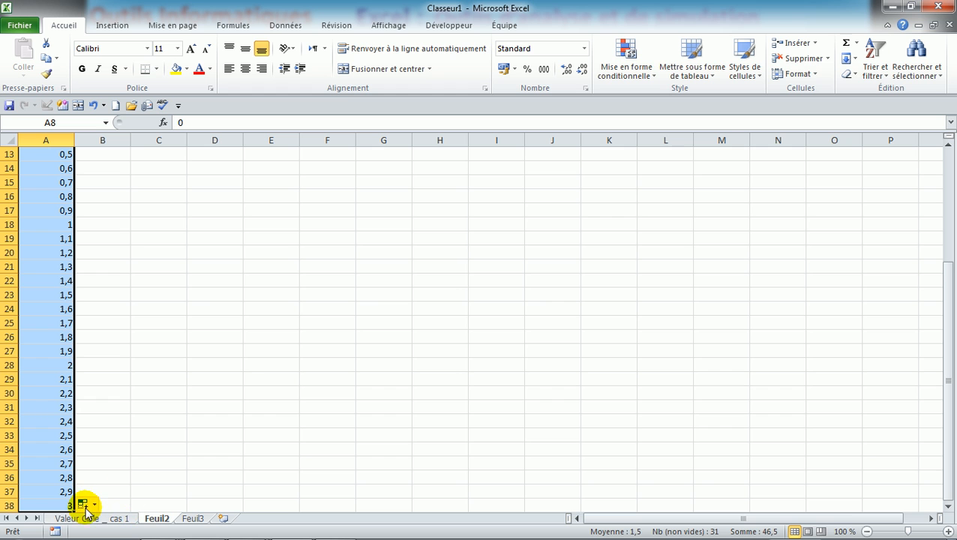
drag(73, 510, 122, 516)
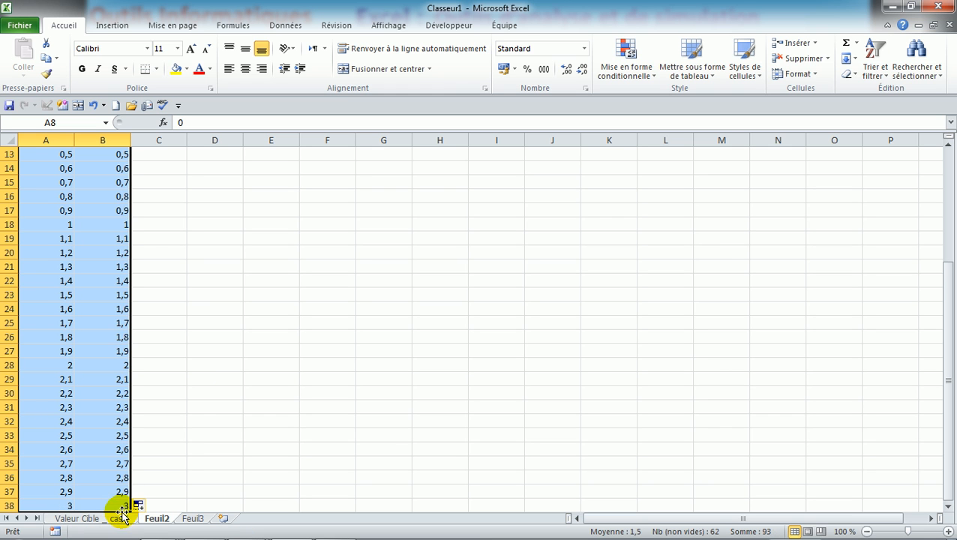
click(949, 159)
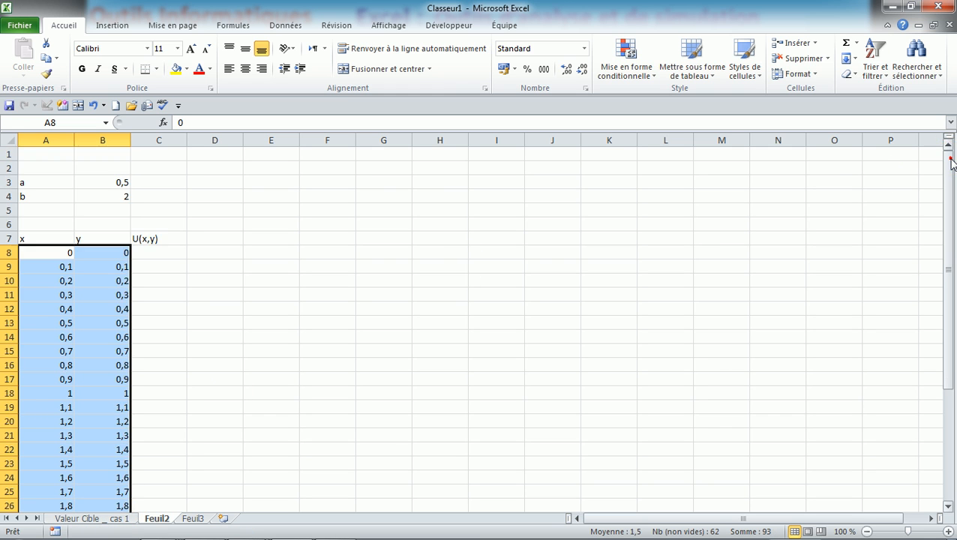
Define the name "a" for cell B3 with workbook scope in the name manager.
click(103, 251)
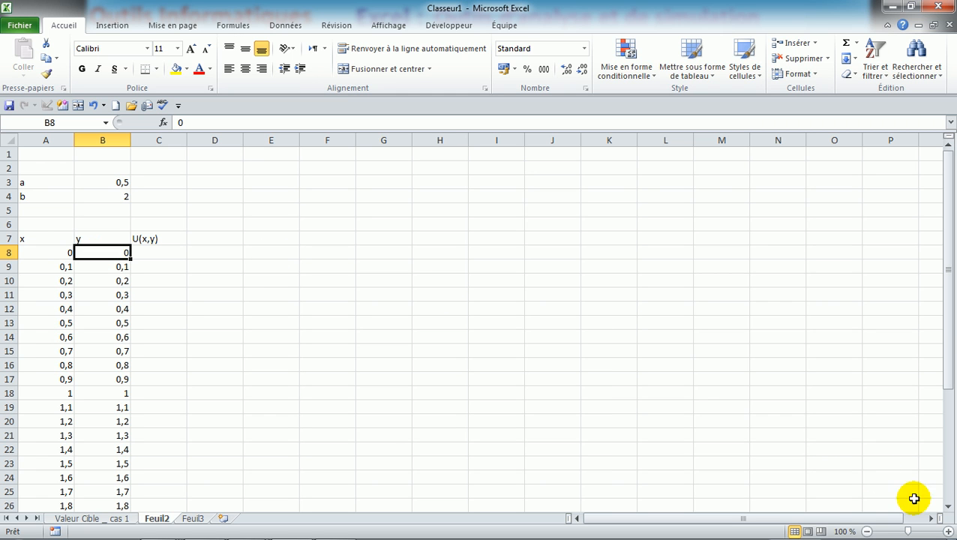
click(949, 529)
click(950, 530)
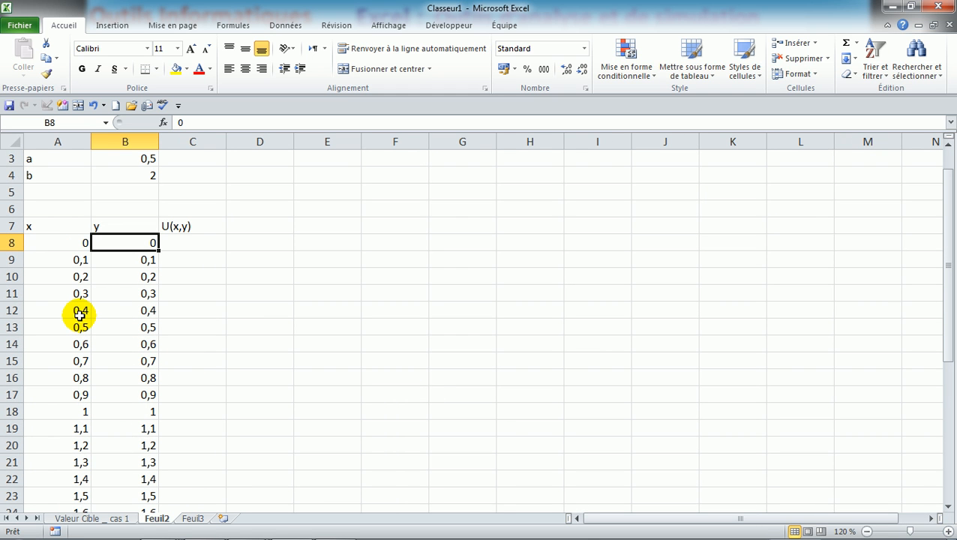
click(197, 253)
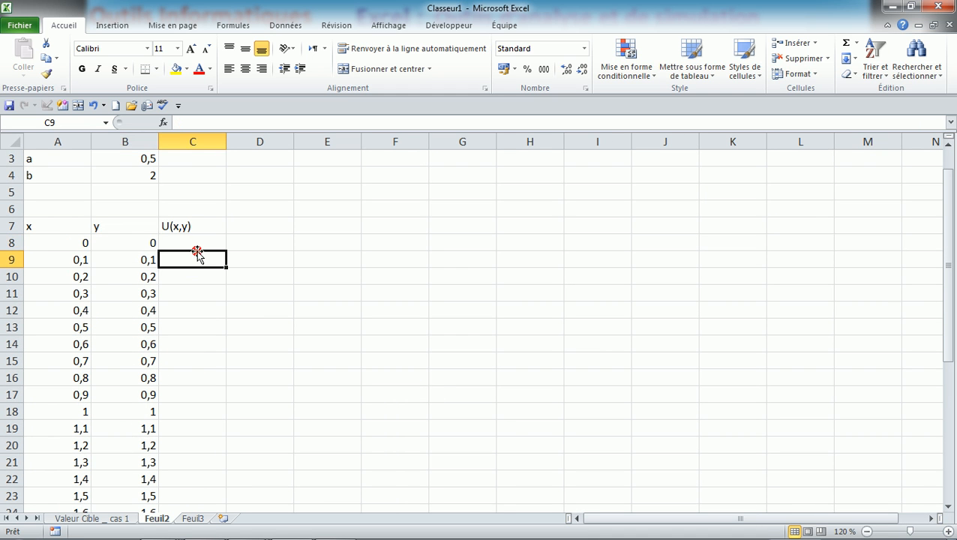
click(192, 242)
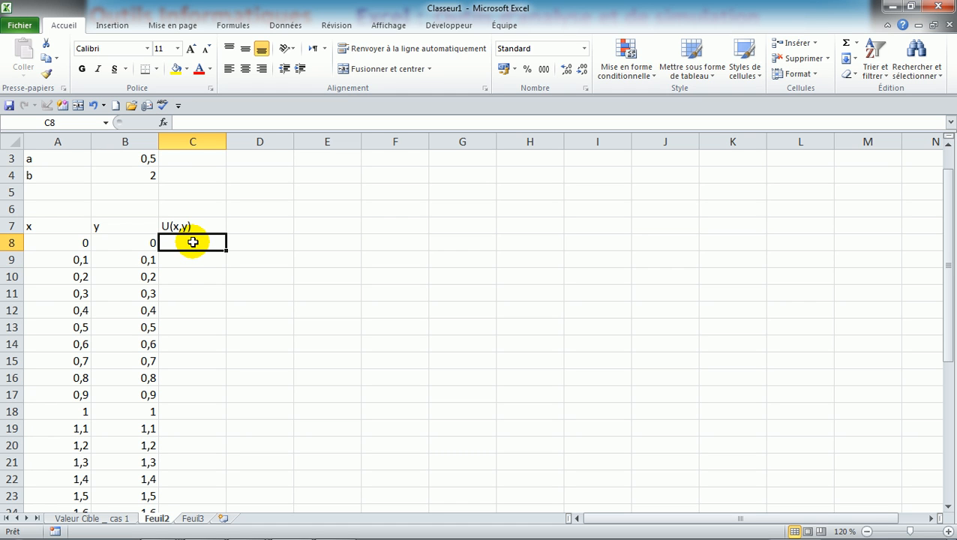
click(141, 159)
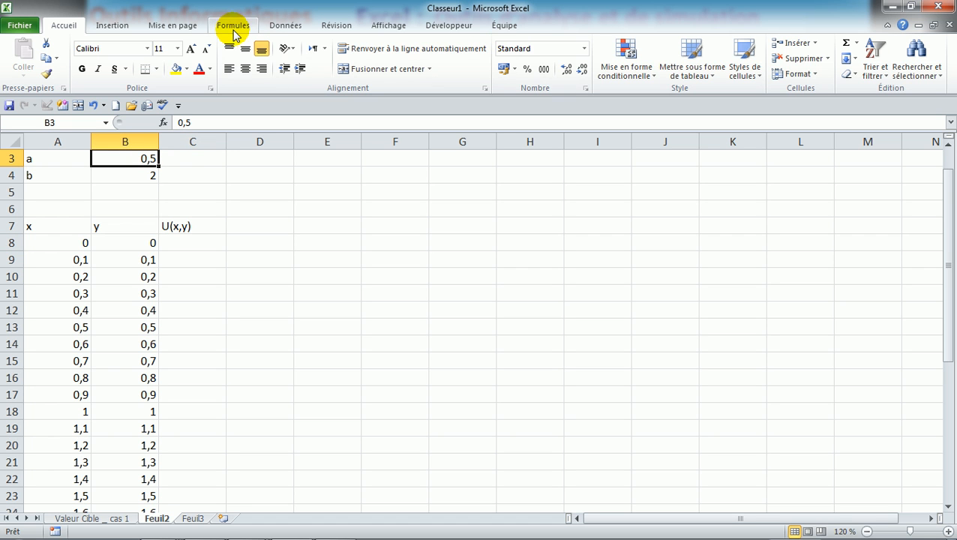
click(255, 26)
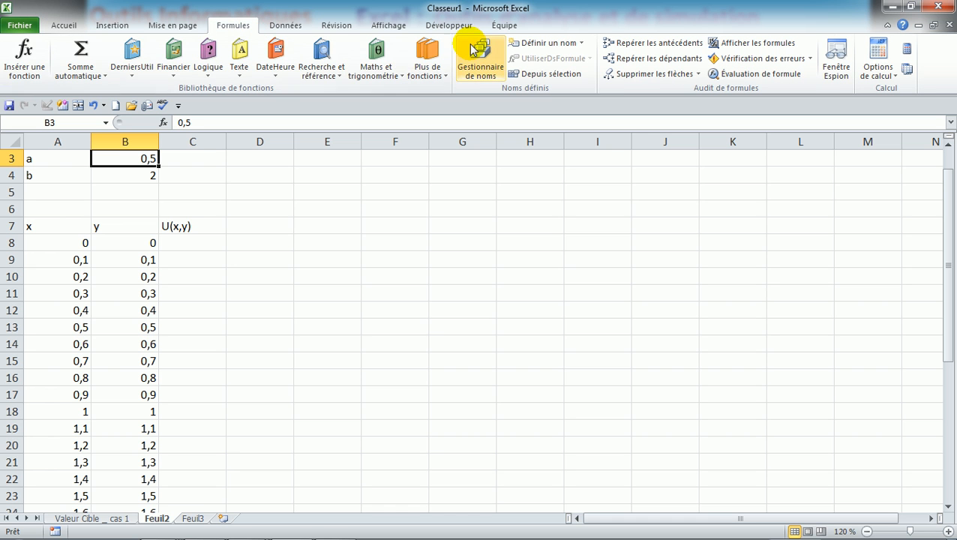
click(480, 64)
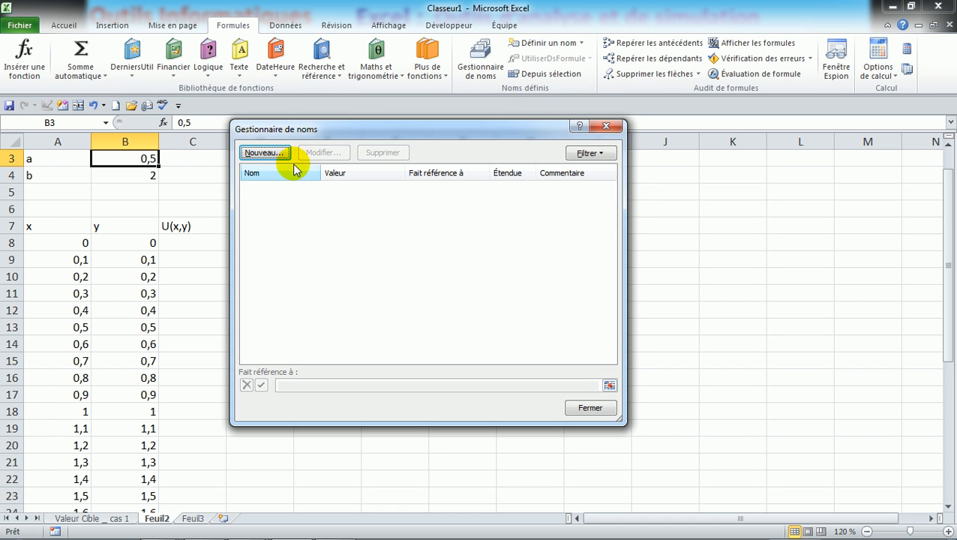
click(277, 155)
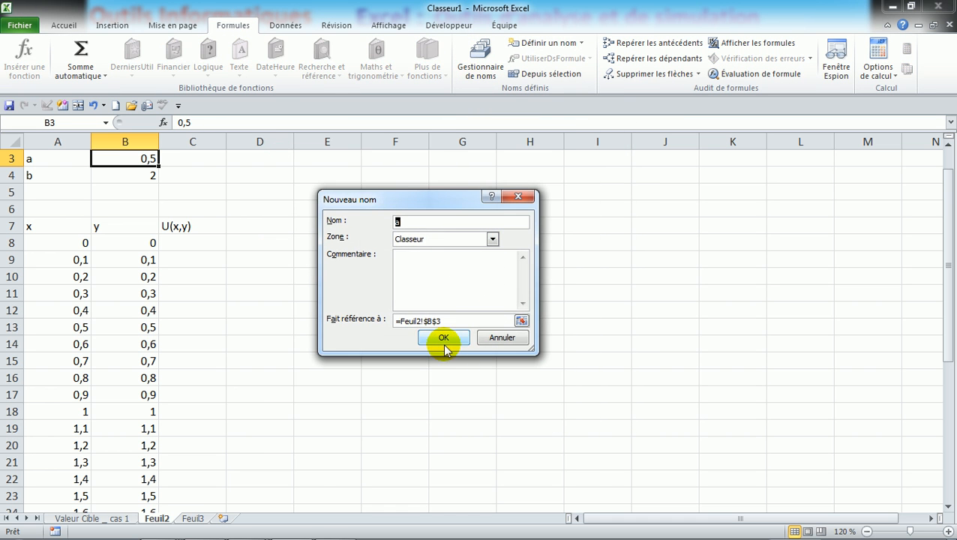
click(443, 339)
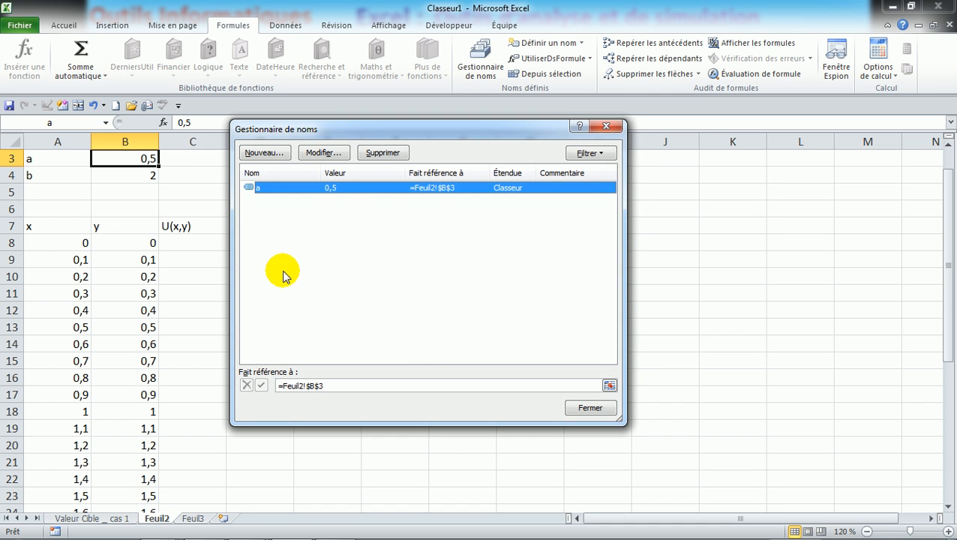
click(606, 126)
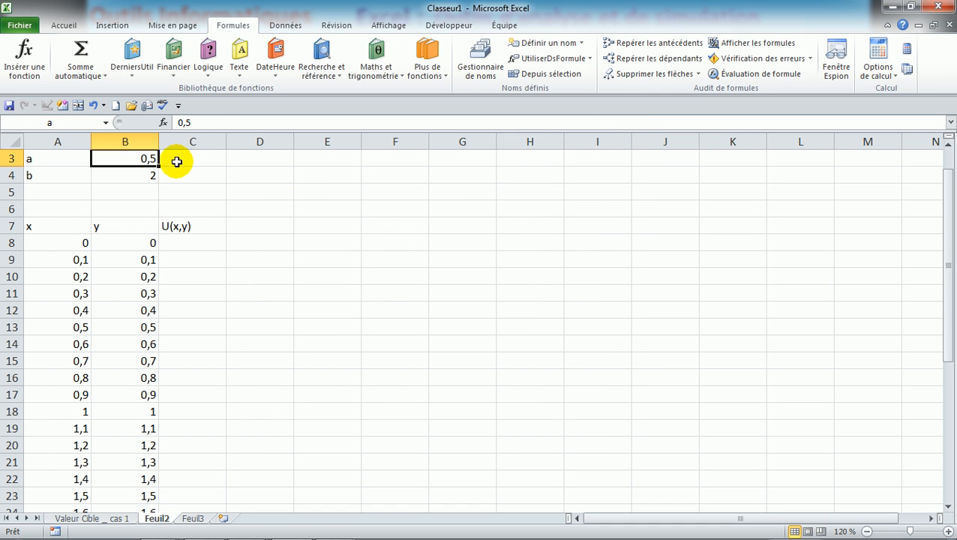
Define the name "b" for cell B4 with workbook scope in the name manager.
click(147, 177)
click(480, 62)
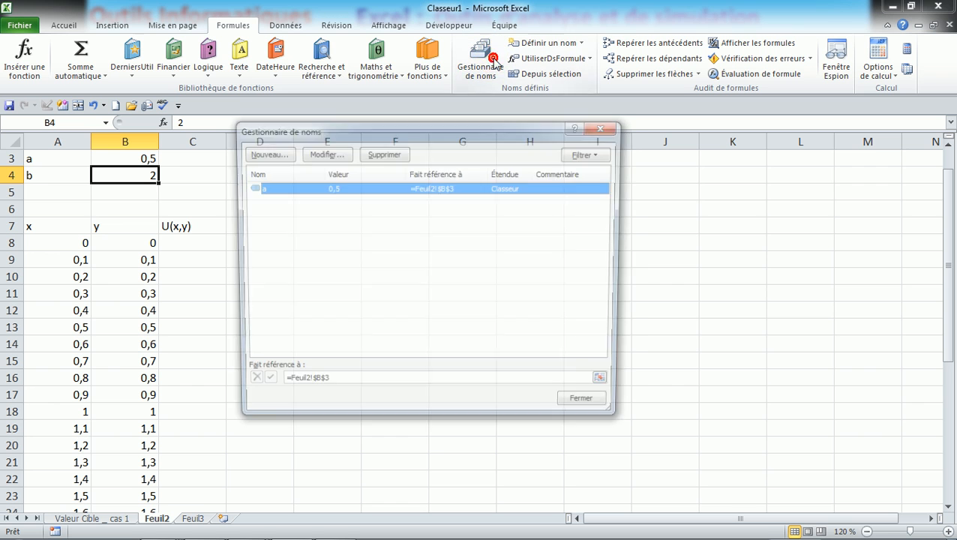
click(264, 153)
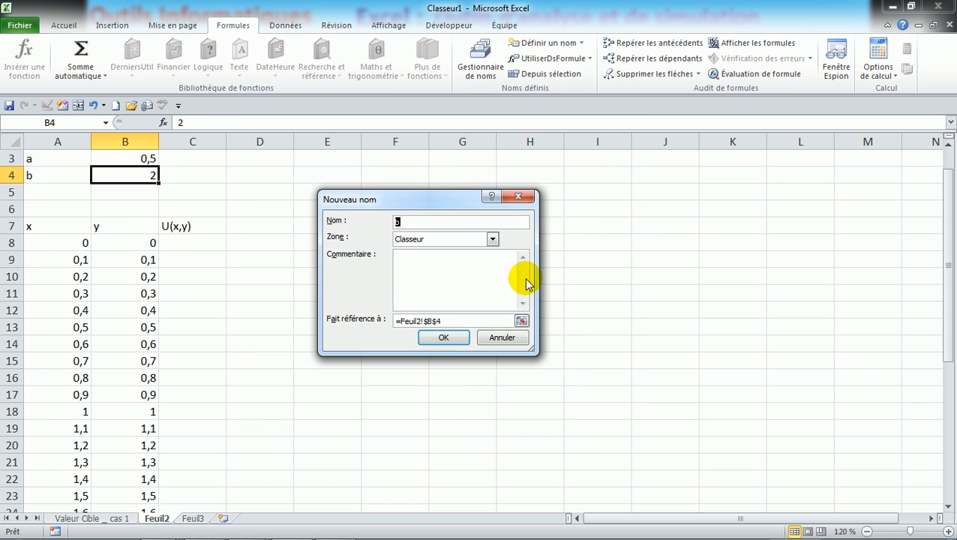
click(444, 340)
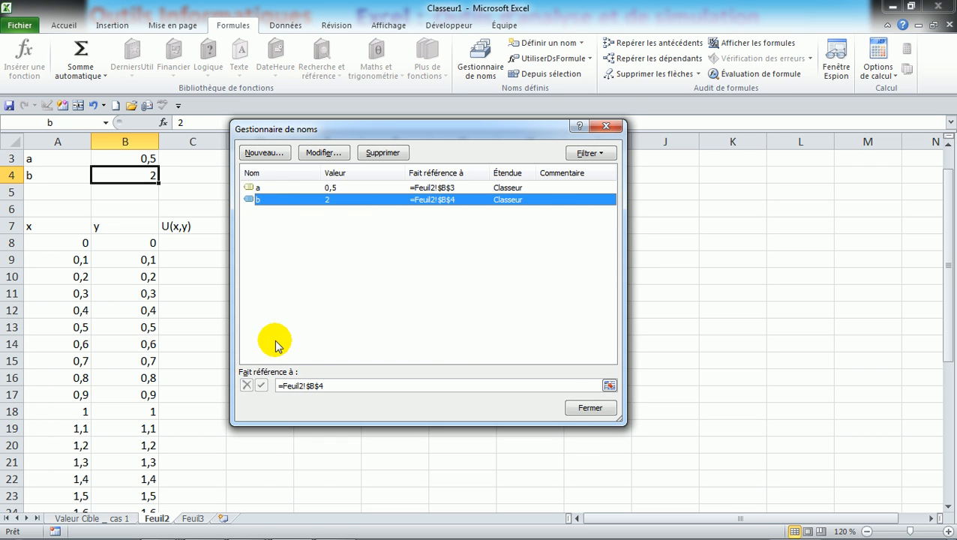
click(583, 414)
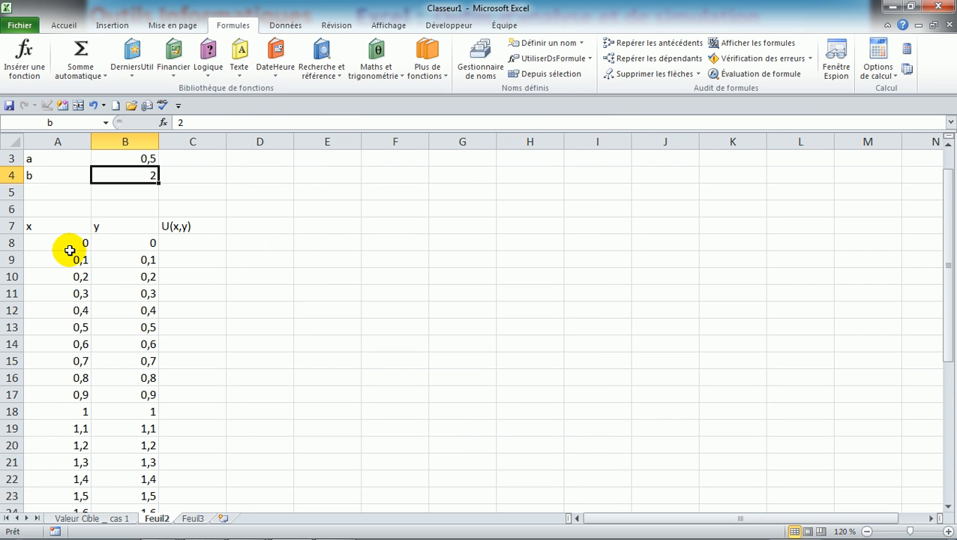
Define the name "X" for the whole of column A with workbook scope in the name manager.
click(66, 247)
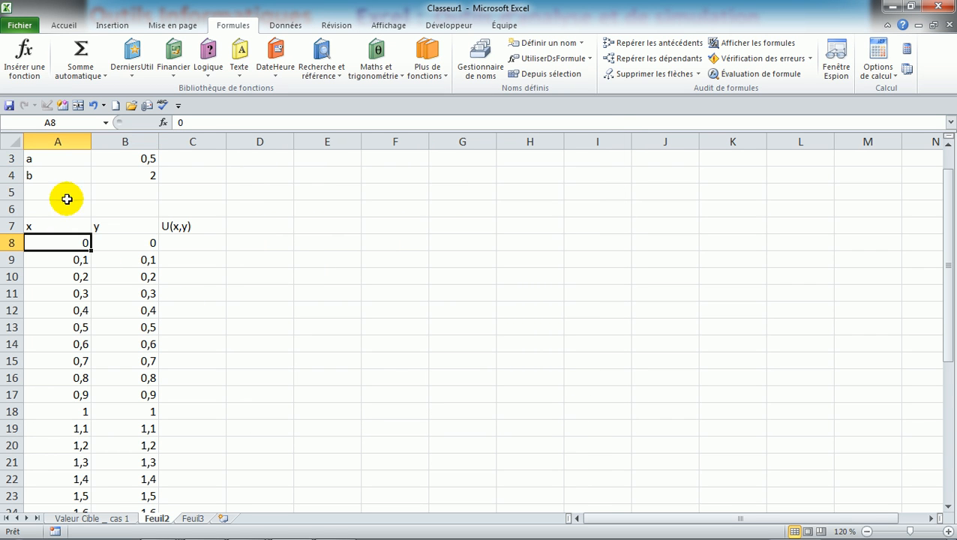
click(74, 143)
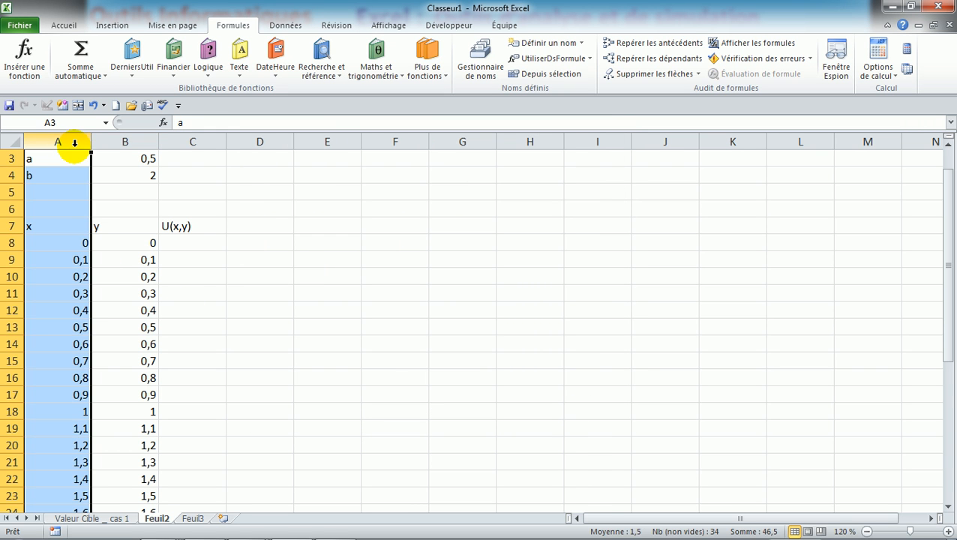
click(481, 60)
click(261, 154)
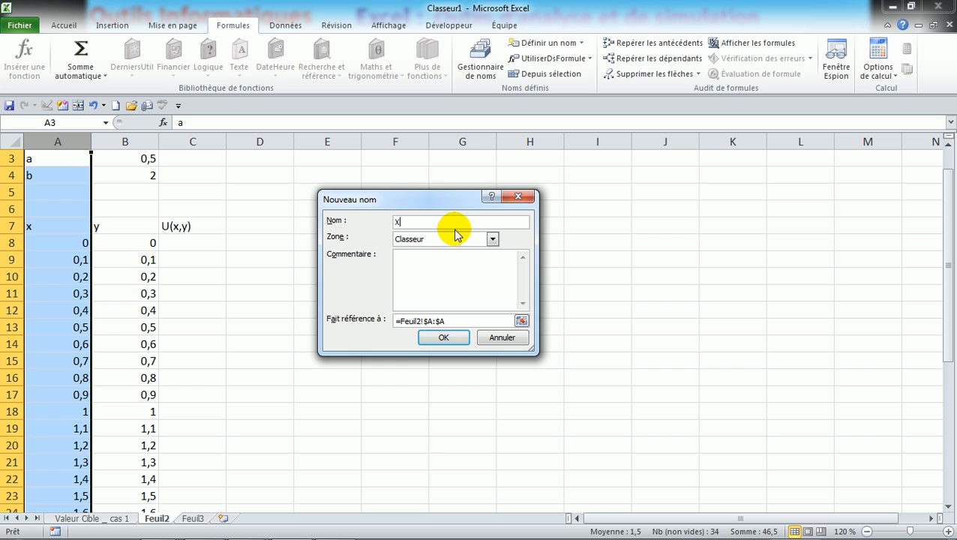
text(X)
click(450, 338)
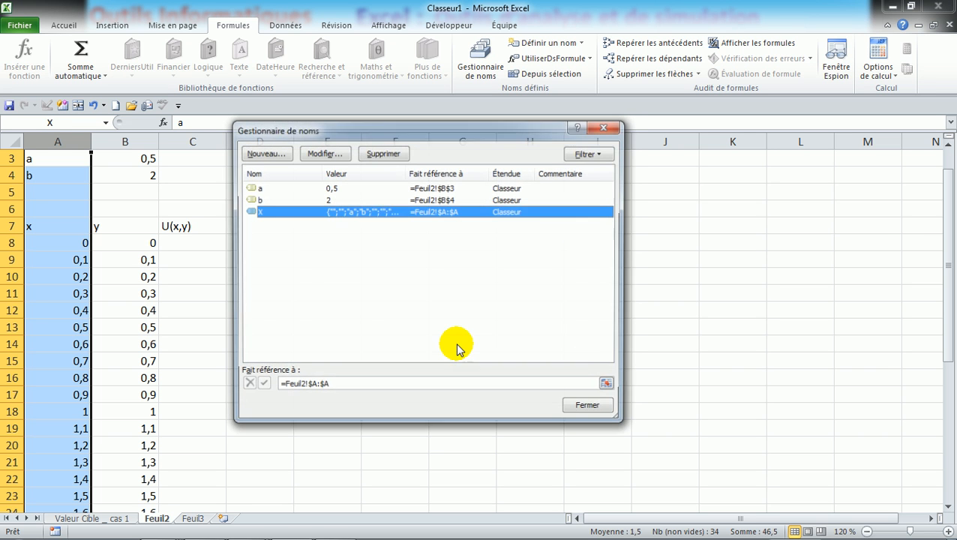
click(586, 403)
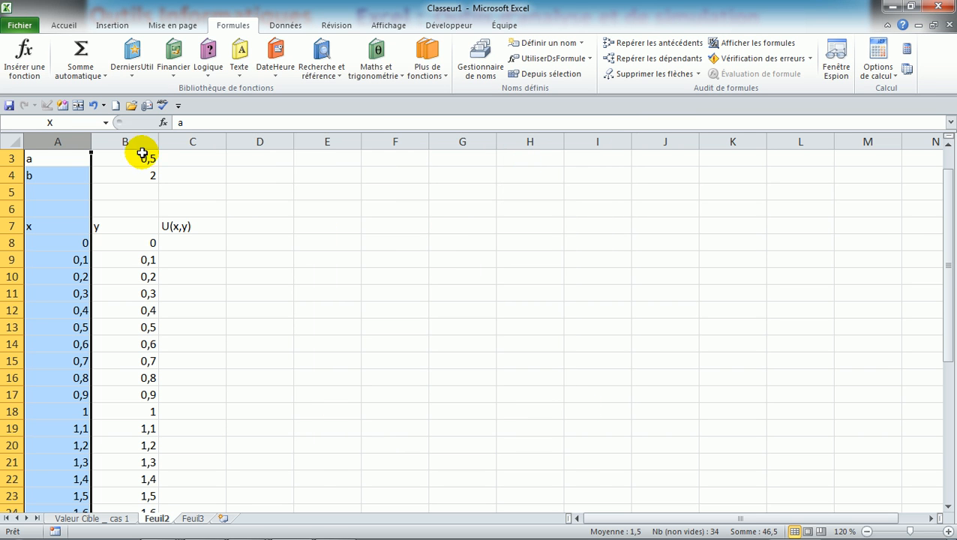
Define the name "Y" for the whole of column B with workbook scope in the name manager.
click(127, 141)
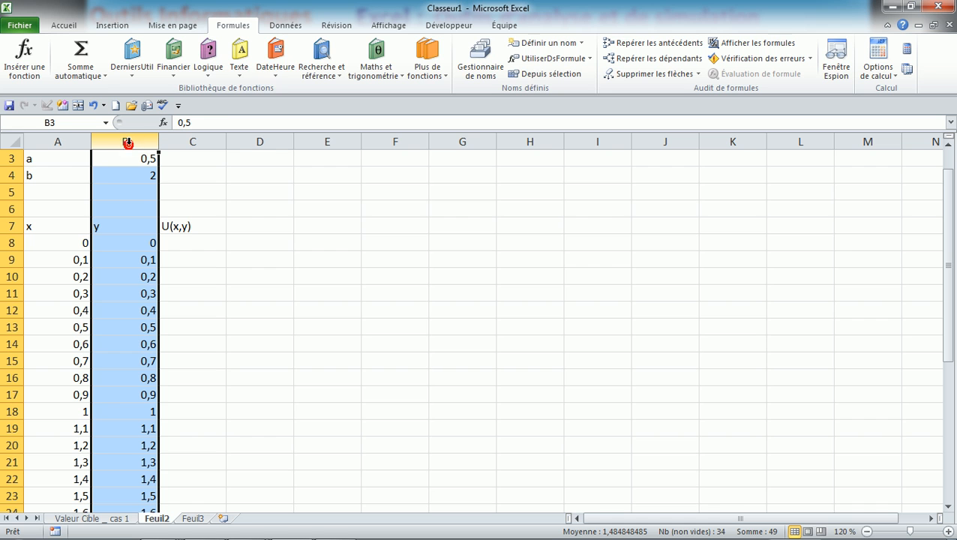
click(471, 71)
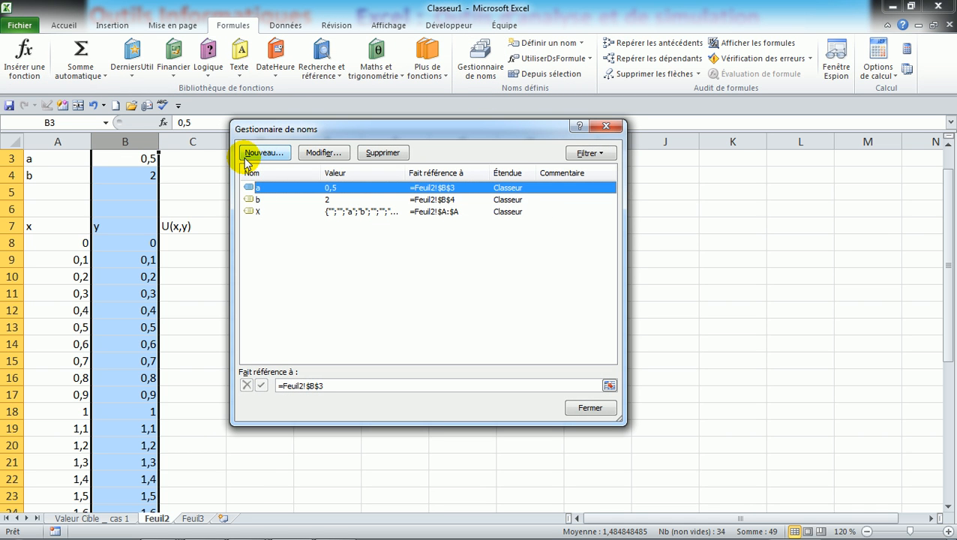
click(263, 154)
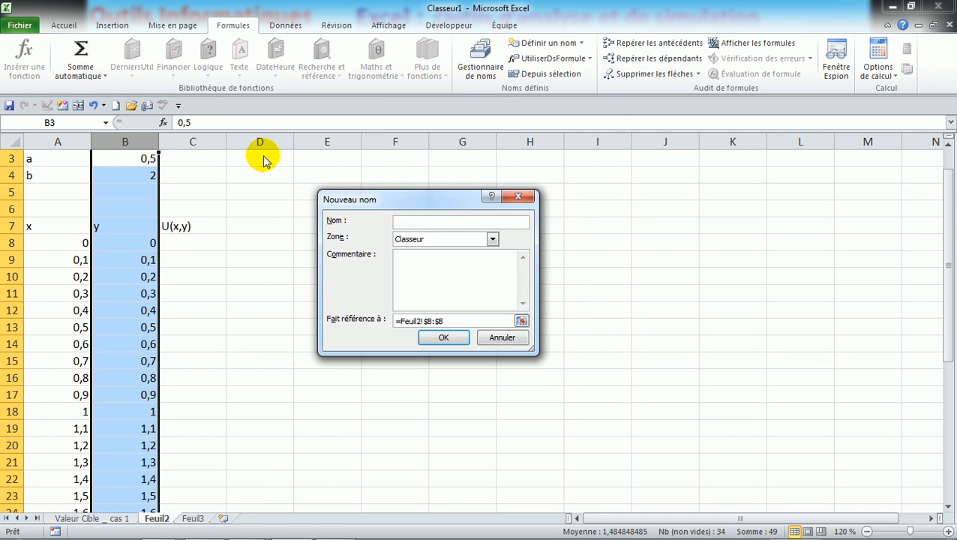
click(456, 342)
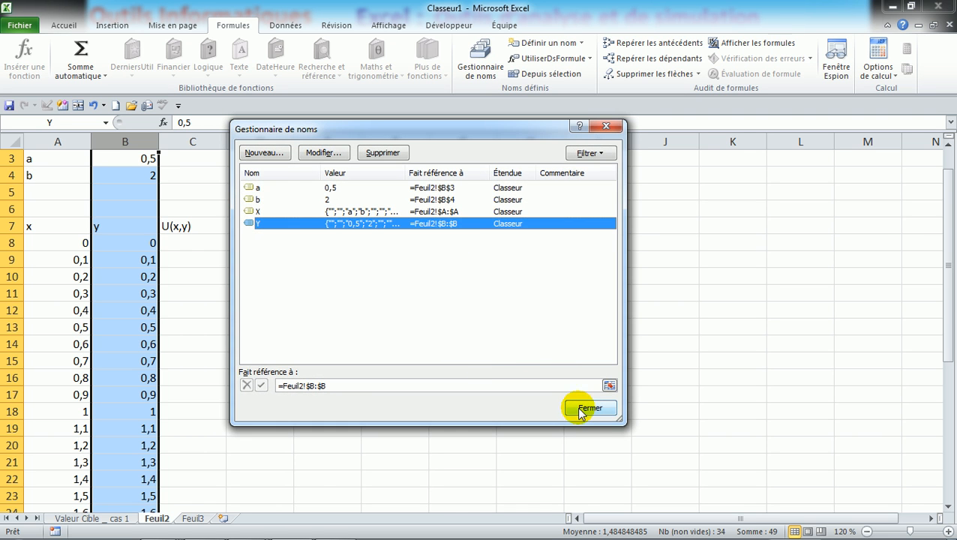
click(581, 398)
Enter the formula =a^x*b^y in cell C8, using the defined names.
click(197, 248)
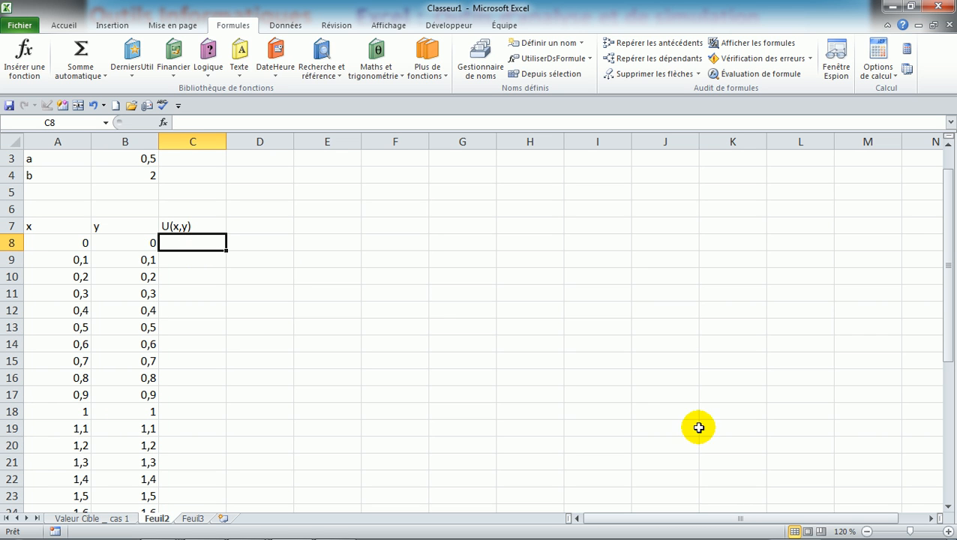
click(949, 531)
click(948, 531)
click(948, 531)
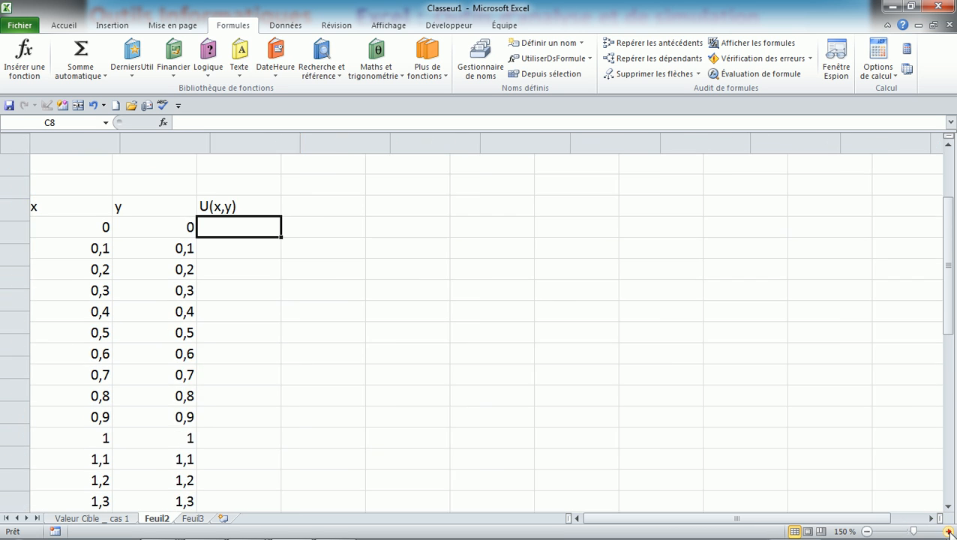
click(948, 531)
text(=)
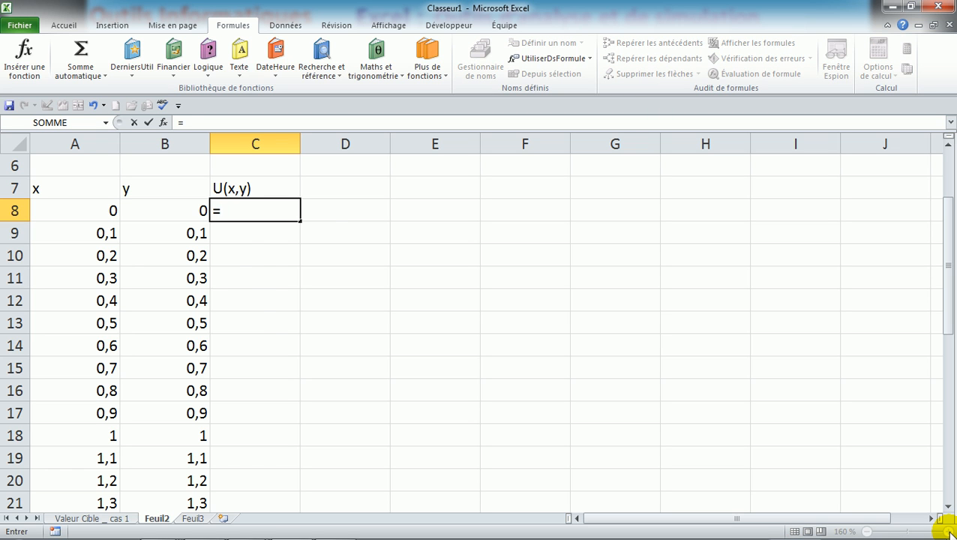
text(a)
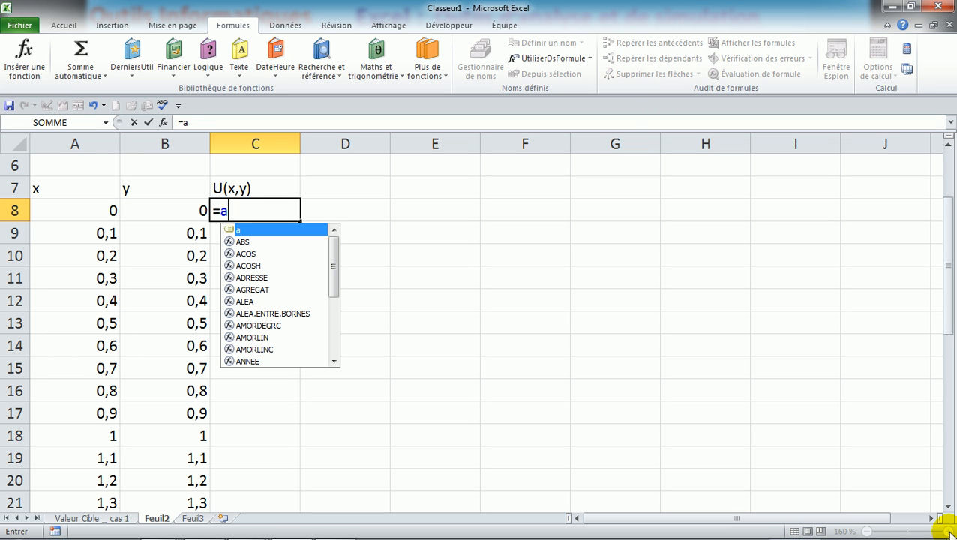
key(Escape)
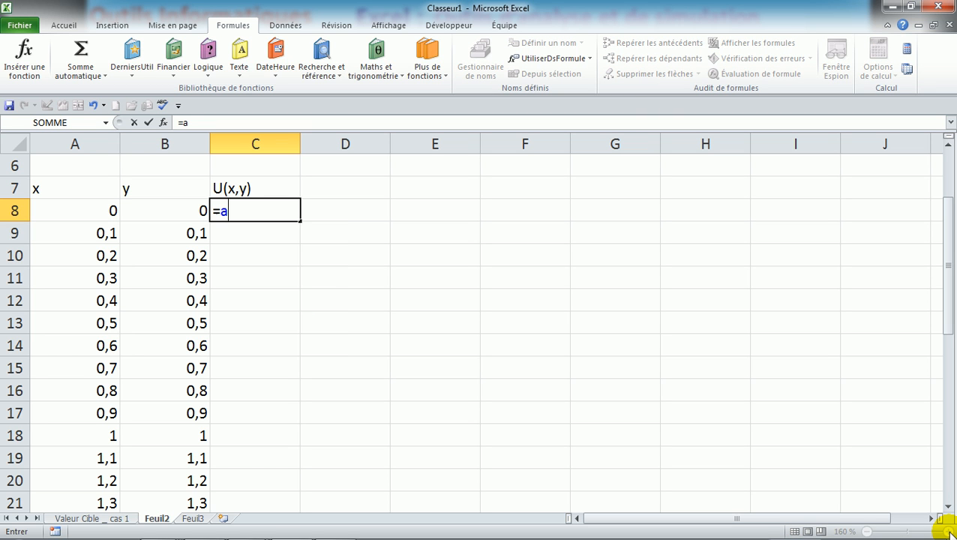
text(^x)
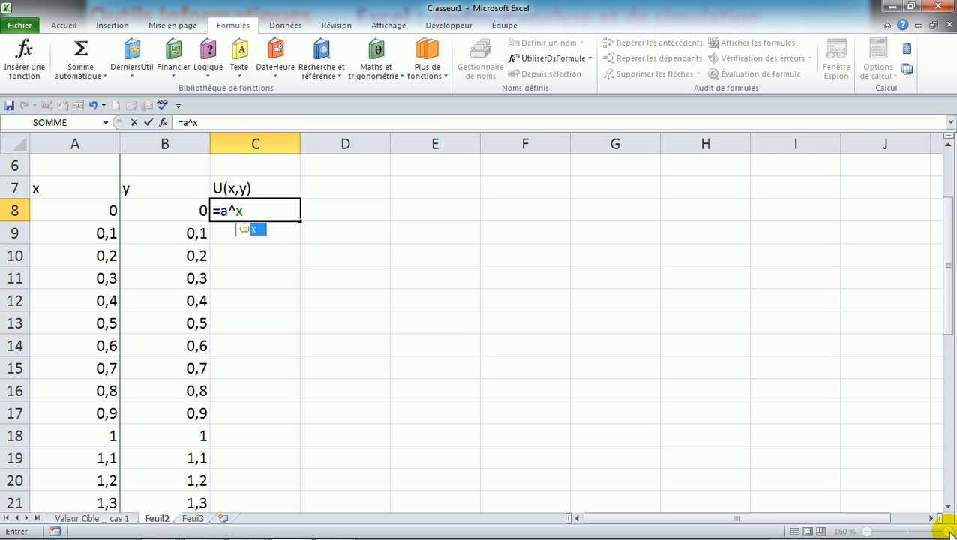
text(*b)
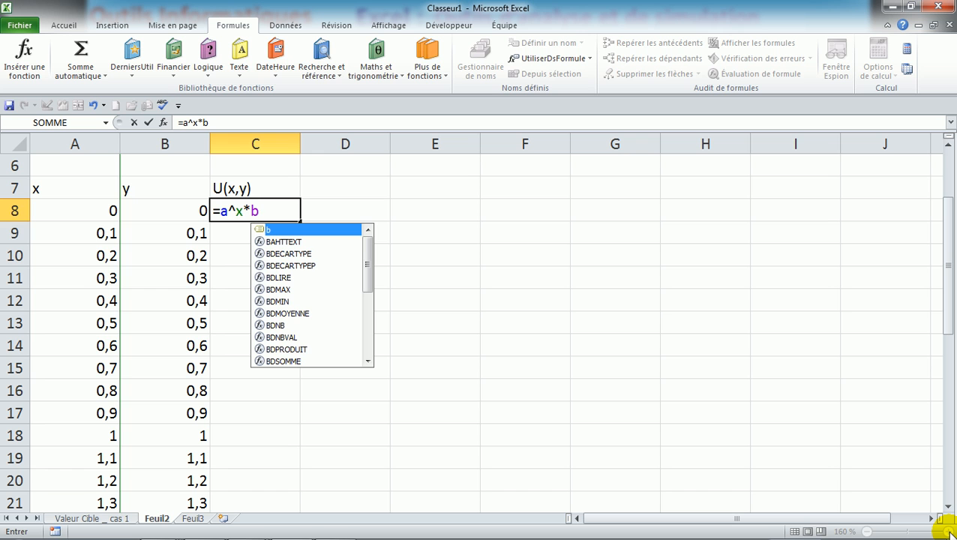
text(^y)
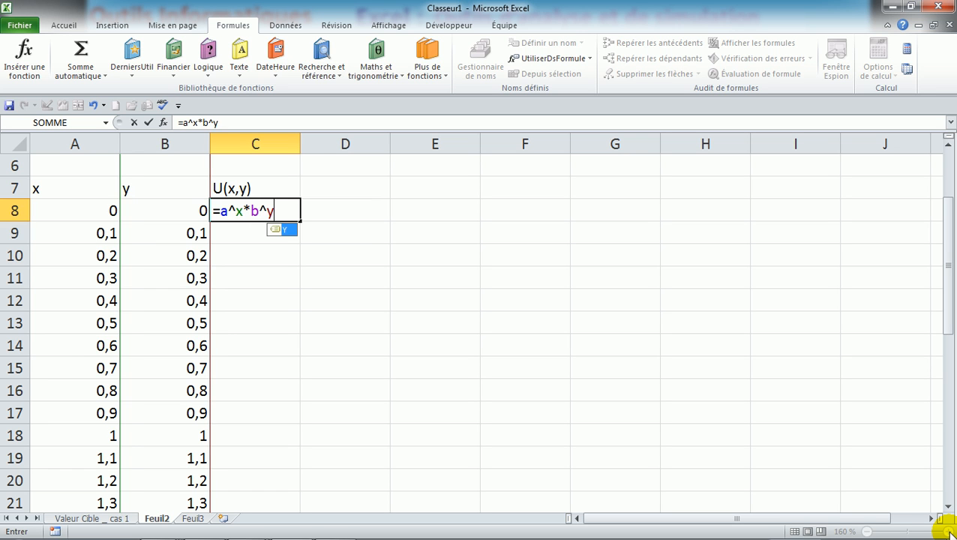
key(Return)
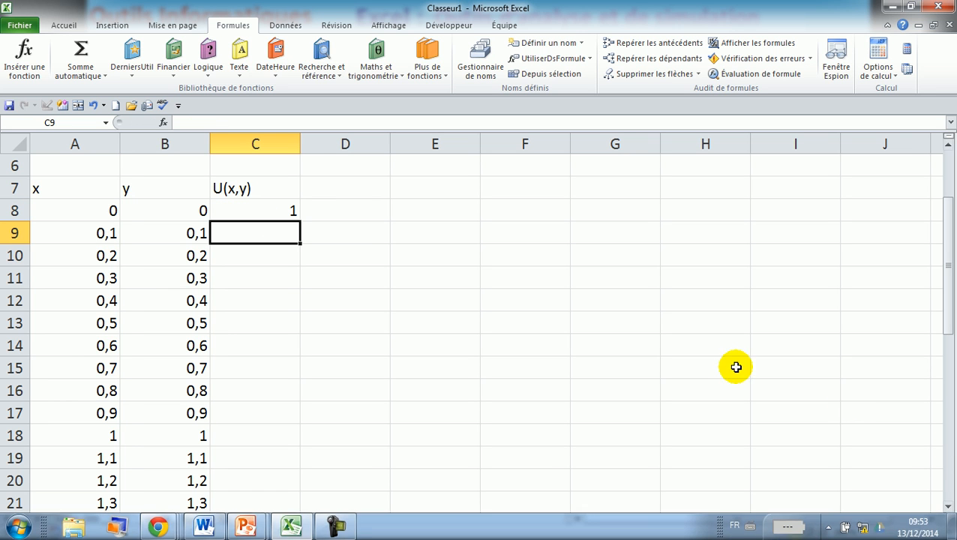
Fill the formula from cell C8 down the U(x,y) column alongside the x and y series.
click(286, 218)
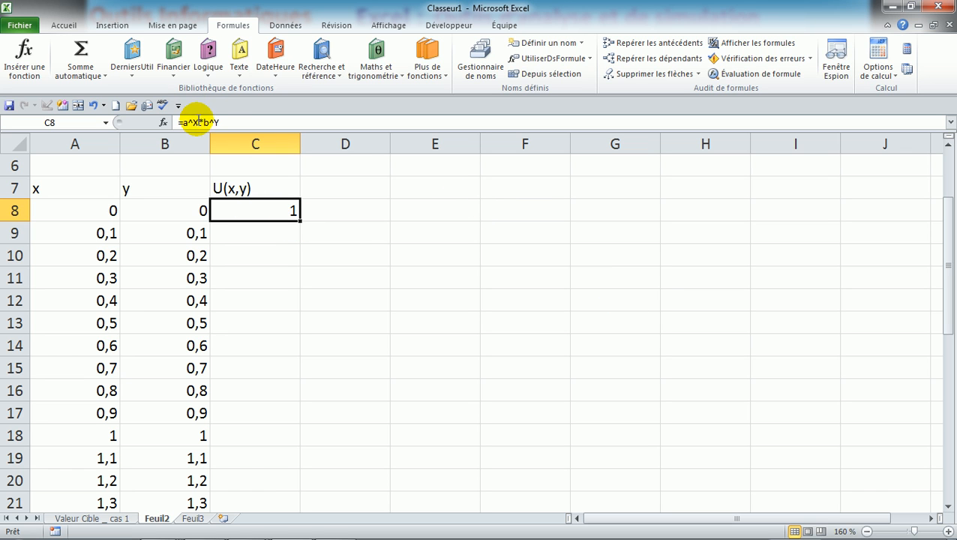
click(198, 122)
click(288, 212)
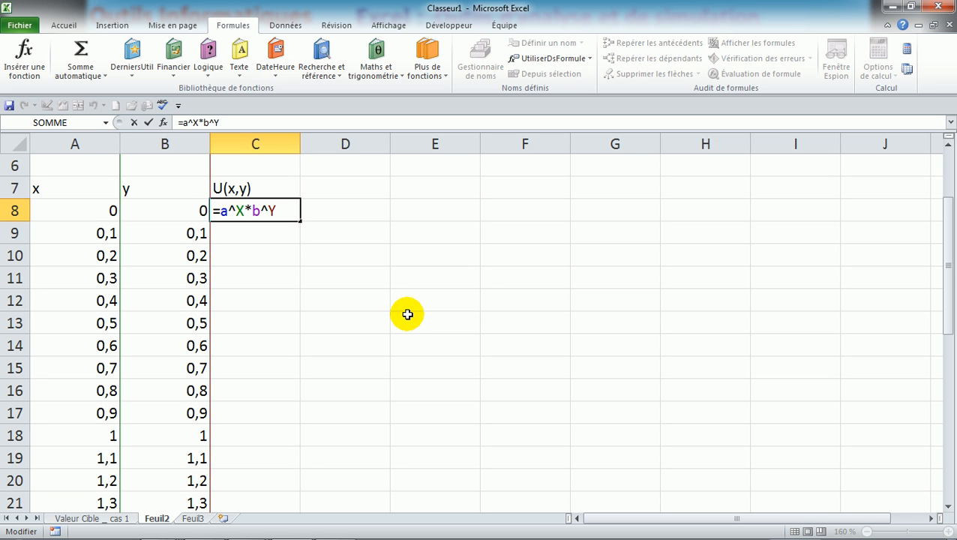
key(Return)
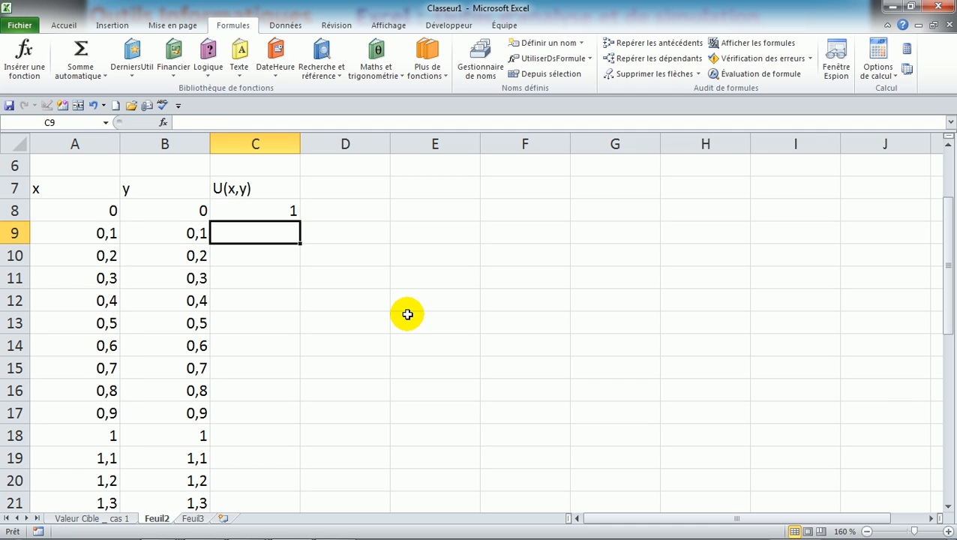
key(Up)
key(Up)
key(Down)
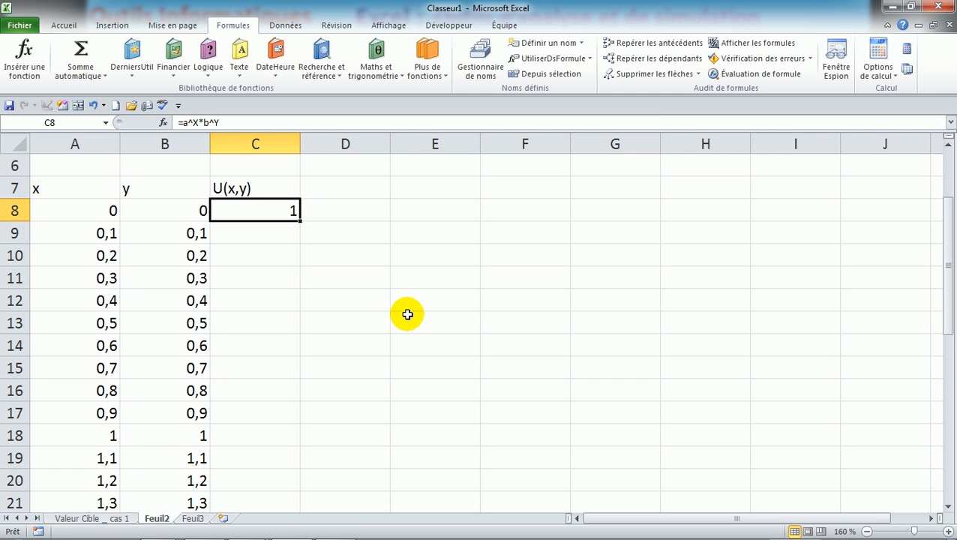
double_click(299, 222)
Examine the filled formulas in the U(x,y) column and the cells above them, cell by cell.
click(278, 213)
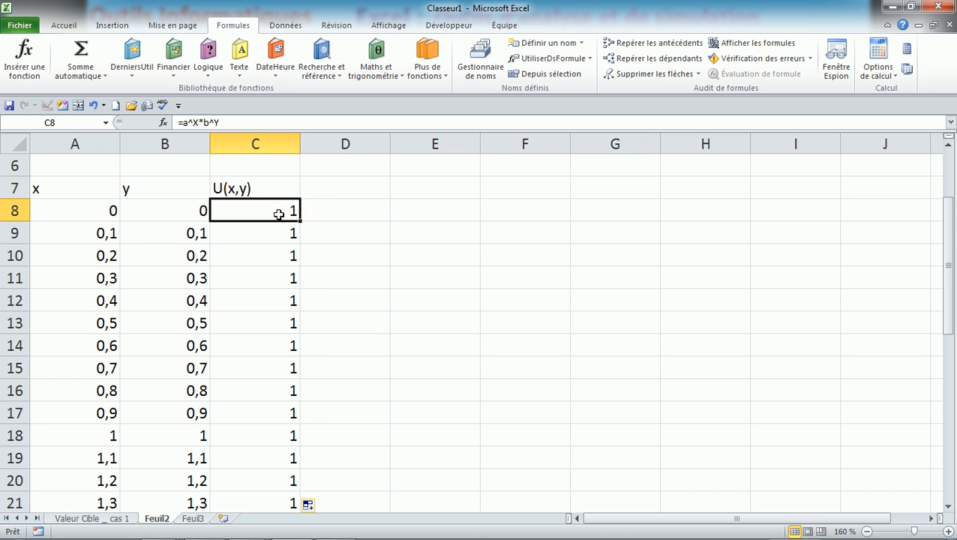
key(Down)
key(Down)
key(Down)
key(Up)
key(Up)
key(Up)
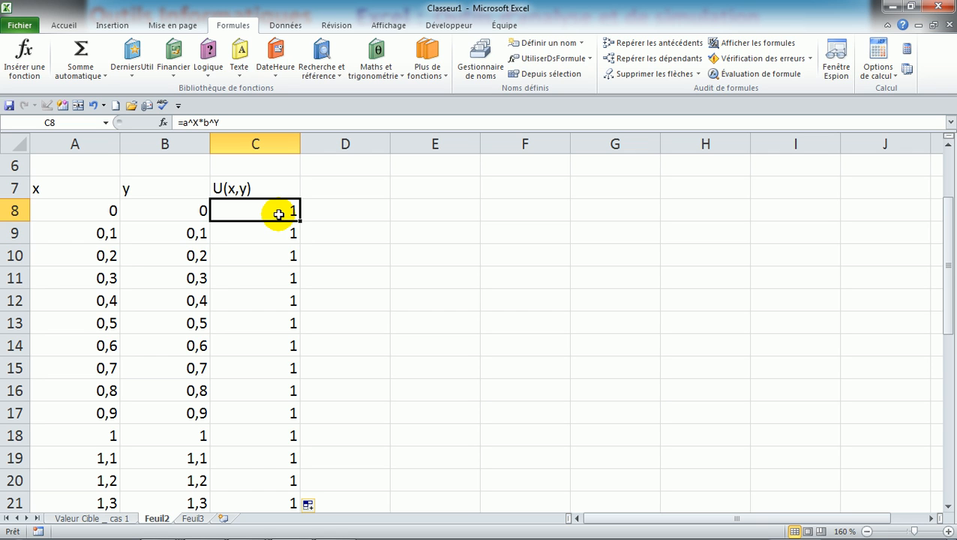
key(Up)
key(Up)
key(Up)
key(Up)
key(Down)
key(Down)
key(Down)
key(Down)
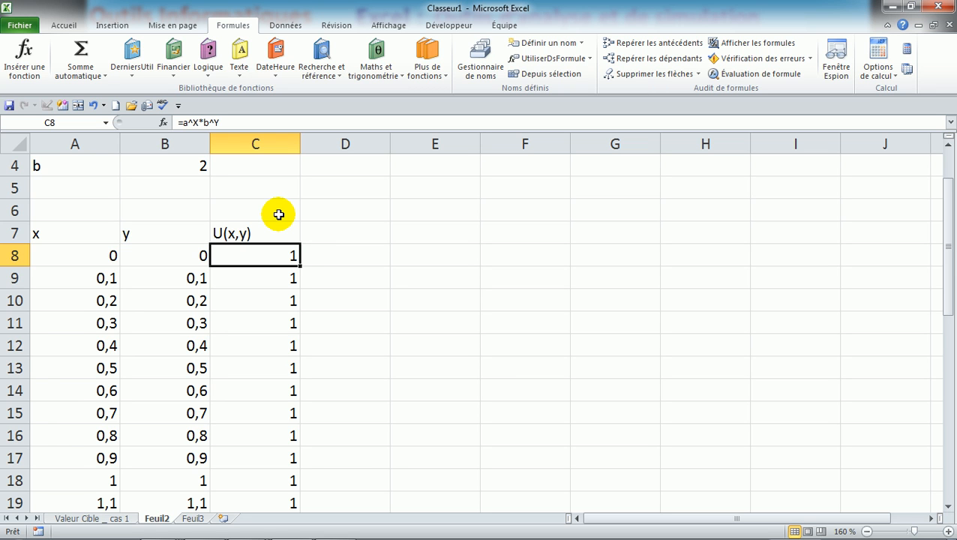
key(Down)
key(Down)
key(Up)
key(Up)
key(Up)
key(Up)
key(Up)
key(Up)
key(Up)
key(Down)
key(Down)
key(Down)
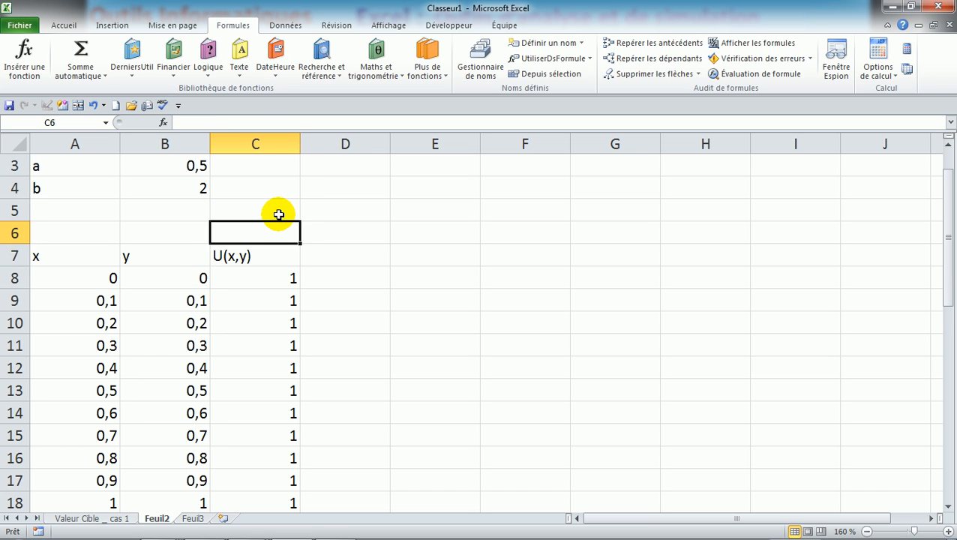
key(Down)
key(Down)
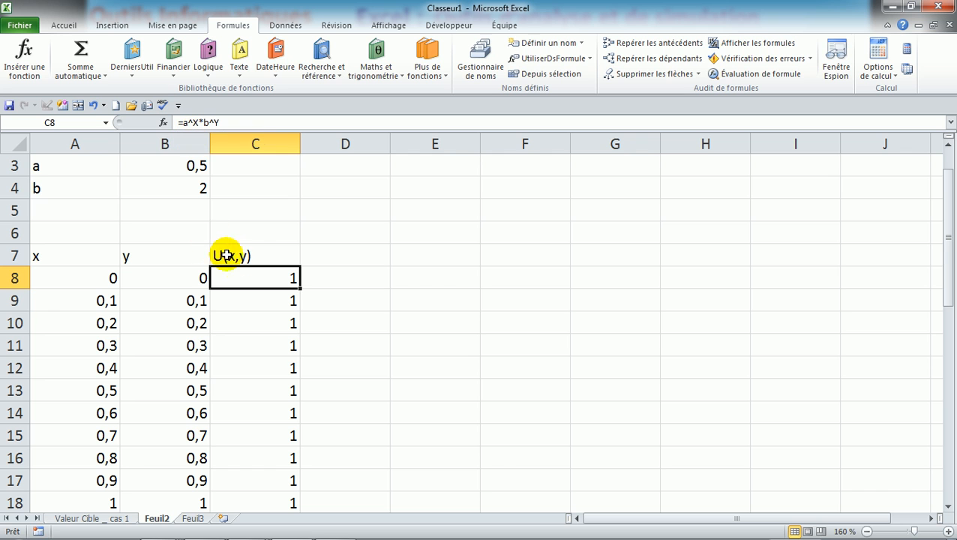
Inspect which cells and columns the names in the formula of cell C8 refer to, keeping the formula as it is.
click(176, 124)
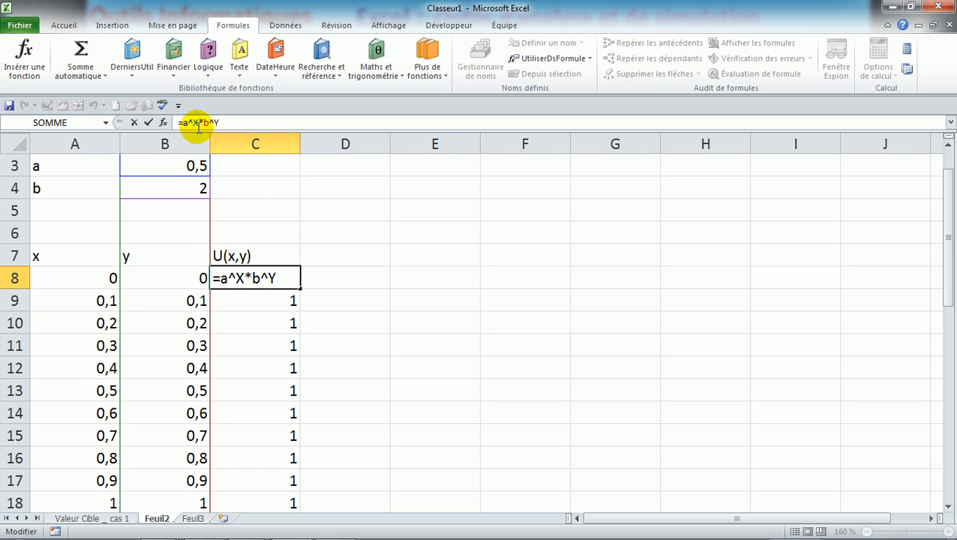
click(238, 279)
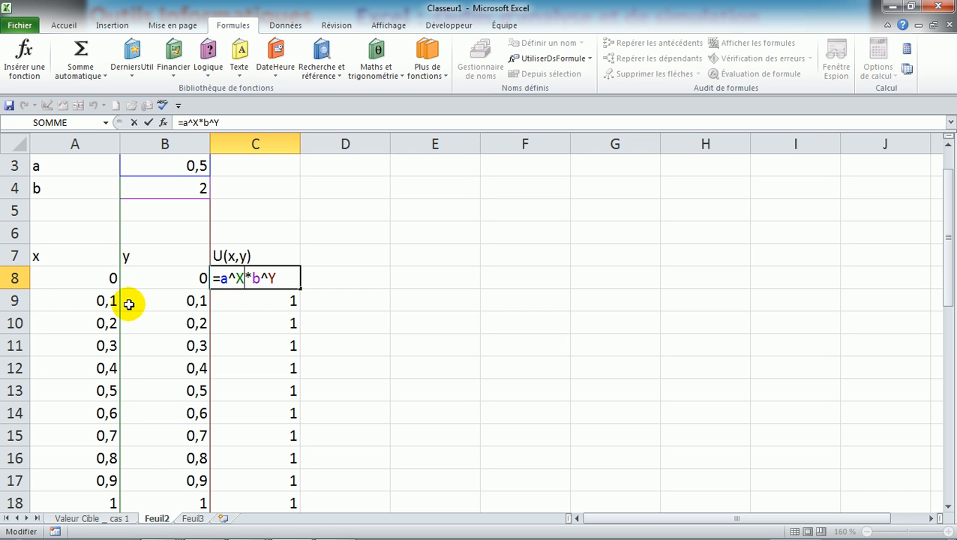
click(268, 279)
click(278, 279)
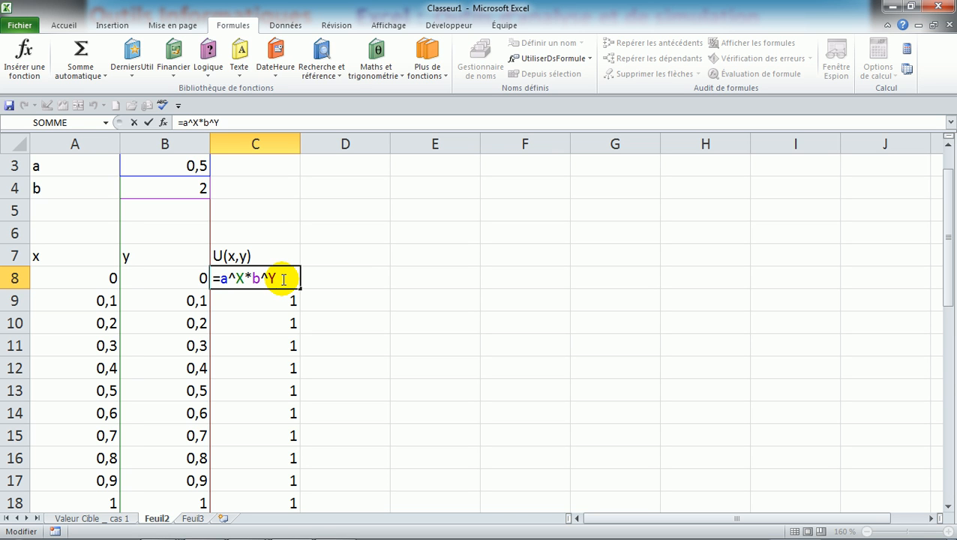
key(ctrl+Return)
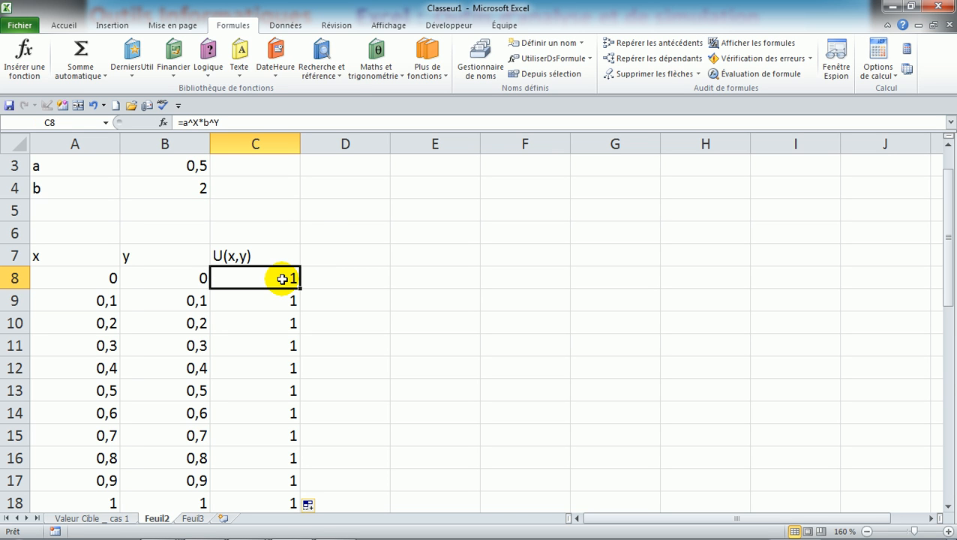
Check in the name manager which columns of Feuil2 the names X and Y refer to, keeping both definitions as they are.
click(480, 60)
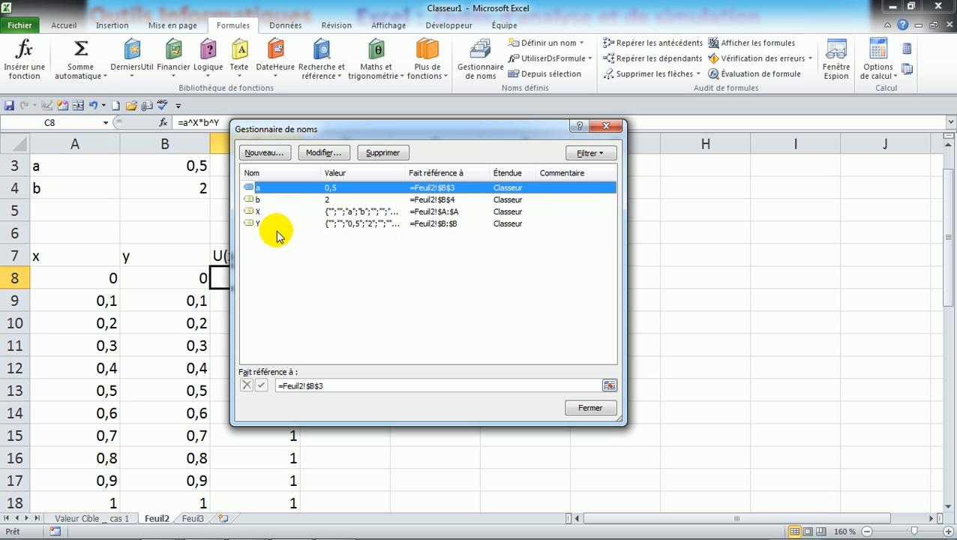
click(255, 212)
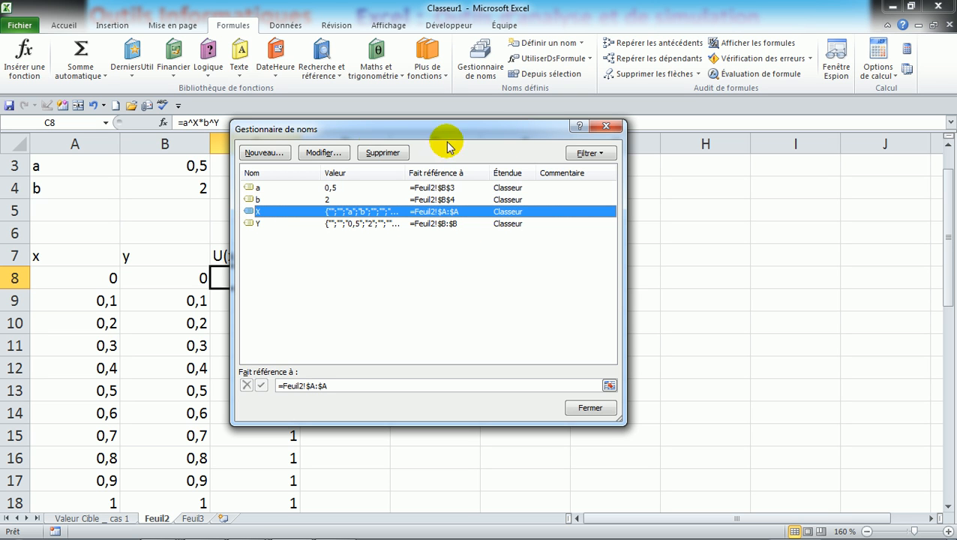
click(323, 152)
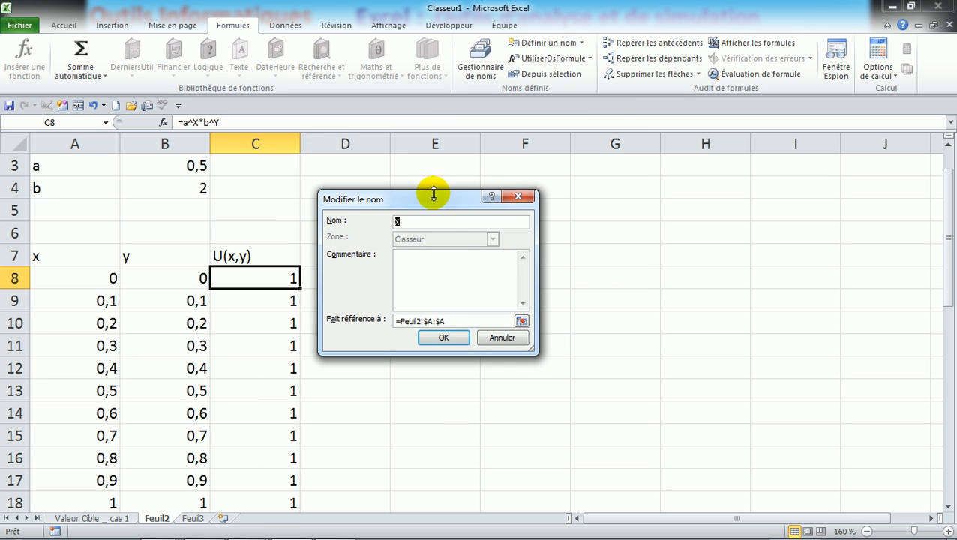
click(455, 321)
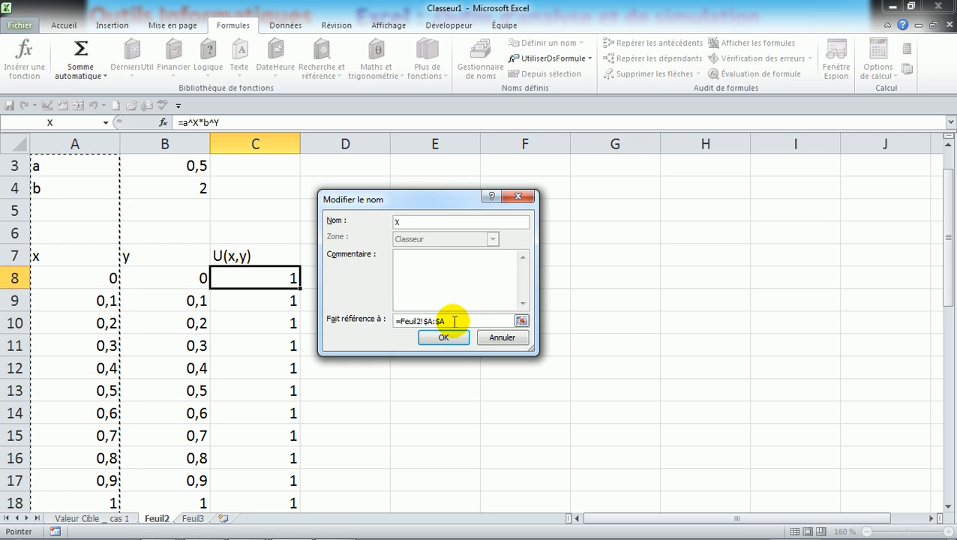
click(502, 338)
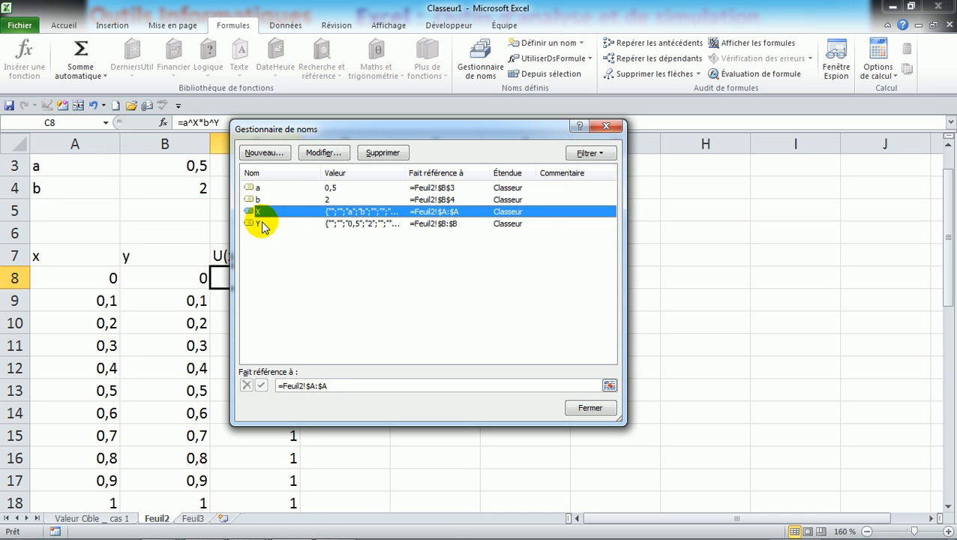
click(263, 225)
click(330, 153)
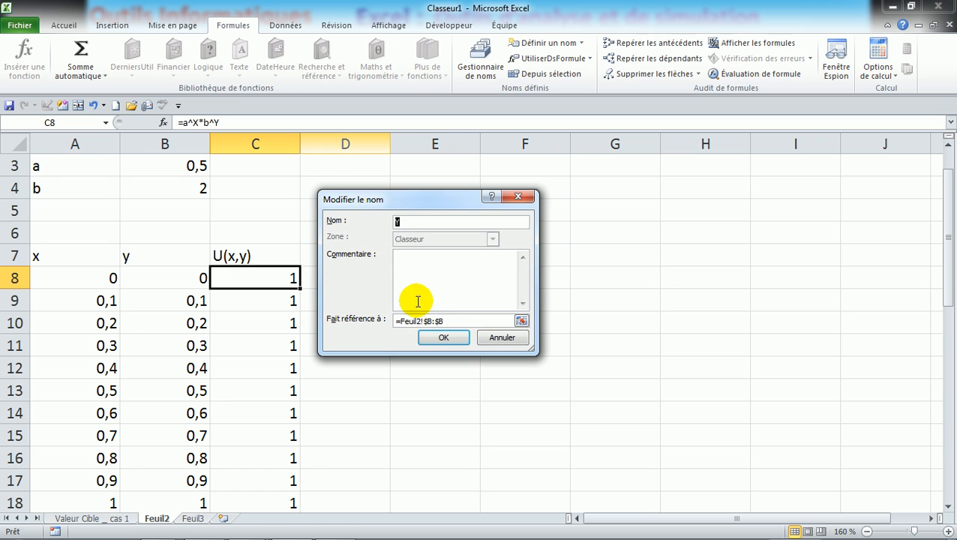
click(435, 321)
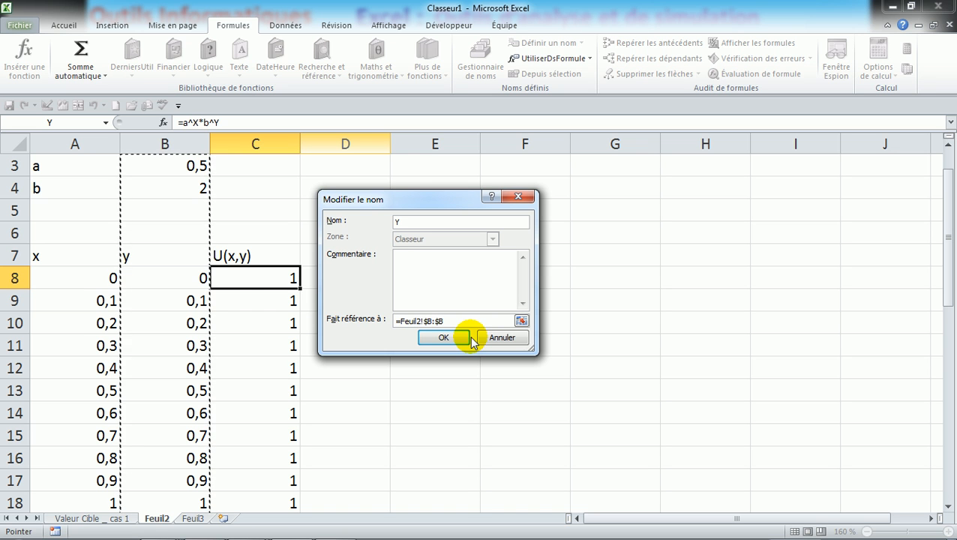
click(453, 337)
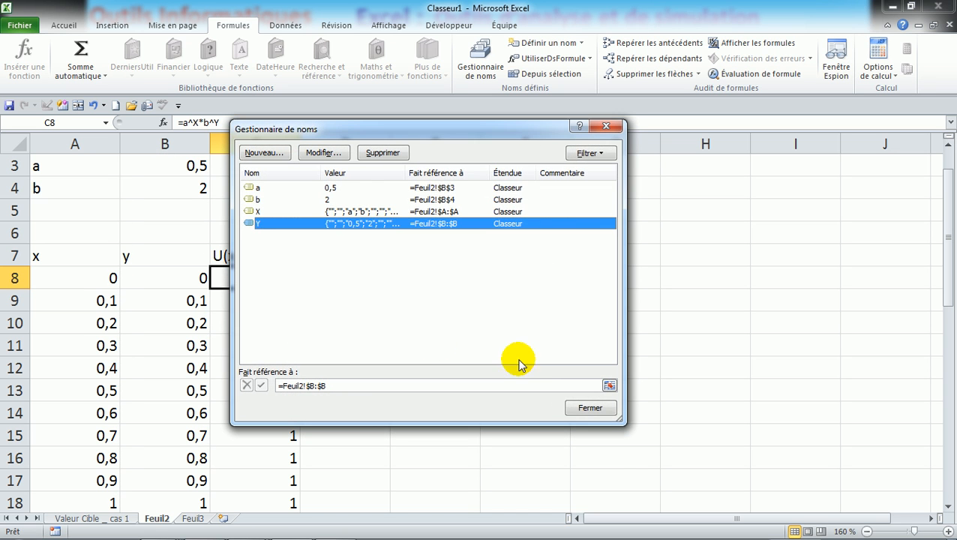
click(582, 406)
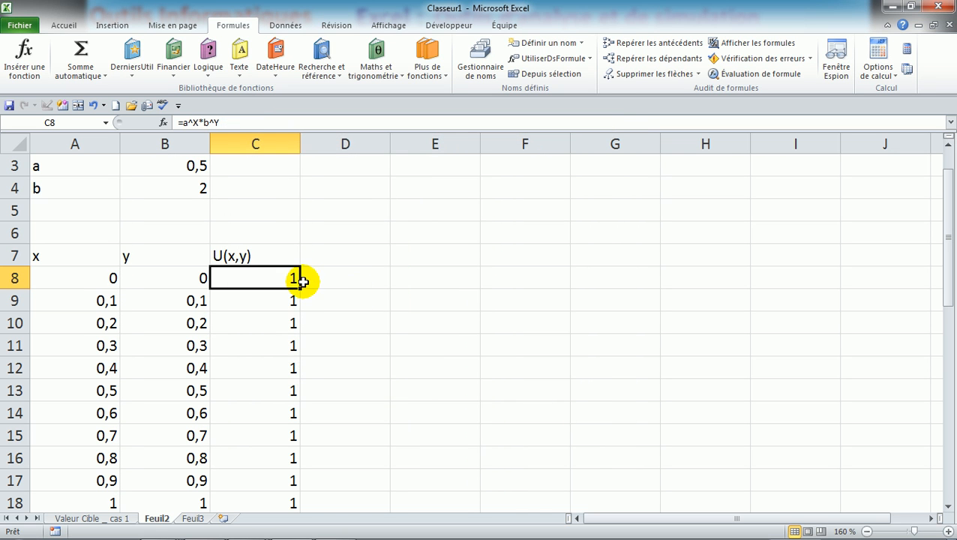
Enter the test formulas =x in cell D8 and =y in cell E8 to try out the column names.
click(358, 282)
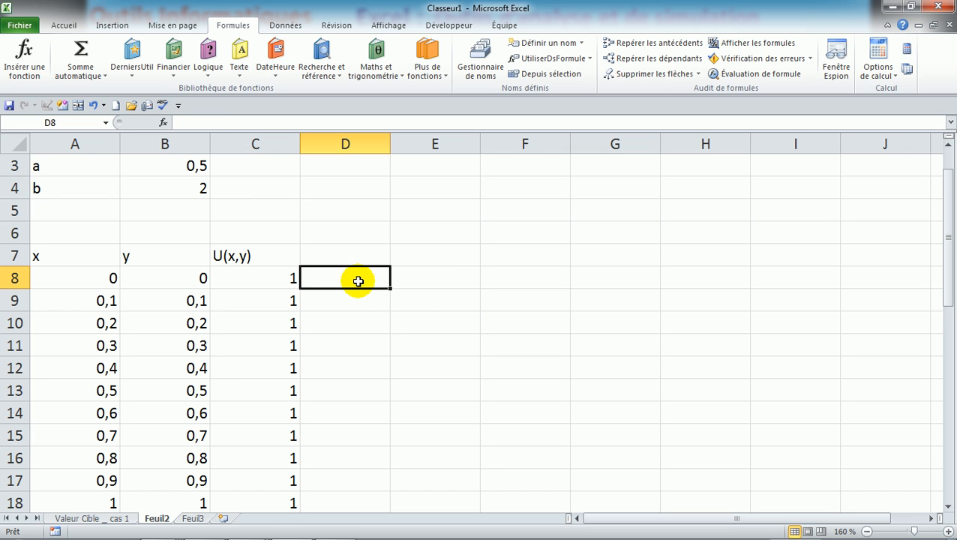
text(=x)
key(Return)
click(359, 282)
key(Right)
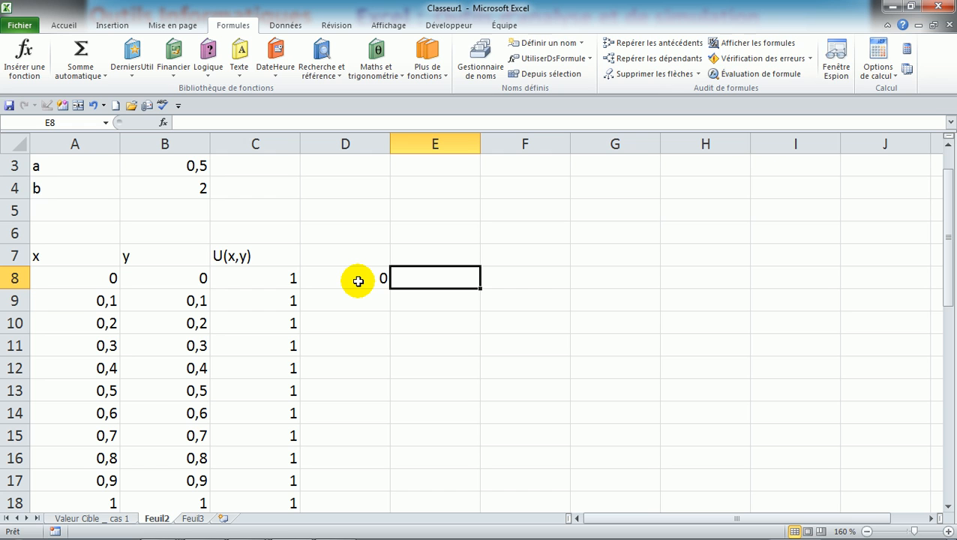
text(=y)
key(Return)
key(Up)
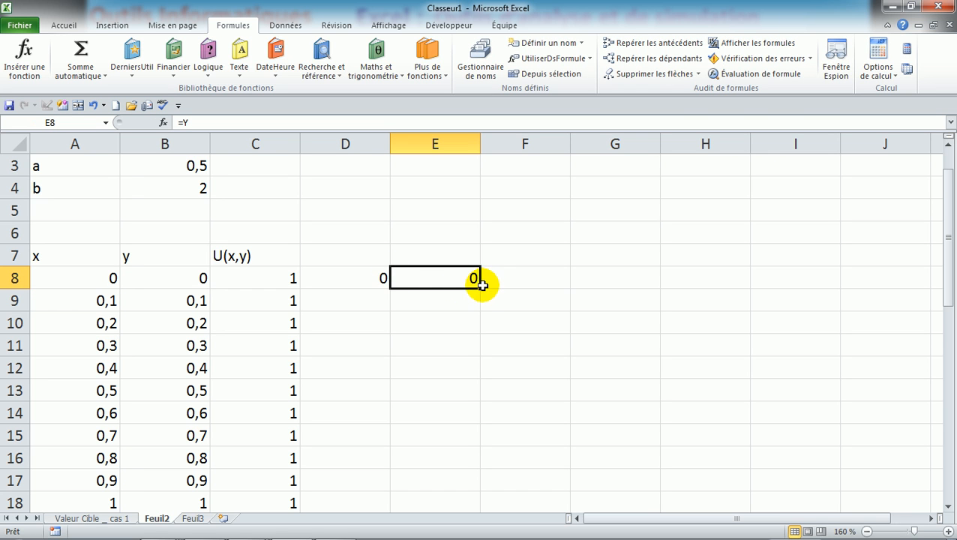
Fill the test formula =Y from cell E8 down to E12 and inspect the reference in cell E10.
drag(479, 288, 487, 373)
click(463, 324)
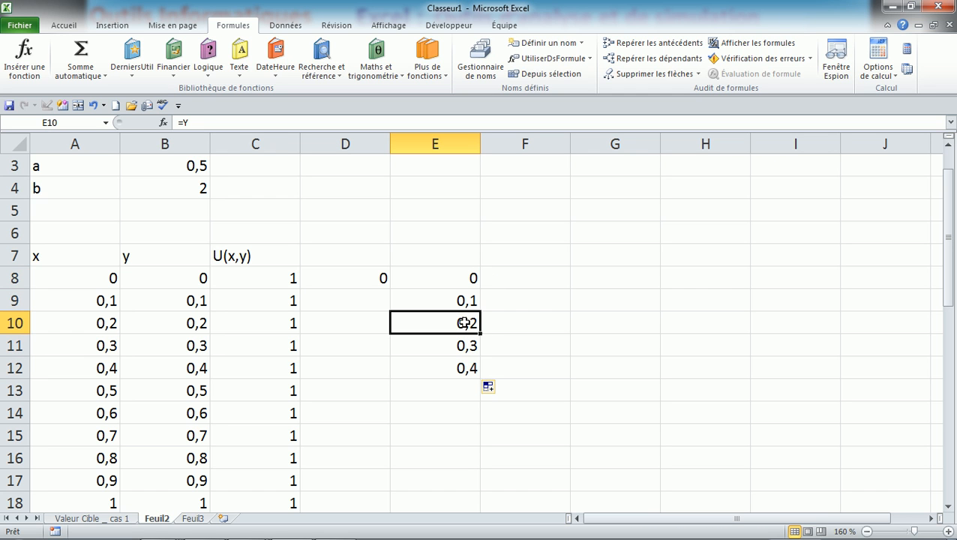
click(188, 122)
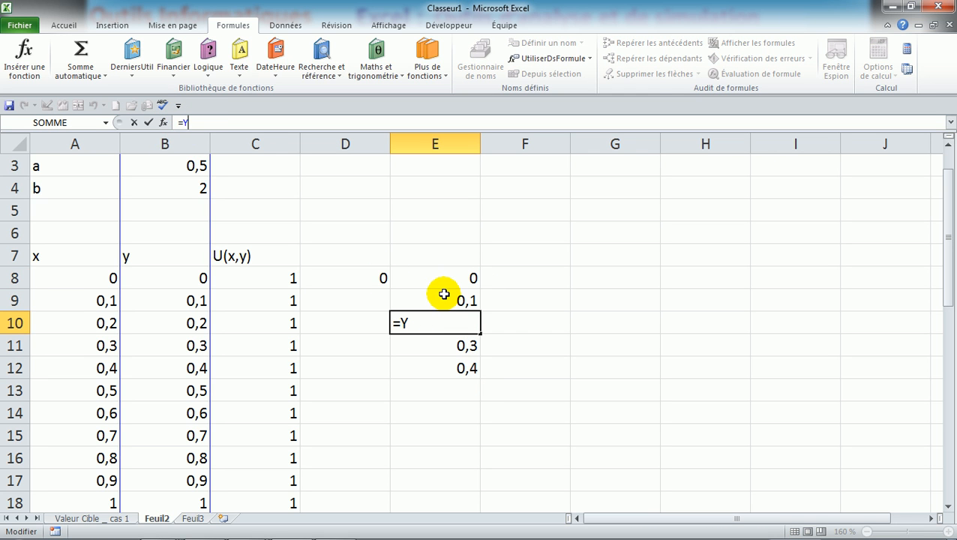
key(ctrl+Return)
Clear the test formulas from cells E8:E12 and from cell D8.
drag(444, 278, 454, 362)
key(Delete)
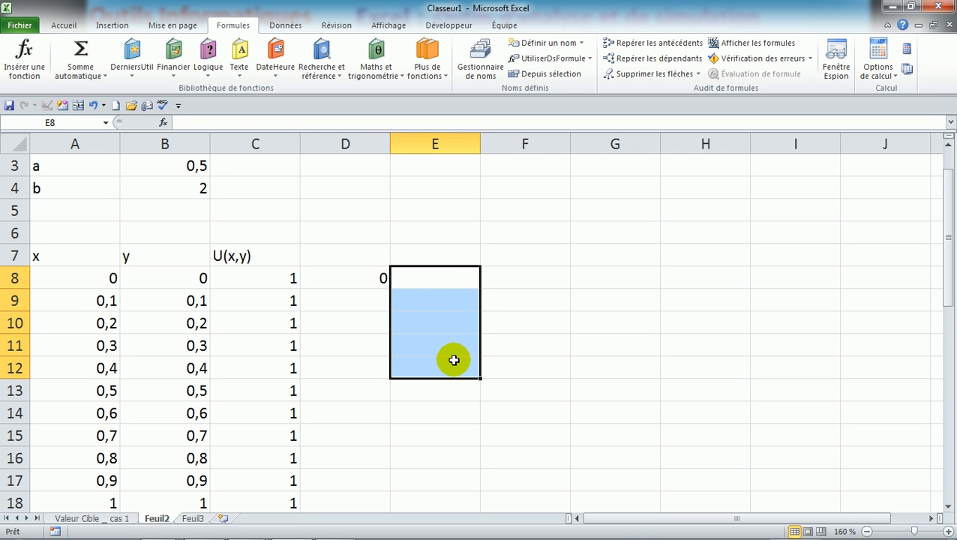
click(359, 286)
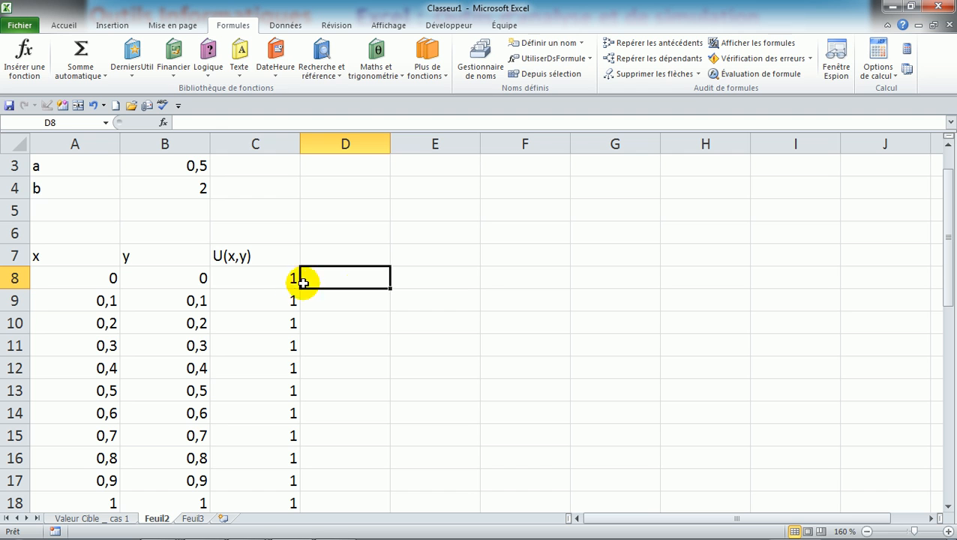
Inspect each name in the formula of cell C8 against the cells and columns it refers to, leaving the formula as it is.
click(279, 278)
click(234, 121)
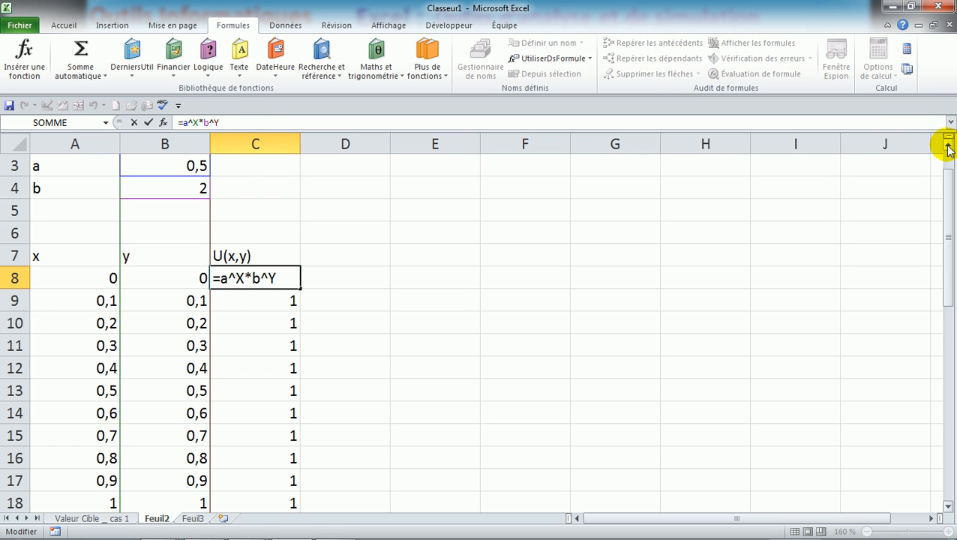
scroll(947, 144, up, 1)
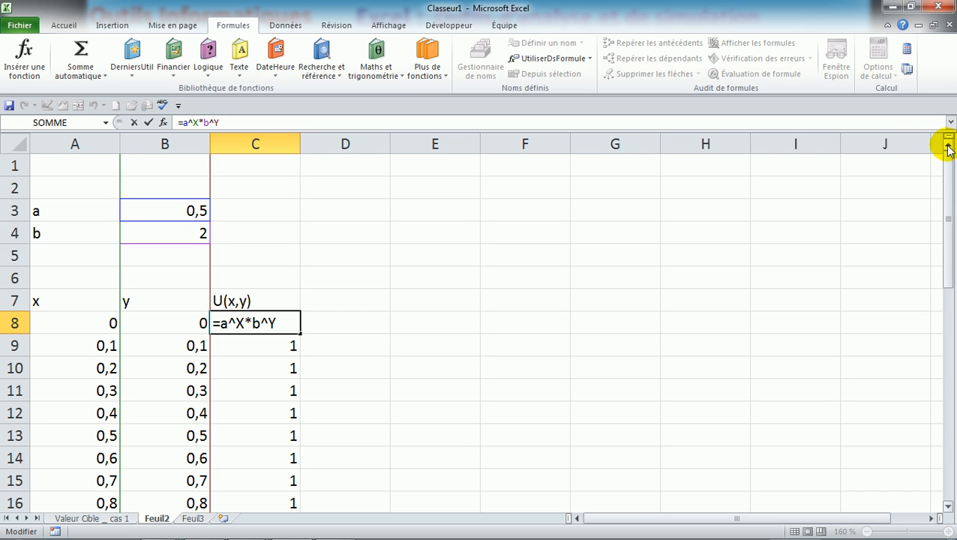
click(229, 322)
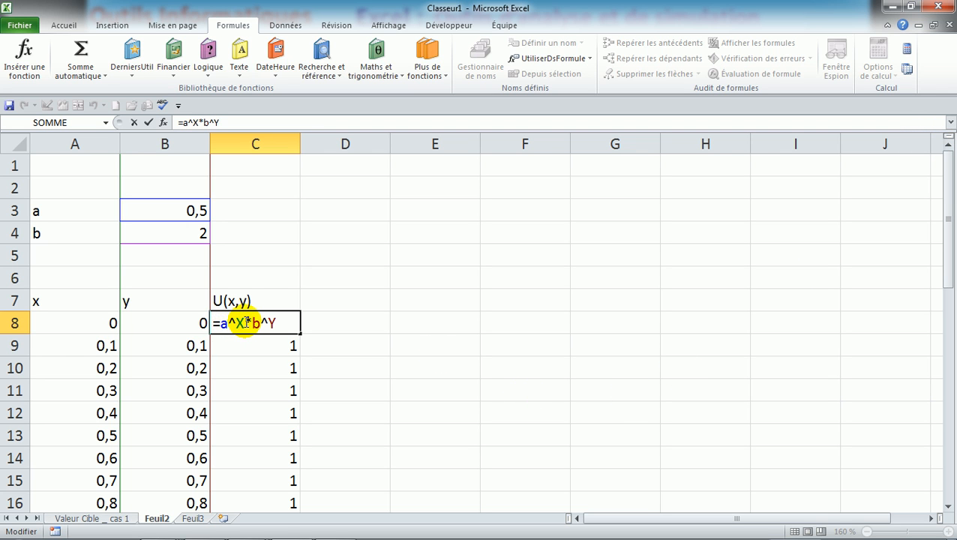
click(257, 321)
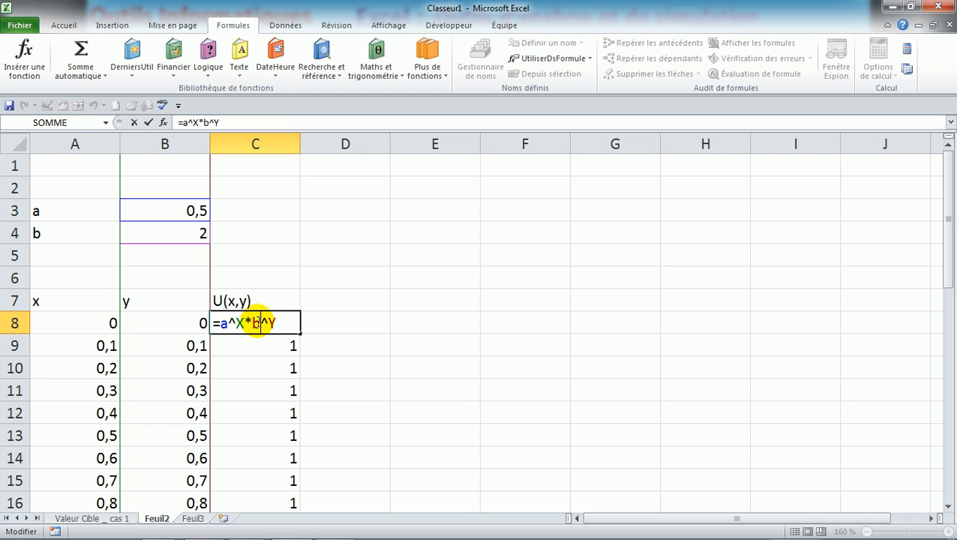
click(271, 323)
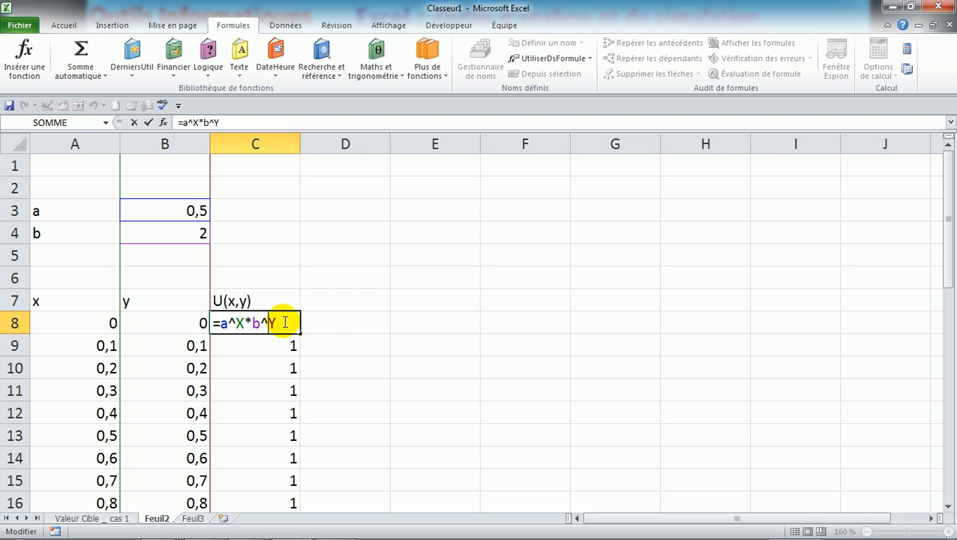
click(251, 347)
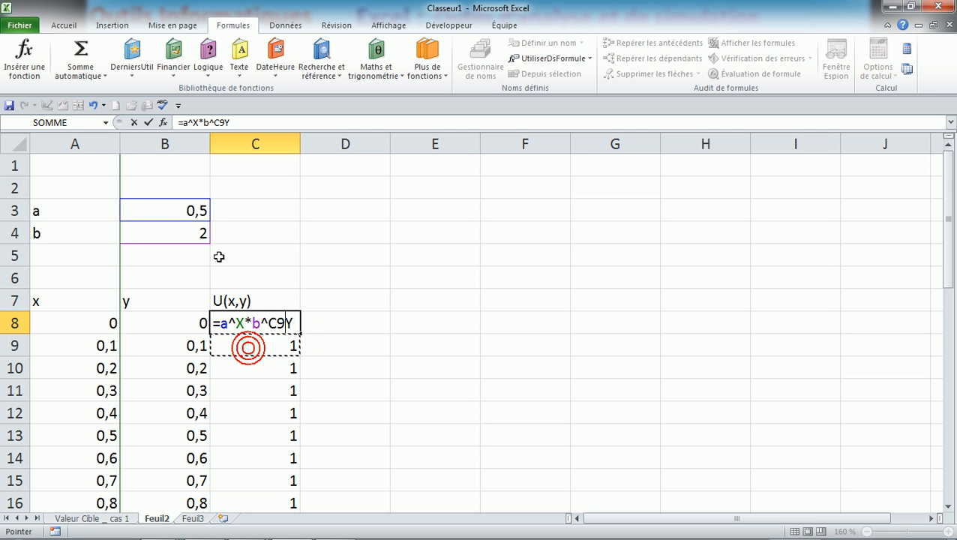
key(Escape)
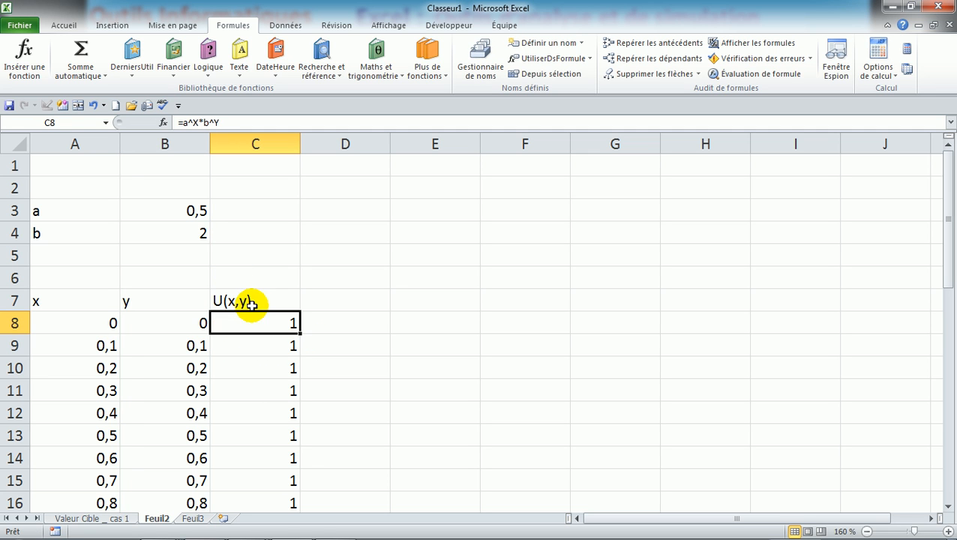
Try the values 3 and 0,9 in turn for parameter a in cell B3.
click(192, 210)
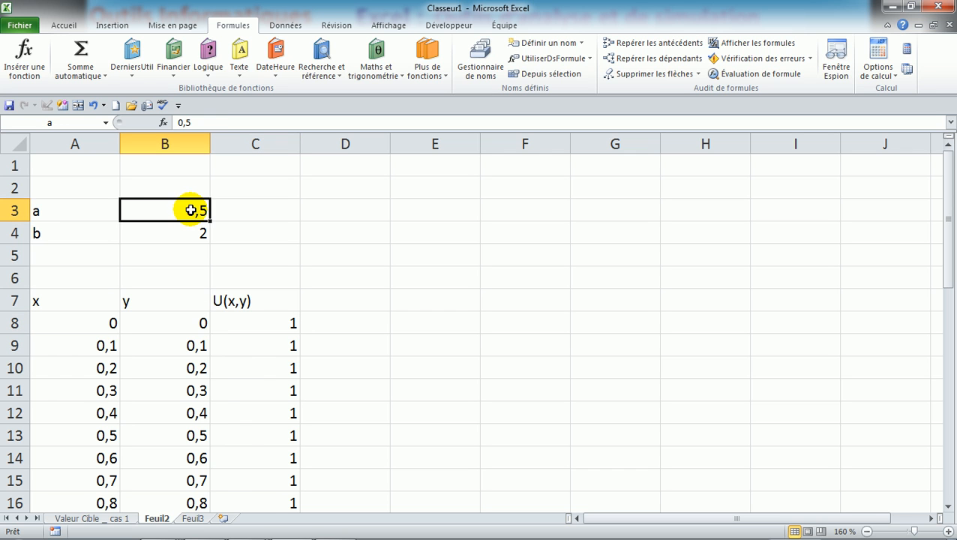
text(3)
key(Return)
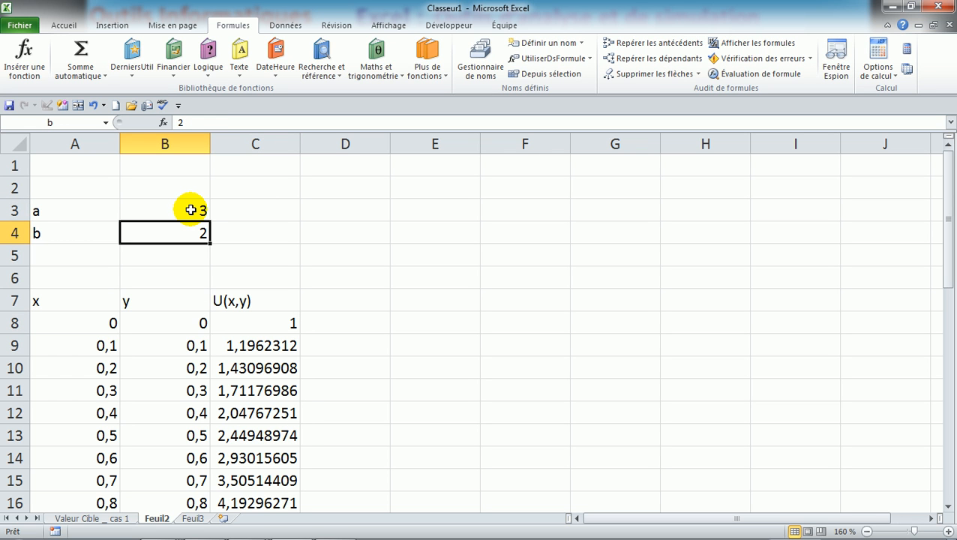
click(192, 210)
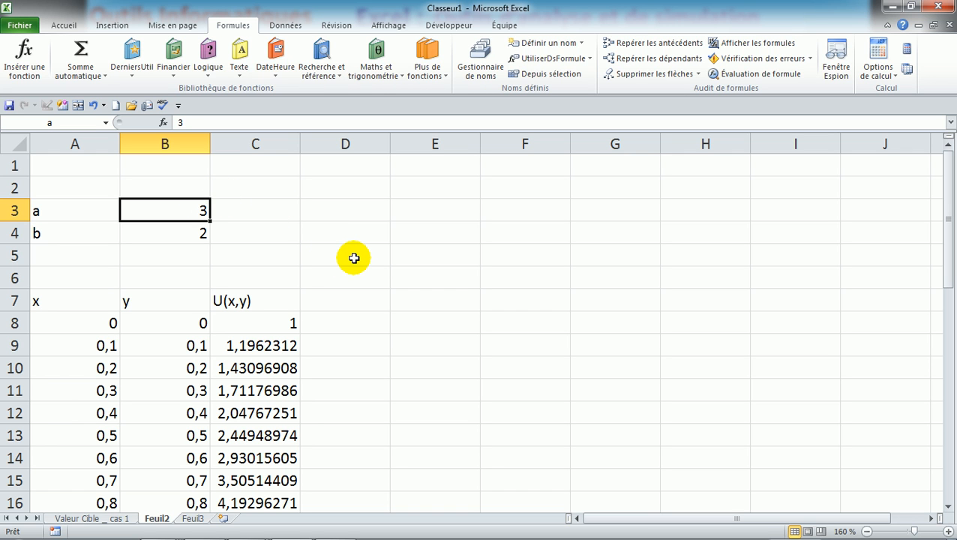
text(0,9)
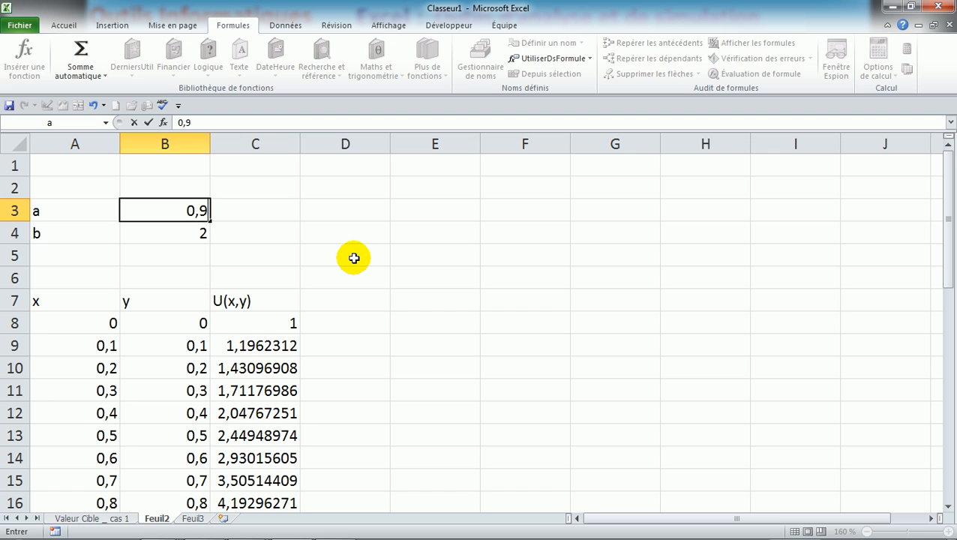
key(Return)
Set parameter a in cell B3 back to 0,5.
key(Up)
text(0,5)
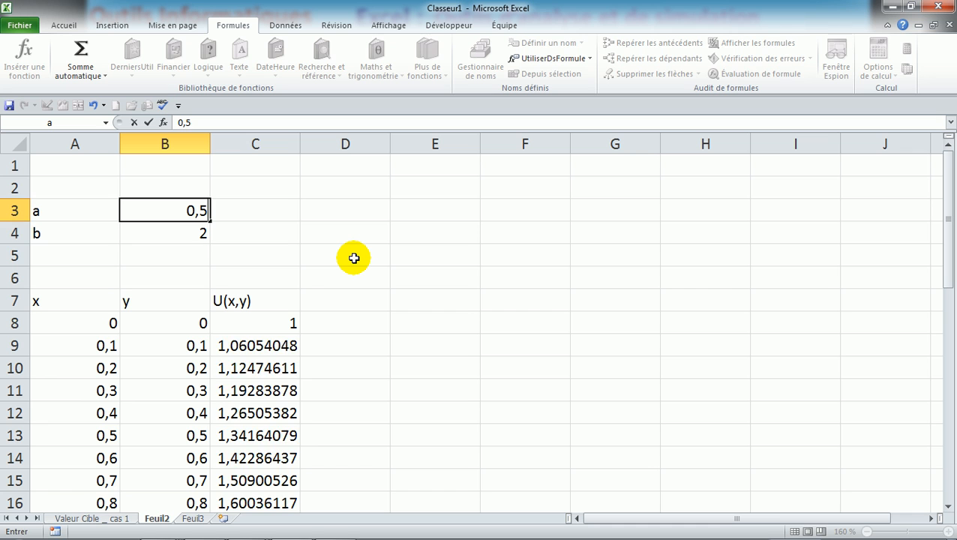
key(Return)
key(Up)
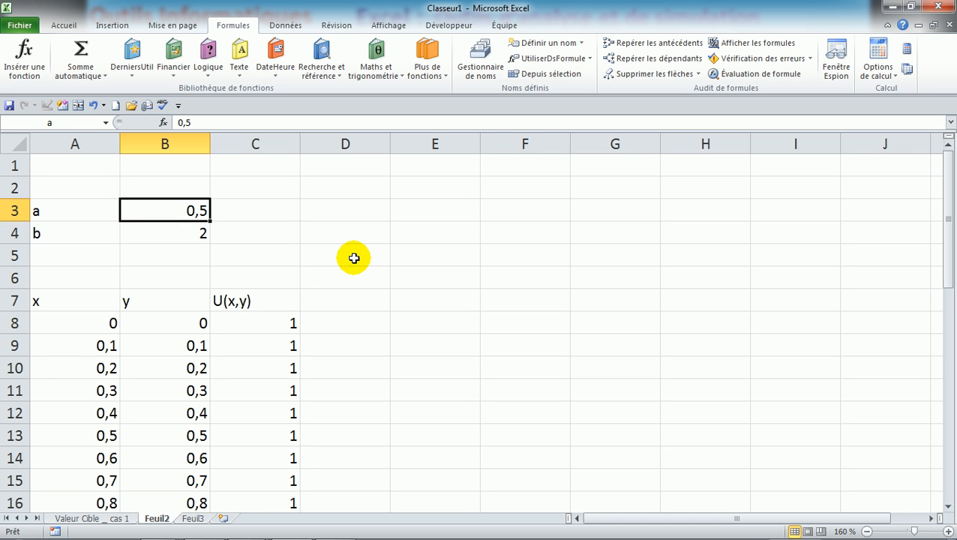
key(Up)
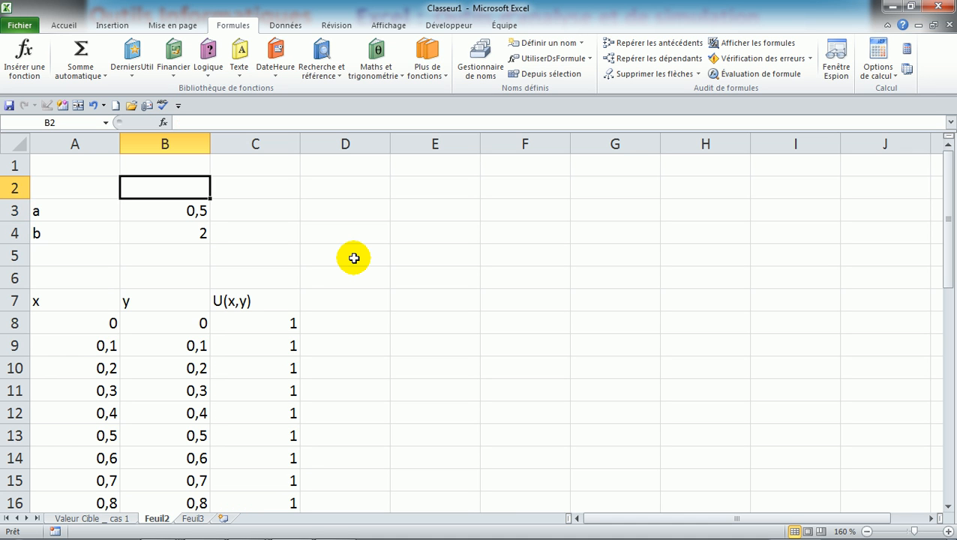
key(Up)
key(Down)
key(Down)
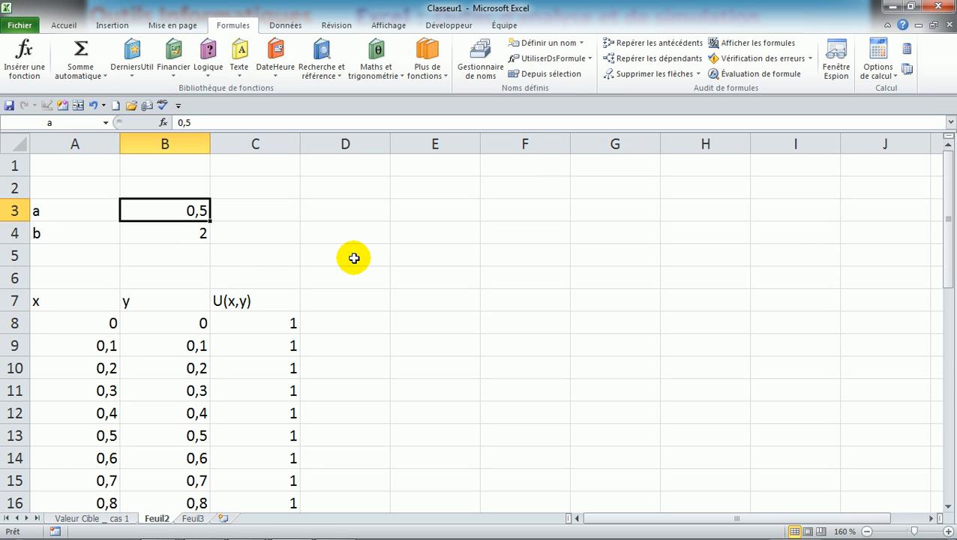
key(Down)
key(Down)
key(Down)
key(Down)
key(Down)
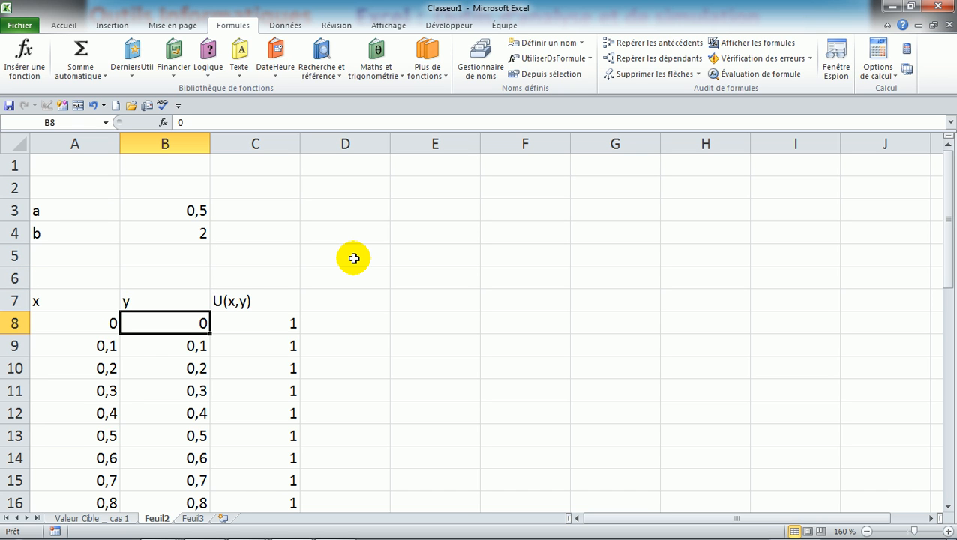
Set parameter a in cell B3 to 1.
key(Up)
key(Up)
key(Up)
key(Up)
key(Up)
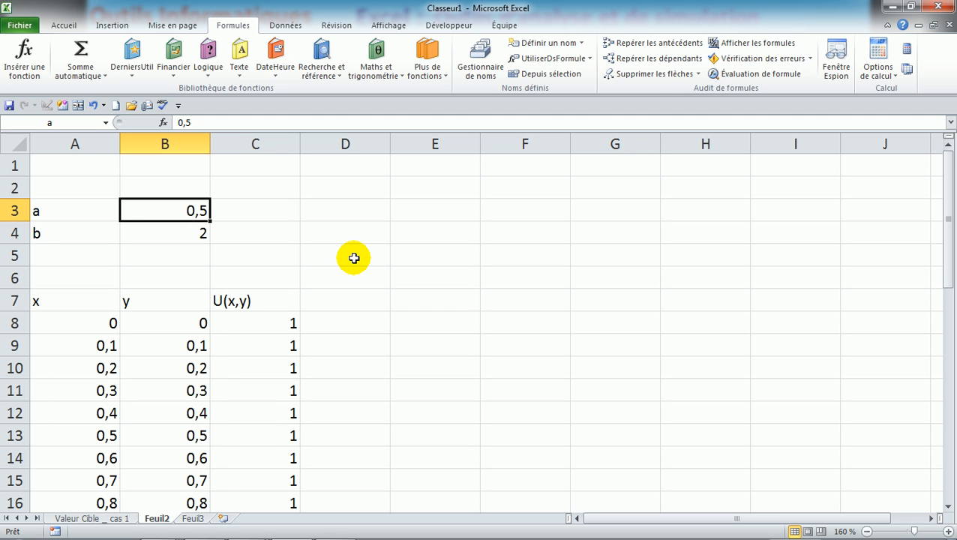
text(1)
key(Return)
Examine the recalculated U(x,y) values down to the end of the table and return to parameter b in cell B4.
key(Down)
key(Down)
key(Down)
key(Down)
key(Down)
key(Down)
key(Down)
key(Down)
key(Down)
key(Down)
key(Down)
key(Down)
key(Down)
key(Down)
key(Down)
key(Down)
key(Down)
key(Down)
key(Down)
key(Down)
key(Down)
key(Down)
key(Down)
key(Down)
key(Down)
key(Down)
key(Down)
key(Down)
key(Down)
key(Down)
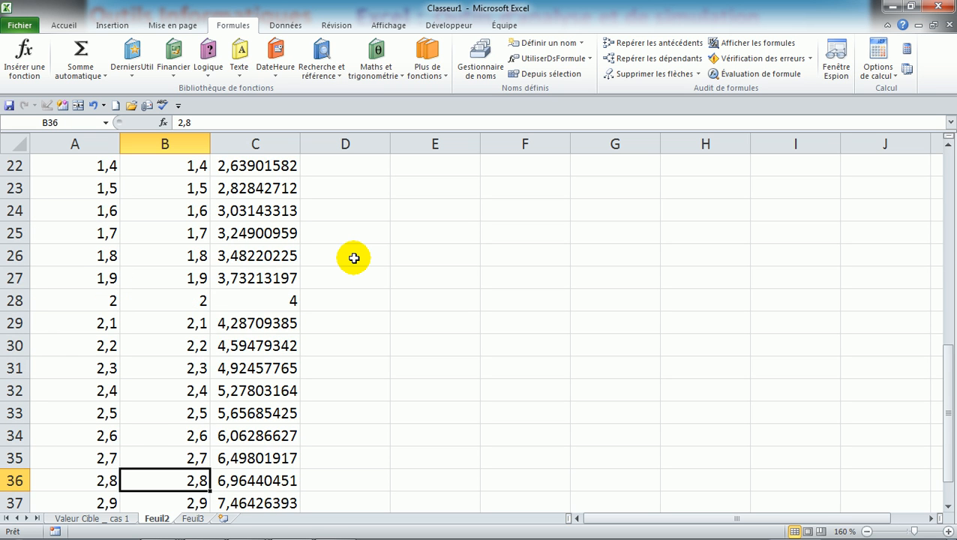
key(Down)
key(Down)
key(Down)
key(Down)
key(Down)
key(Down)
key(Down)
key(Down)
key(Up)
key(Up)
key(Up)
key(Up)
key(Up)
key(Up)
key(Up)
key(Up)
key(Up)
key(Up)
key(Up)
key(Up)
key(Up)
key(Up)
key(Up)
key(Up)
key(Up)
key(Up)
key(Up)
key(Up)
key(Up)
key(Up)
key(Up)
key(Up)
key(Up)
key(Up)
key(Up)
key(Up)
key(Up)
key(Up)
key(Up)
key(Up)
key(Up)
key(Down)
key(Down)
key(Down)
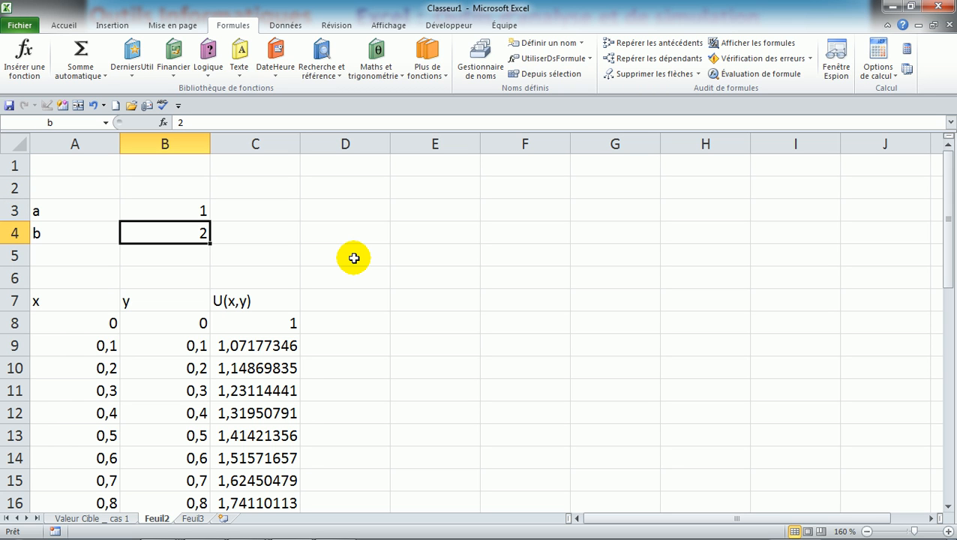
Check the U(x,y) formula in cell C8 and set parameter a in cell B3 to 0,5.
key(Down)
key(Down)
key(Down)
key(Down)
key(Right)
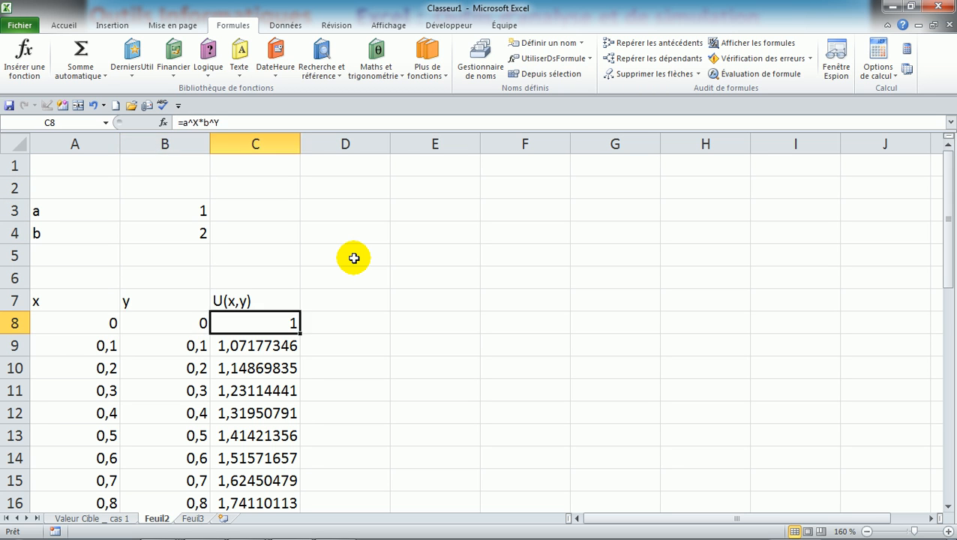
key(Up)
key(Up)
key(Up)
key(Up)
key(Up)
key(Left)
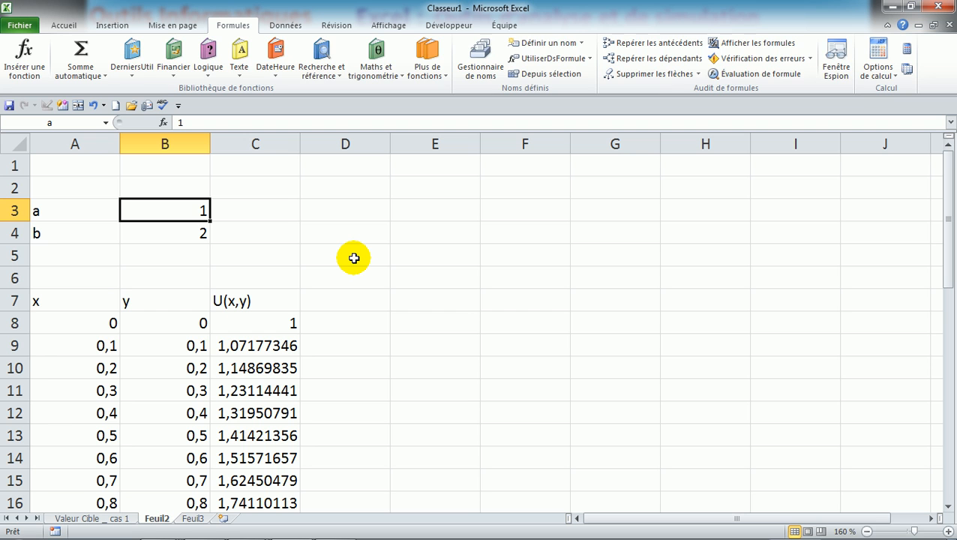
text(0,5)
key(Return)
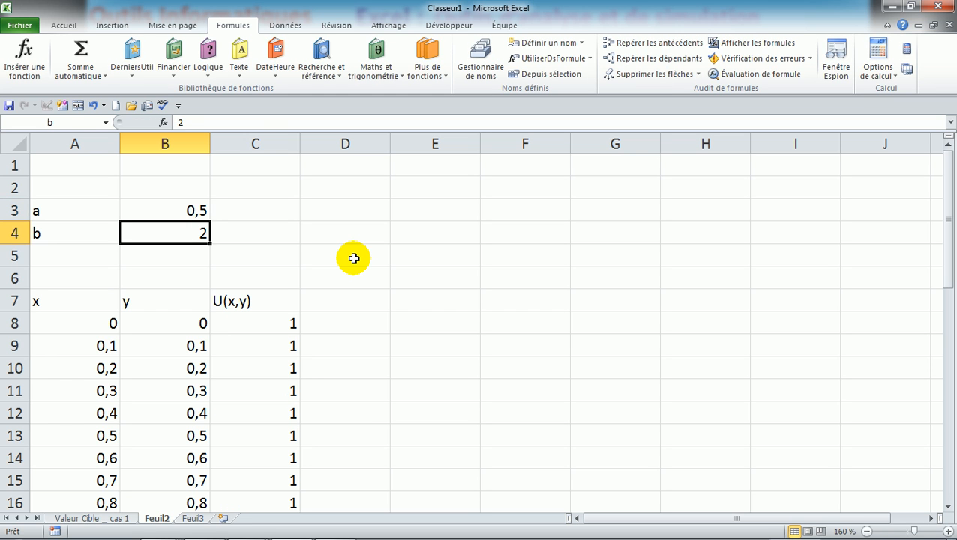
Try the value 0,1 for parameter a in cell B3 and set it back to 0,5.
key(Up)
text(0,1)
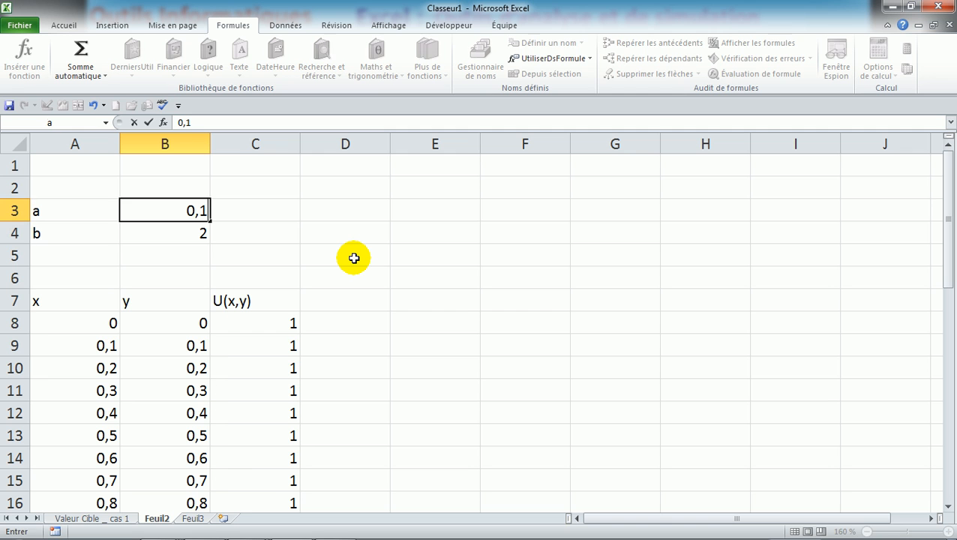
key(Return)
key(Up)
text(0?5)
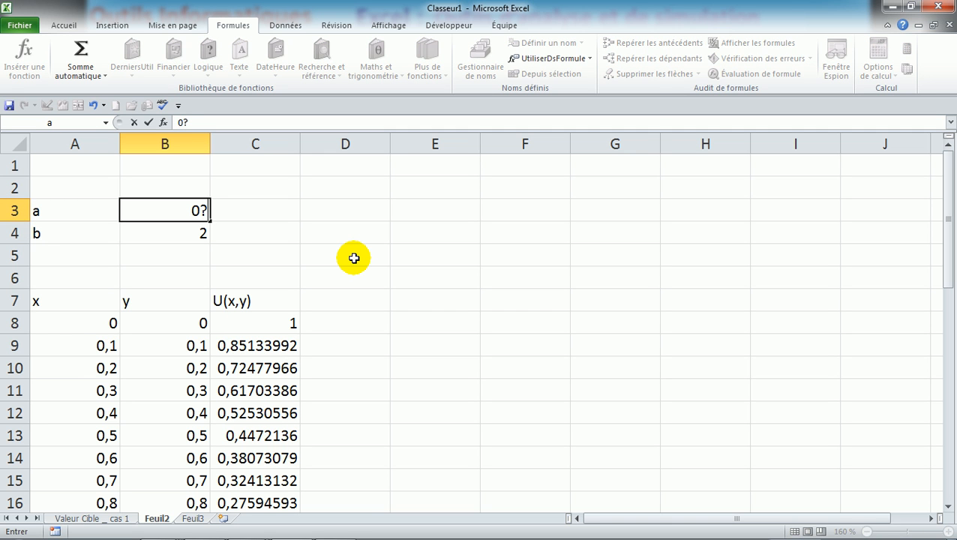
key(BackSpace)
key(BackSpace)
text(,5)
key(Return)
Examine the recalculated U(x,y) values down past the last row of the table and return above its headers.
key(Down)
key(Down)
key(Down)
key(Down)
key(Down)
key(Down)
key(Down)
key(Down)
key(Down)
key(Down)
key(Down)
key(Down)
key(Down)
key(Down)
key(Down)
key(Down)
key(Down)
key(Down)
key(Down)
key(Down)
key(Down)
key(Down)
key(Down)
key(Down)
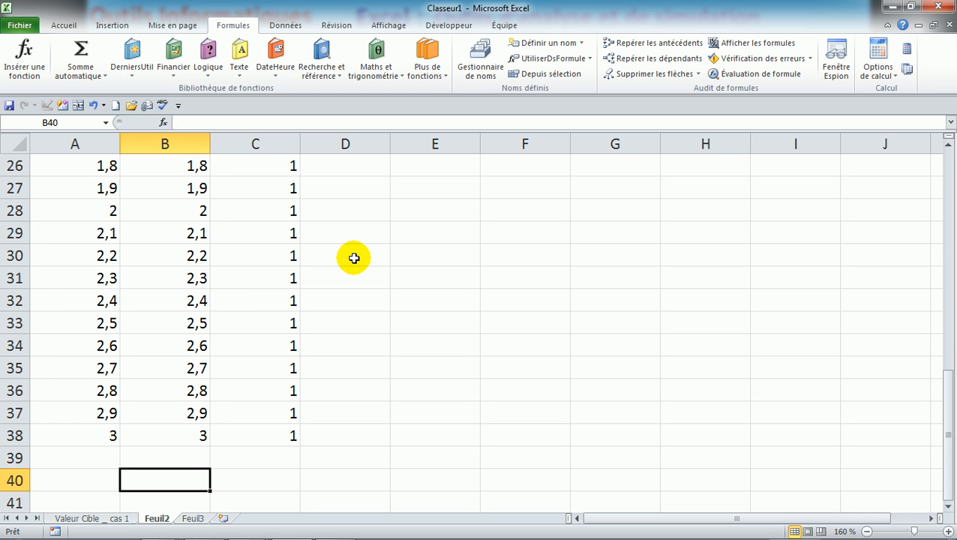
key(Up)
key(Up)
key(Up)
key(Up)
key(Up)
key(Up)
key(Up)
key(Up)
key(Up)
key(Up)
key(Up)
key(Up)
key(Up)
key(Up)
key(Up)
key(Up)
key(Up)
key(Up)
key(Up)
key(Up)
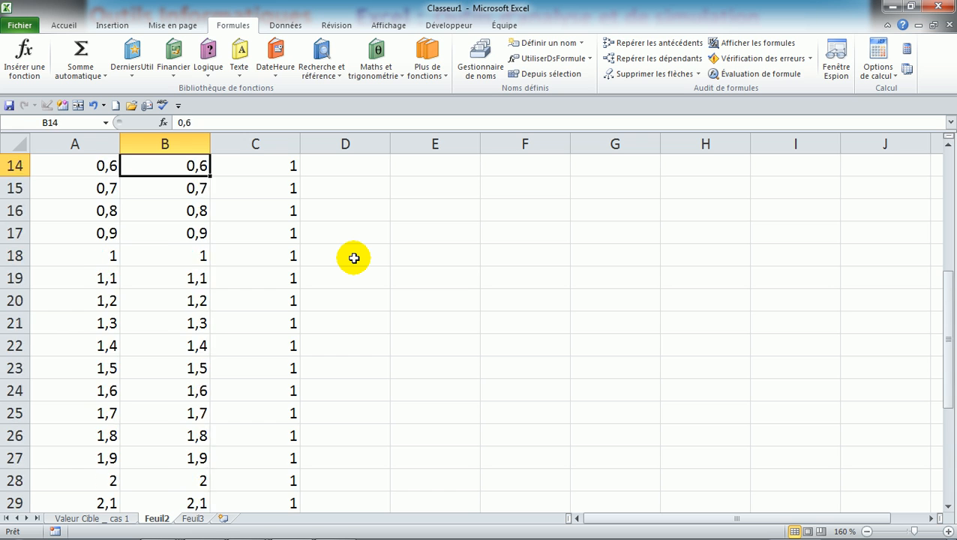
key(Up)
key(Up)
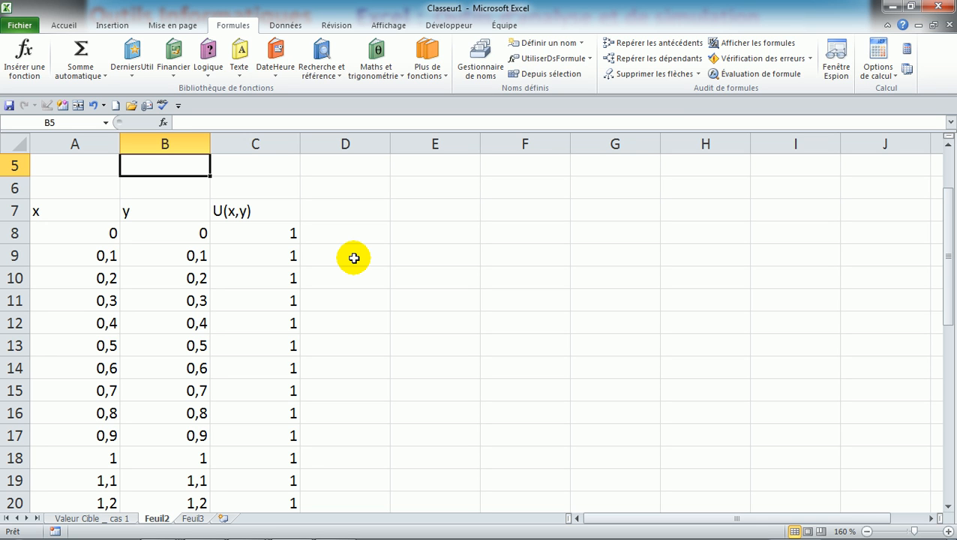
Set parameter a in cell B3 to 1.
key(Up)
key(Up)
key(Up)
key(Down)
text(1)
key(Return)
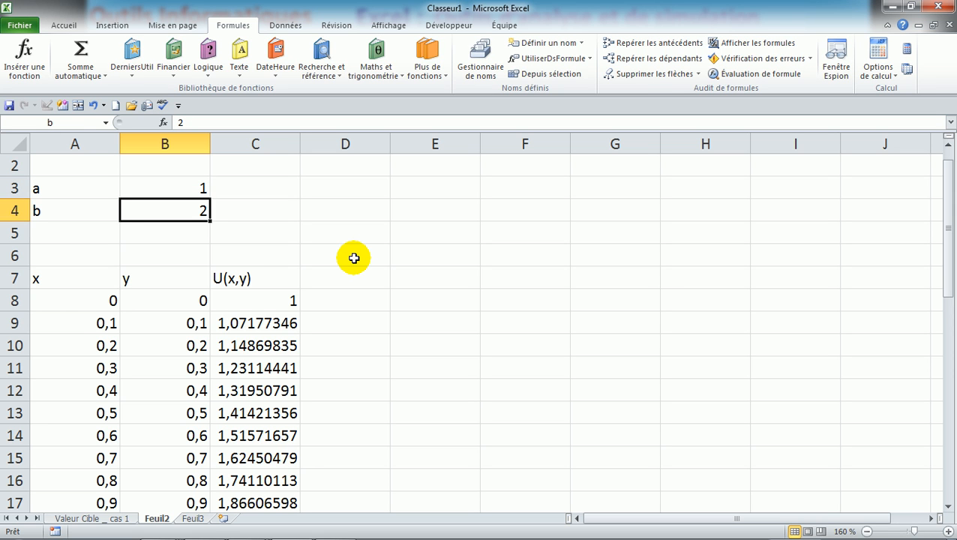
Examine the recalculated U(x,y) values in the first rows of the table, moving along the y column.
key(Down)
key(Down)
key(Down)
key(Down)
key(Down)
key(Down)
key(Down)
key(Down)
key(Down)
key(Down)
key(Down)
key(Down)
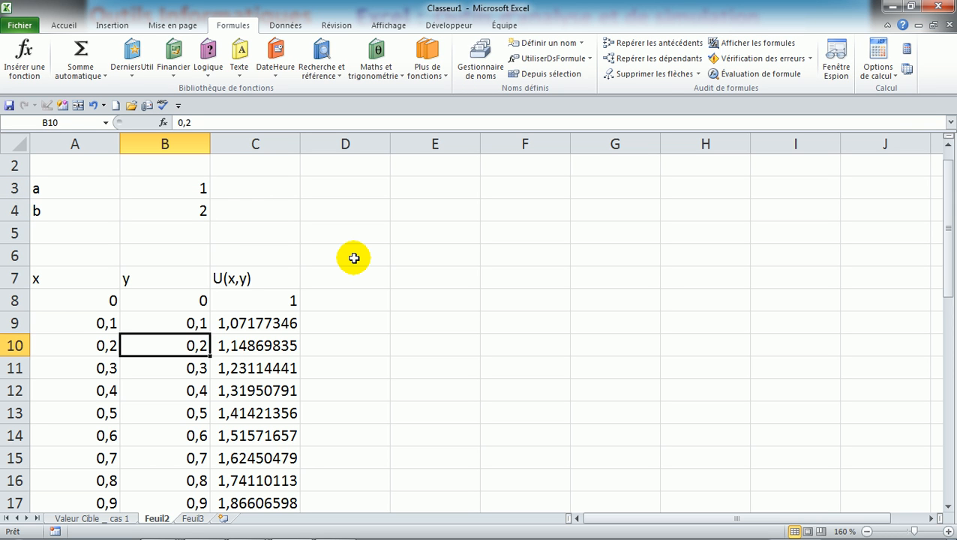
key(Down)
key(Up)
key(Up)
key(Up)
key(Up)
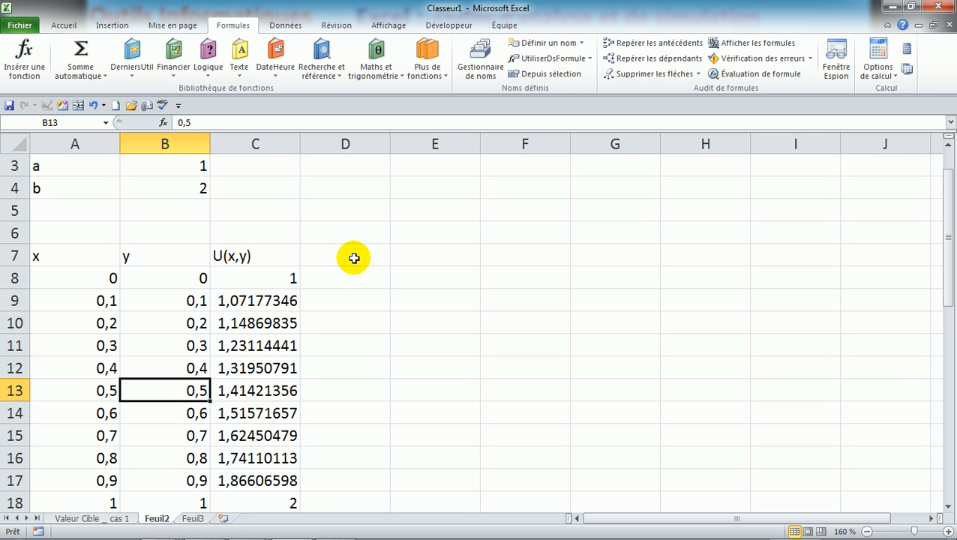
Inspect the U(x,y) formulas and values in column C from cell C8 down to around row 24.
click(281, 279)
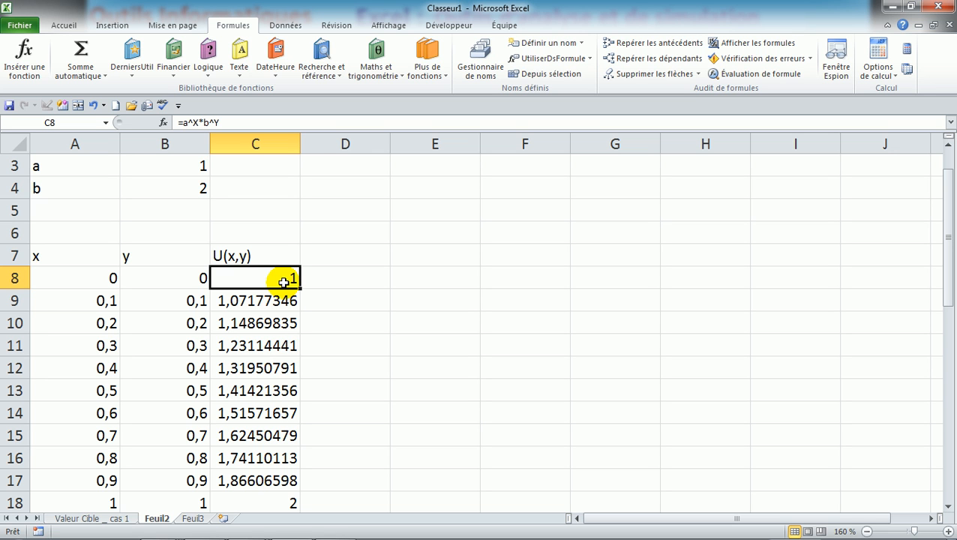
key(Down)
key(Down)
key(Down)
key(Down)
key(Down)
key(Down)
key(Down)
key(Down)
key(Down)
key(Down)
key(Down)
key(Down)
key(Down)
key(Down)
key(Down)
key(Down)
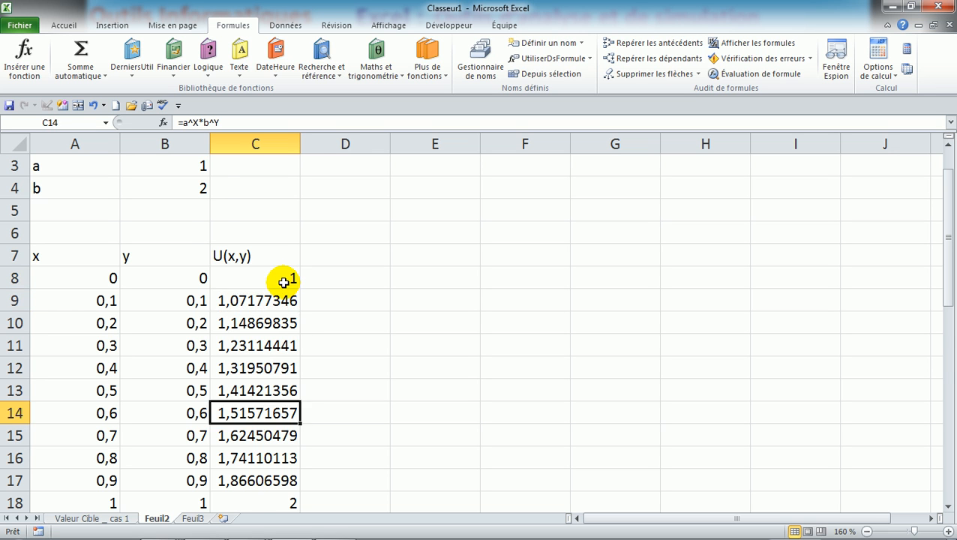
key(Up)
key(Up)
key(Down)
key(Down)
key(Down)
key(Down)
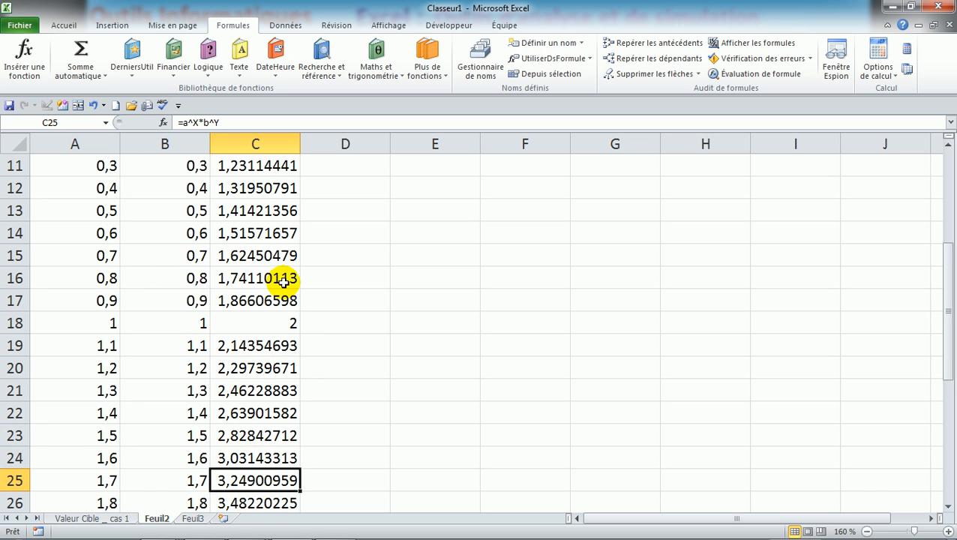
key(Up)
key(Up)
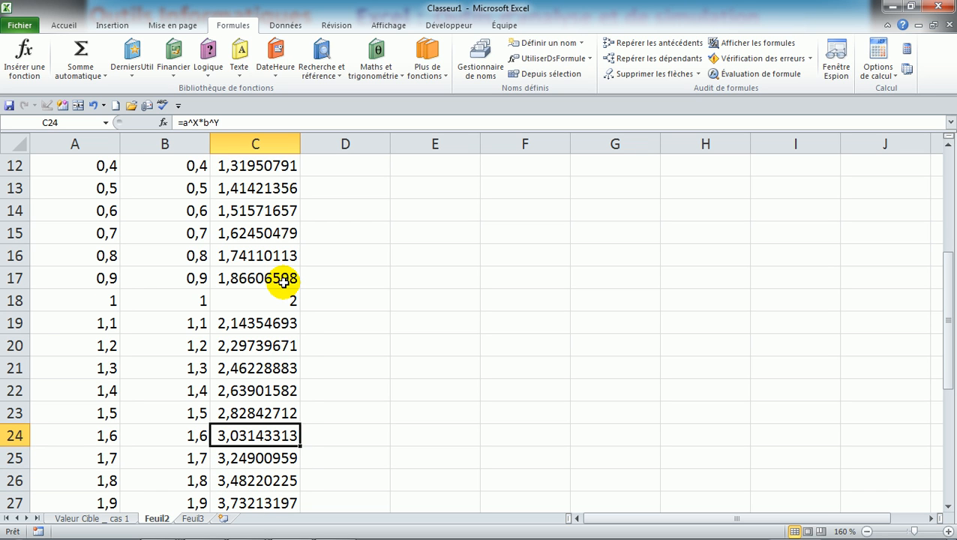
key(Up)
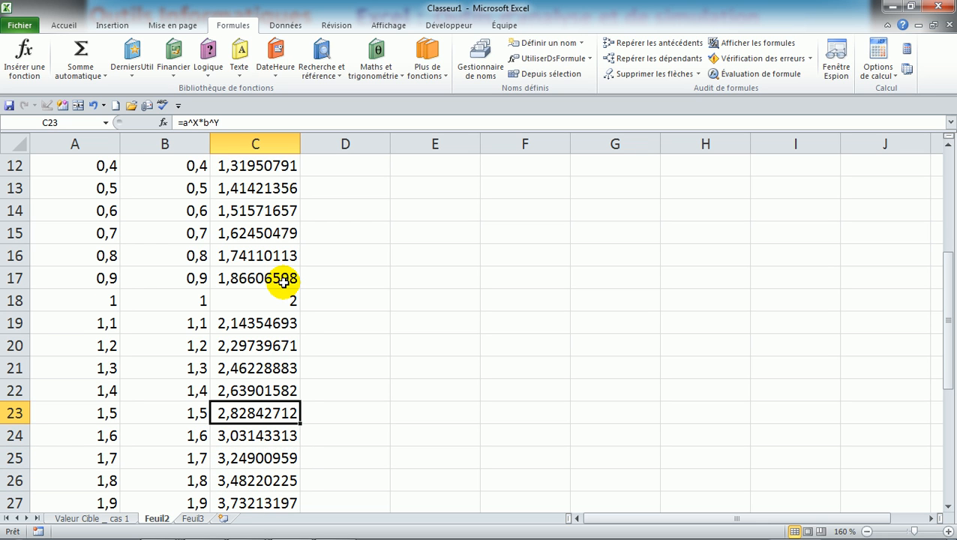
key(Down)
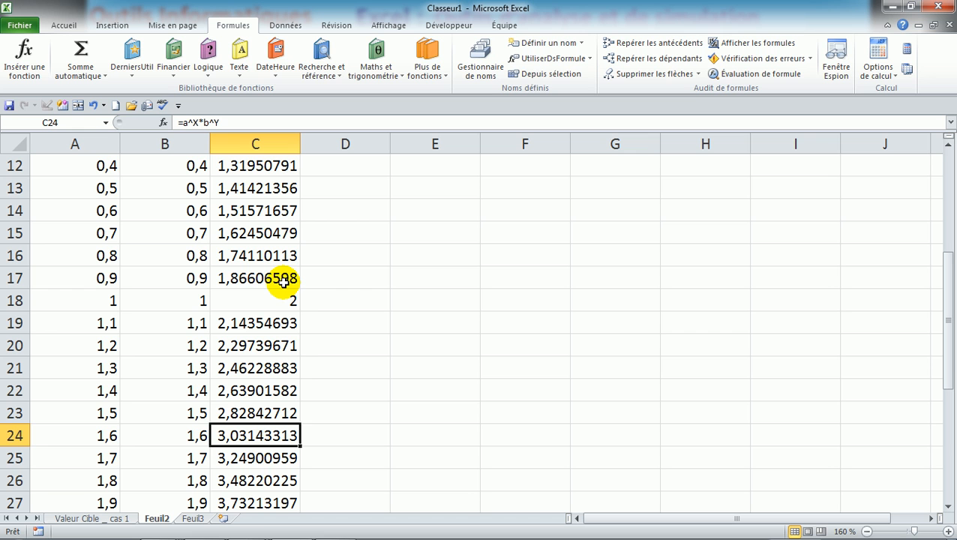
Return to the start of the table and inspect the first row's y value in B8 and U(x,y) formula in C8.
key(Up)
key(Up)
key(Up)
key(Up)
key(Up)
key(Up)
key(Up)
key(Up)
key(Up)
key(Up)
key(Up)
key(Up)
key(Up)
key(Up)
key(Up)
key(Up)
key(Up)
key(Up)
key(Up)
key(Up)
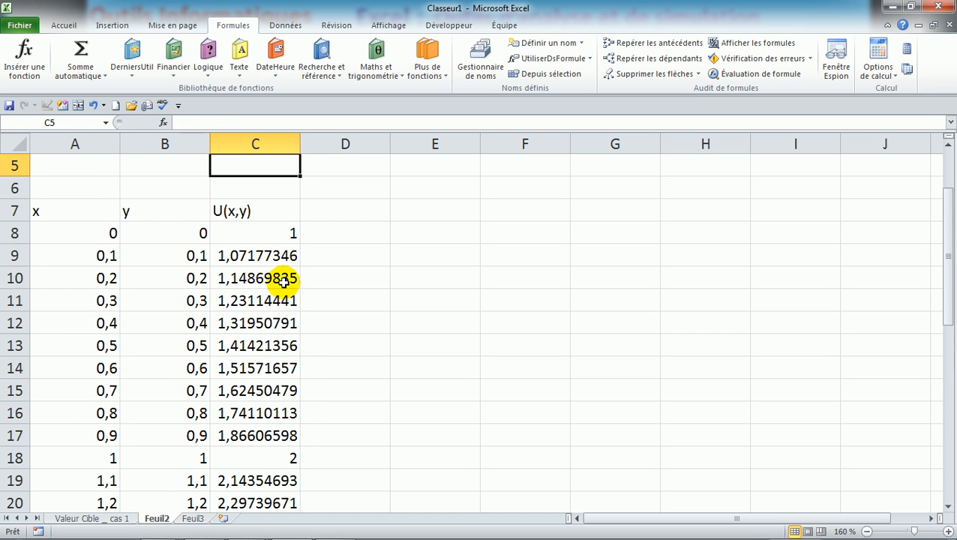
key(Down)
key(Down)
key(Down)
key(Down)
key(Down)
key(Down)
key(Left)
key(Up)
key(Down)
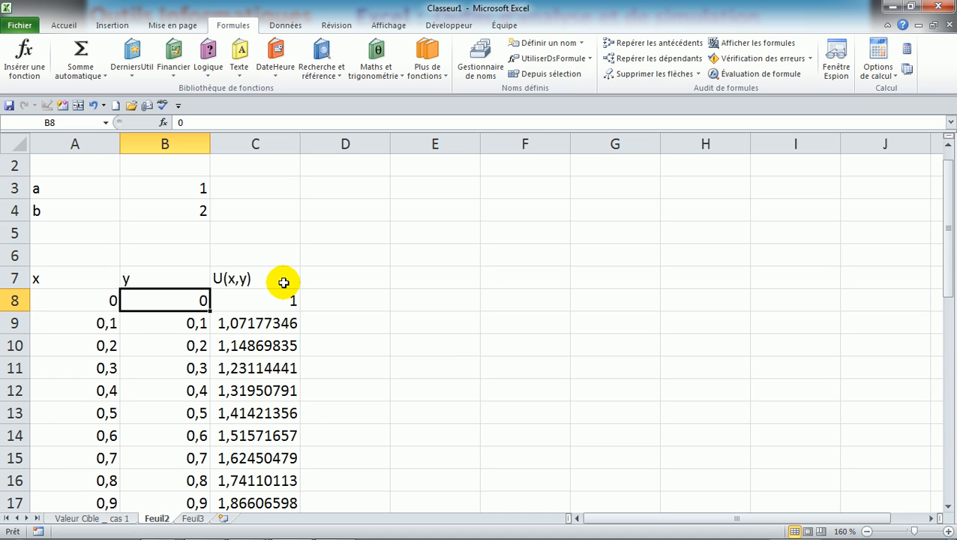
key(Right)
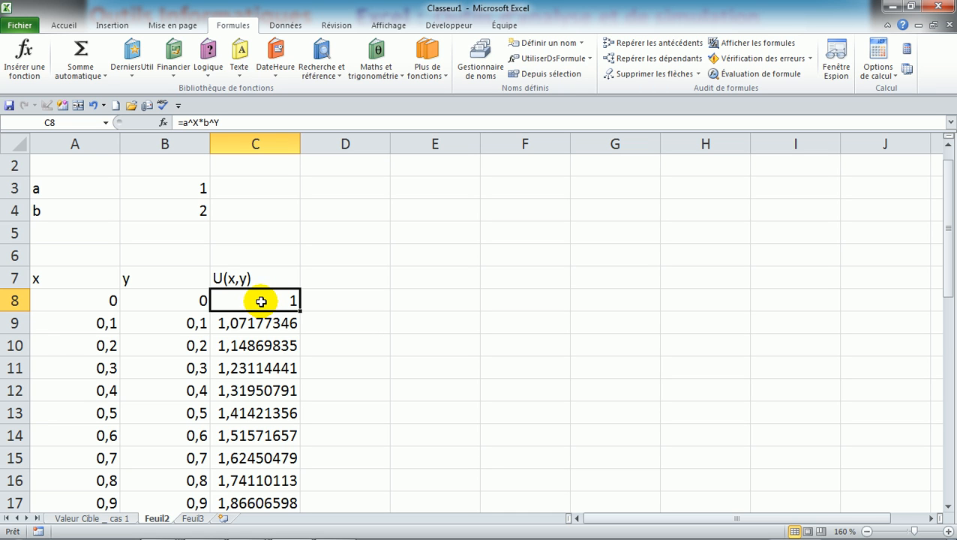
click(187, 301)
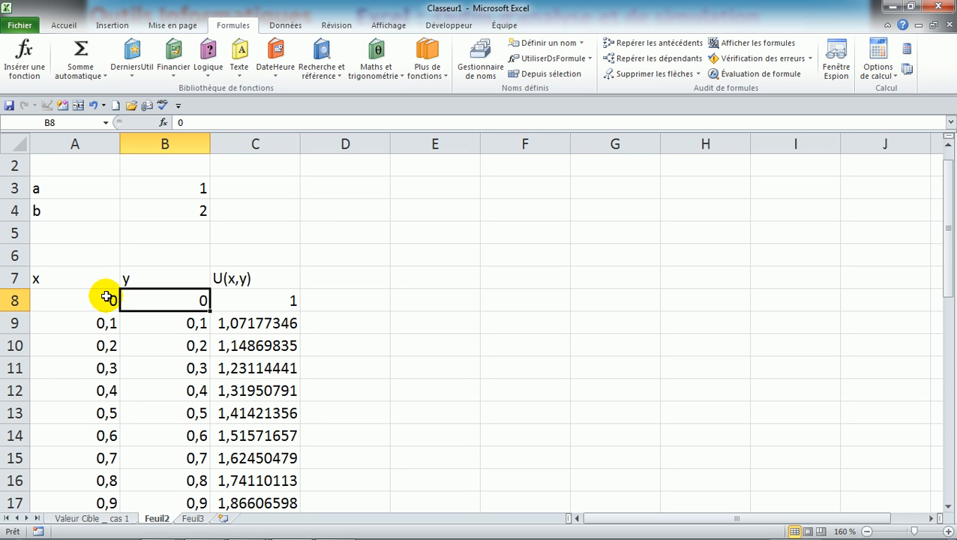
Run Goal Seek (Valeur cible) on cell C8 for the value 3 by changing cell B8, accept the solution and undo it.
click(257, 295)
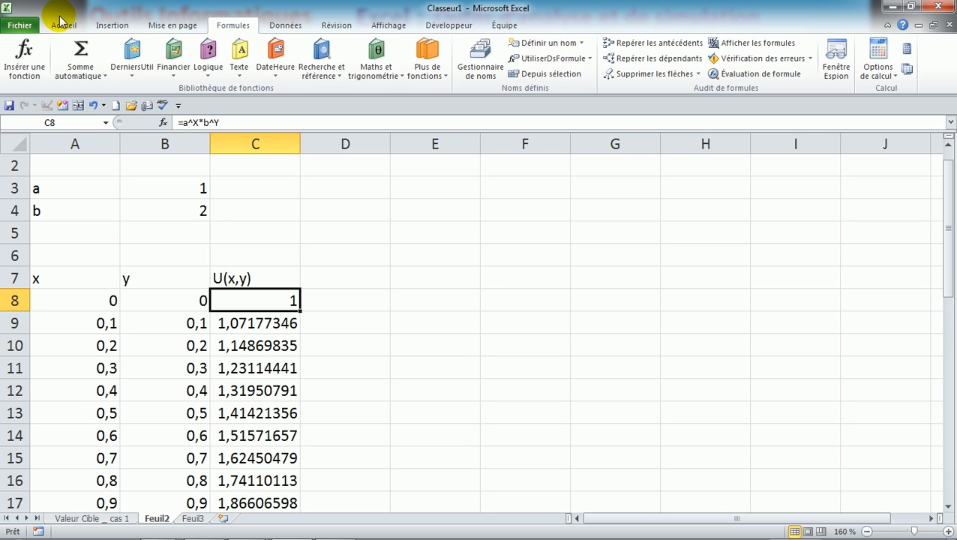
click(279, 26)
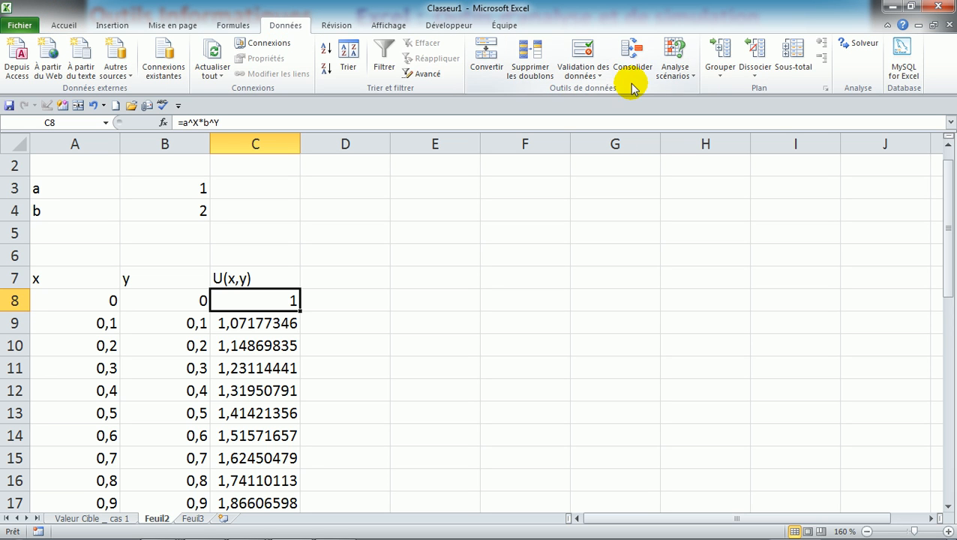
click(680, 75)
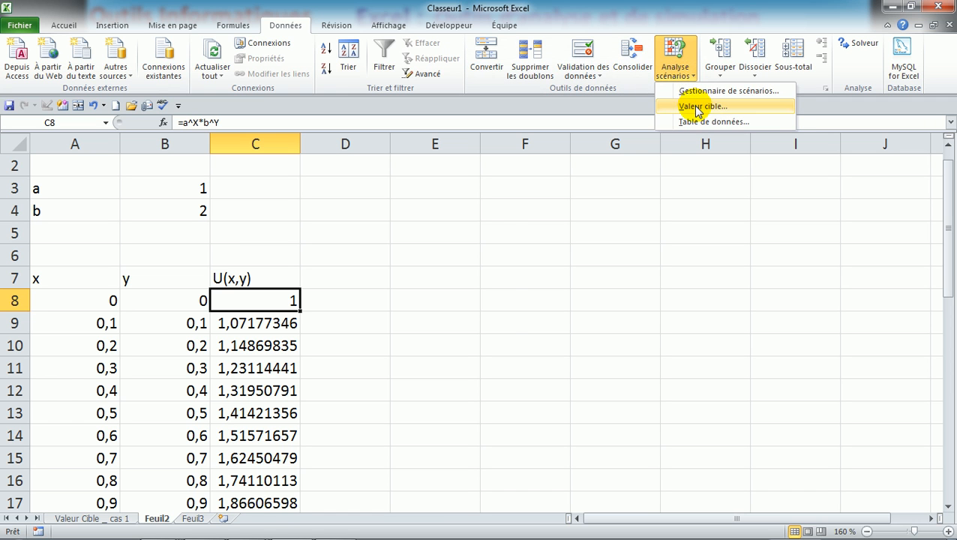
click(697, 107)
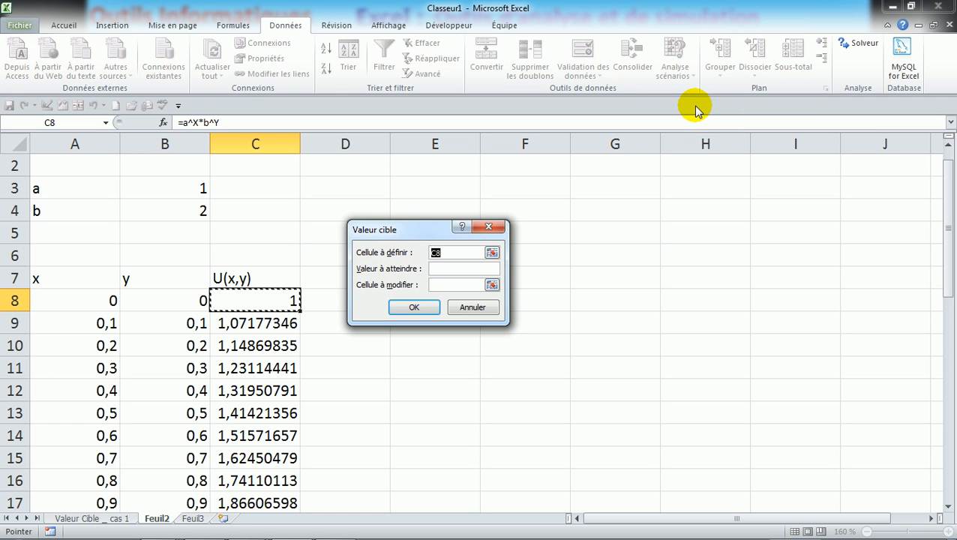
click(461, 270)
text(3)
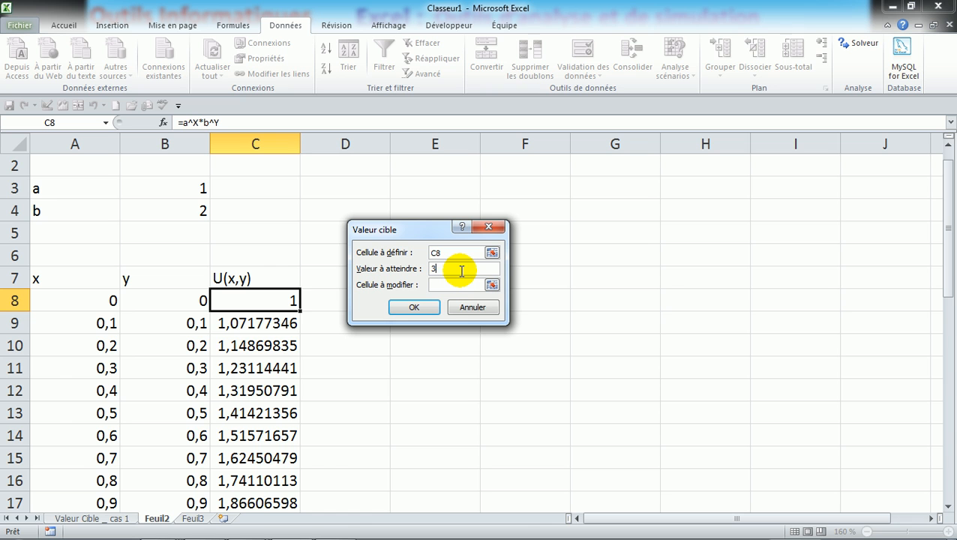
click(444, 284)
click(195, 301)
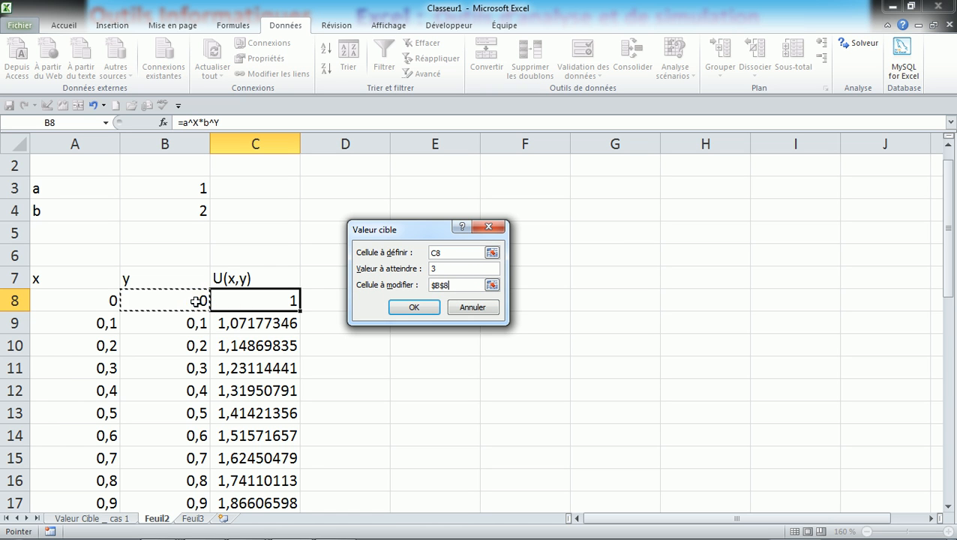
click(415, 309)
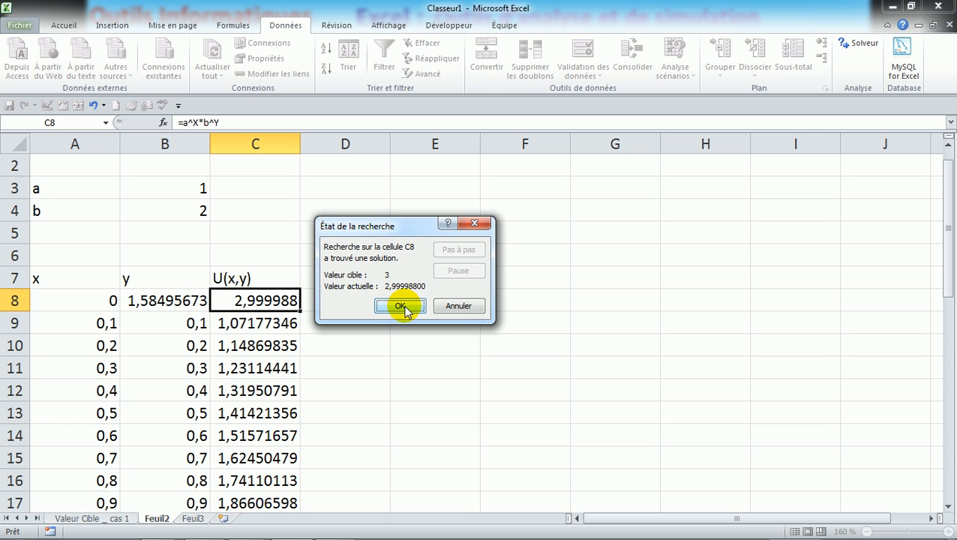
click(401, 306)
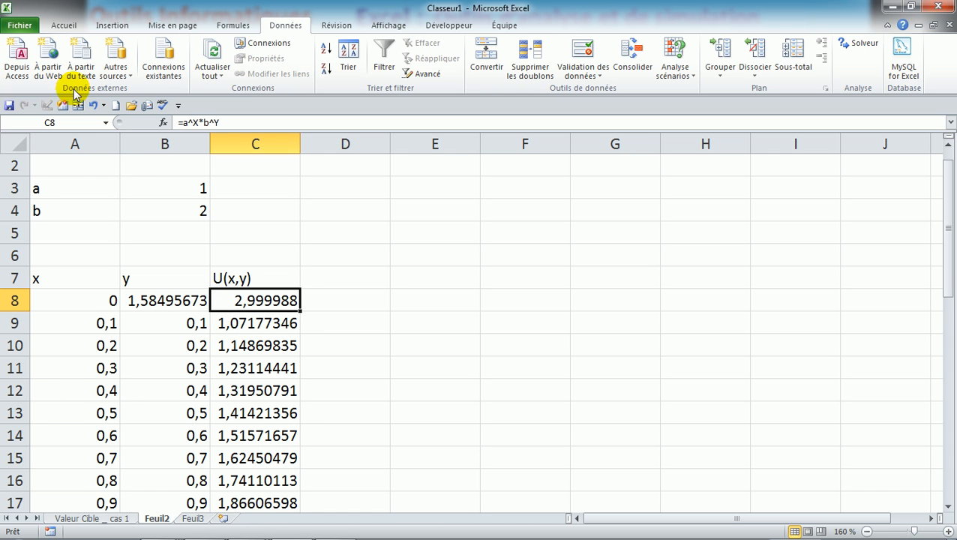
click(95, 109)
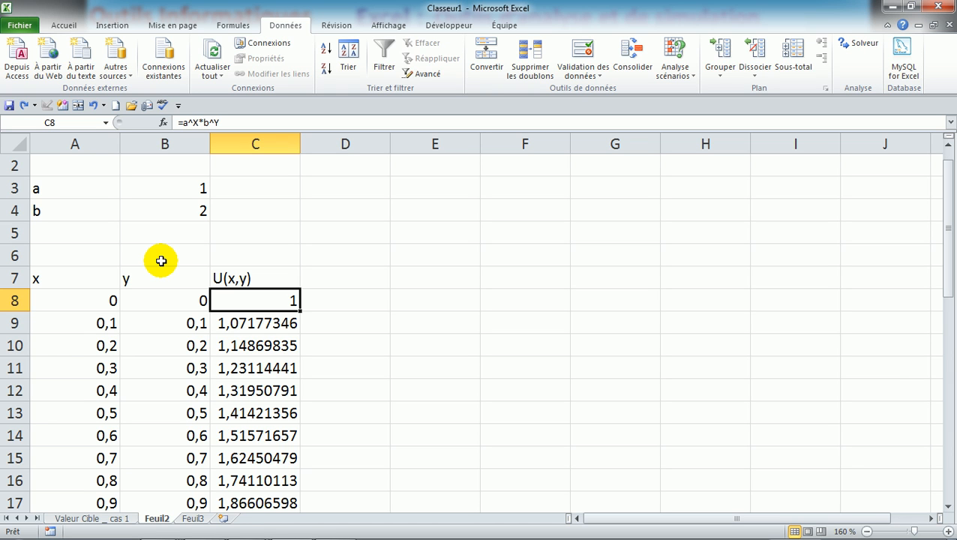
Plot y against x from A7:B38 as a smooth-line scatter chart without markers and place it beside the table.
click(81, 271)
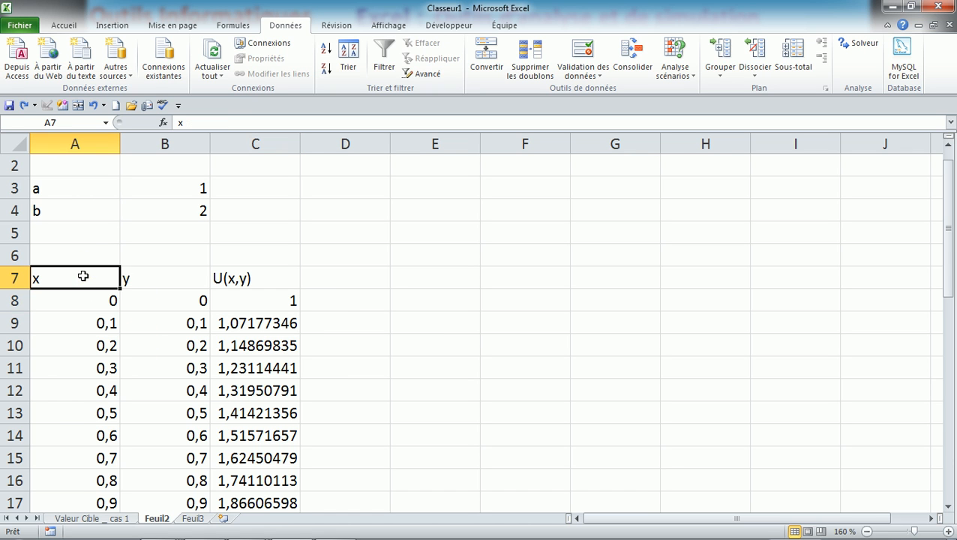
drag(106, 280, 87, 292)
key(shift+Down)
key(shift+Down)
key(shift+Down)
key(shift+Down)
key(shift+Down)
key(shift+Down)
key(shift+Down)
key(shift+Down)
key(shift+Down)
key(shift+Down)
key(shift+Down)
key(shift+Down)
key(shift+Down)
key(shift+Down)
key(shift+Down)
key(shift+Down)
key(shift+Down)
key(shift+Down)
key(shift+Down)
key(shift+Down)
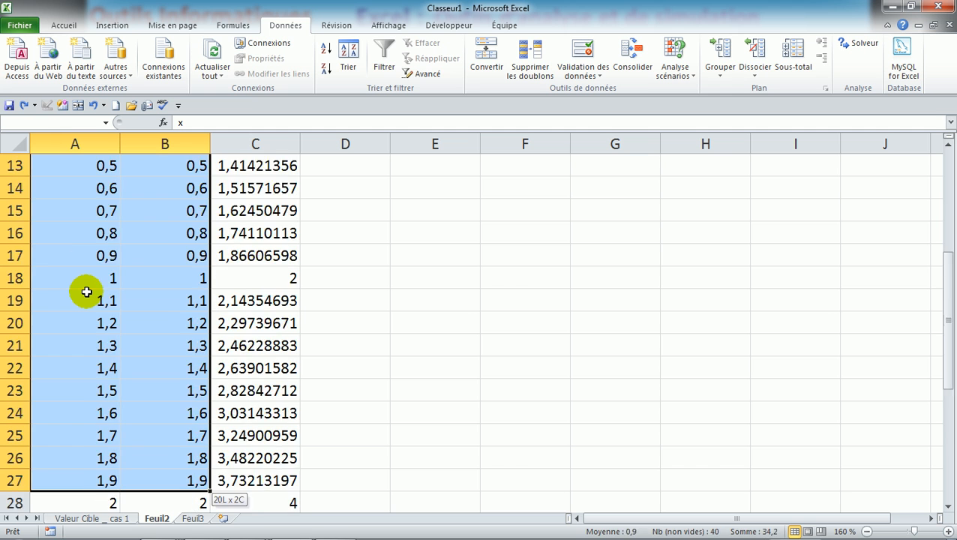
key(shift+Down)
key(shift+Down)
key(shift+Down)
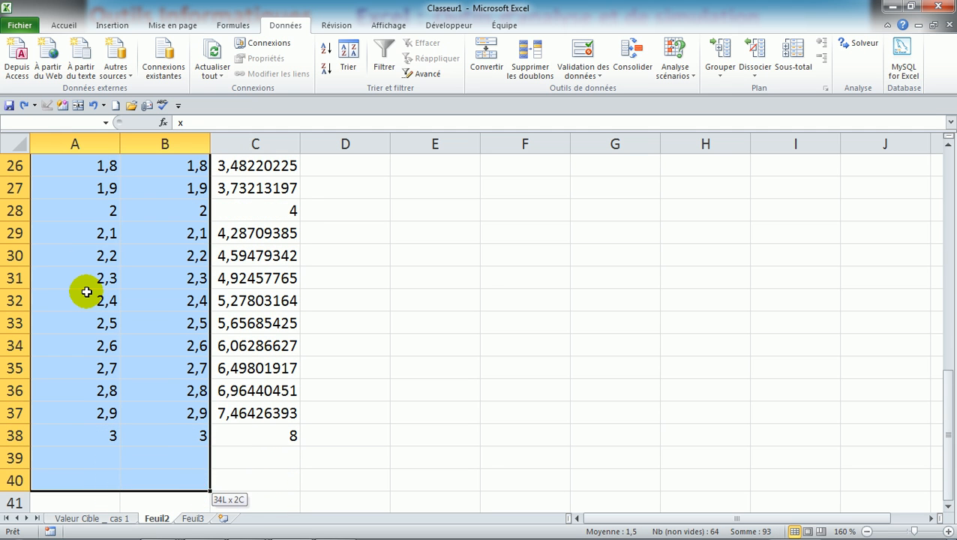
key(shift+Up)
key(shift+Up)
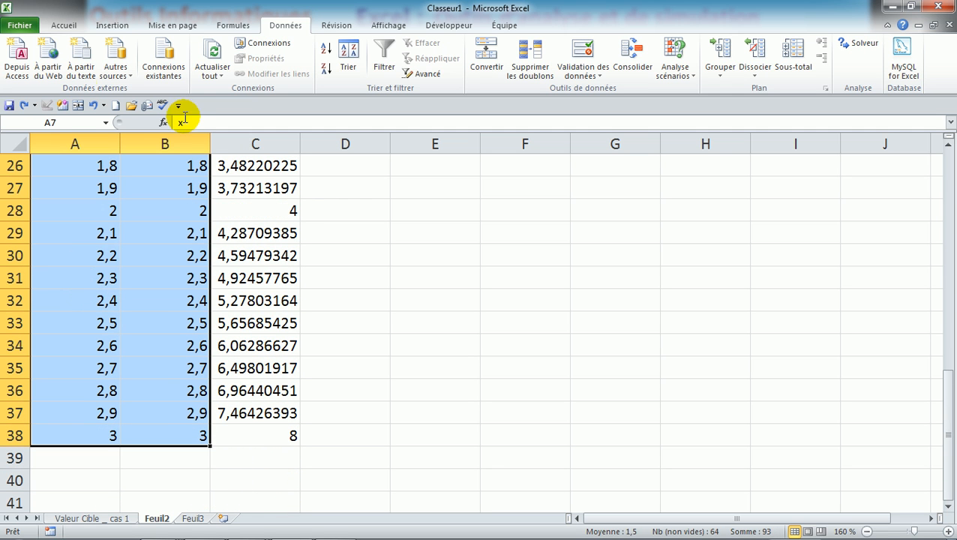
click(120, 30)
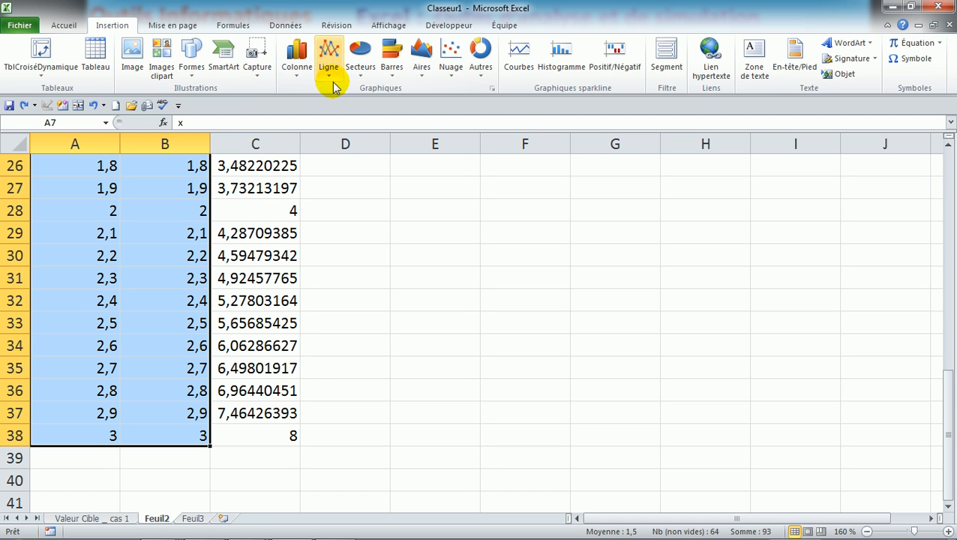
click(450, 75)
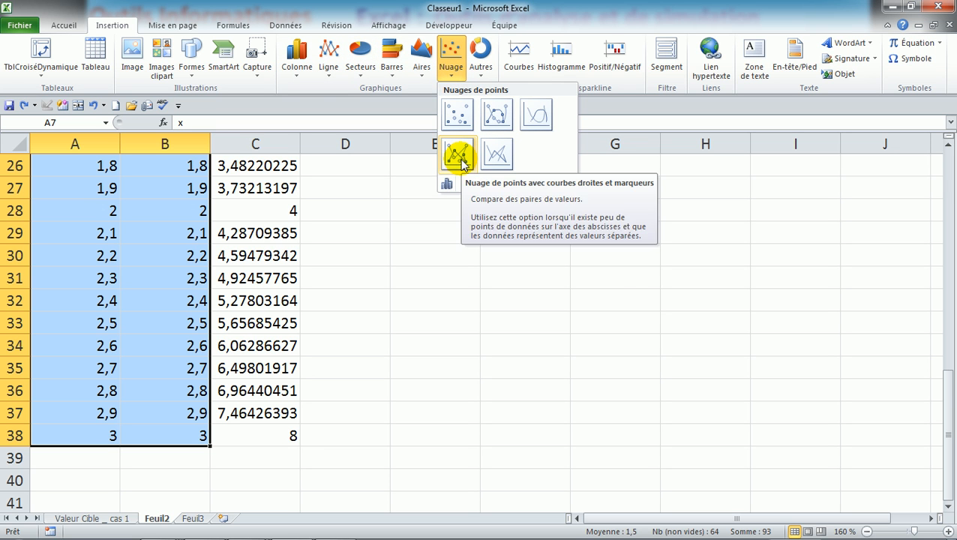
click(536, 118)
drag(566, 182, 643, 166)
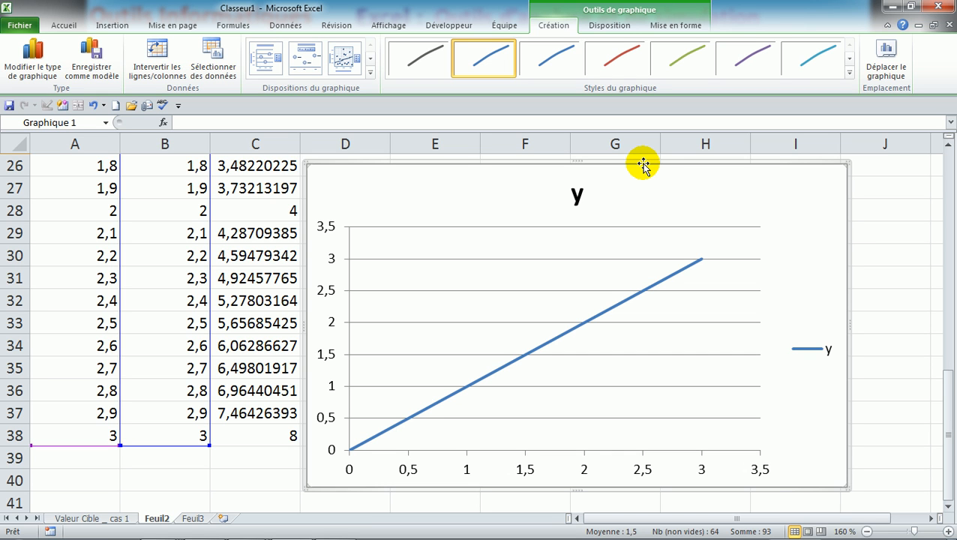
drag(650, 160, 681, 193)
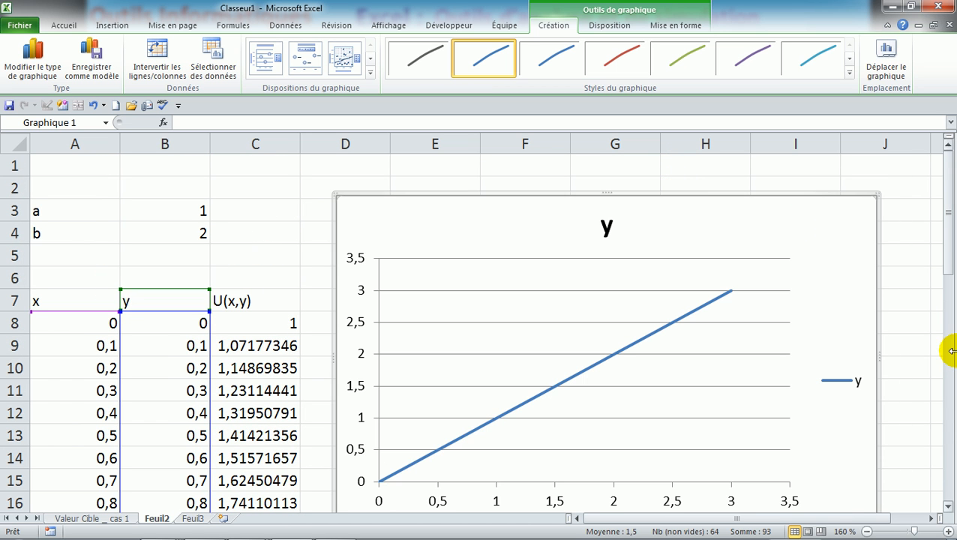
Insert a basic 2D line chart of the U(x,y) data in C7:C38 and move it clear of the table.
click(948, 506)
click(948, 507)
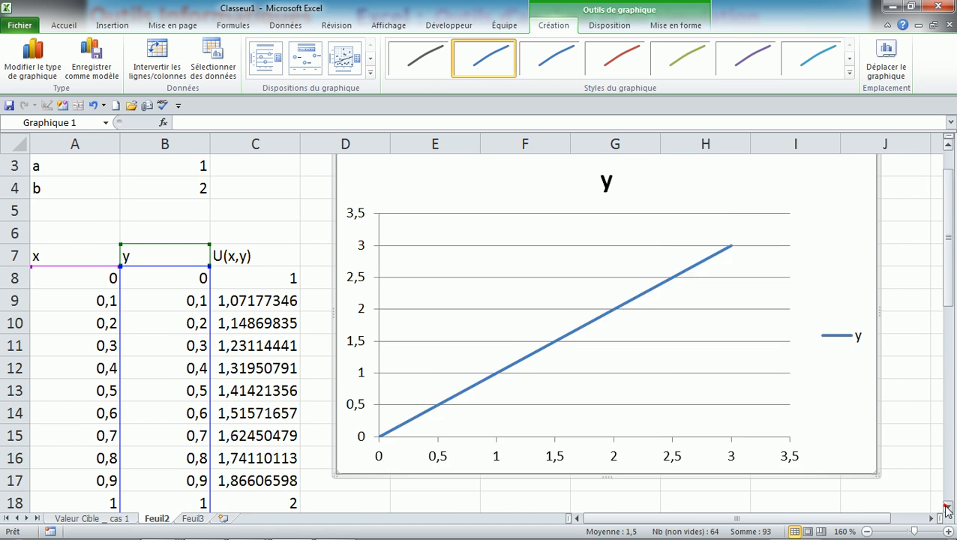
click(948, 507)
click(948, 507)
click(947, 506)
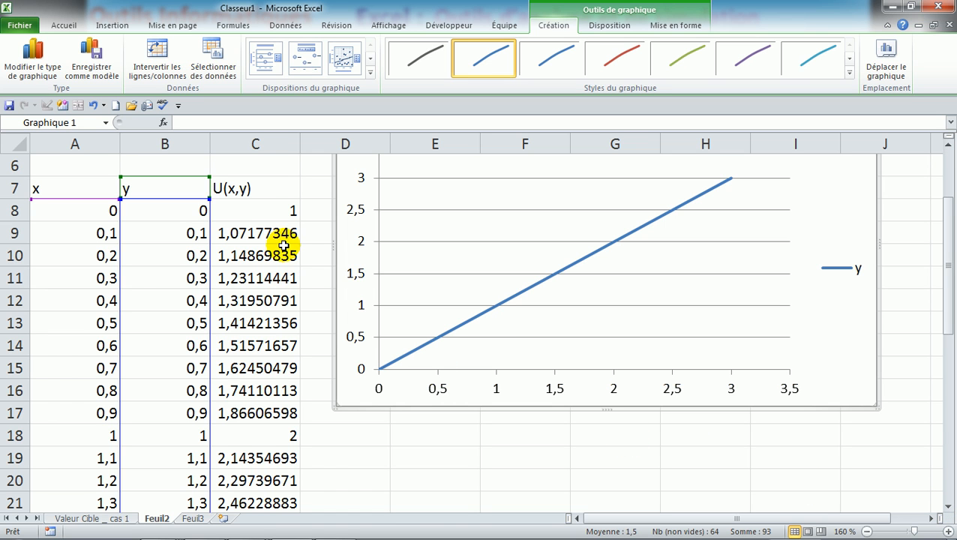
click(249, 212)
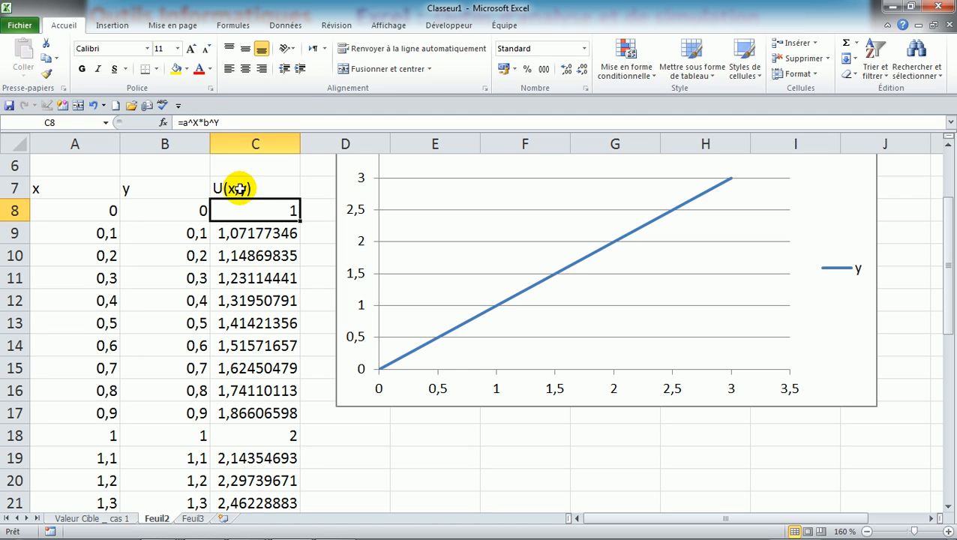
click(238, 189)
mouse_move(238, 188)
mouse_down()
mouse_move(255, 211)
mouse_move(255, 480)
mouse_move(240, 188)
mouse_up()
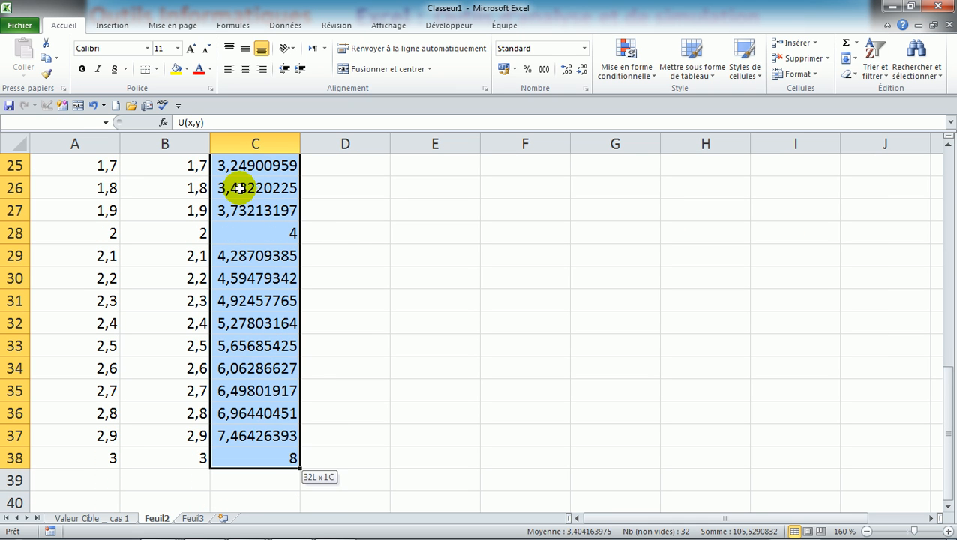
click(111, 30)
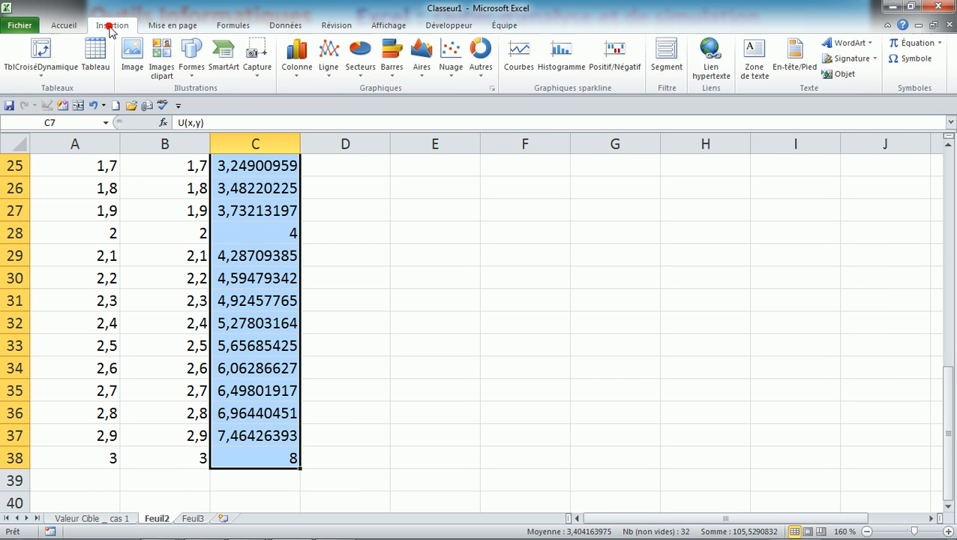
click(335, 77)
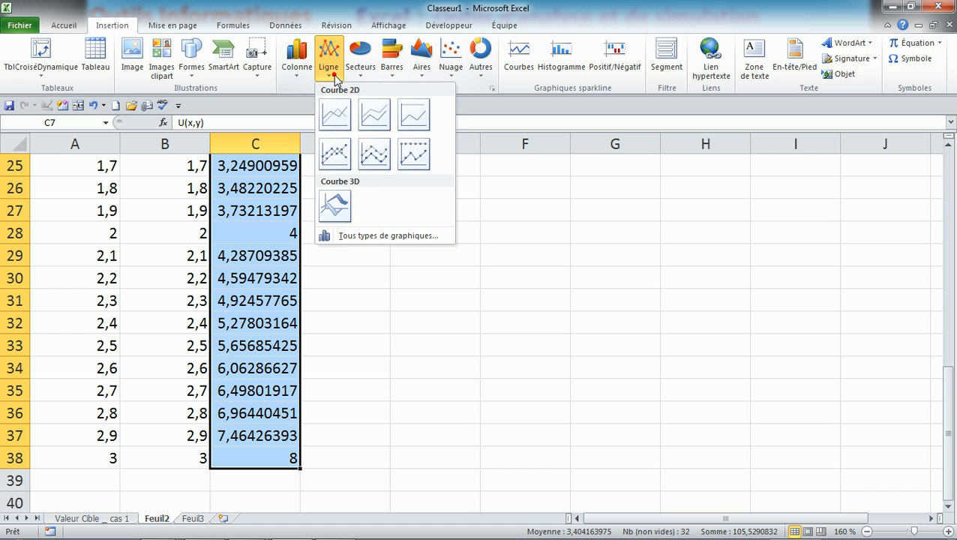
click(336, 115)
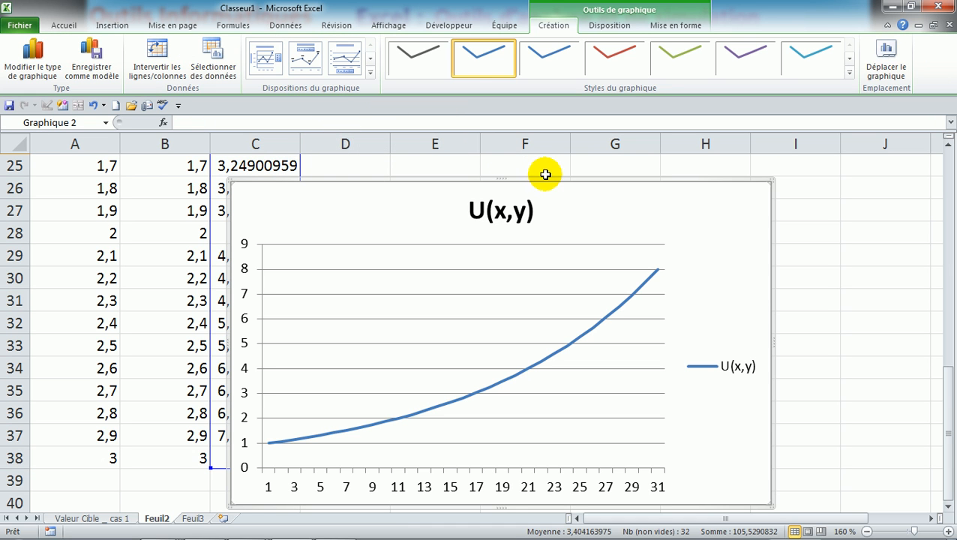
drag(520, 180, 674, 188)
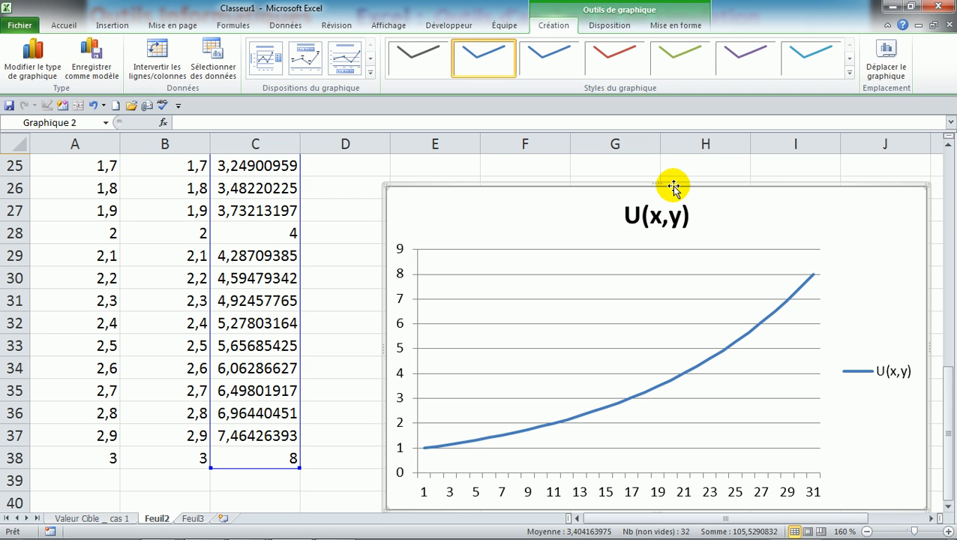
Place the U(x,y) chart directly below the y chart, beside the data table.
click(867, 531)
click(866, 531)
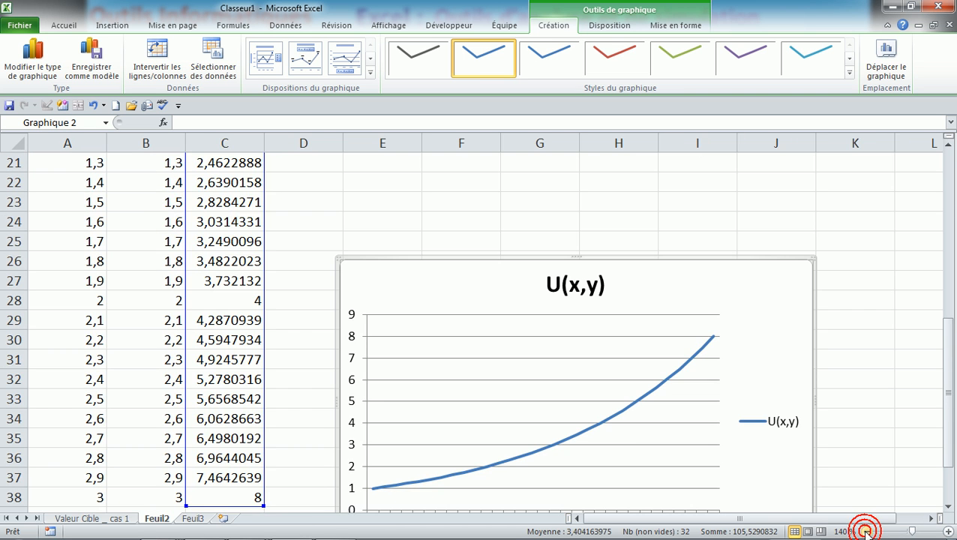
click(866, 531)
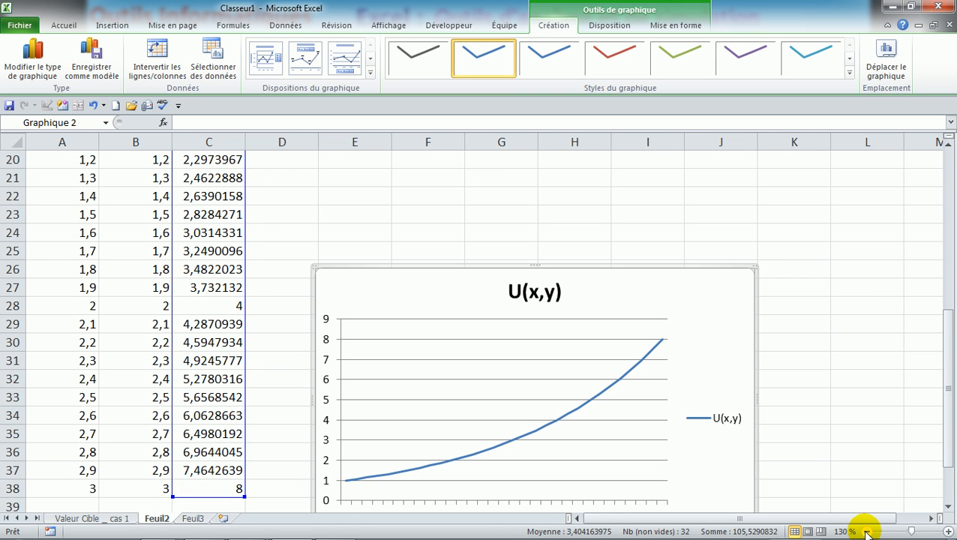
click(868, 532)
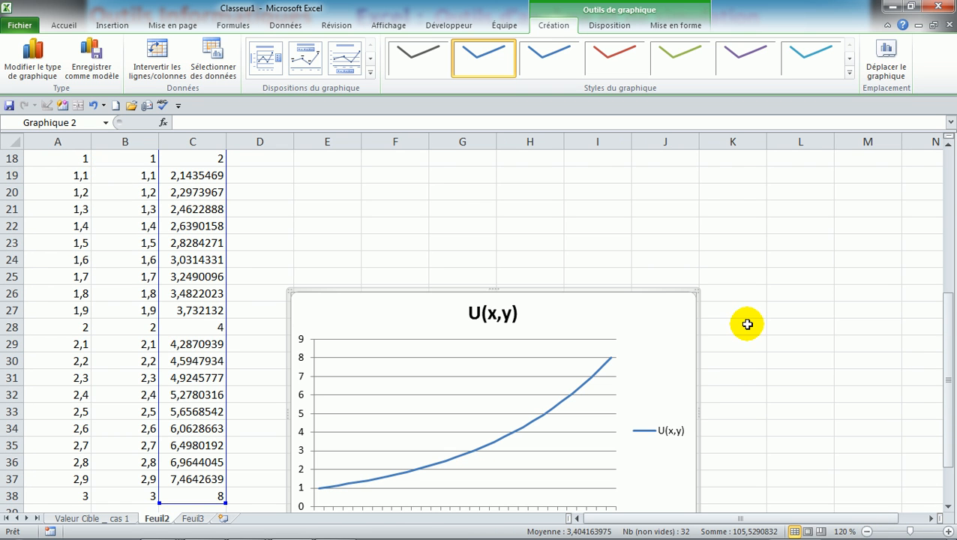
drag(609, 289, 681, 170)
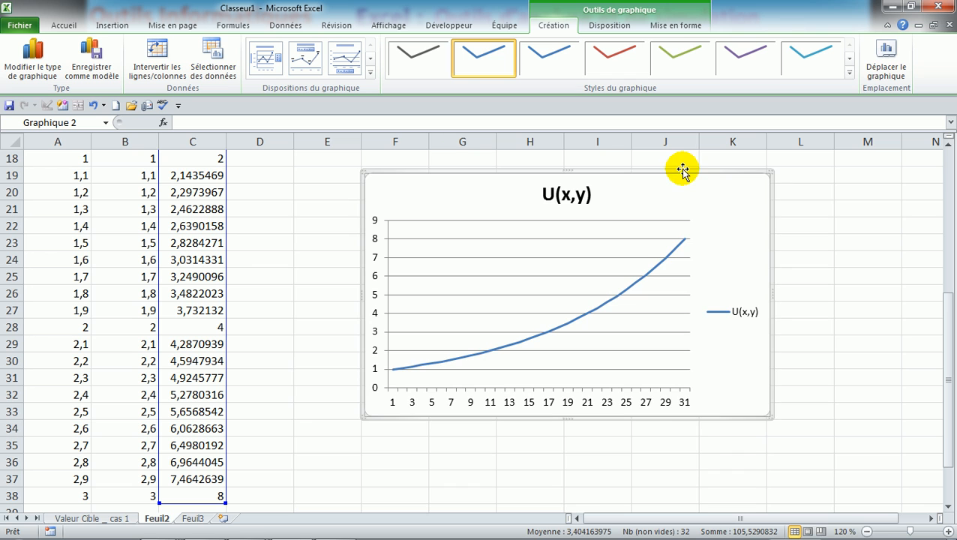
click(947, 180)
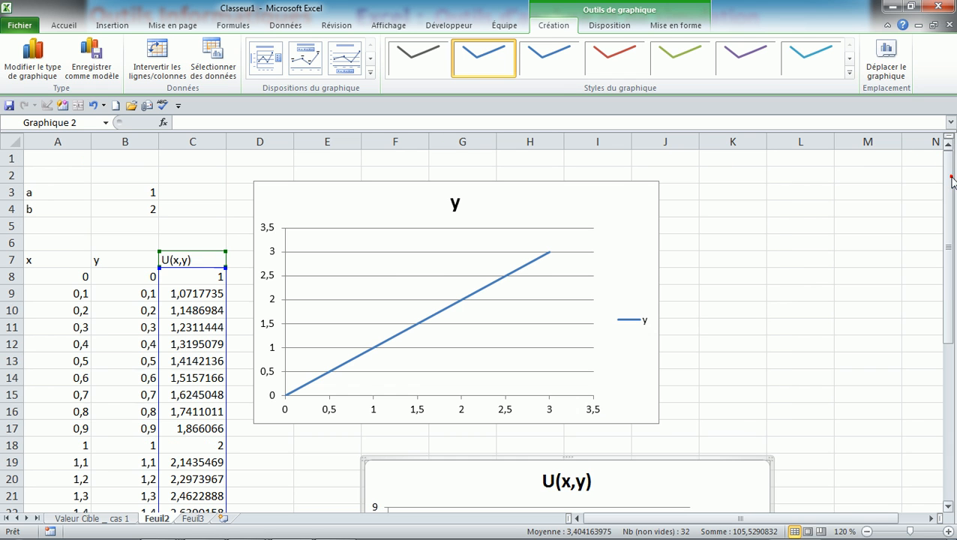
drag(580, 463, 470, 435)
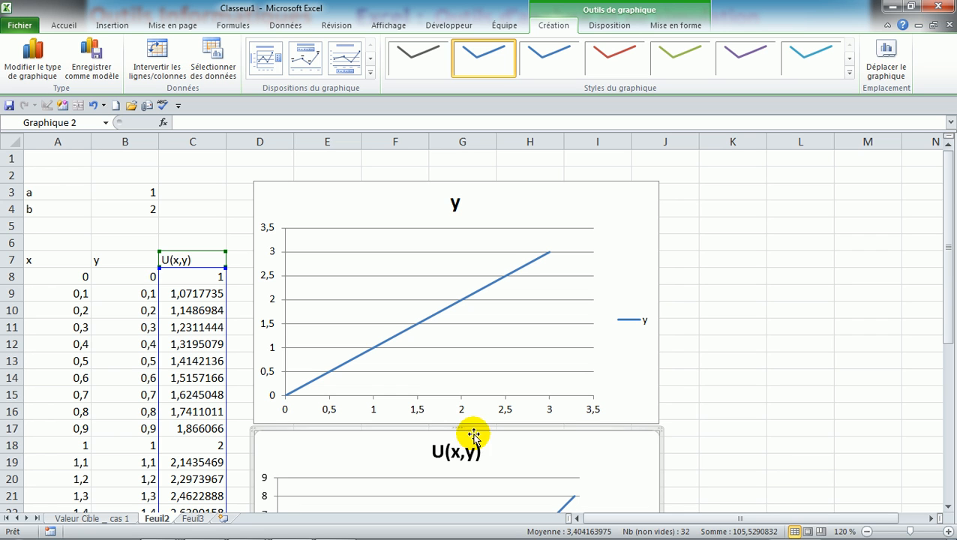
drag(658, 429, 661, 430)
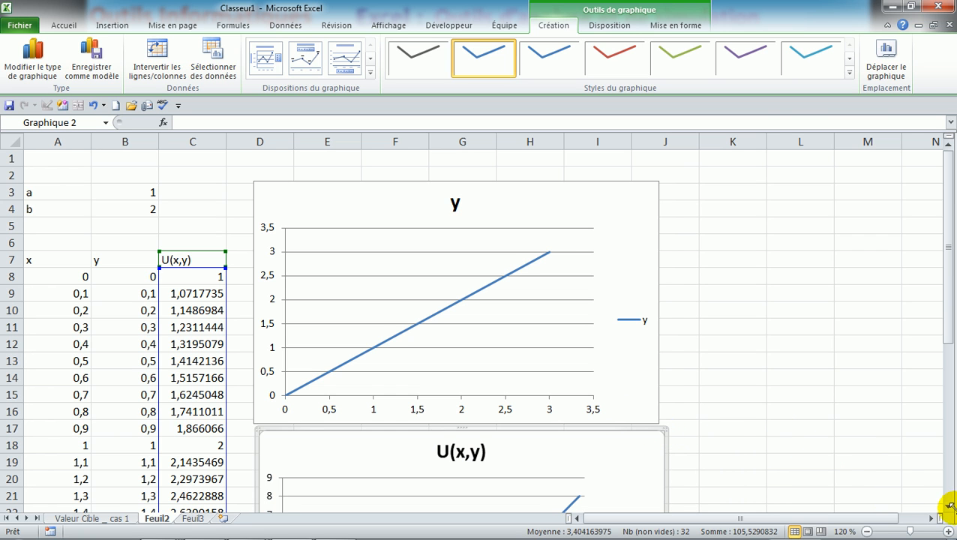
Move the U(x,y) chart up beside the y chart, around columns H to N, so both curves can be compared.
drag(949, 509, 949, 509)
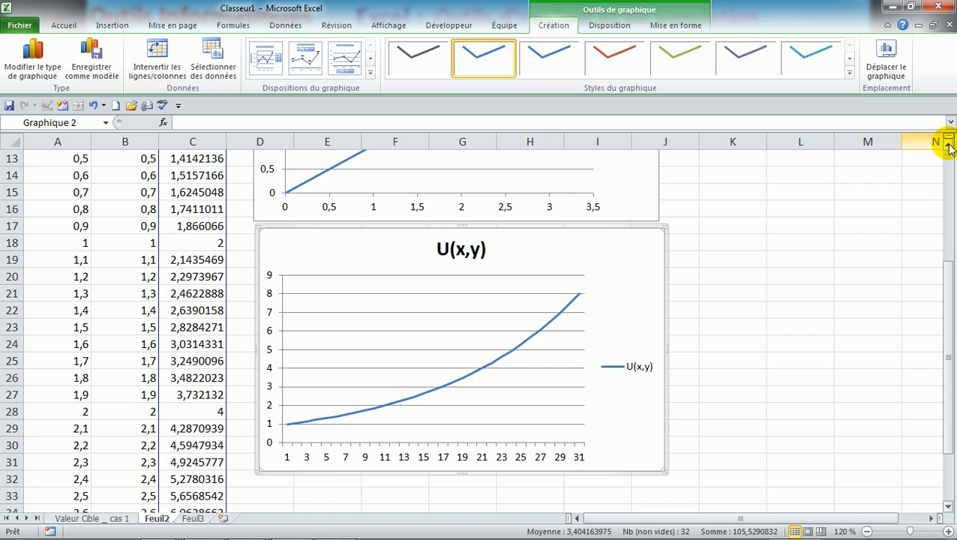
drag(949, 150, 950, 149)
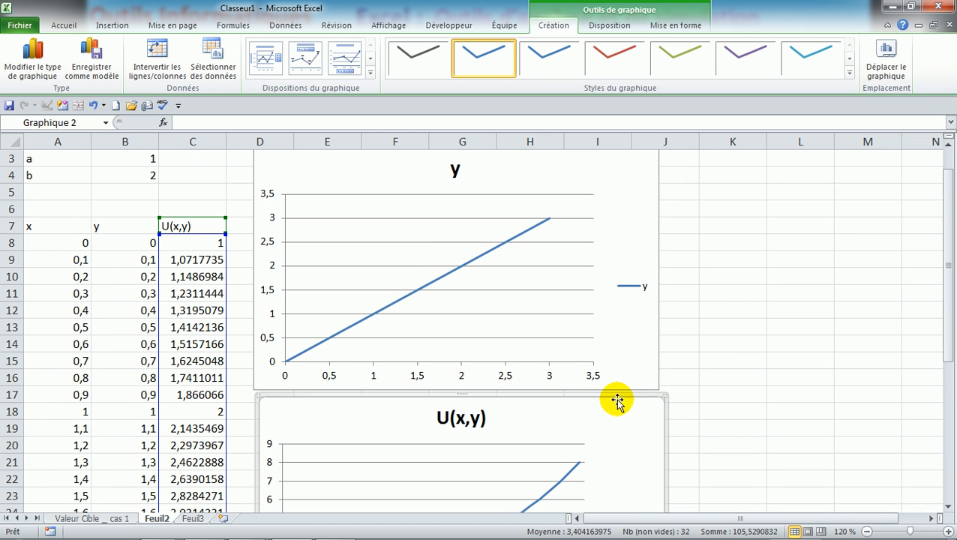
drag(614, 394, 863, 250)
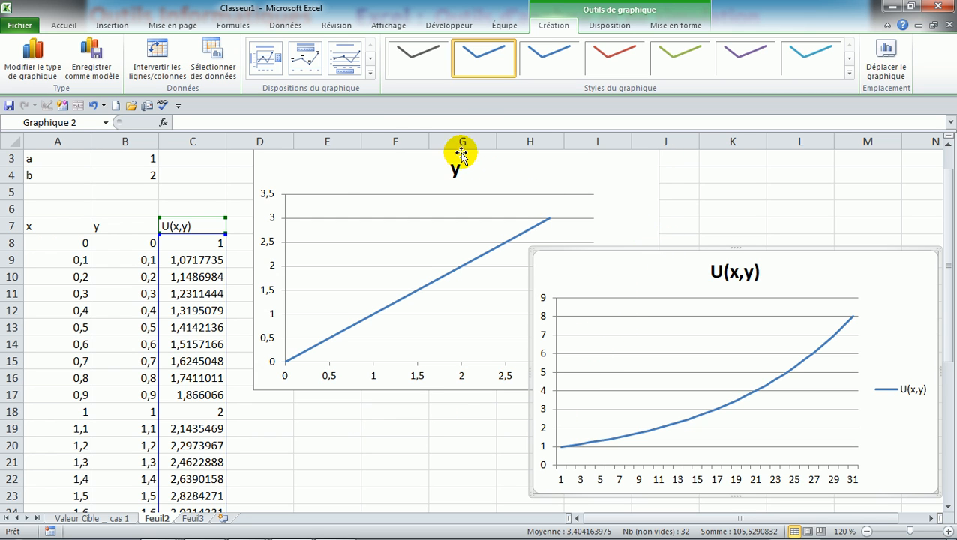
Review the scatter chart types for the y chart and the 2D line types for the U(x,y) chart.
click(255, 172)
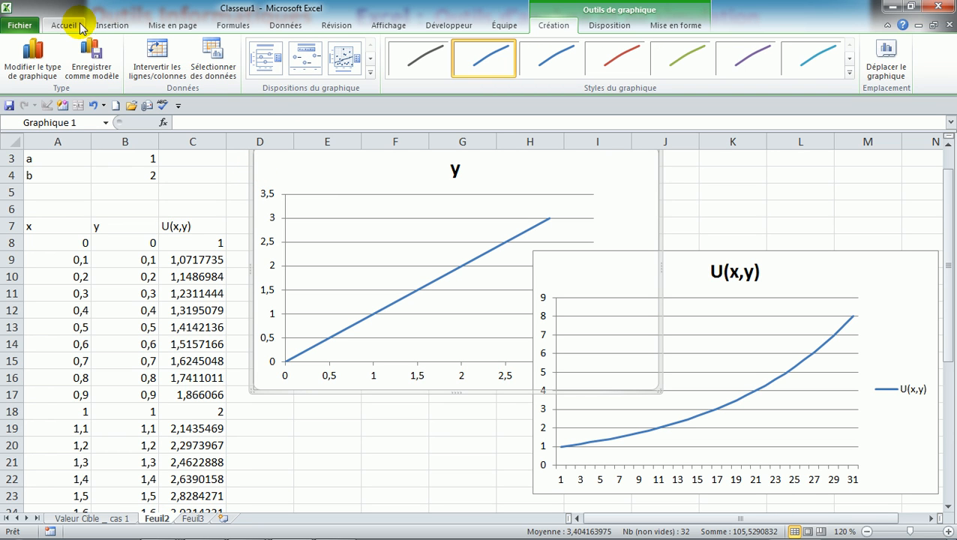
click(120, 25)
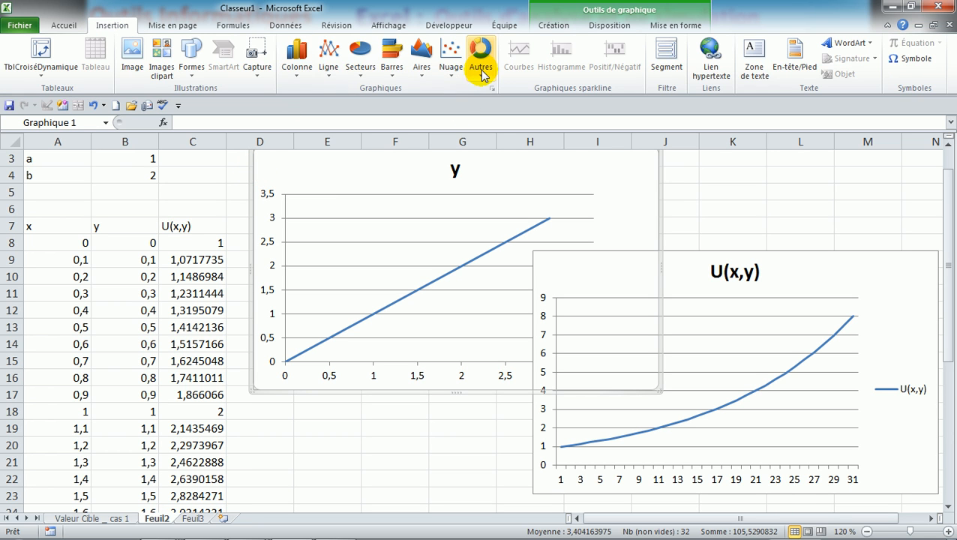
click(454, 72)
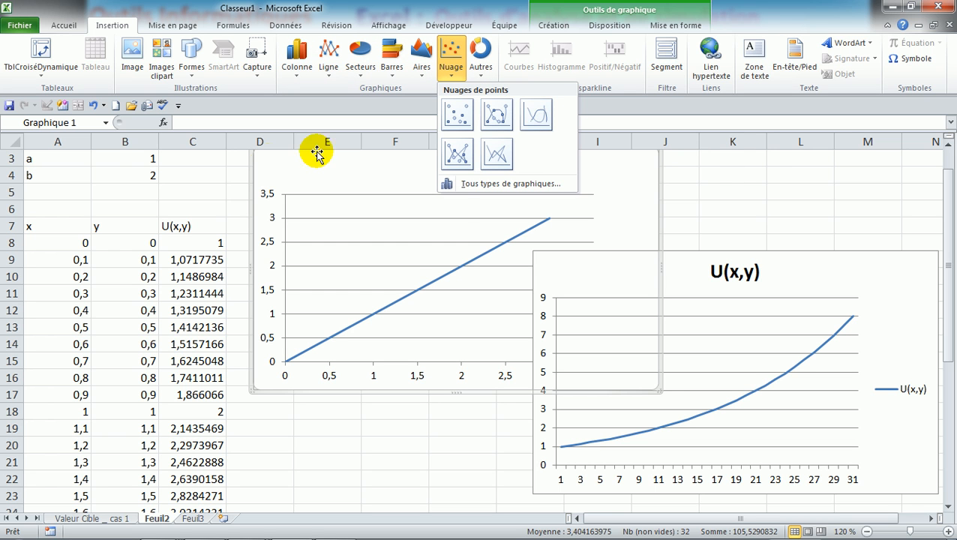
click(711, 178)
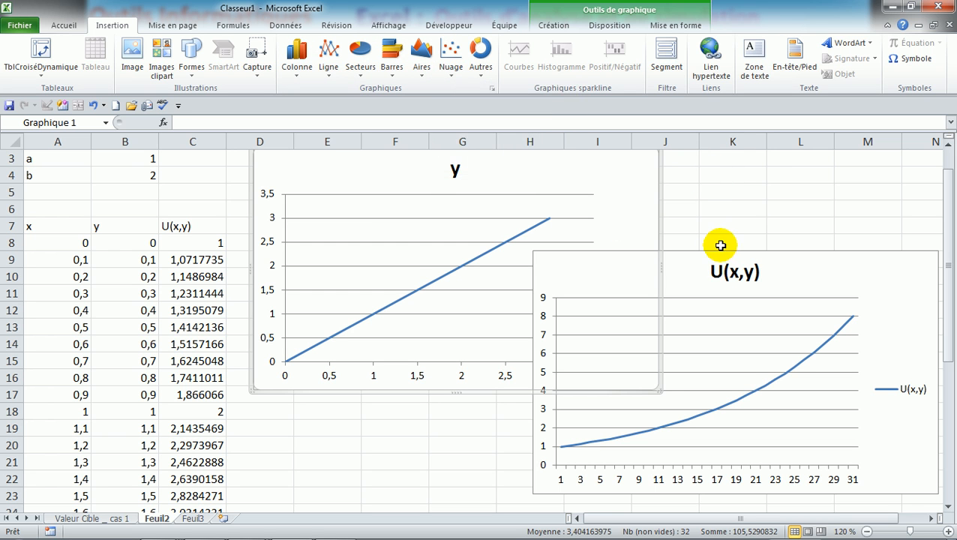
click(721, 242)
click(689, 253)
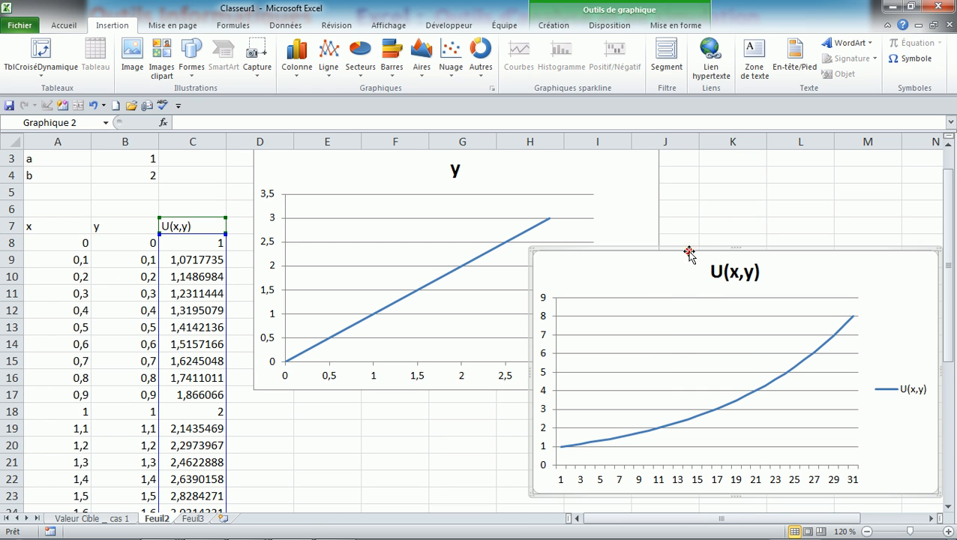
click(330, 68)
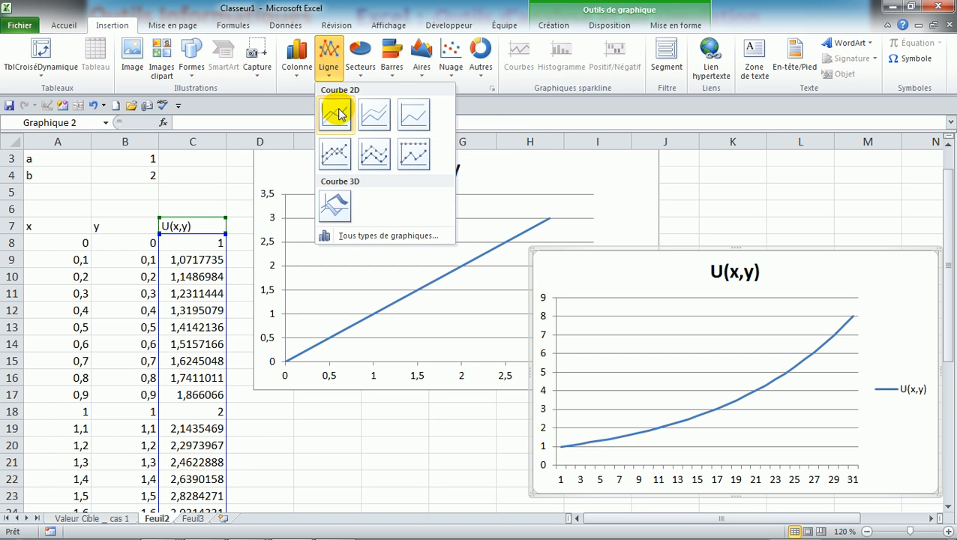
Delete both the U(x,y) chart and the y chart from the sheet.
click(716, 250)
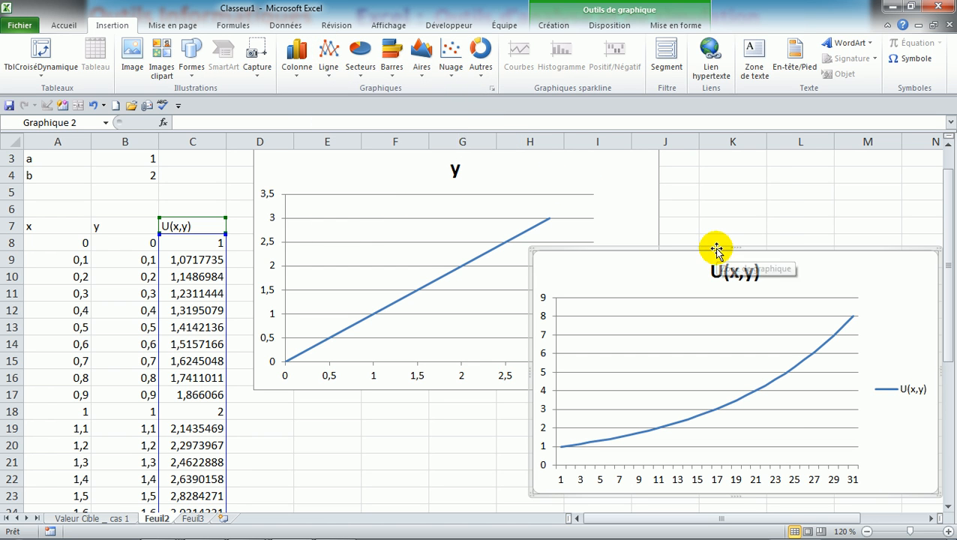
key(Delete)
click(660, 245)
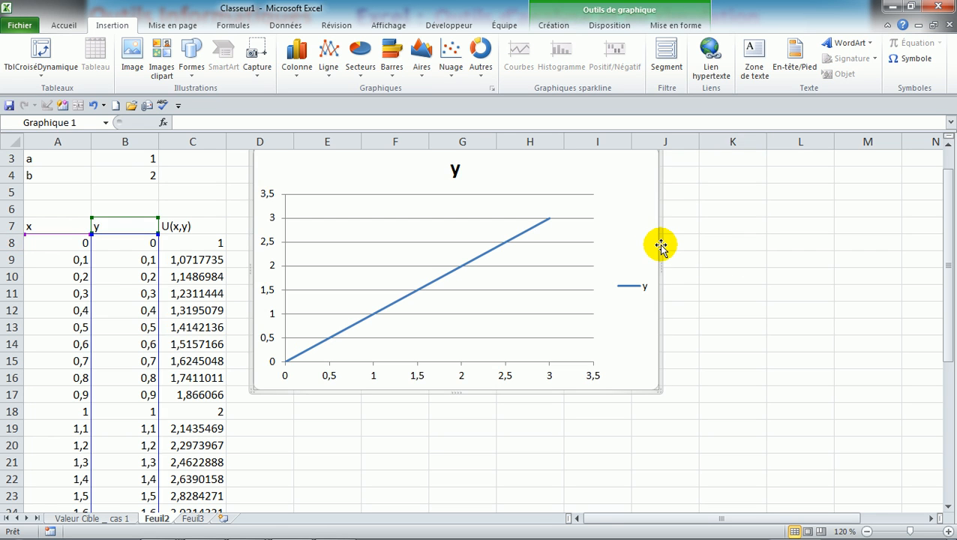
key(Delete)
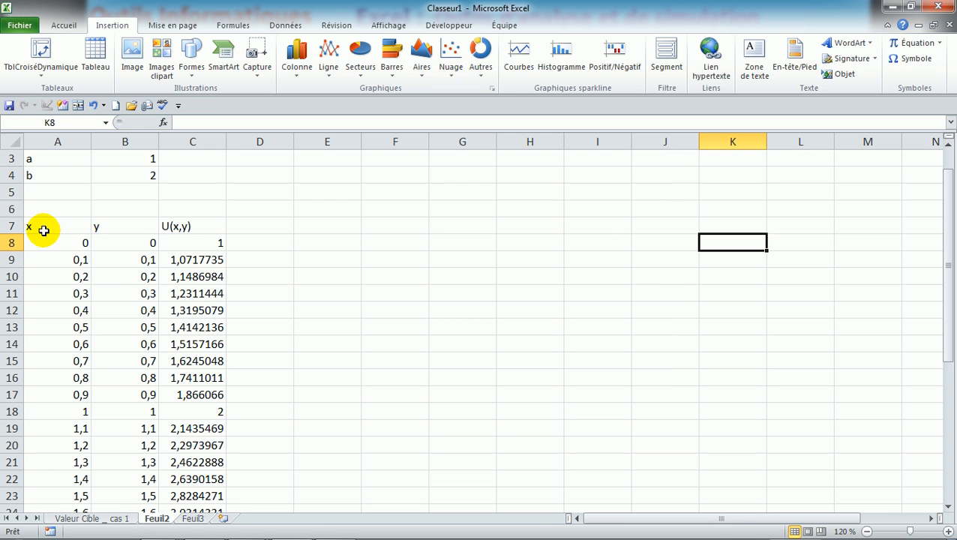
Try a 2D line chart of the x and y data in A7:B38, and remove it.
drag(45, 226, 102, 475)
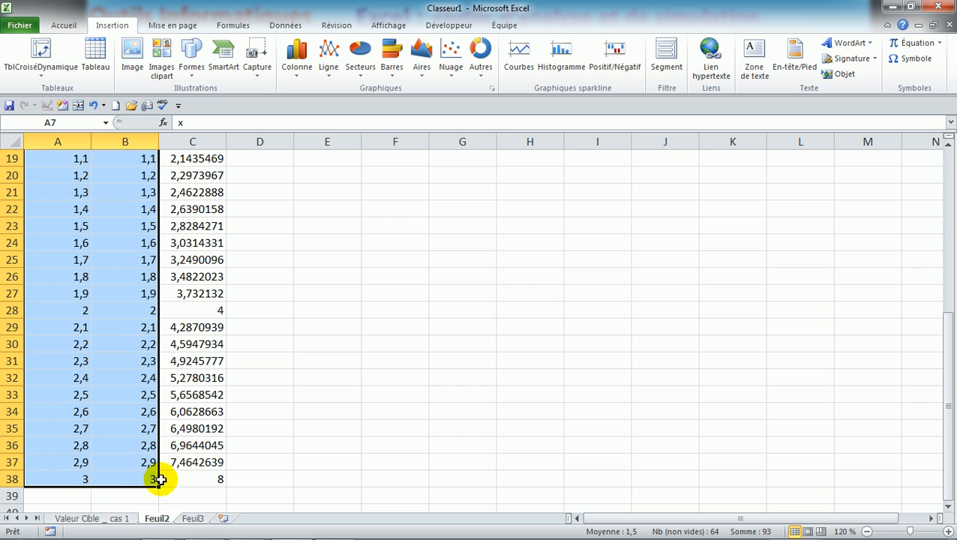
click(327, 75)
click(330, 114)
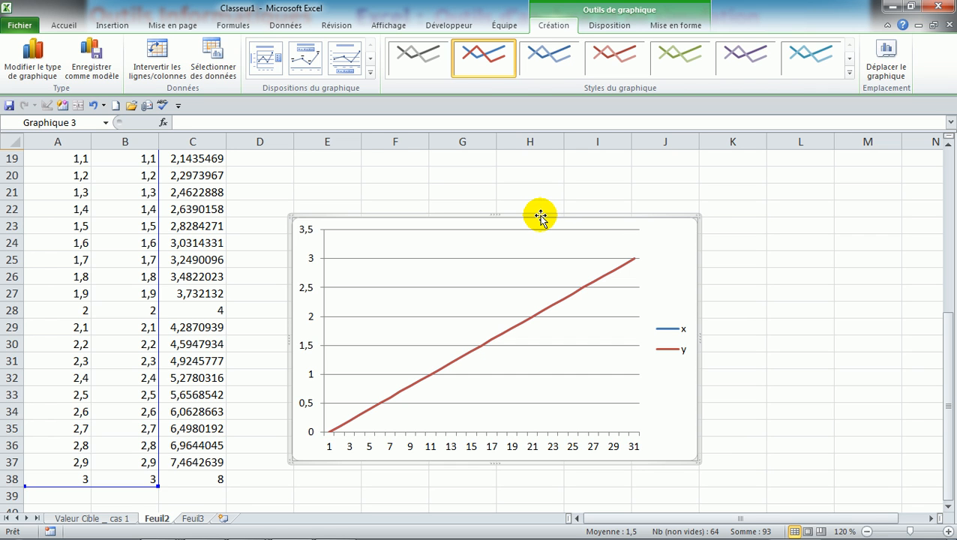
key(Delete)
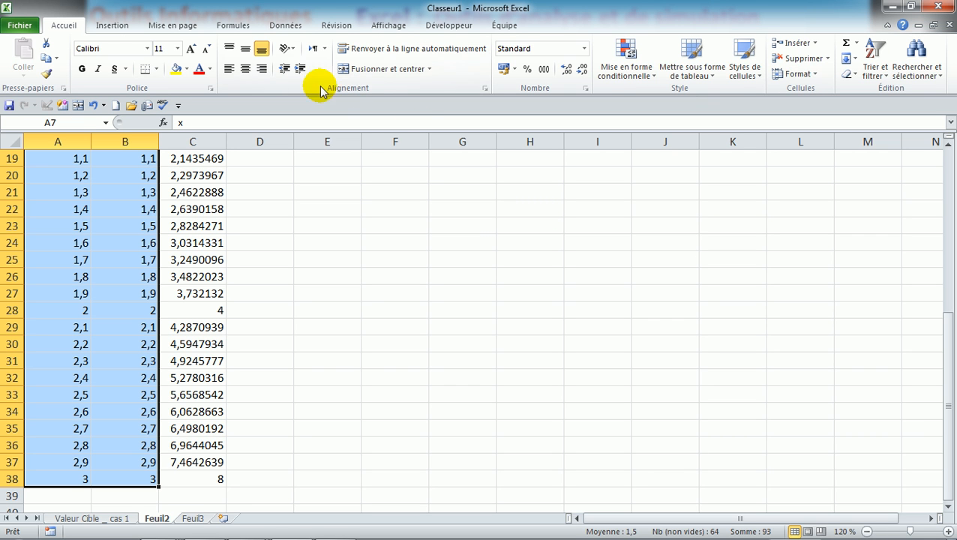
Chart the x and y data in A7:B38 as a scatter chart with smooth lines and no markers.
click(119, 27)
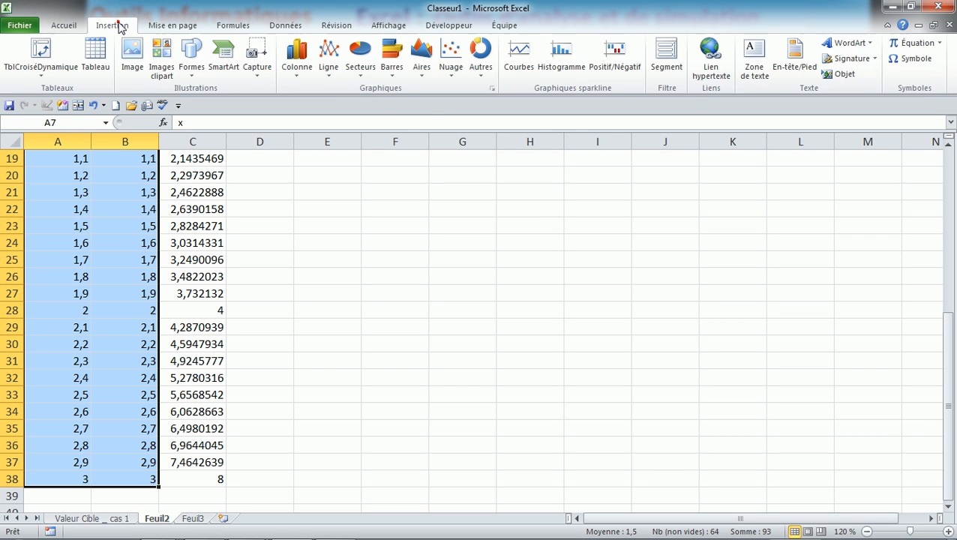
click(452, 66)
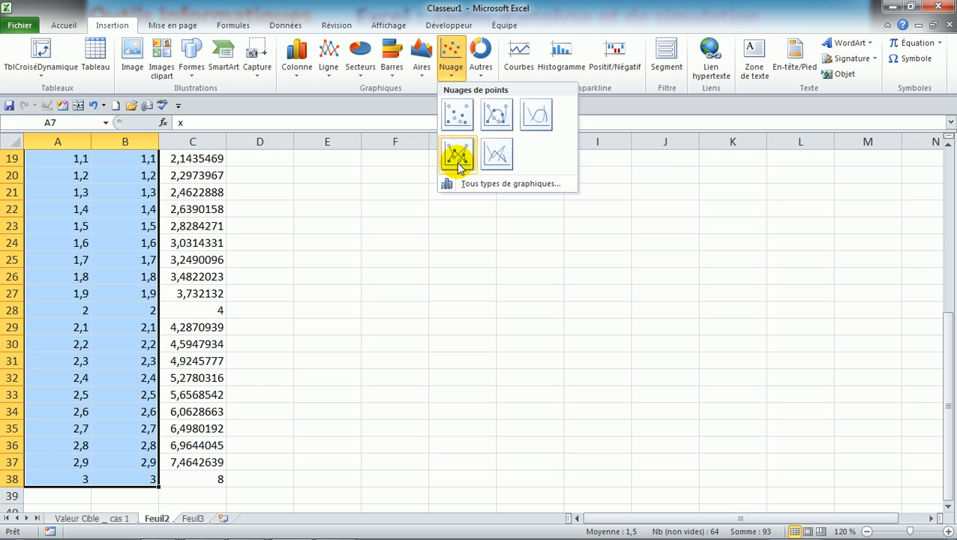
click(537, 118)
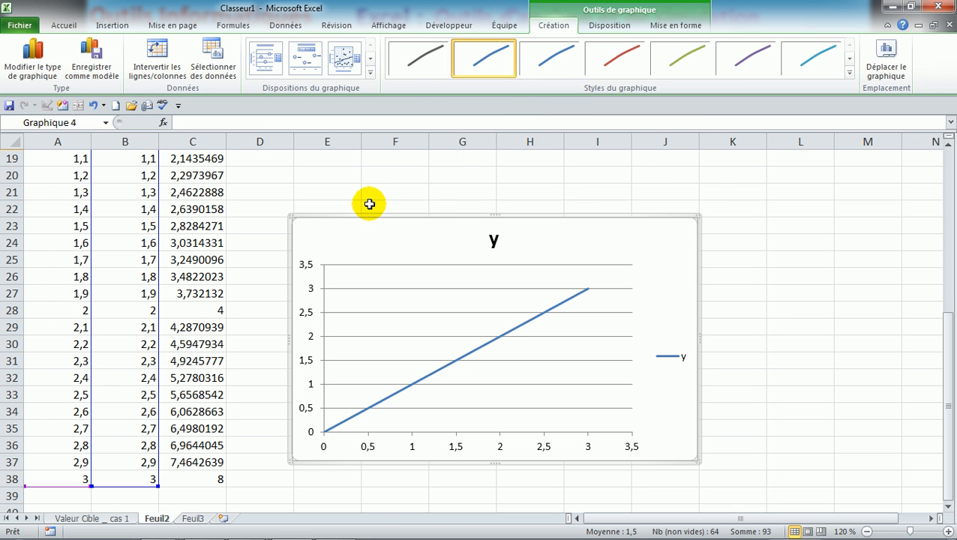
Make the y chart slightly taller and place it beside the data table, spanning about columns E to K from row 14.
drag(371, 213, 348, 171)
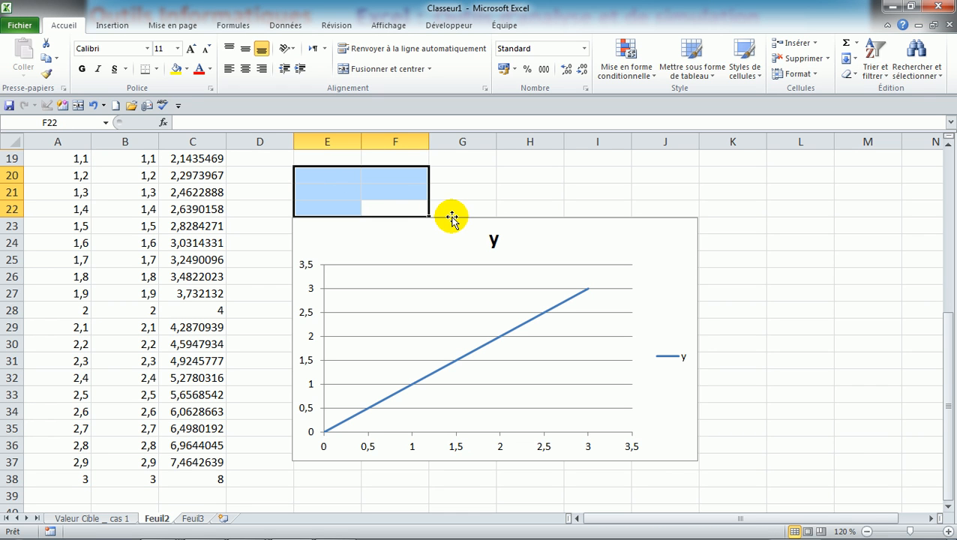
click(456, 450)
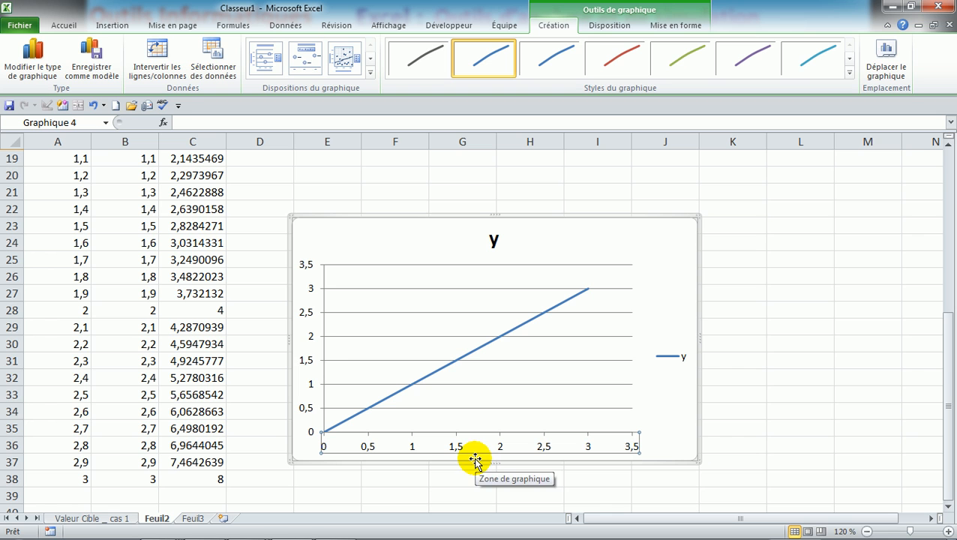
click(687, 435)
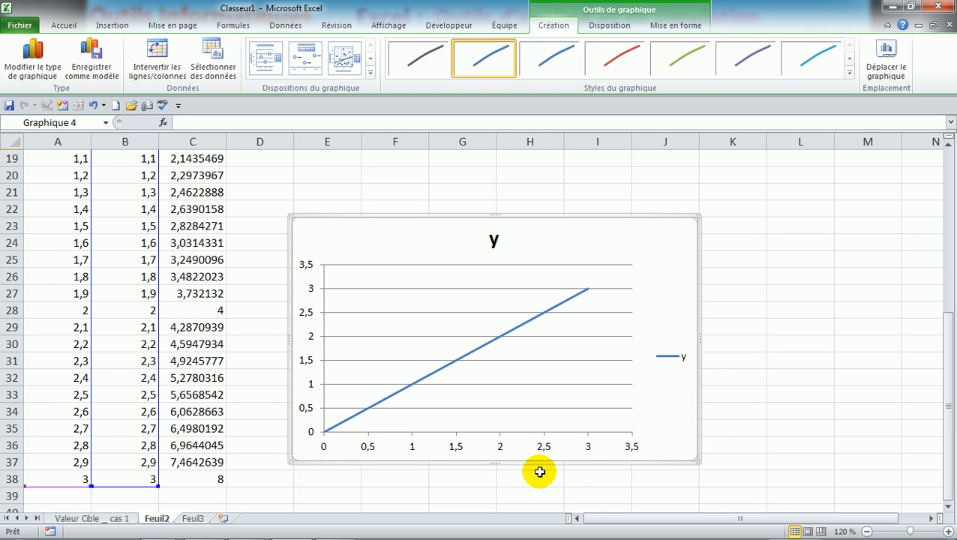
drag(499, 461, 497, 476)
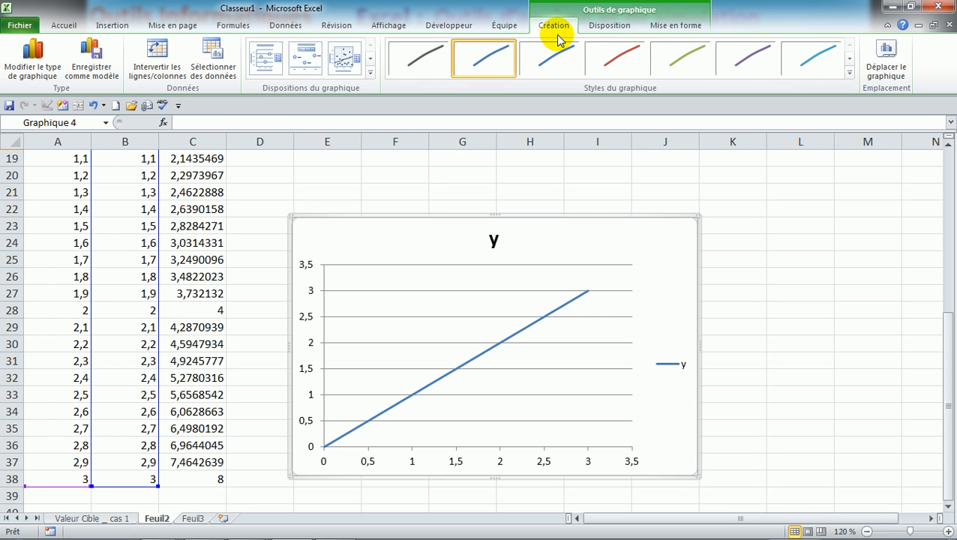
drag(555, 137, 562, 163)
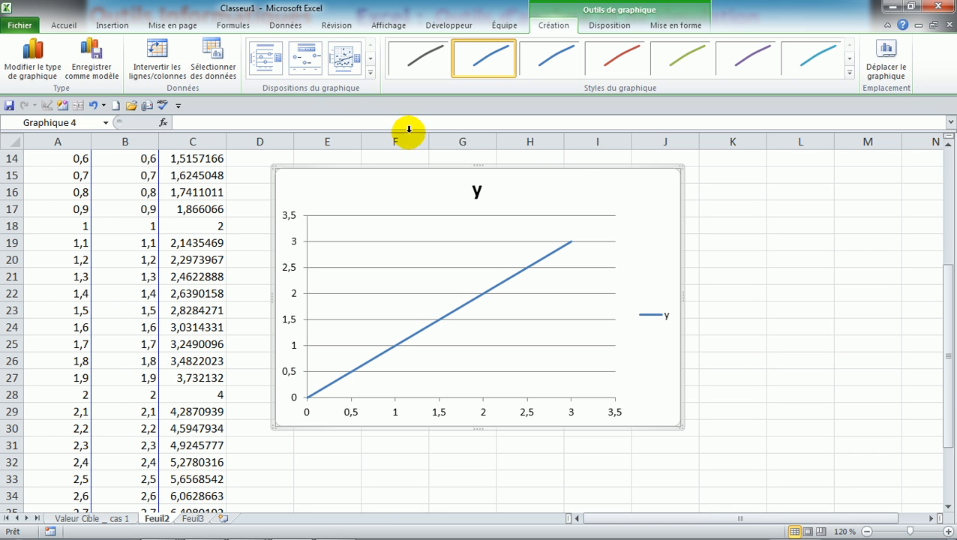
click(108, 33)
click(461, 68)
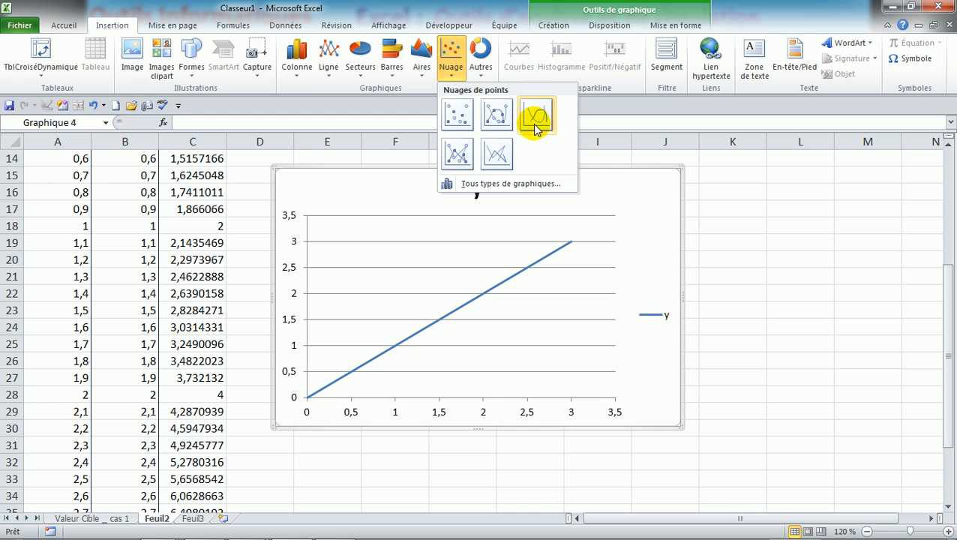
click(395, 235)
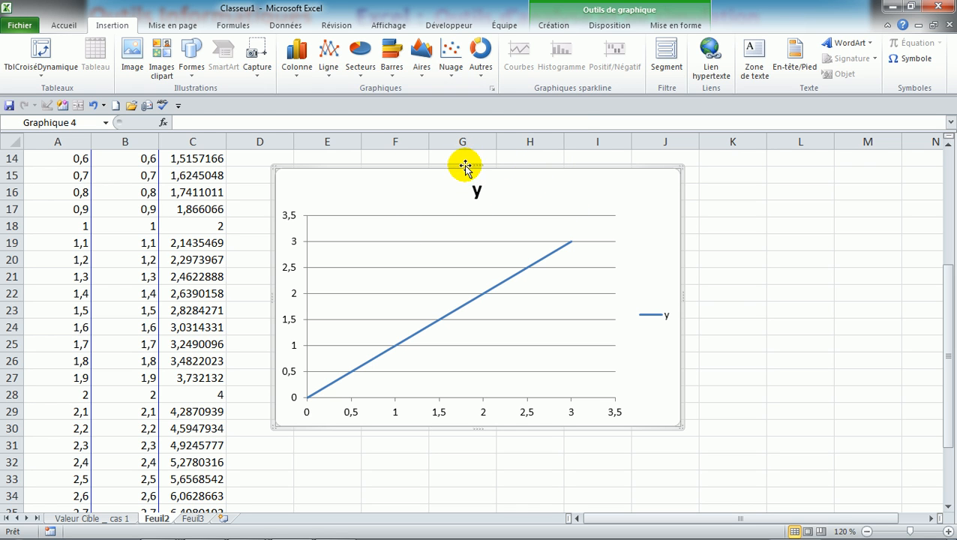
drag(464, 165, 513, 163)
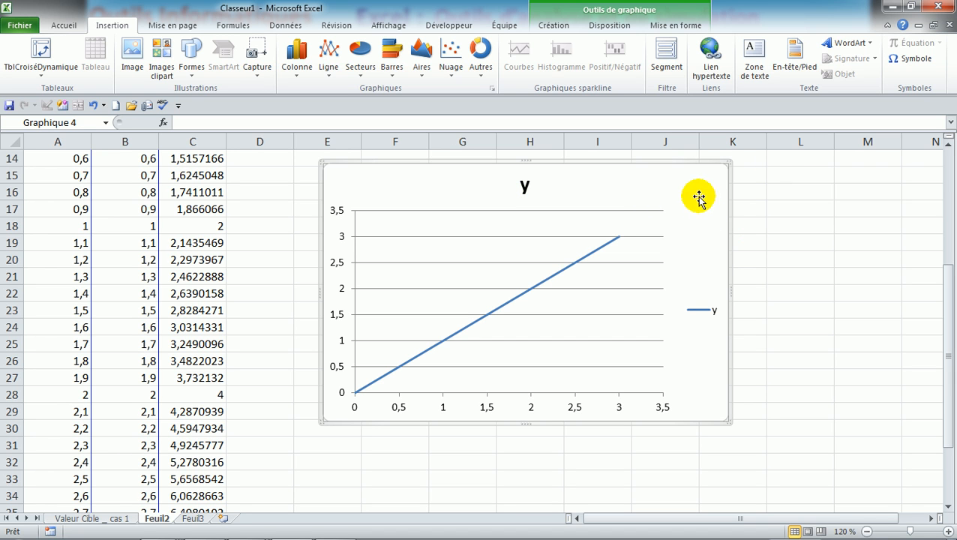
Chart the U(x,y) data in C7:C38 as a 2D line chart and place it directly below the y chart.
click(949, 146)
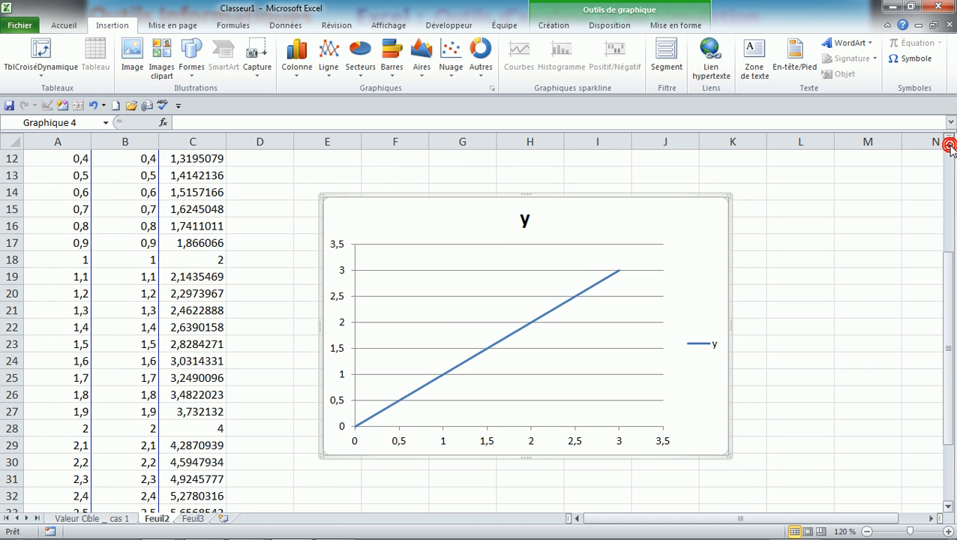
click(949, 146)
click(949, 145)
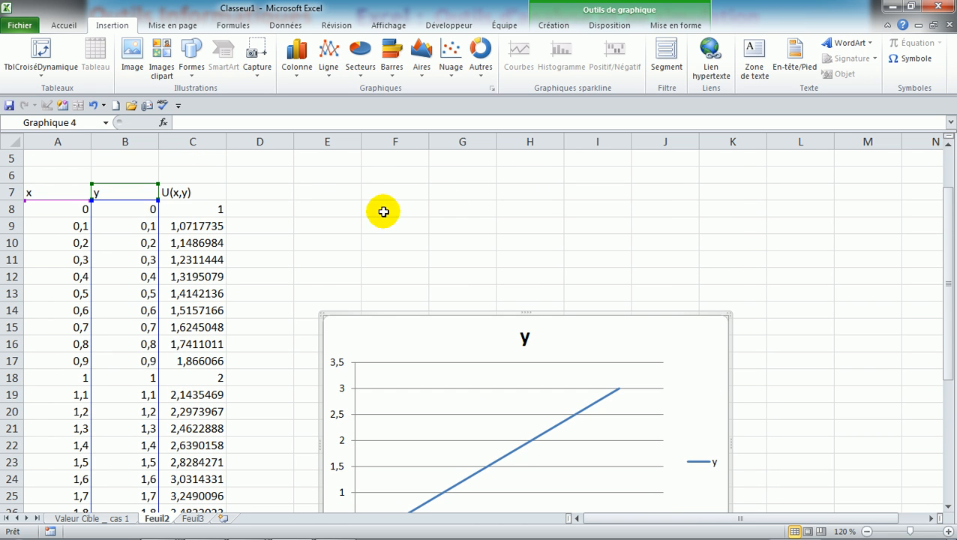
click(190, 193)
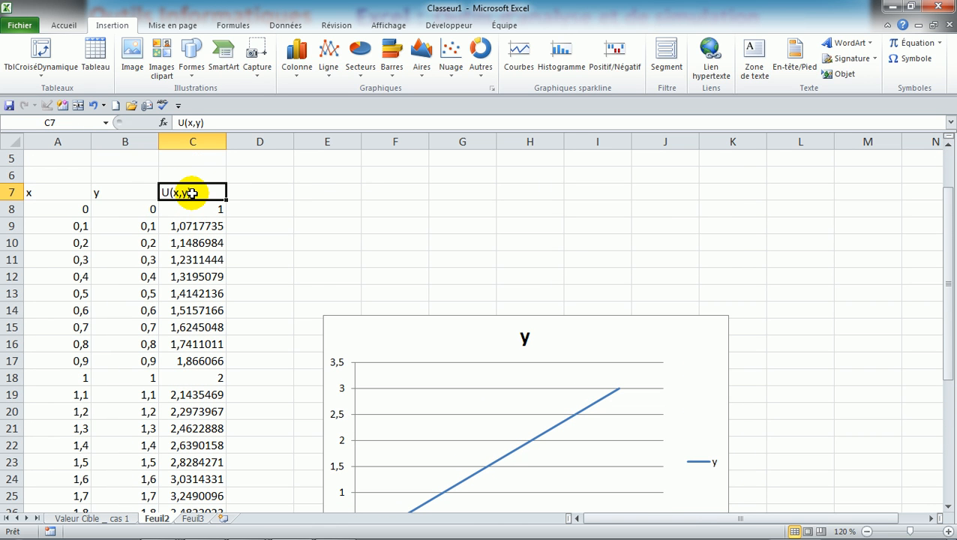
key(shift+Down)
key(shift+Down)
key(shift+Down)
key(shift+Down)
key(shift+Down)
key(shift+Down)
key(shift+Down)
key(shift+Down)
key(shift+Down)
key(shift+Down)
key(shift+Down)
key(shift+Down)
key(shift+Down)
key(shift+Down)
key(shift+Down)
key(shift+Down)
key(shift+Down)
key(shift+Down)
key(shift+Down)
key(shift+Down)
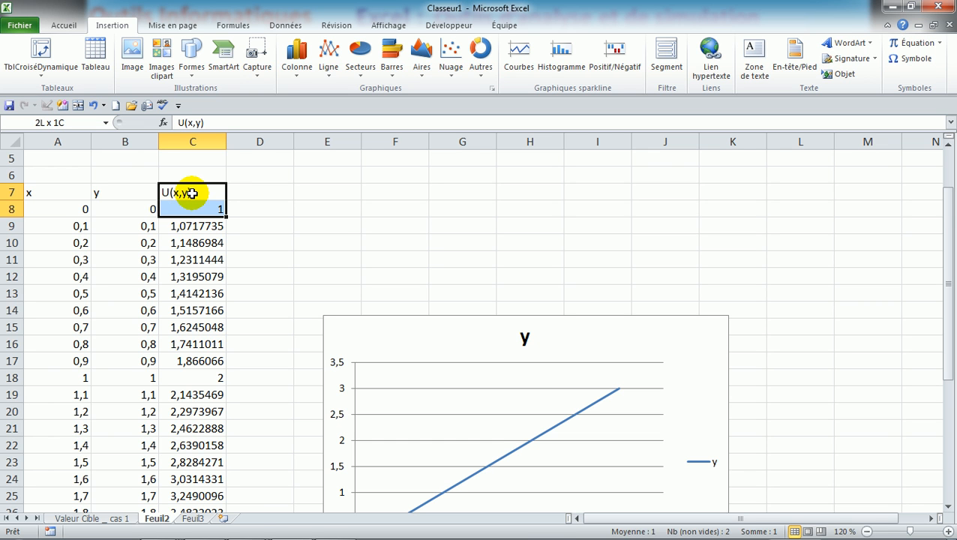
key(shift+Down)
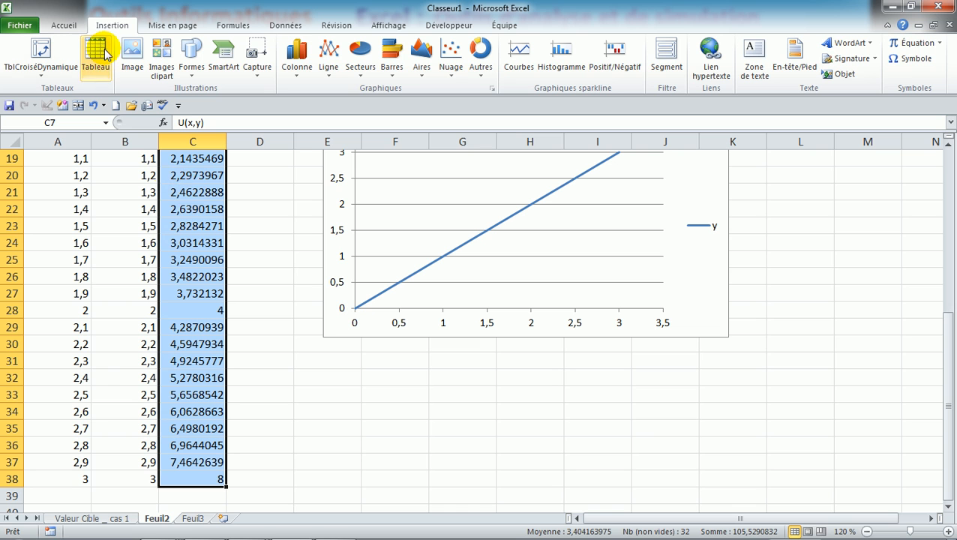
click(330, 63)
click(334, 115)
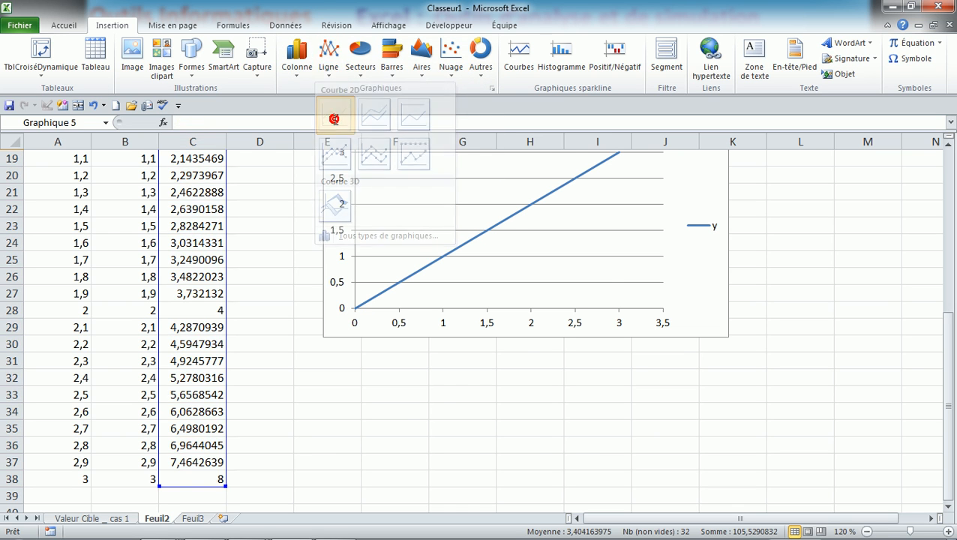
drag(621, 217, 679, 347)
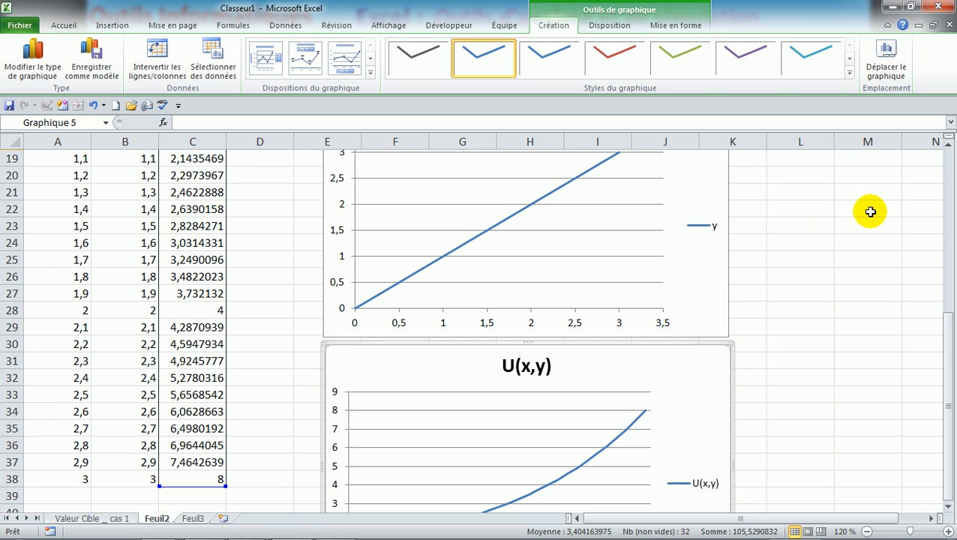
Examine the formula behind the U(x,y) values, starting at C8 and going through column C.
click(947, 161)
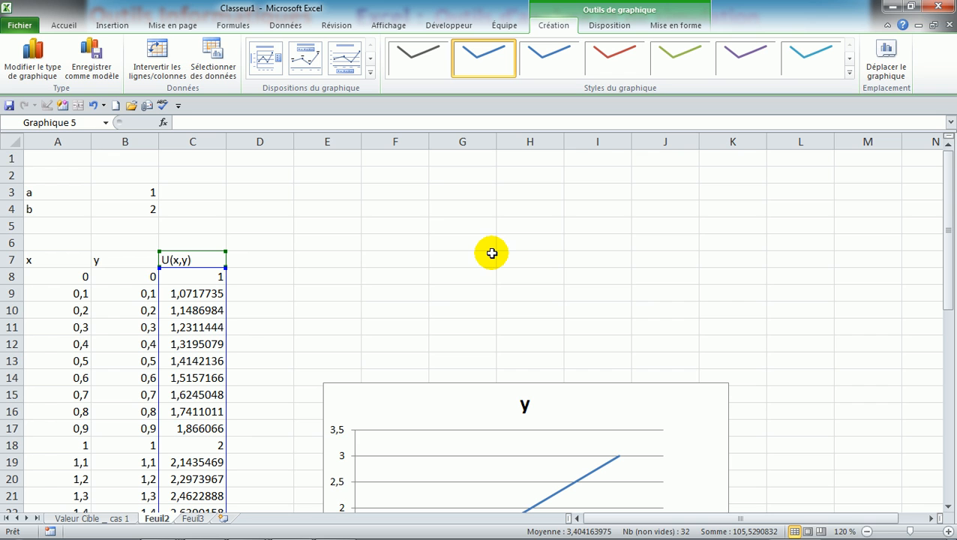
click(189, 284)
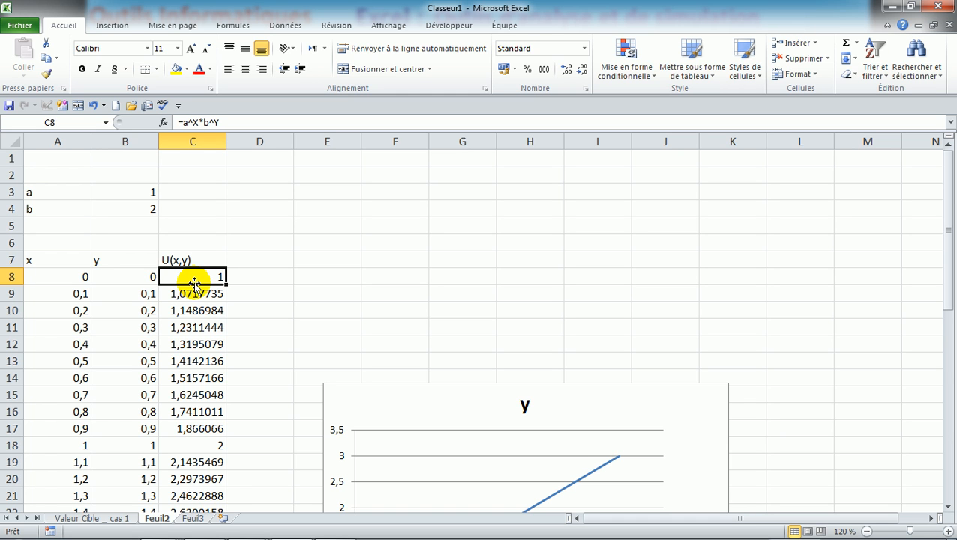
key(Right)
key(Right)
key(Left)
key(Left)
key(Down)
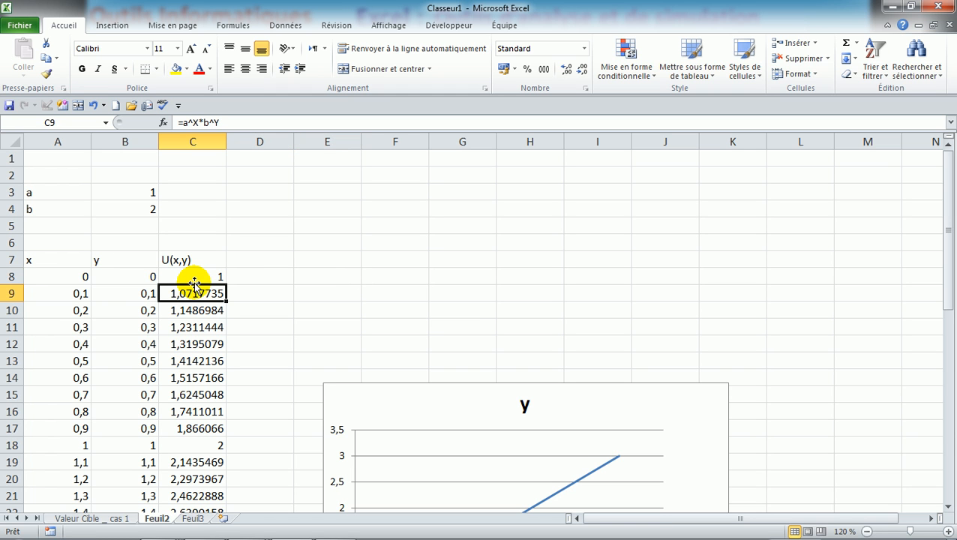
key(Down)
key(Down)
key(Down)
key(Down)
key(Down)
key(Down)
key(Down)
key(Down)
key(Down)
key(Down)
key(Down)
key(Down)
key(Down)
key(Down)
key(Down)
key(Down)
key(Down)
key(Down)
key(Down)
key(Down)
key(Down)
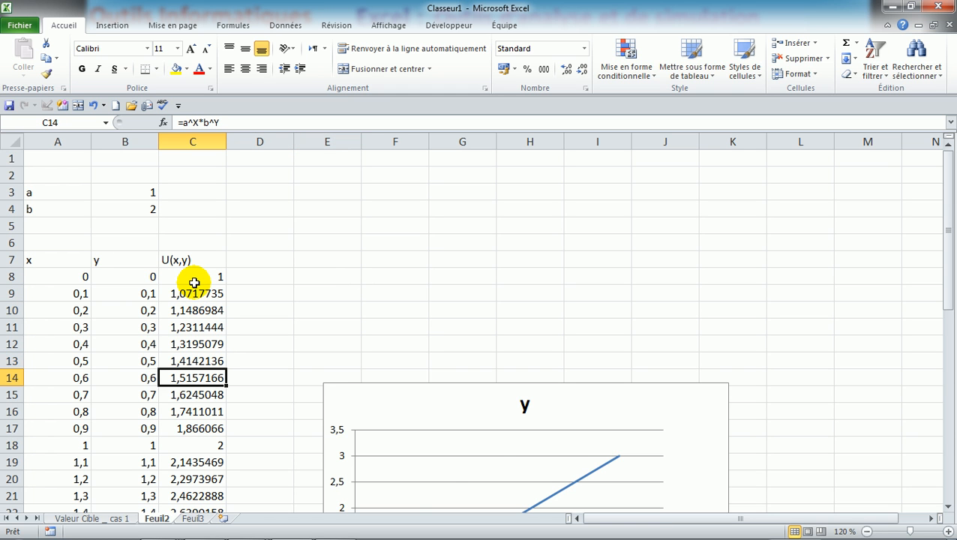
key(Down)
key(Down)
key(Down)
key(Down)
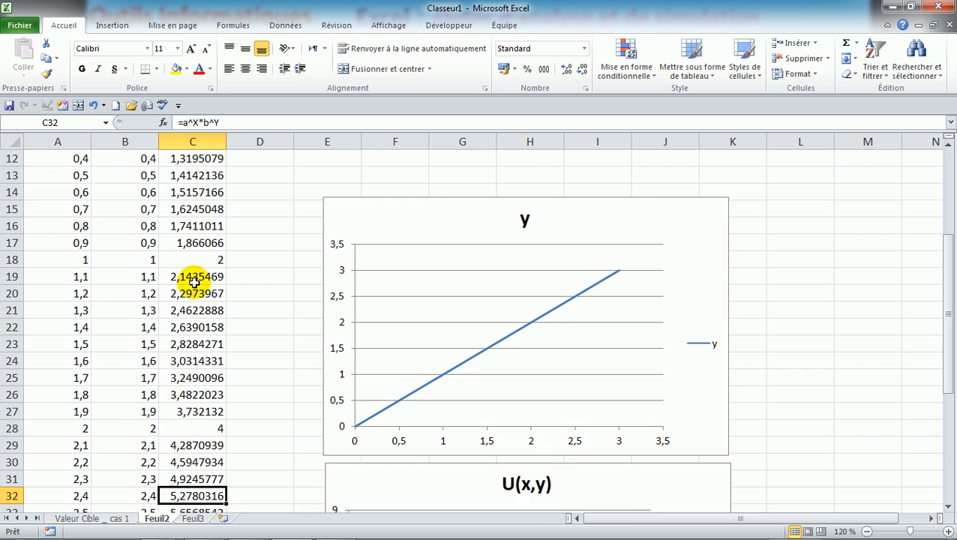
key(Up)
key(Up)
key(Up)
key(Up)
key(Up)
key(Up)
key(Up)
key(Up)
key(Up)
key(Up)
key(Up)
key(Up)
key(Up)
key(Up)
key(Up)
key(Up)
key(Up)
key(Up)
key(Up)
key(Up)
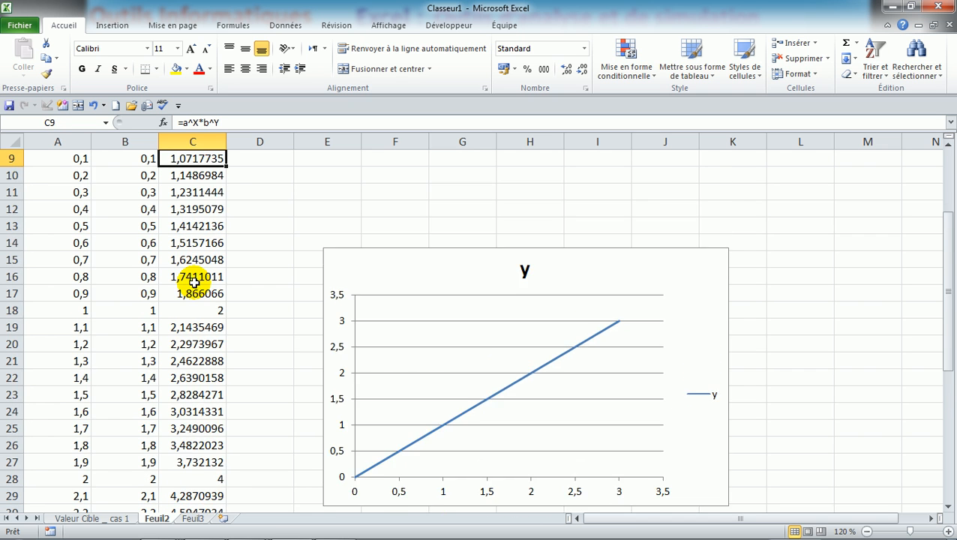
key(Up)
key(Up)
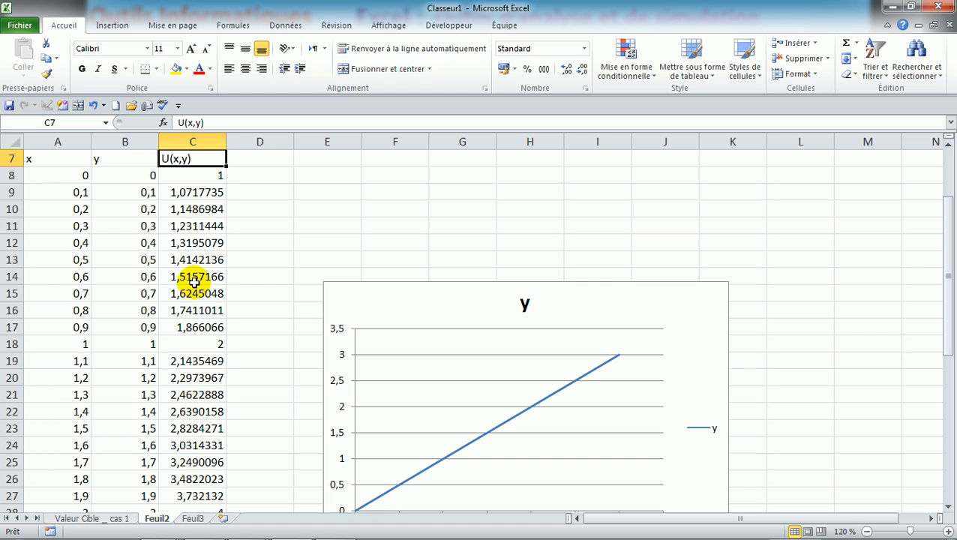
key(Up)
key(Up)
key(Down)
key(Down)
key(Down)
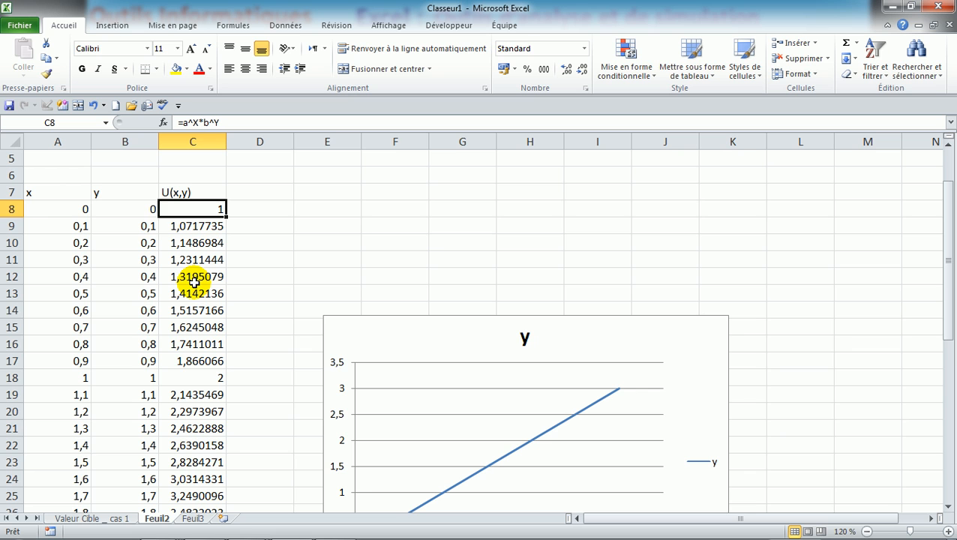
key(Down)
key(Up)
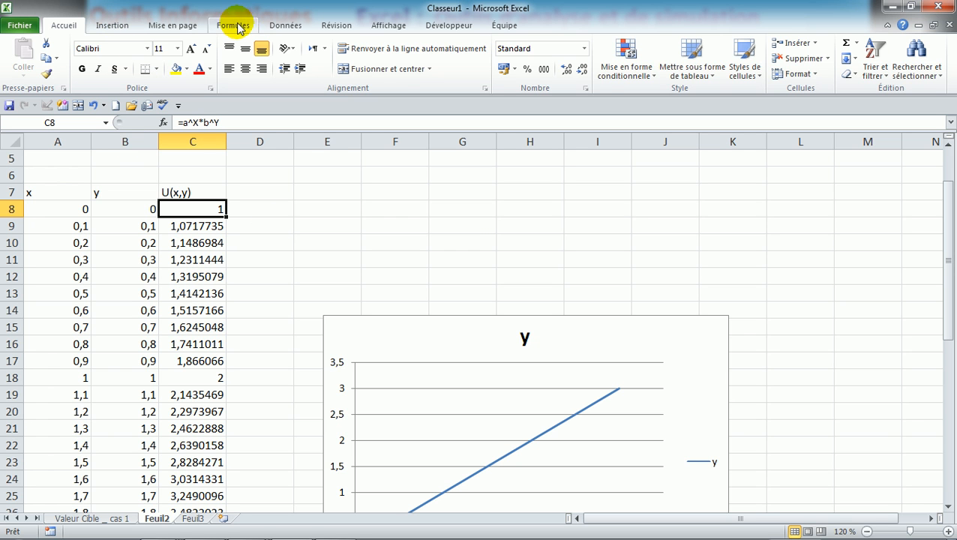
Run Goal Seek to bring U(x,y) in C8 to 3 by changing the y value in B8, and keep the solution.
click(289, 25)
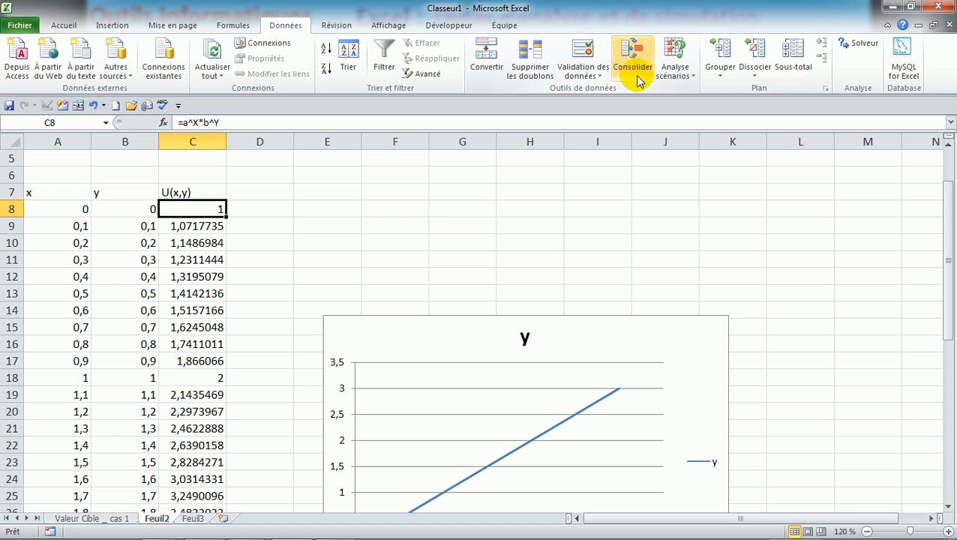
click(675, 69)
click(710, 107)
click(438, 266)
text(3)
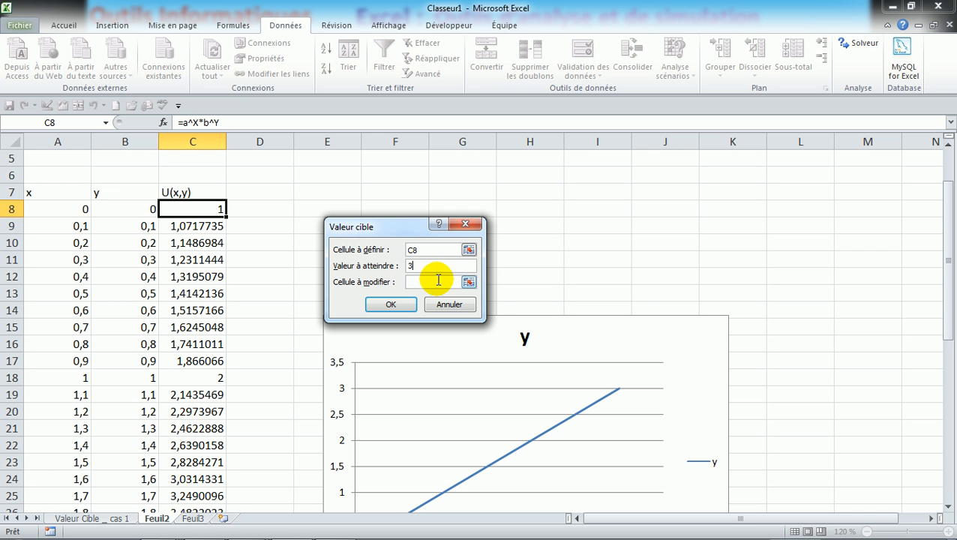
click(420, 282)
click(136, 208)
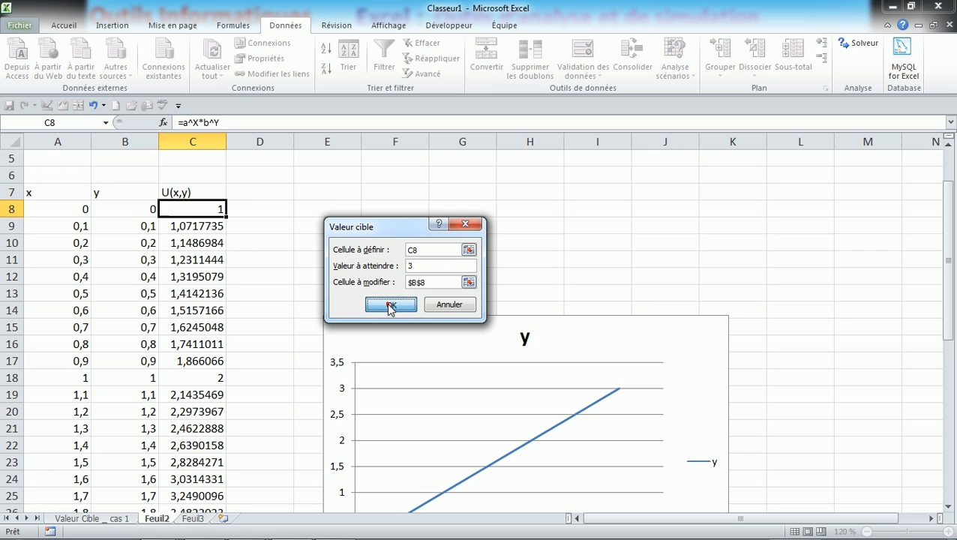
click(399, 303)
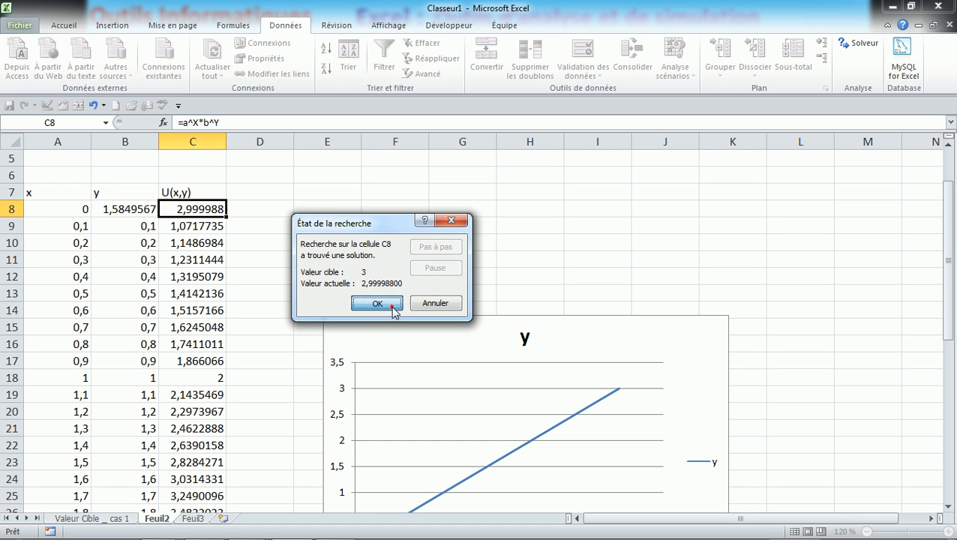
click(390, 305)
drag(952, 298, 949, 335)
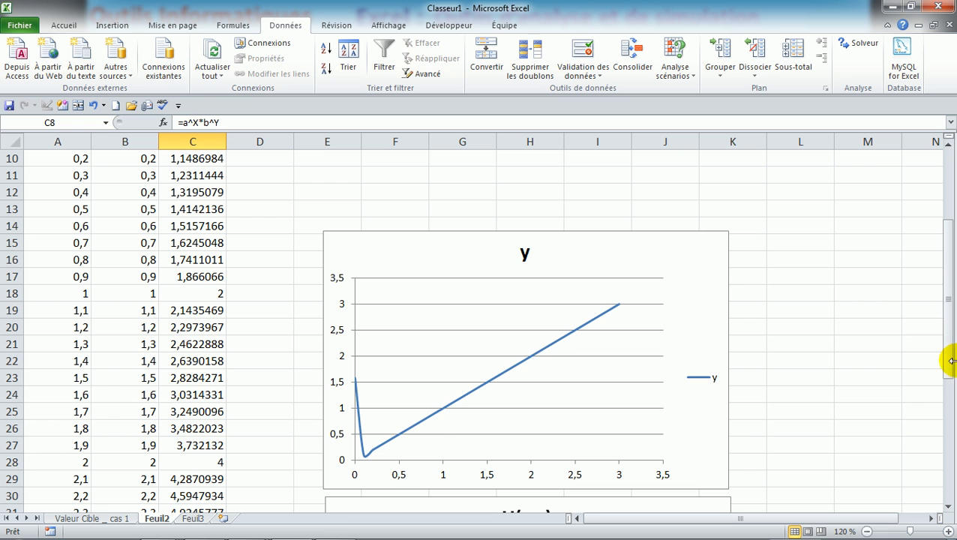
Run Goal Seek to bring U(x,y) in C9 to 3 by changing the y value in B9, and keep the solution.
drag(949, 352, 947, 439)
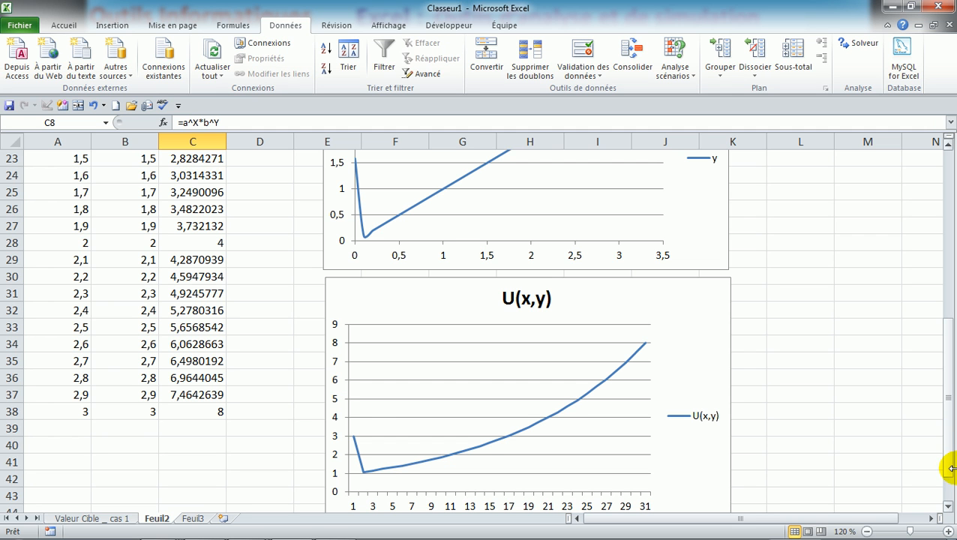
drag(947, 396, 938, 236)
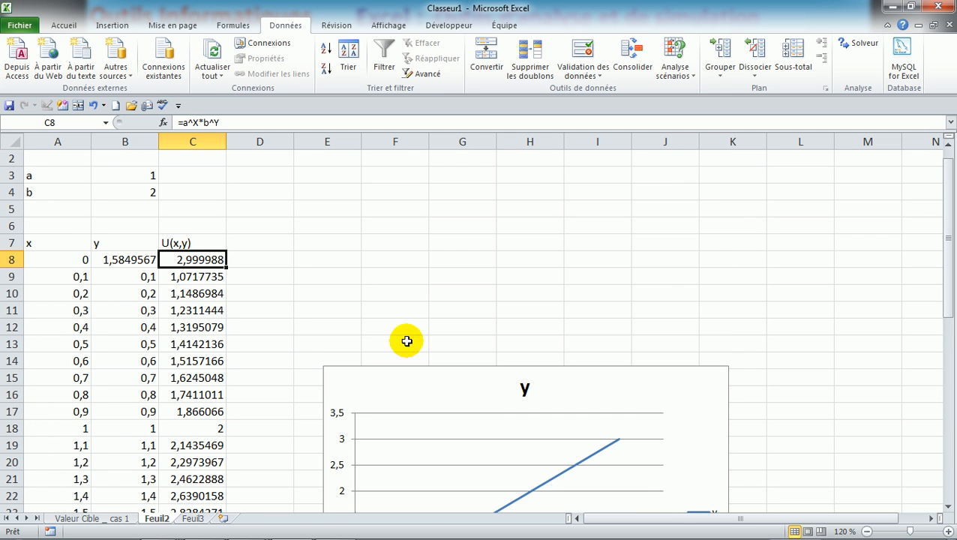
click(195, 277)
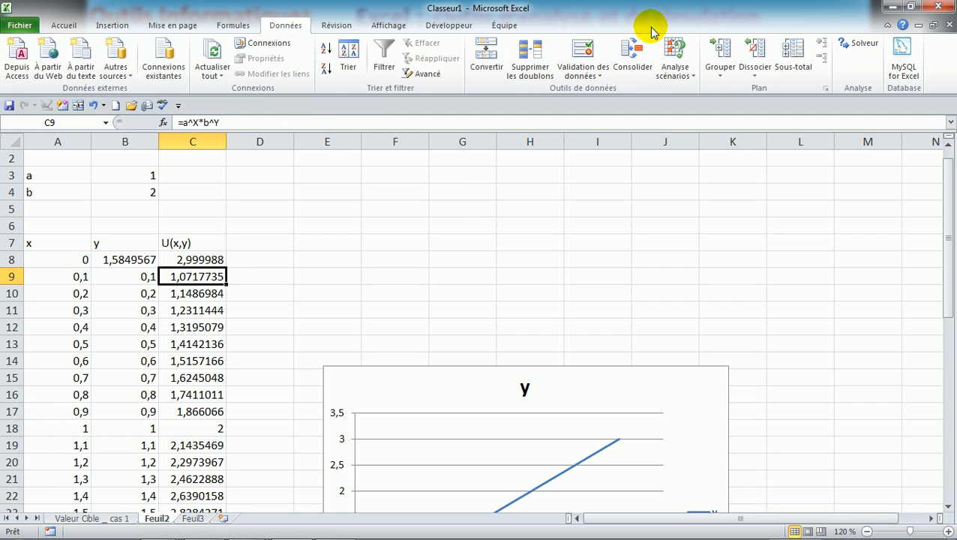
click(598, 76)
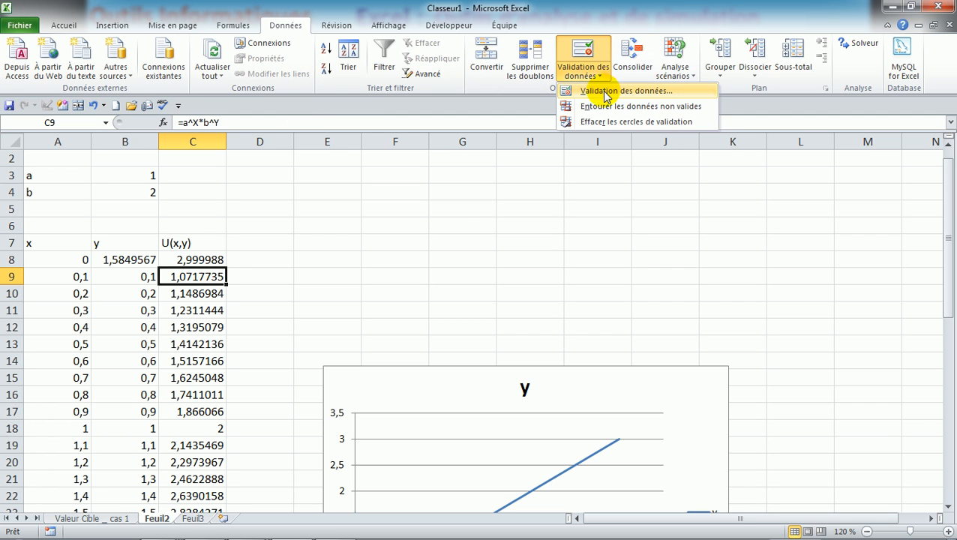
click(682, 75)
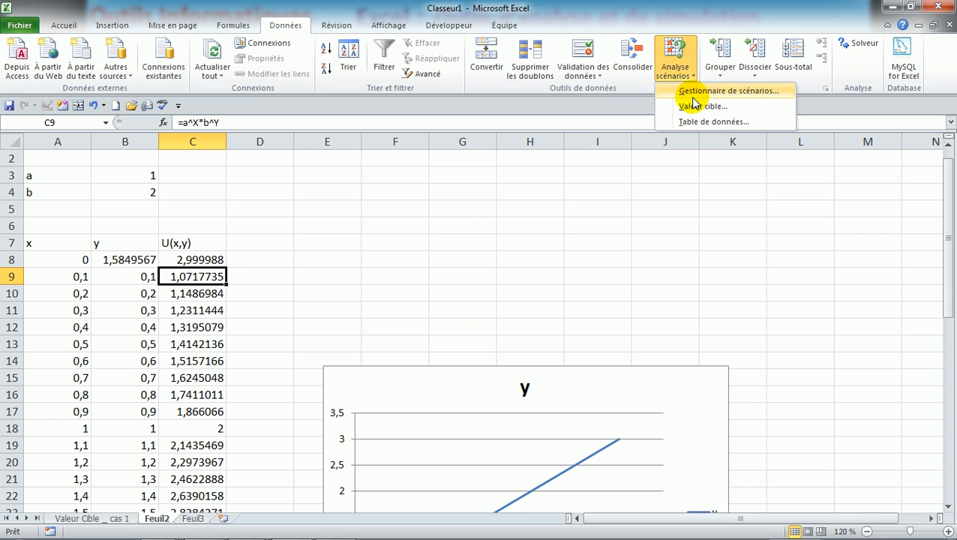
click(688, 106)
click(406, 264)
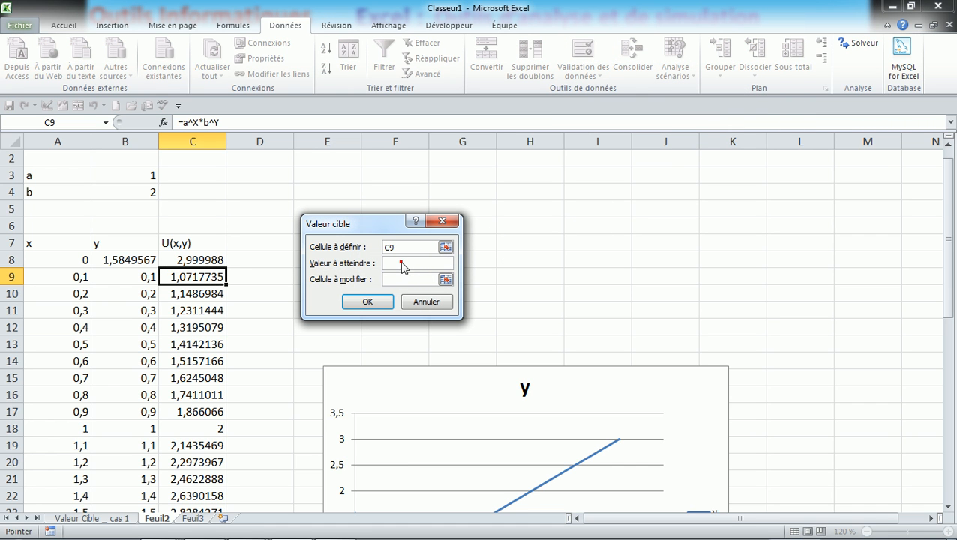
text(3)
click(401, 279)
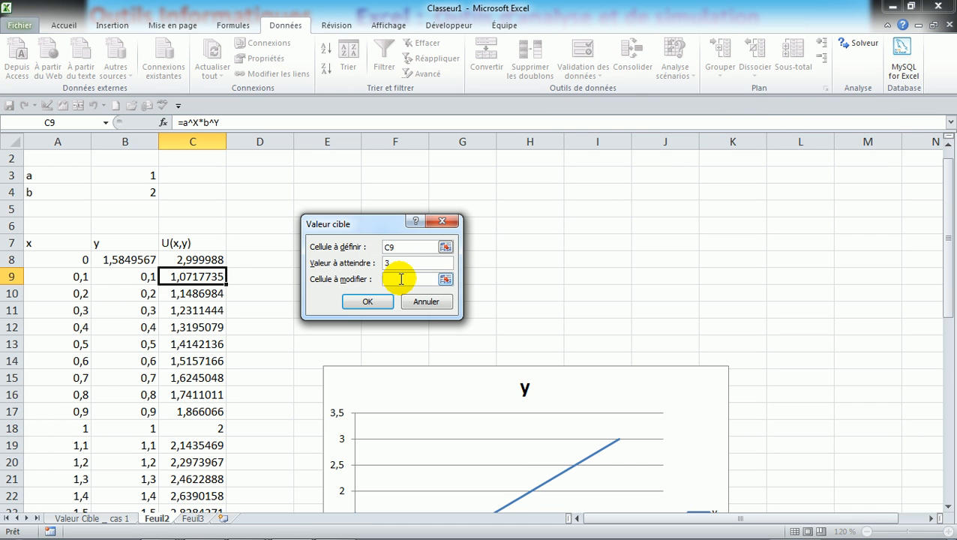
click(397, 279)
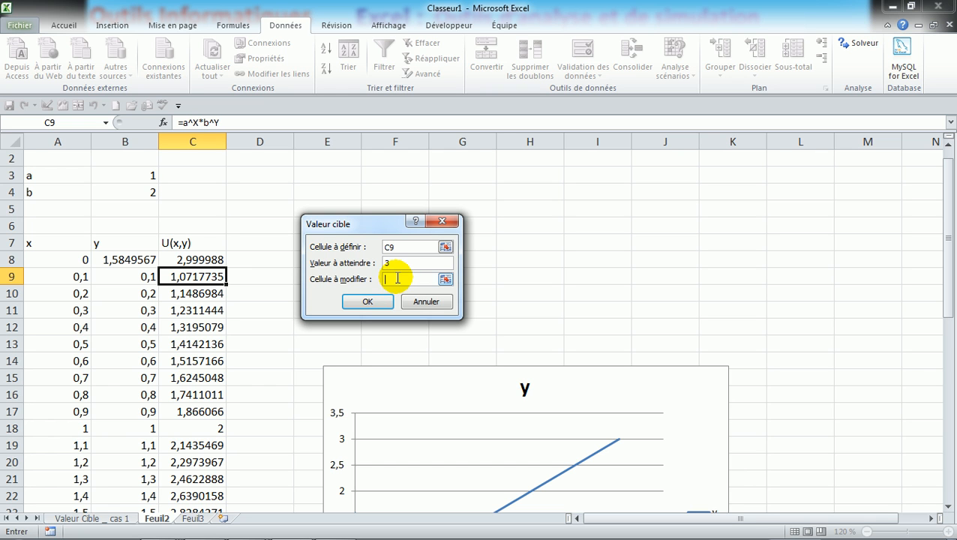
click(142, 278)
click(368, 301)
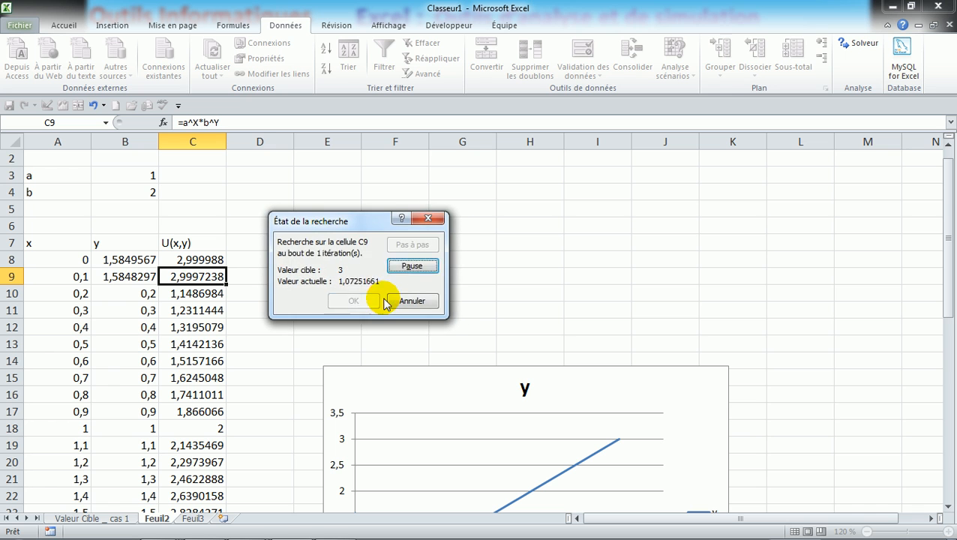
click(370, 301)
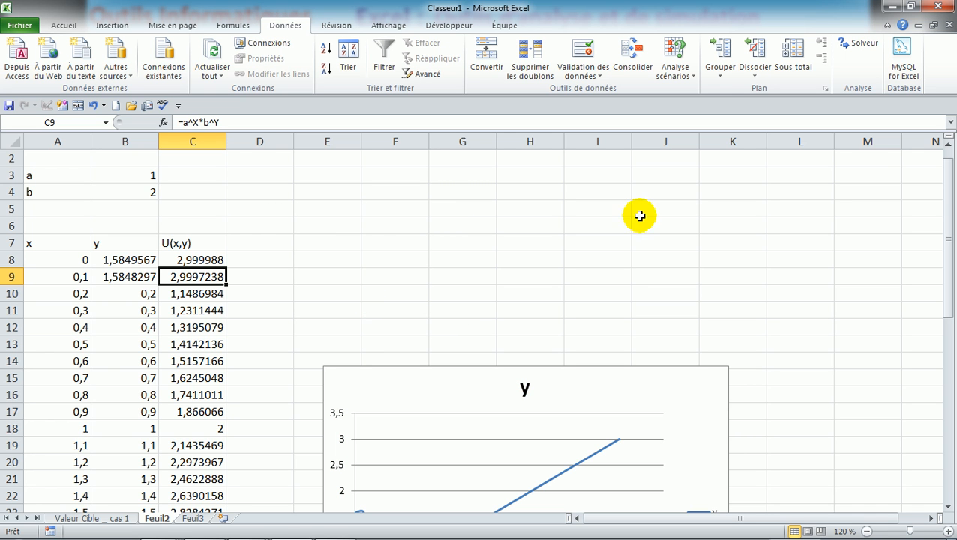
Examine the y chart against the solved values in rows 8 and 9 and the U(x,y) formulas in C8 and C10.
drag(942, 260, 938, 344)
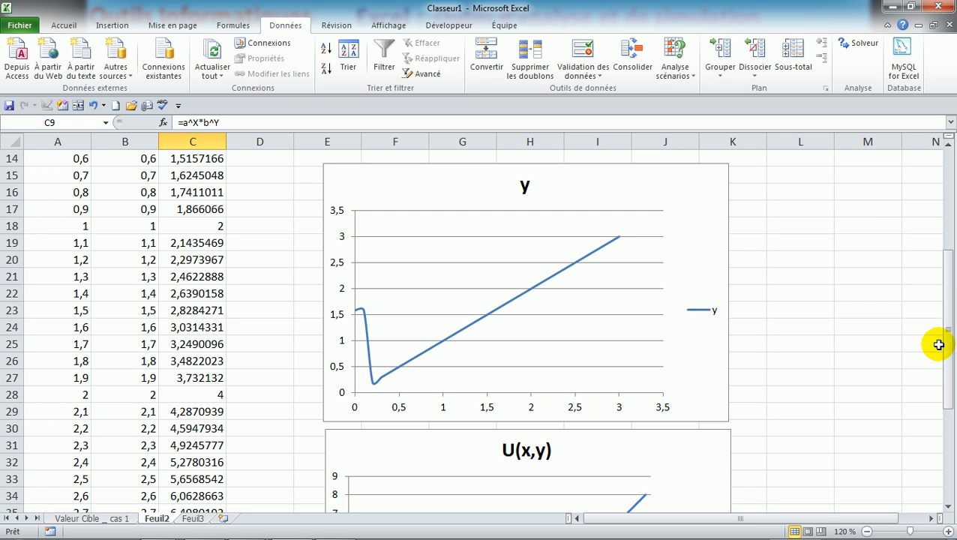
mouse_move(948, 328)
mouse_down()
mouse_move(952, 298)
mouse_move(952, 310)
mouse_up()
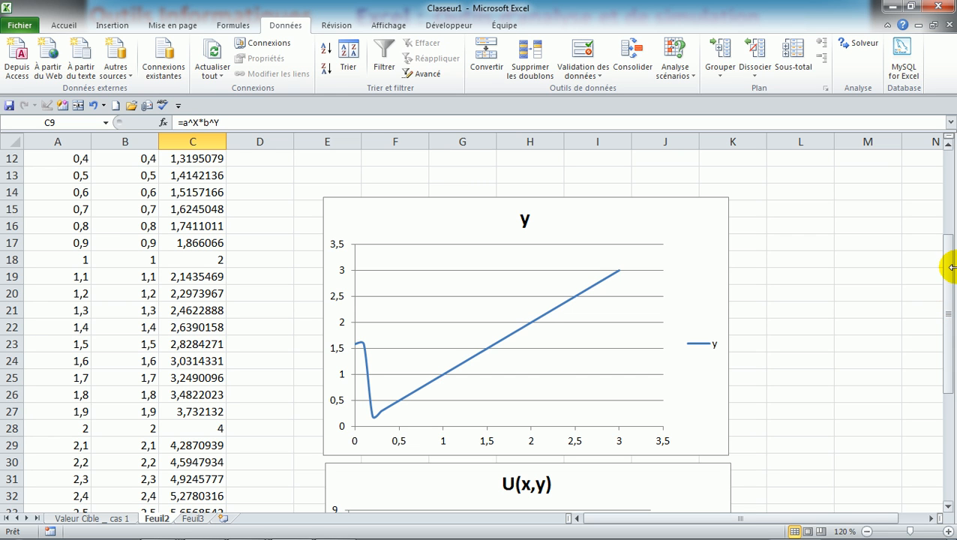
drag(946, 267, 942, 211)
click(195, 210)
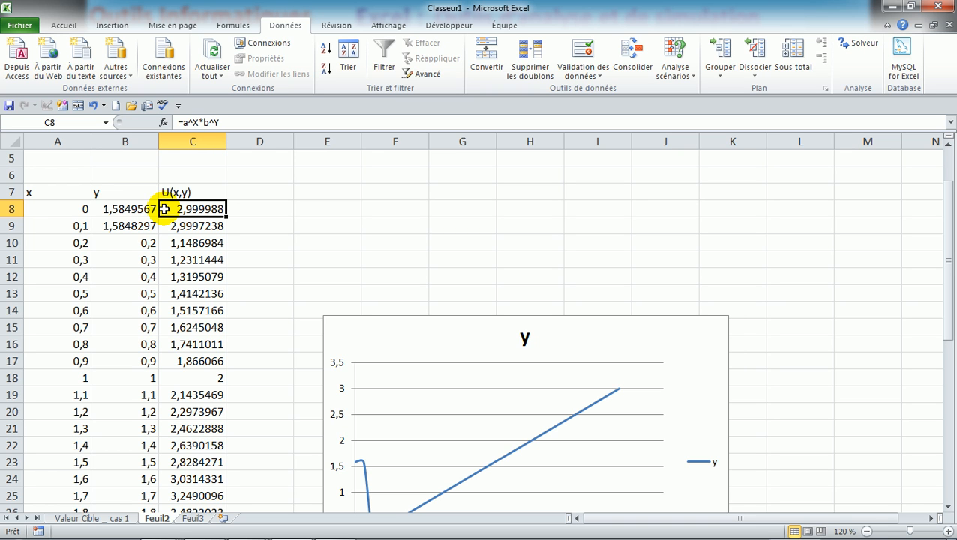
click(192, 242)
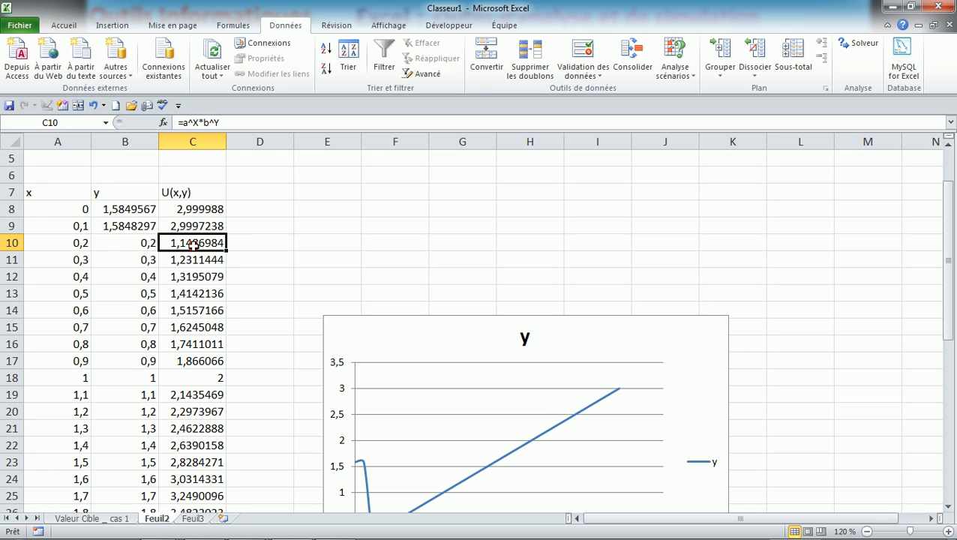
mouse_move(285, 533)
click(332, 525)
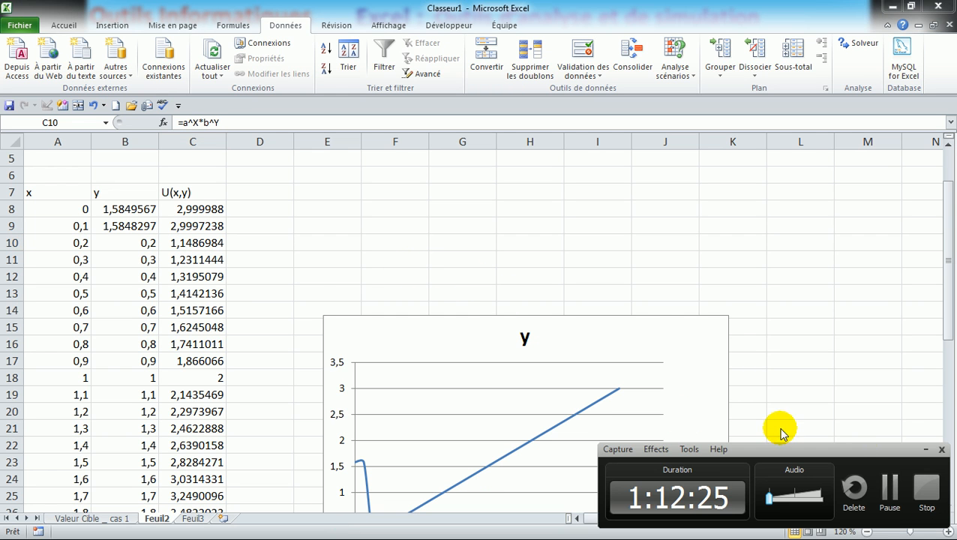
click(889, 484)
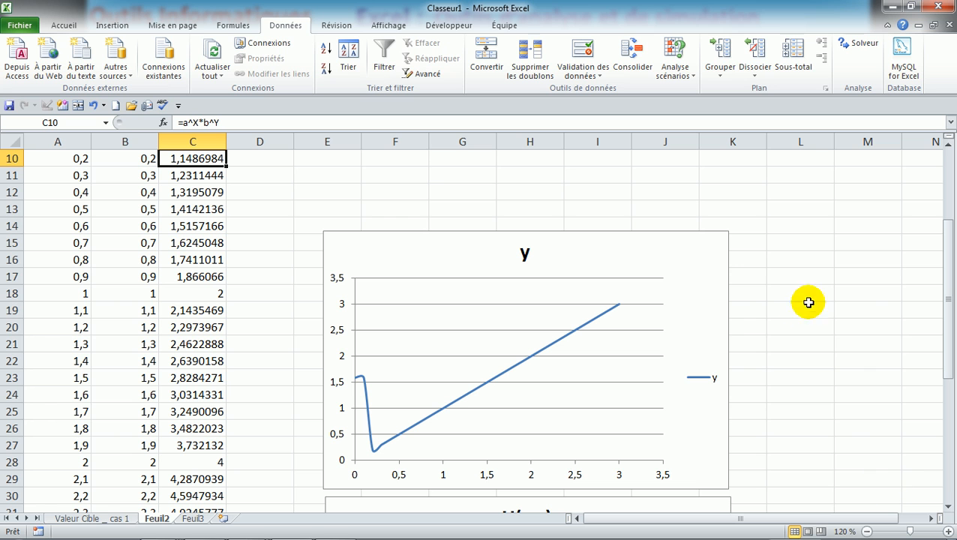
drag(948, 276, 944, 263)
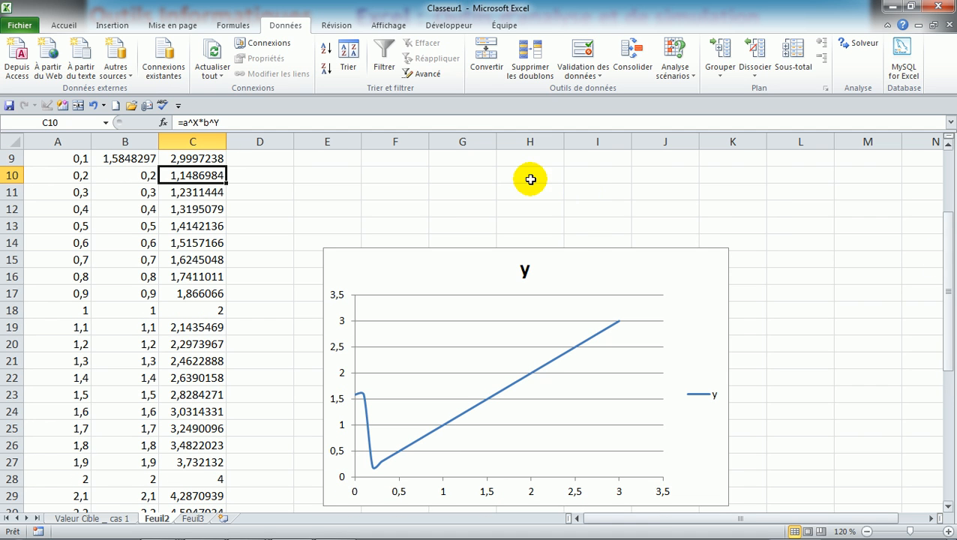
click(949, 147)
click(948, 147)
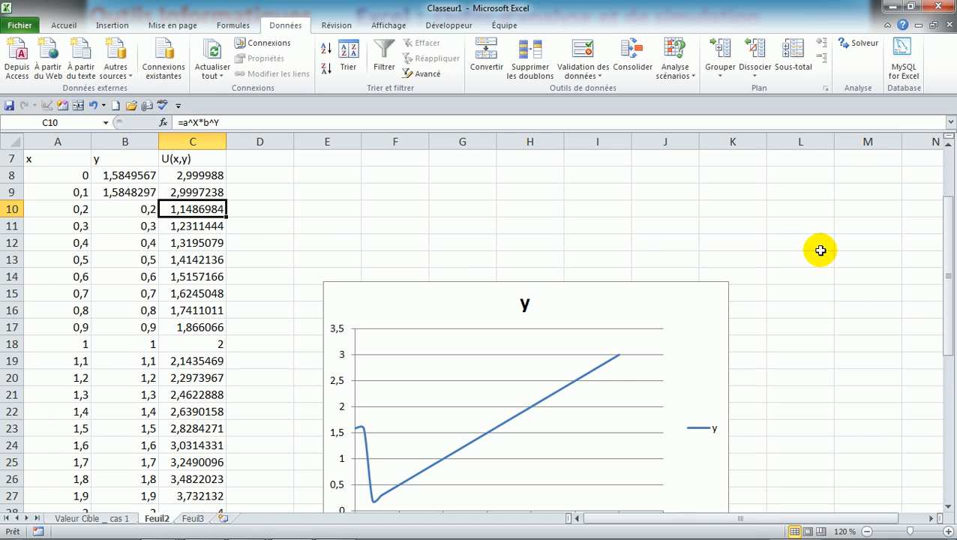
mouse_move(946, 320)
mouse_down()
mouse_move(940, 434)
mouse_move(941, 344)
mouse_move(931, 320)
mouse_up()
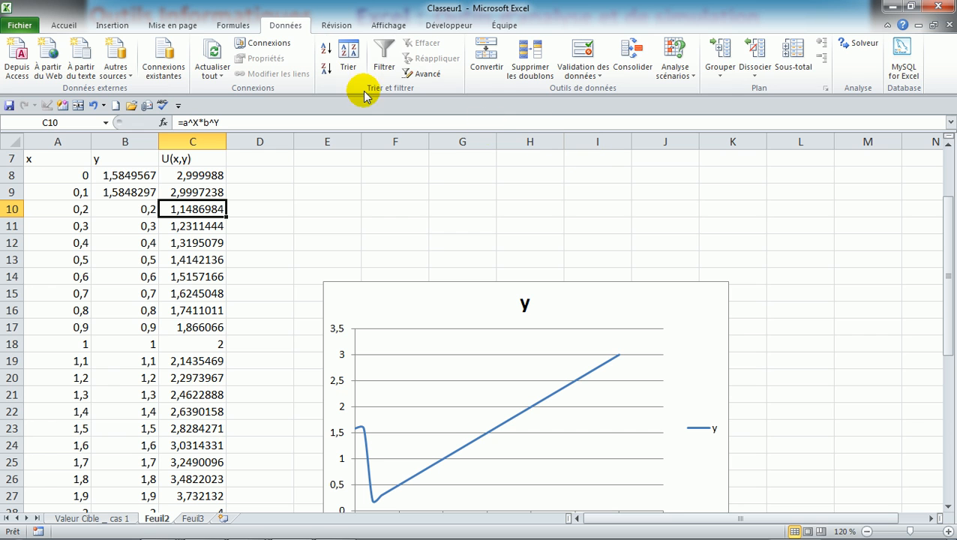
Look through the available command groups to find the macro display and recording options.
click(336, 26)
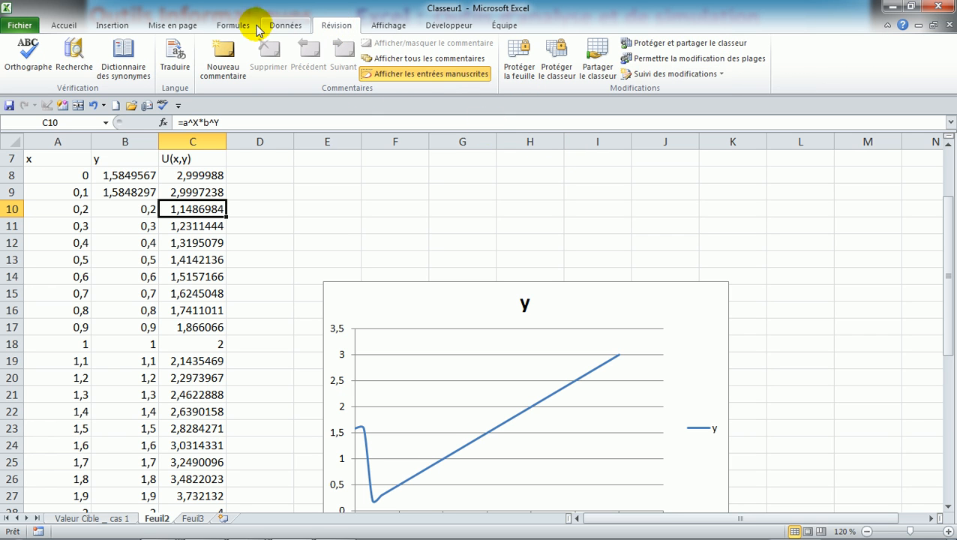
click(232, 25)
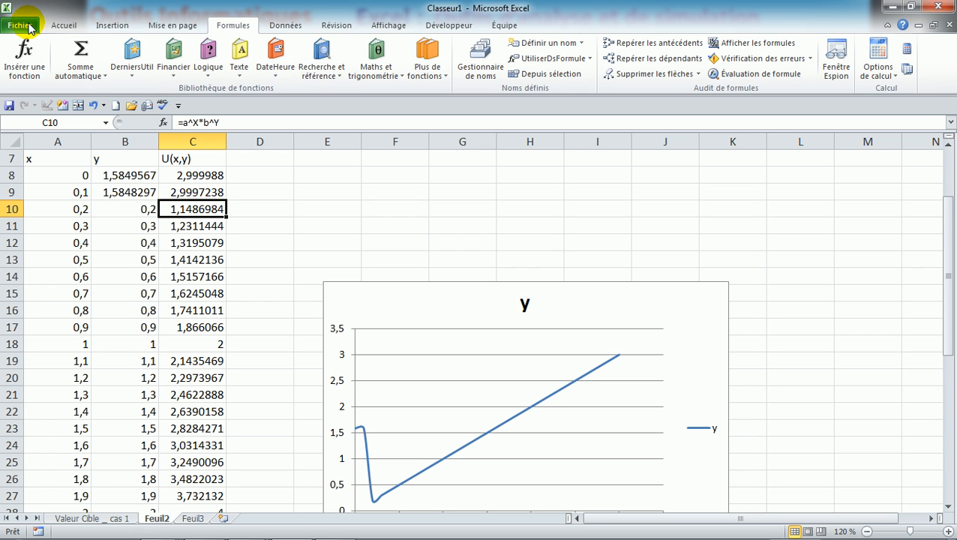
click(63, 27)
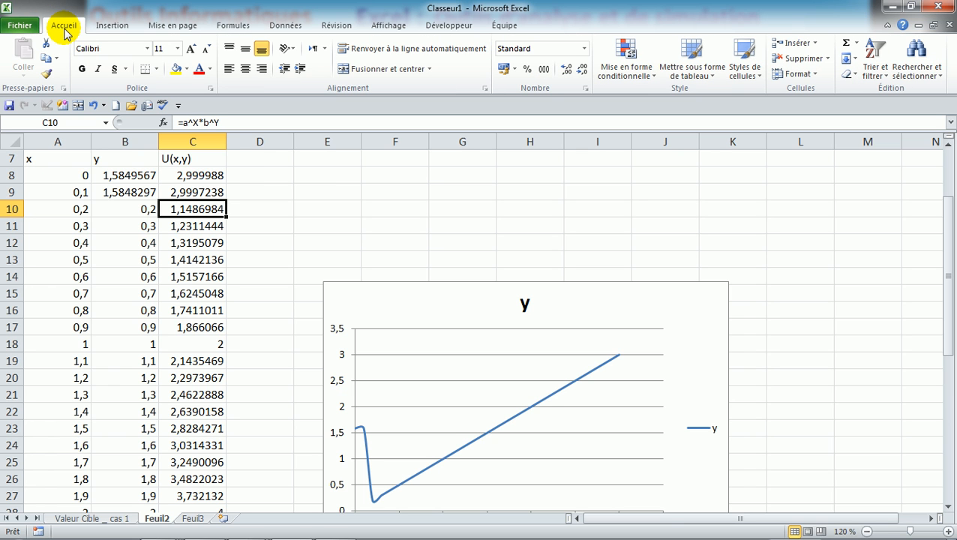
click(107, 29)
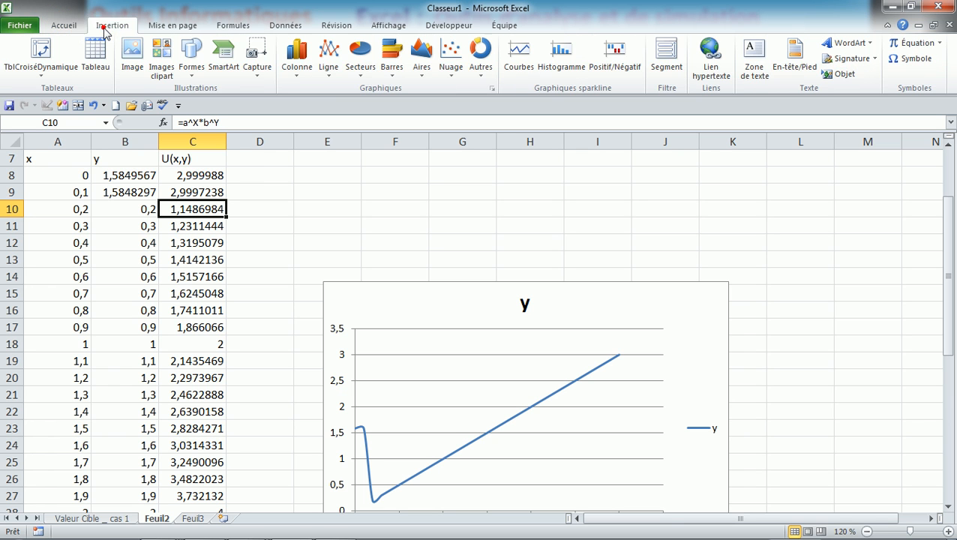
click(174, 26)
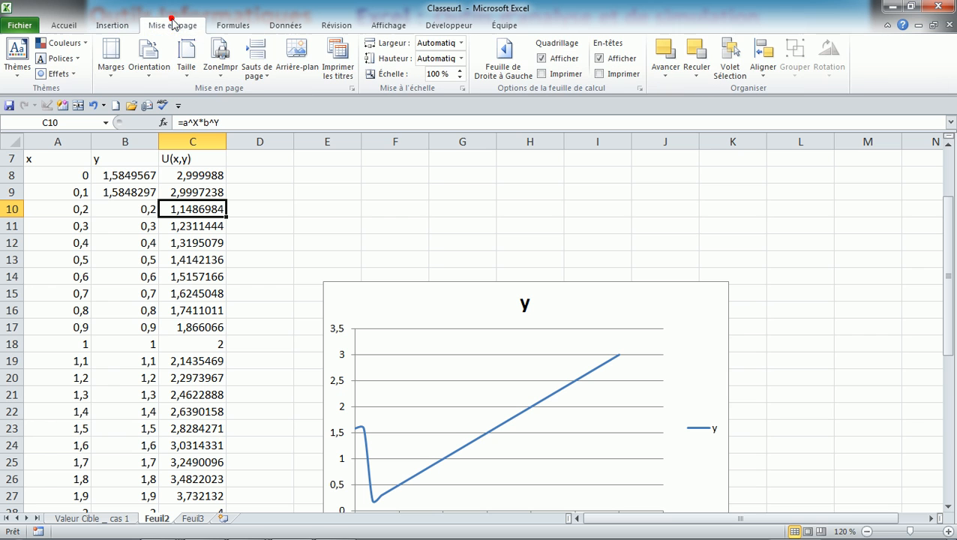
click(231, 27)
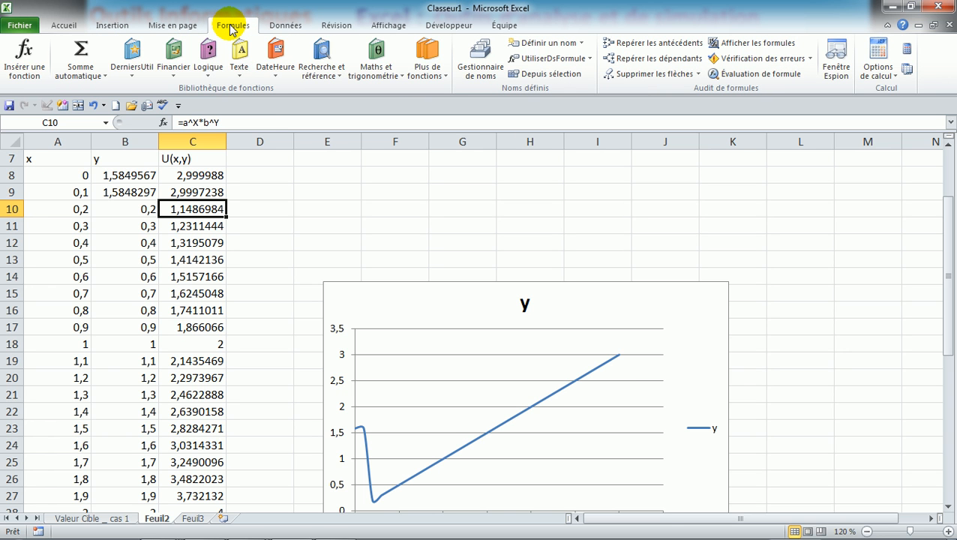
click(882, 77)
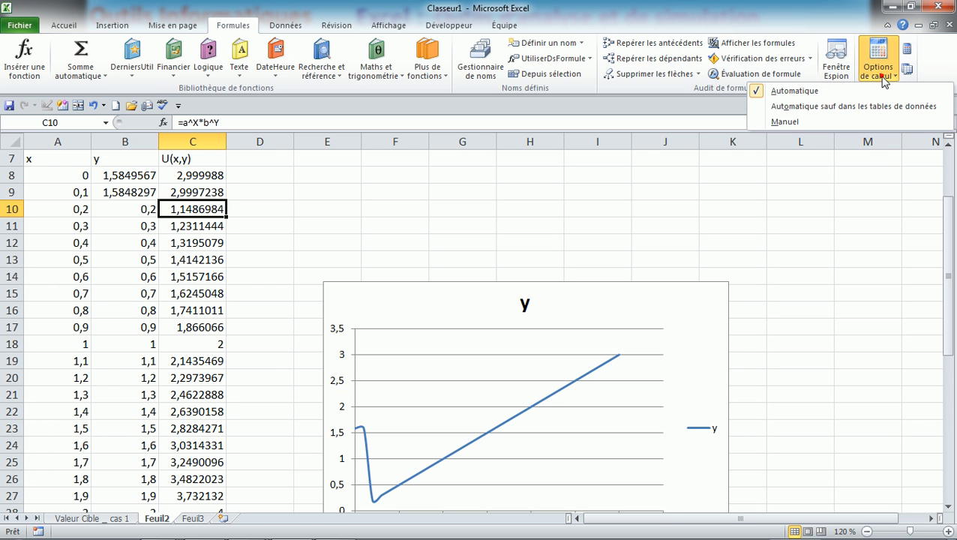
click(286, 25)
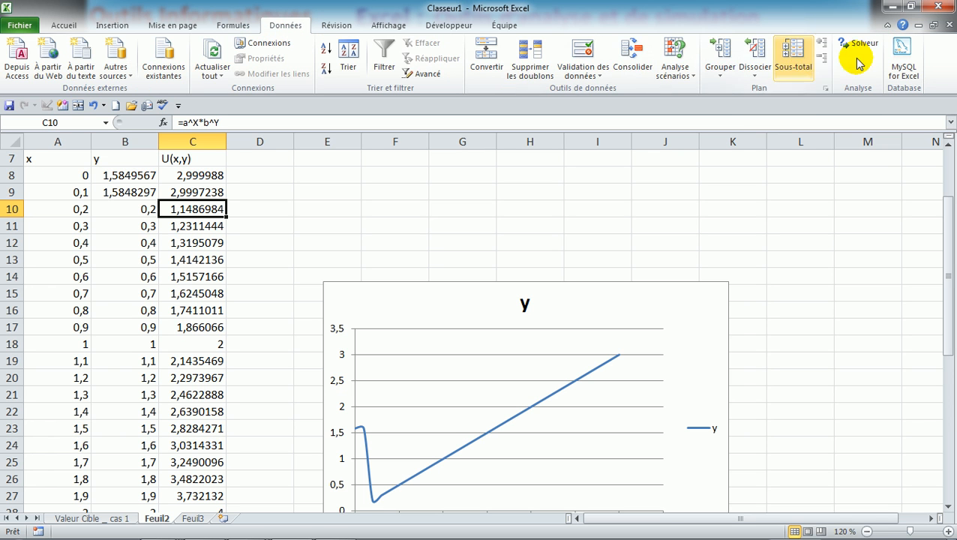
click(339, 26)
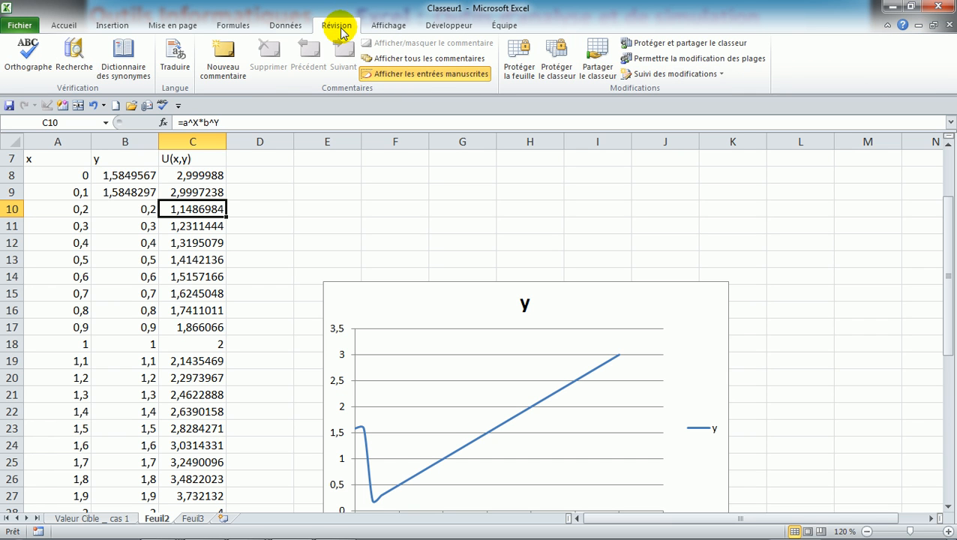
click(381, 26)
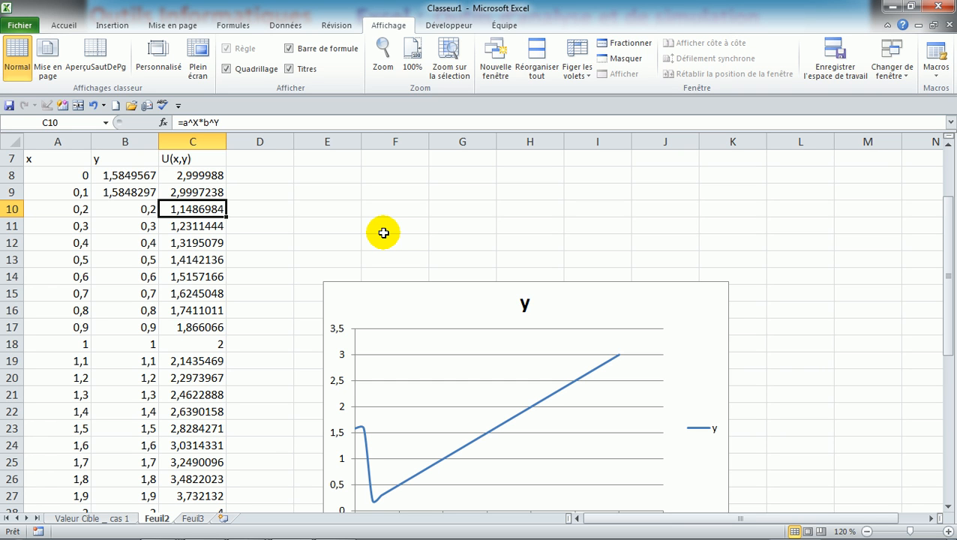
click(935, 84)
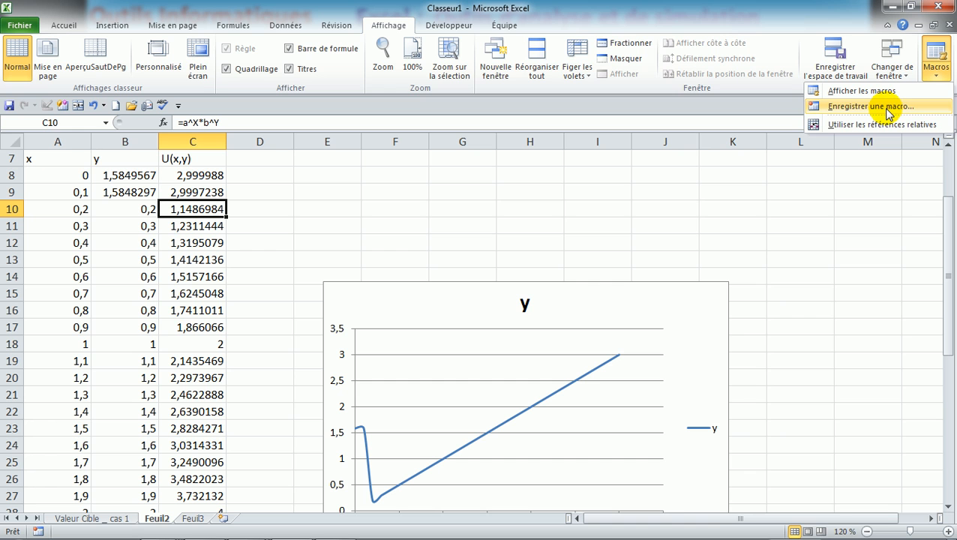
click(398, 190)
click(397, 190)
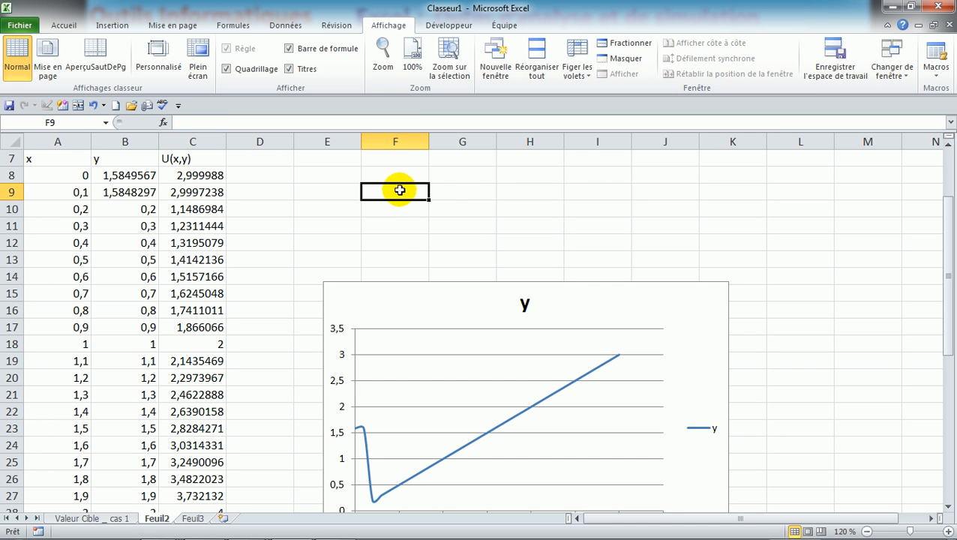
click(743, 240)
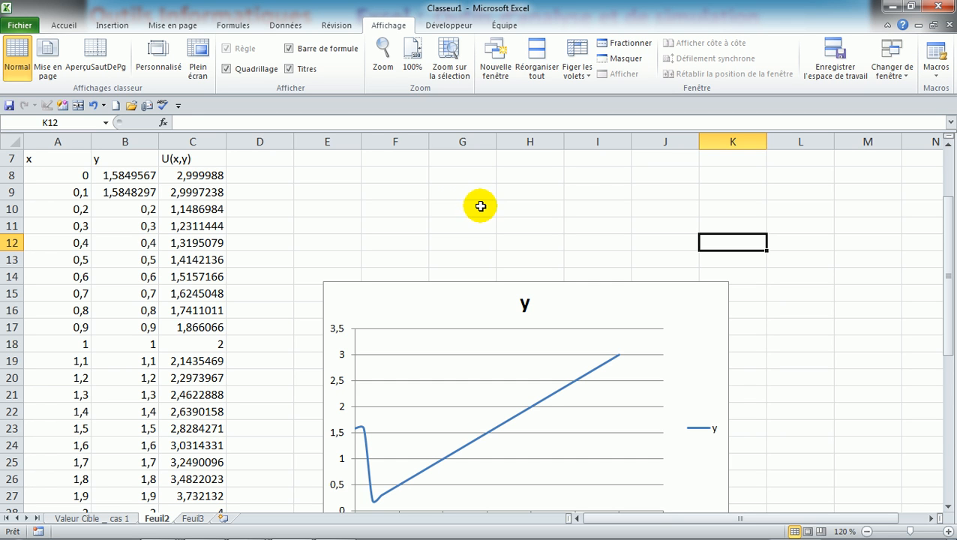
Start recording a macro named ValeurCible, stored in this workbook, without a shortcut key or description.
click(933, 89)
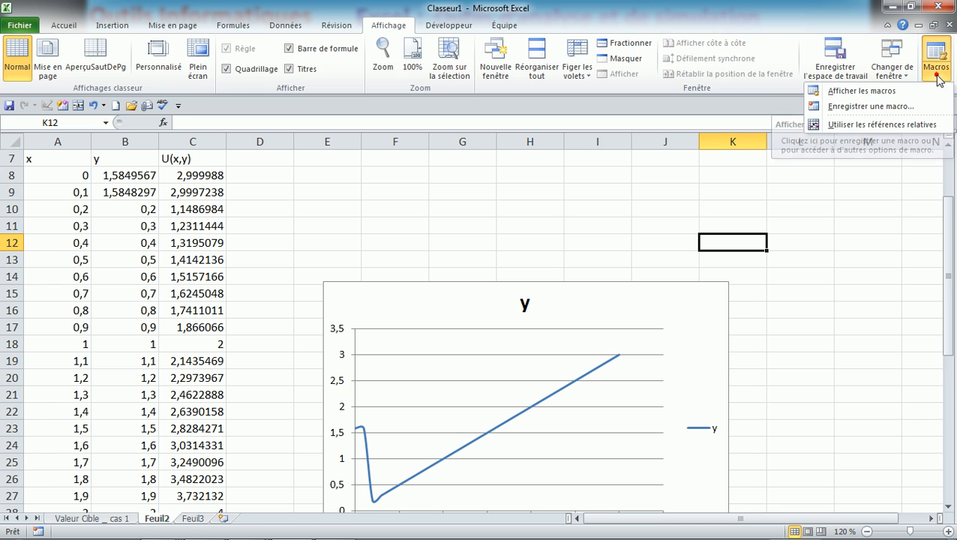
click(864, 109)
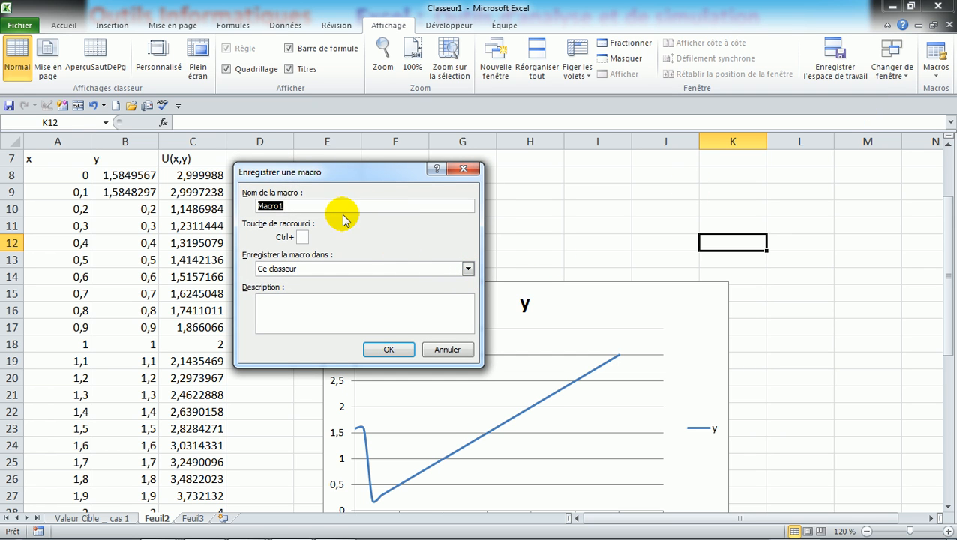
drag(379, 172, 574, 180)
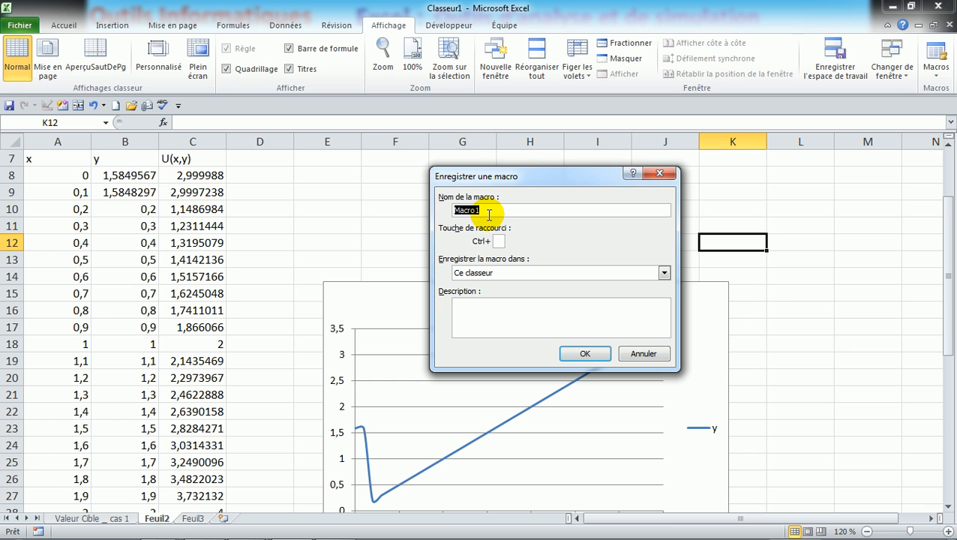
text(ValeurCible)
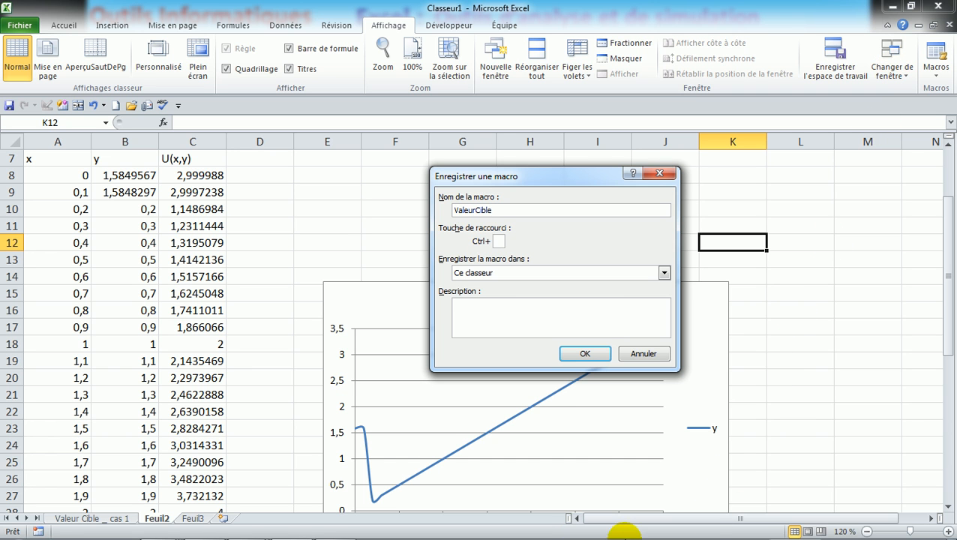
mouse_move(539, 534)
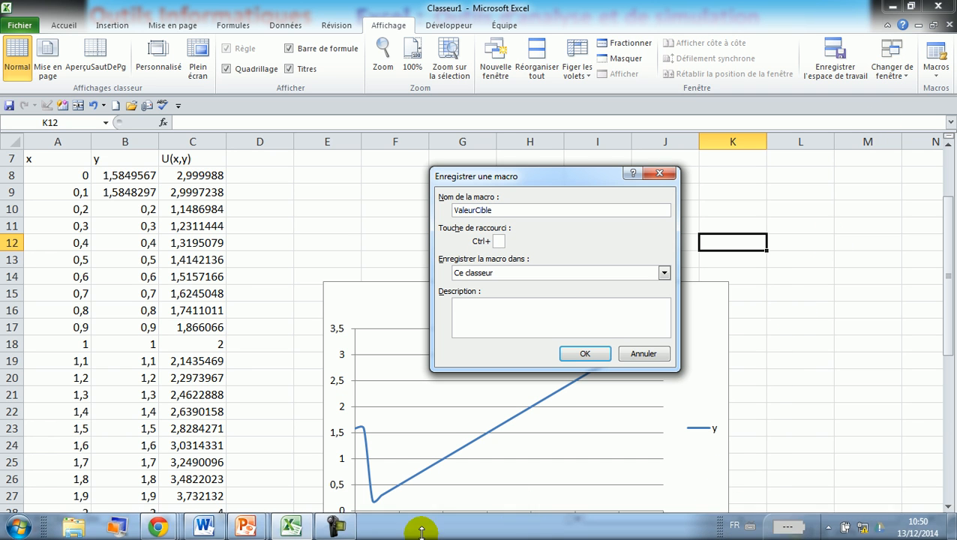
click(335, 528)
click(889, 492)
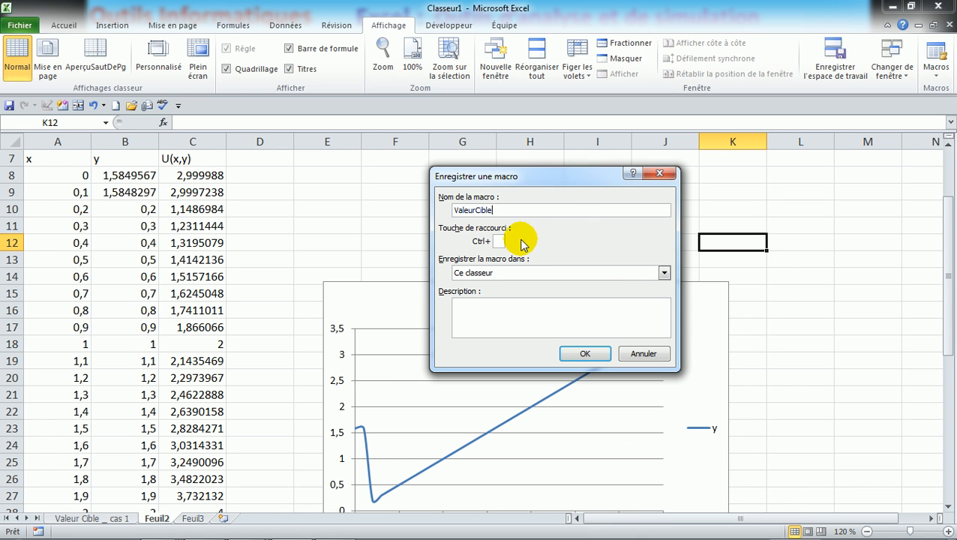
double_click(501, 213)
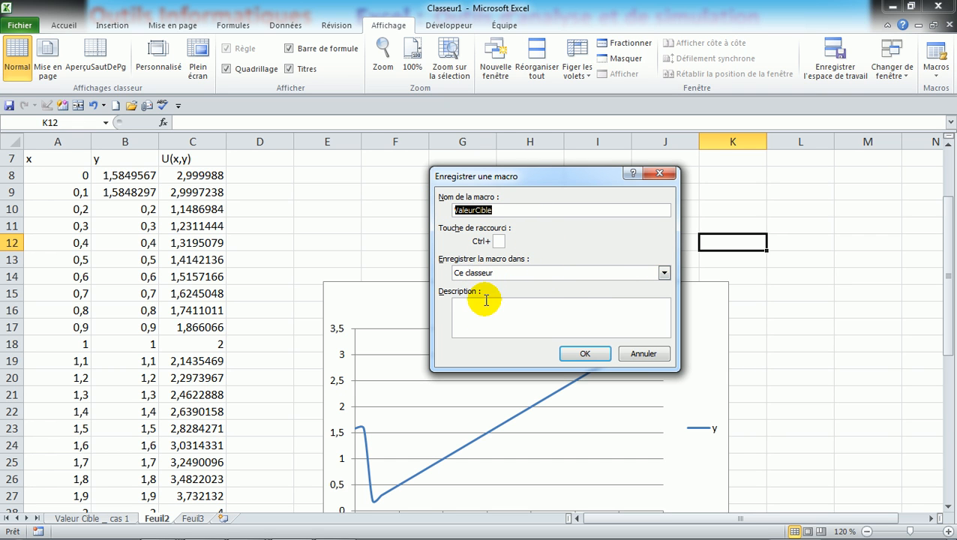
click(588, 355)
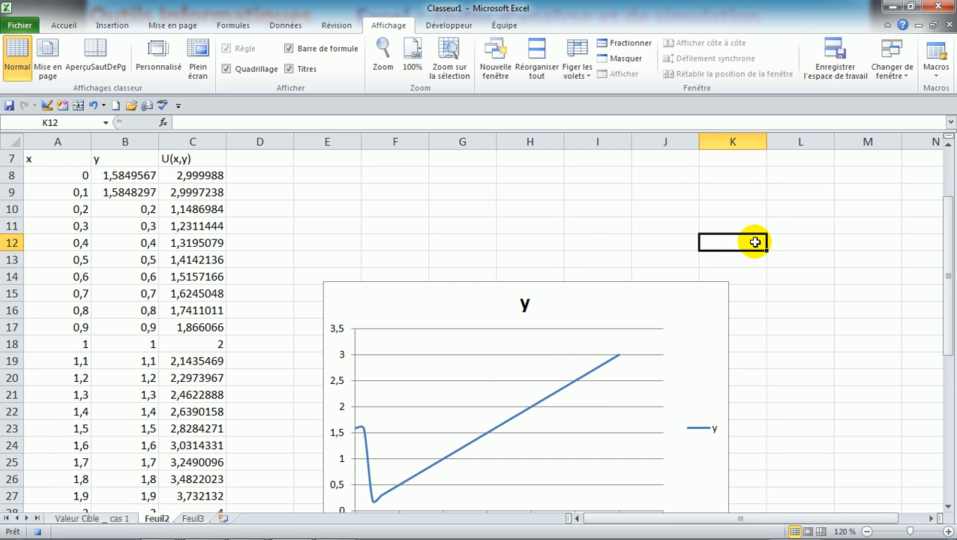
Run Goal Seek to bring U(x,y) in C10 to 3 by changing the y value in B10, and keep the solution.
click(193, 209)
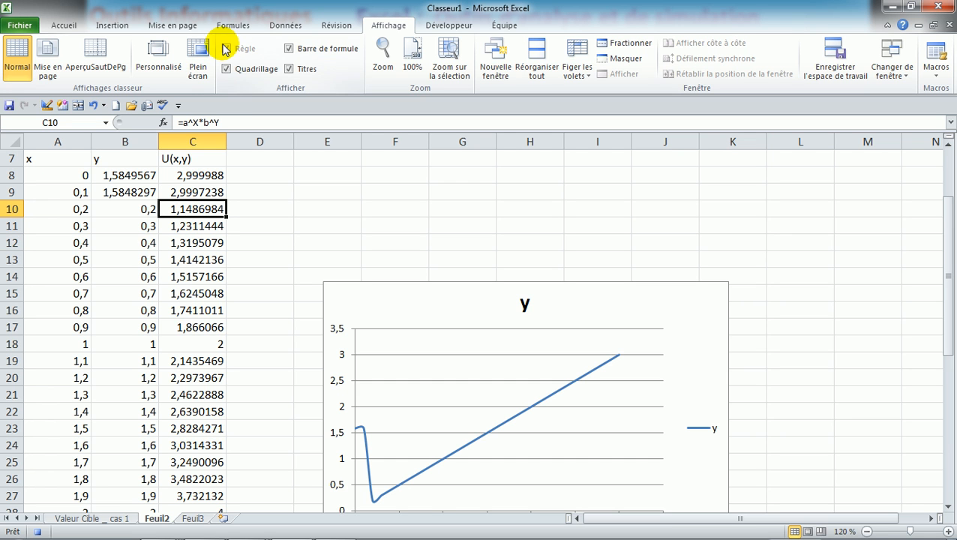
click(290, 27)
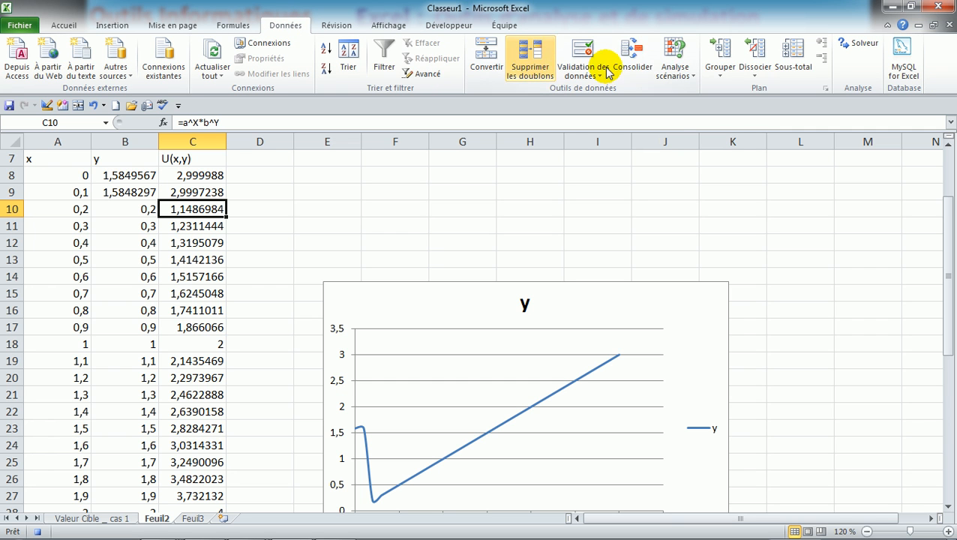
click(686, 82)
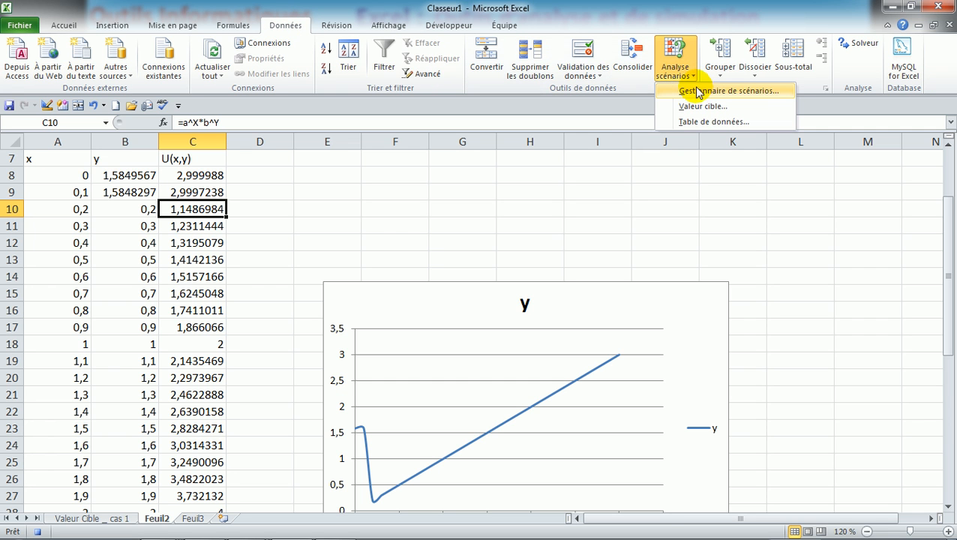
click(704, 108)
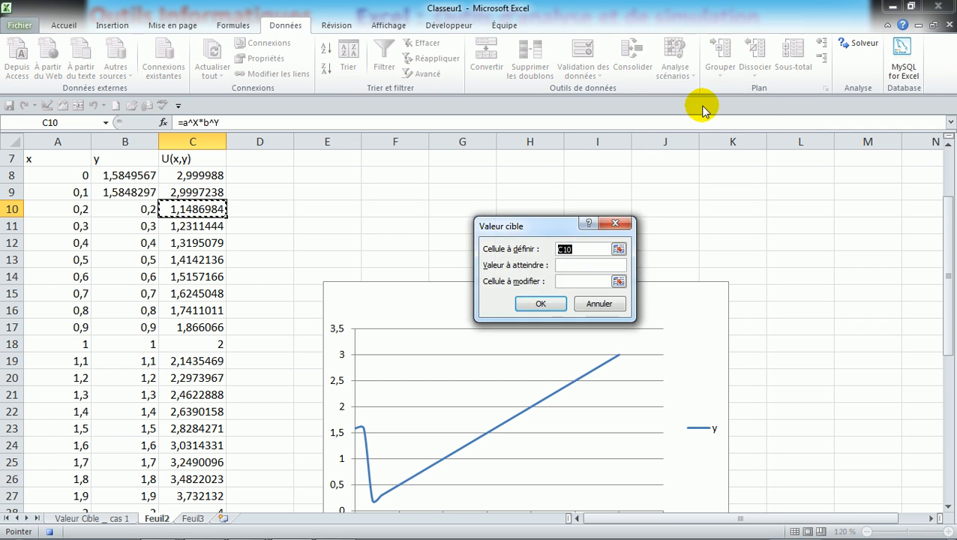
click(582, 264)
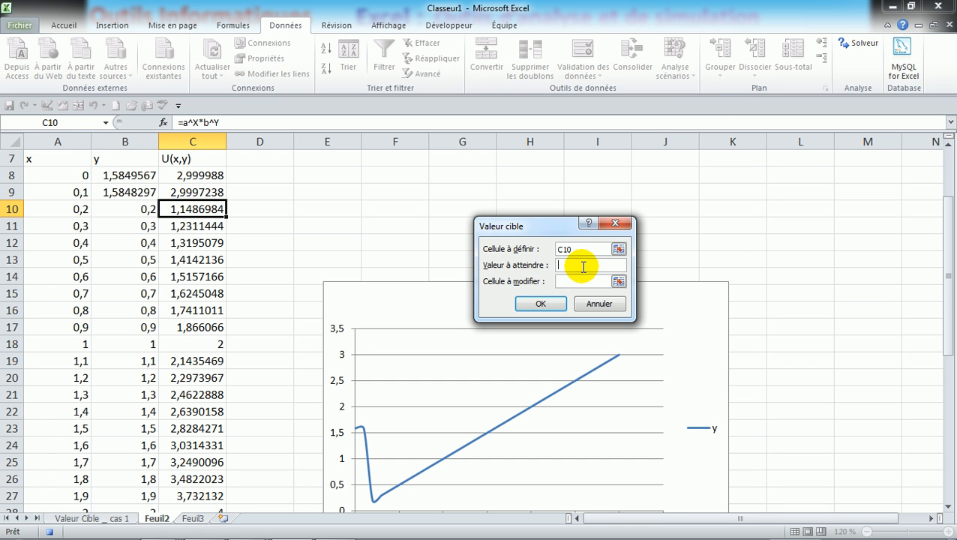
text(3)
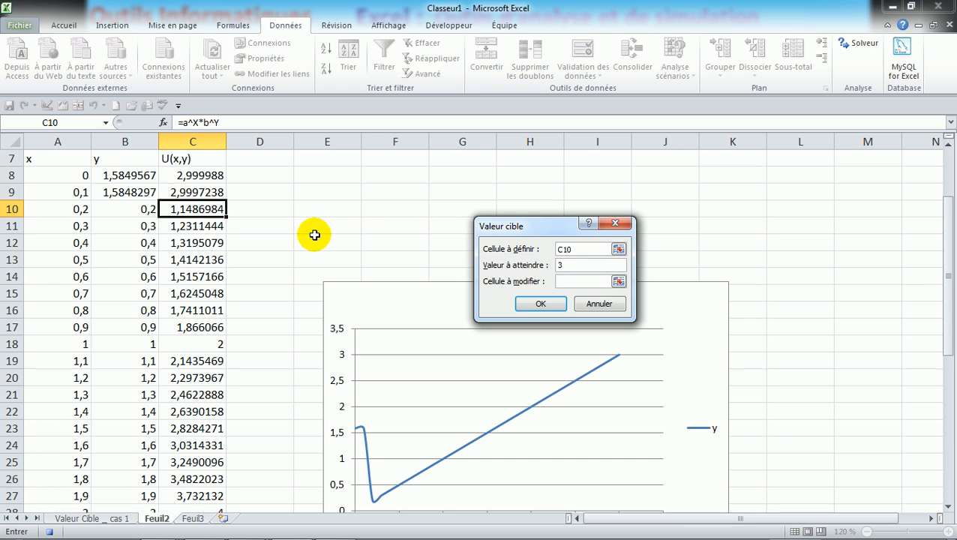
click(139, 211)
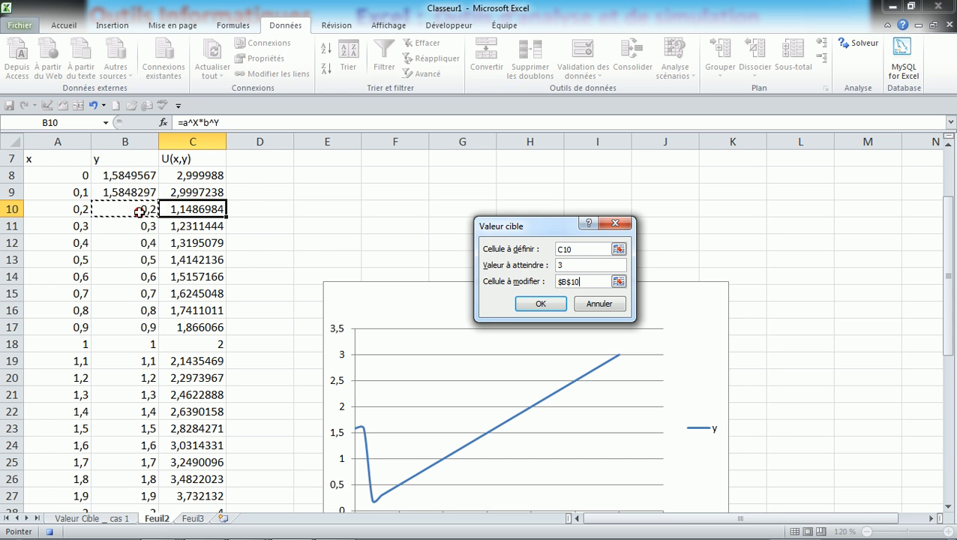
click(541, 304)
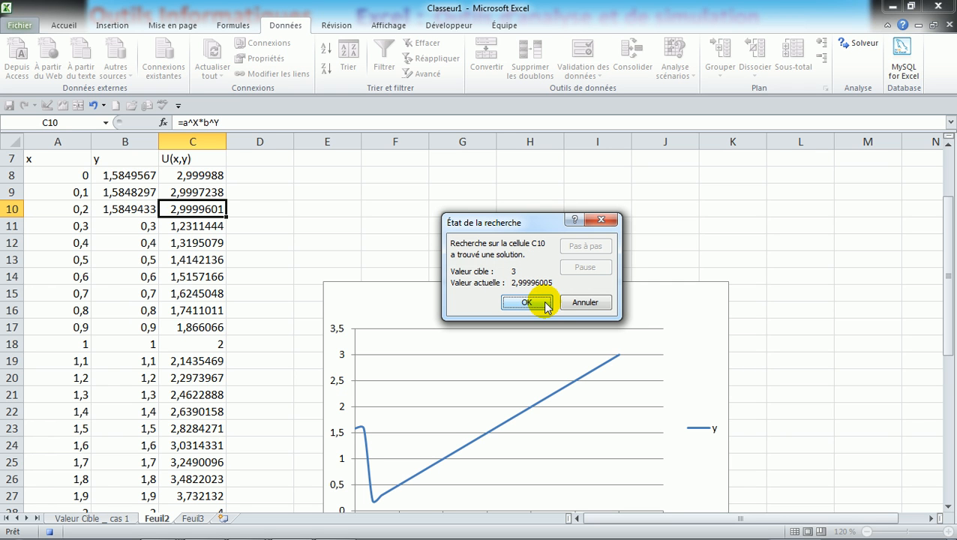
click(537, 306)
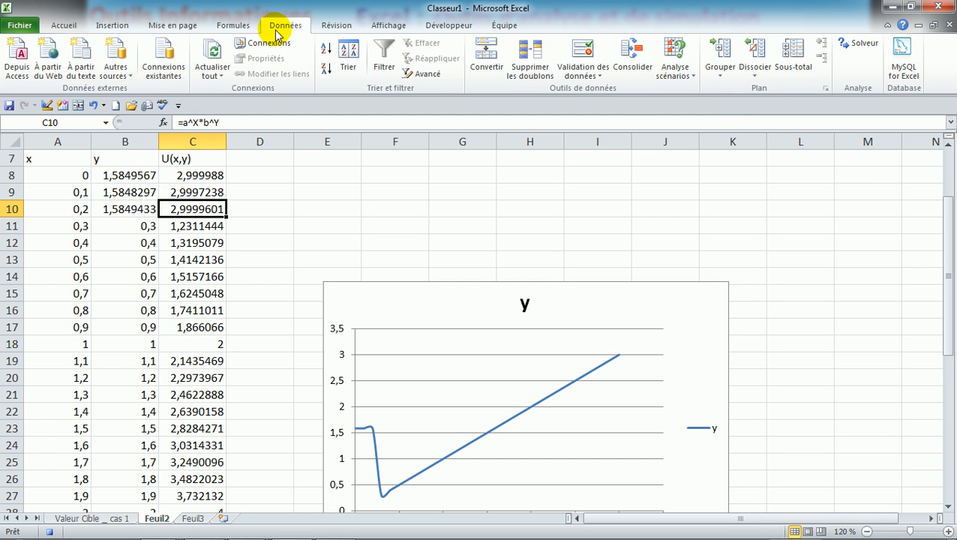
Stop recording the ValeurCible macro.
click(383, 25)
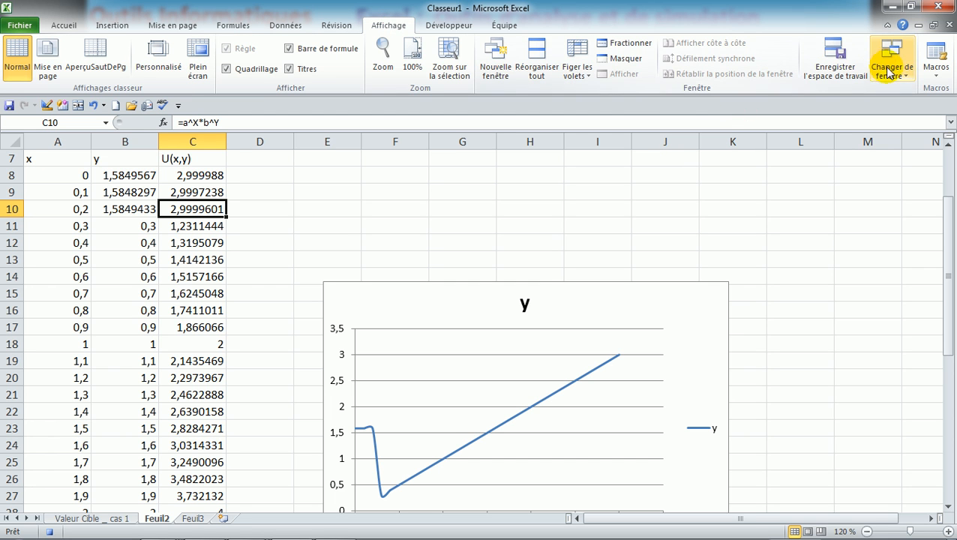
click(935, 73)
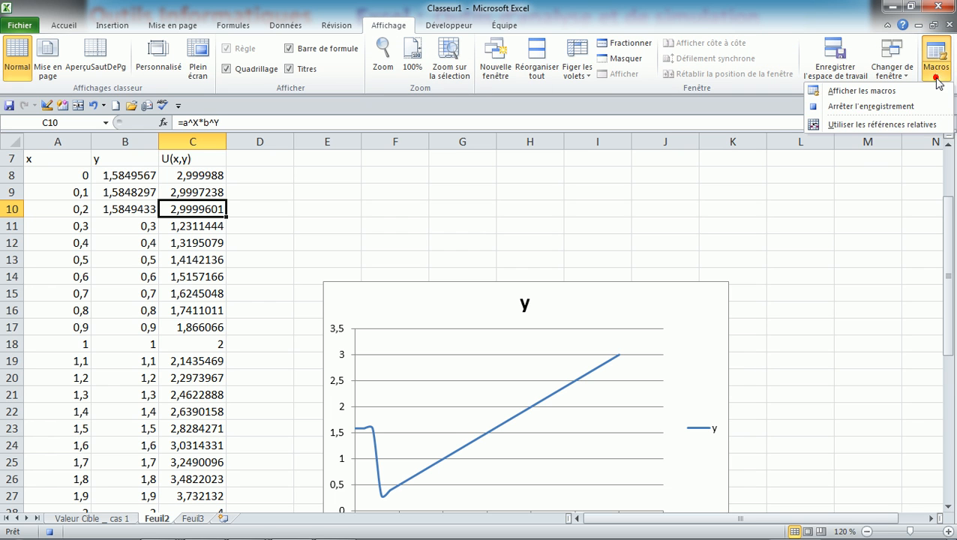
click(861, 111)
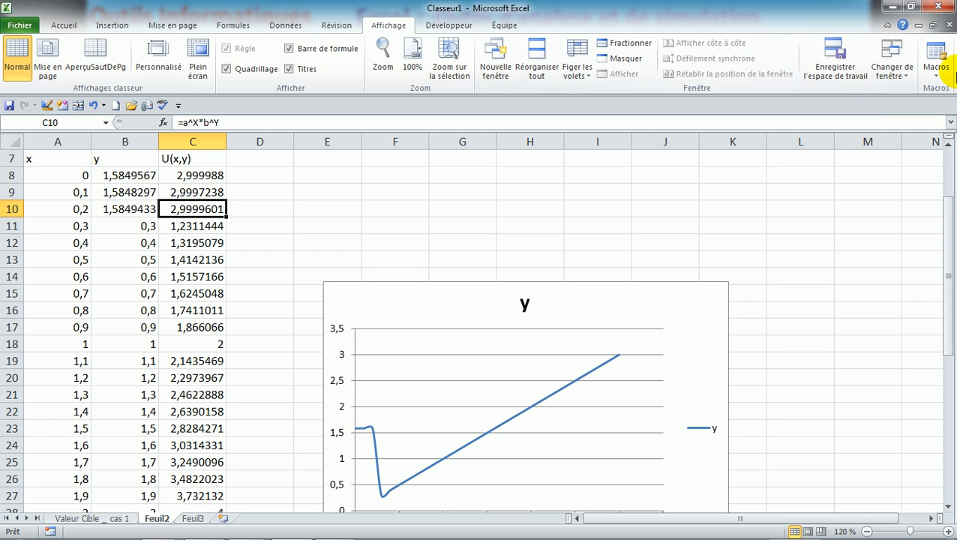
View the list of macros in all open workbooks and examine the actions available for ValeurCible.
click(939, 79)
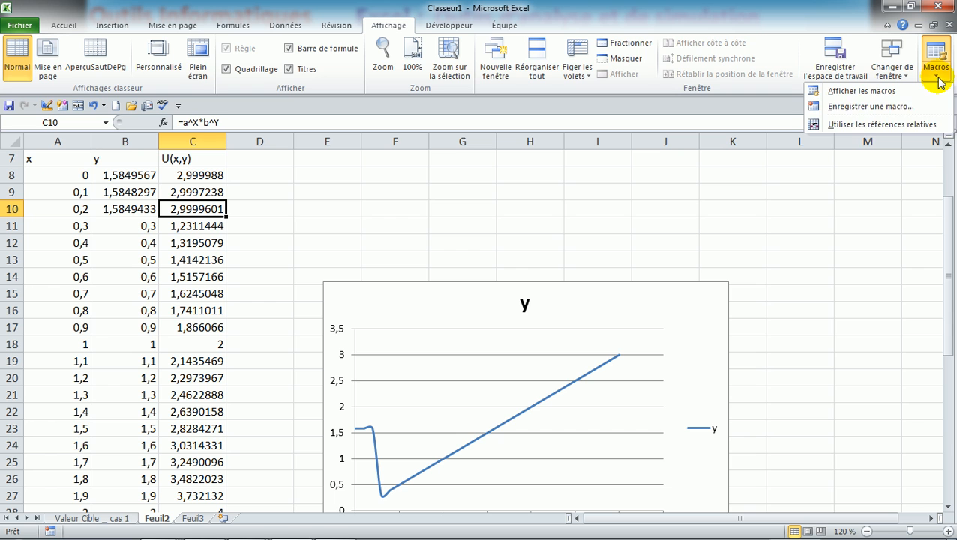
click(853, 91)
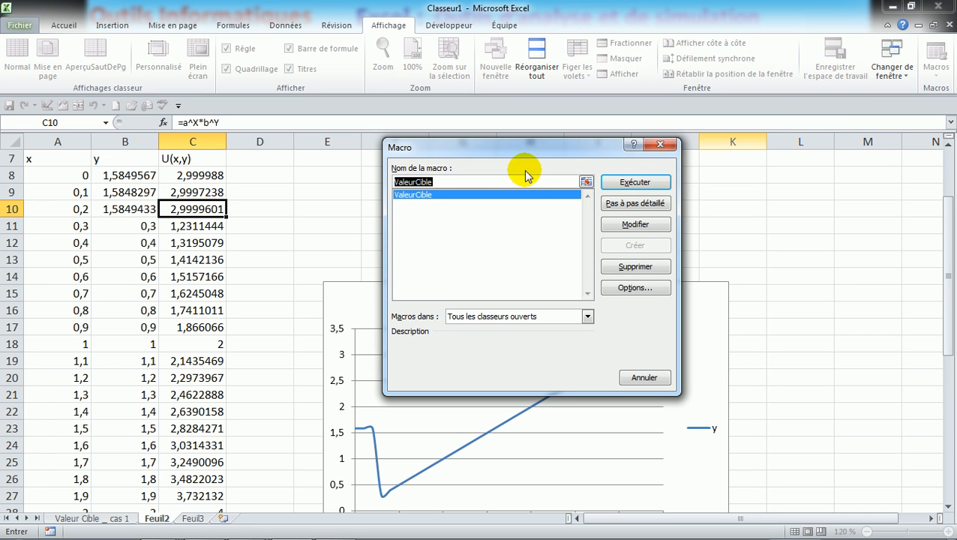
drag(577, 153, 600, 165)
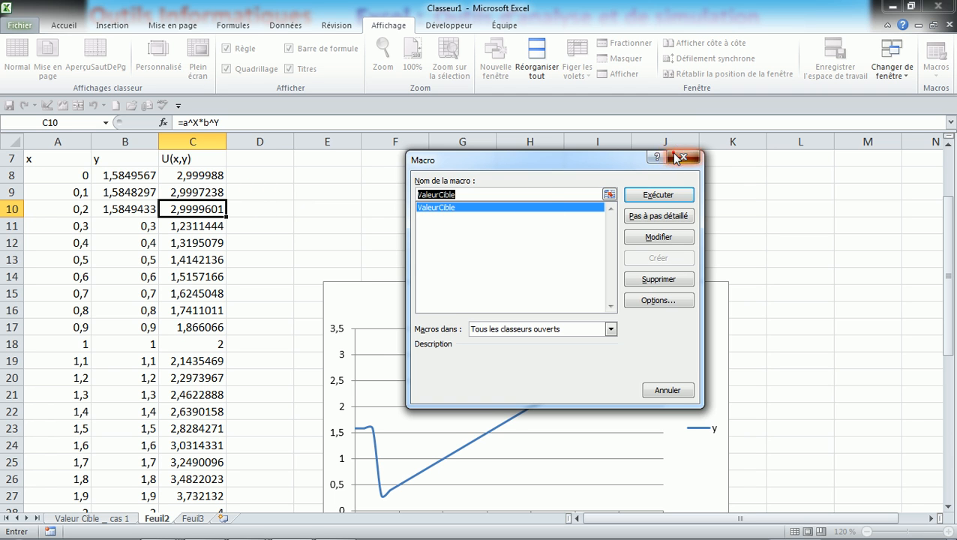
click(675, 154)
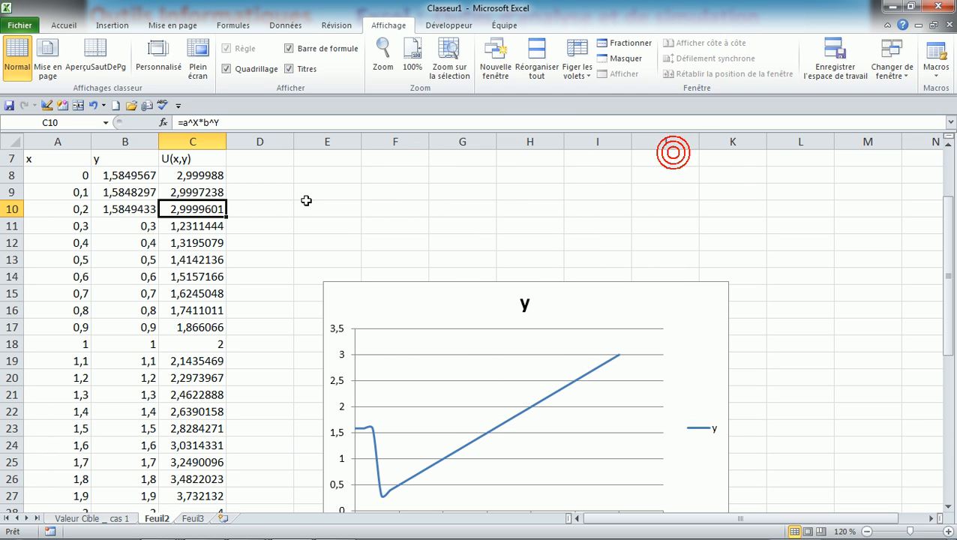
Review the Goal Seek fields for cell C10, and close the dialog without running it.
click(196, 230)
click(190, 210)
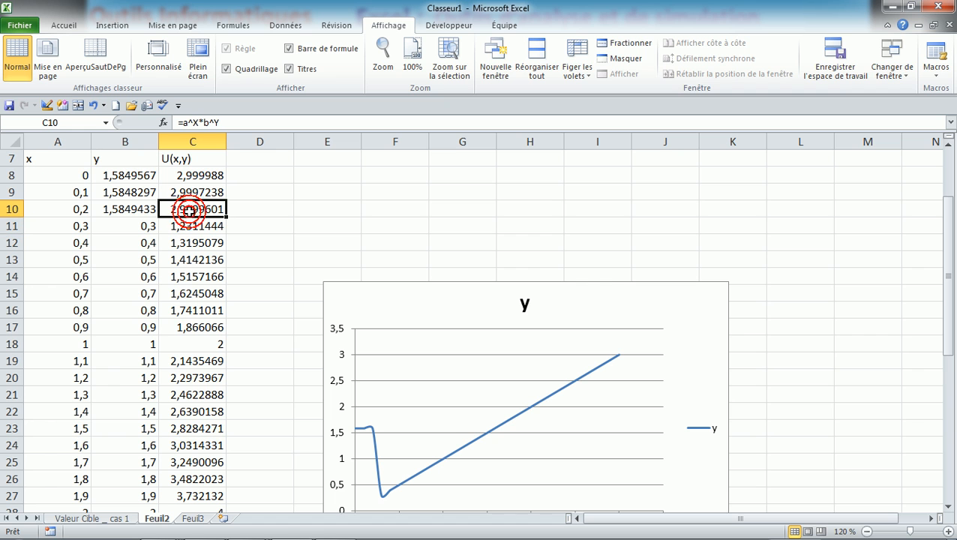
click(284, 30)
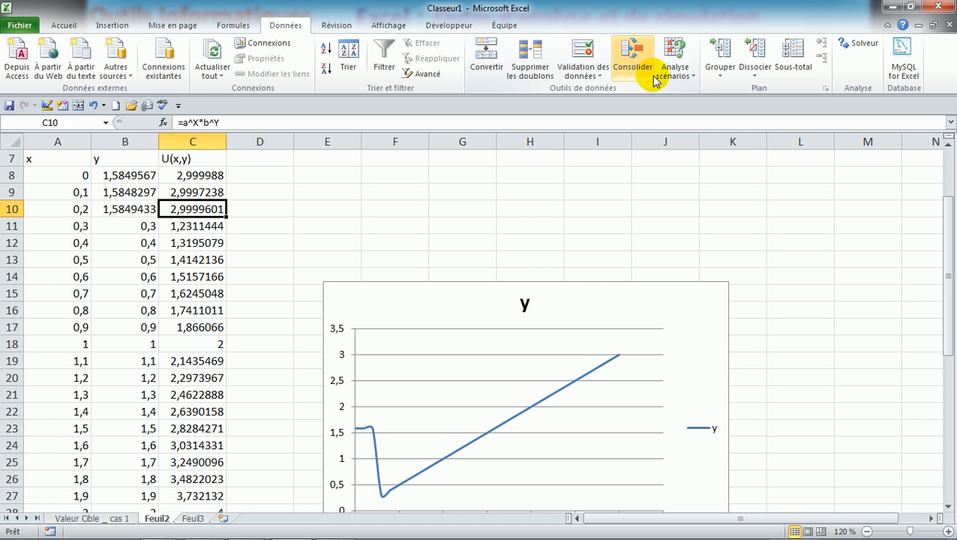
click(685, 80)
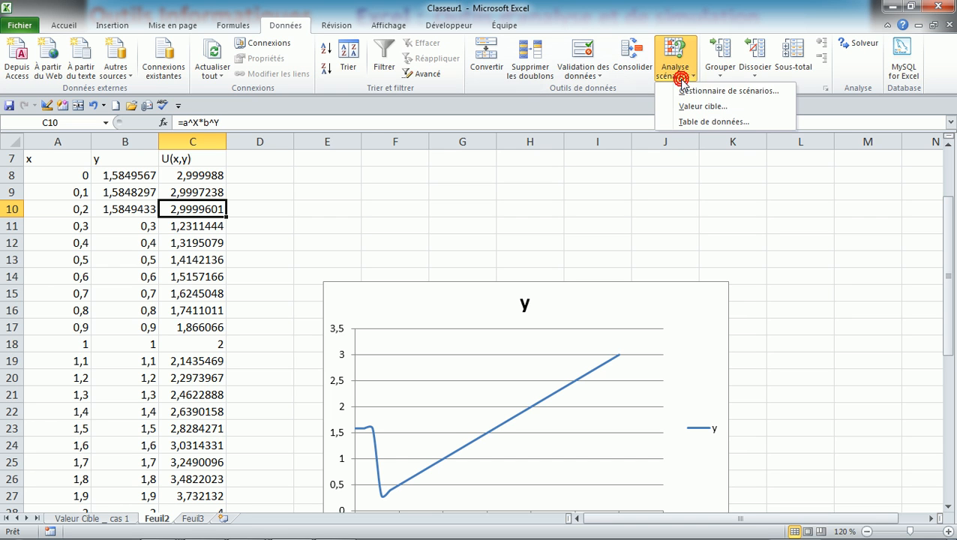
click(720, 109)
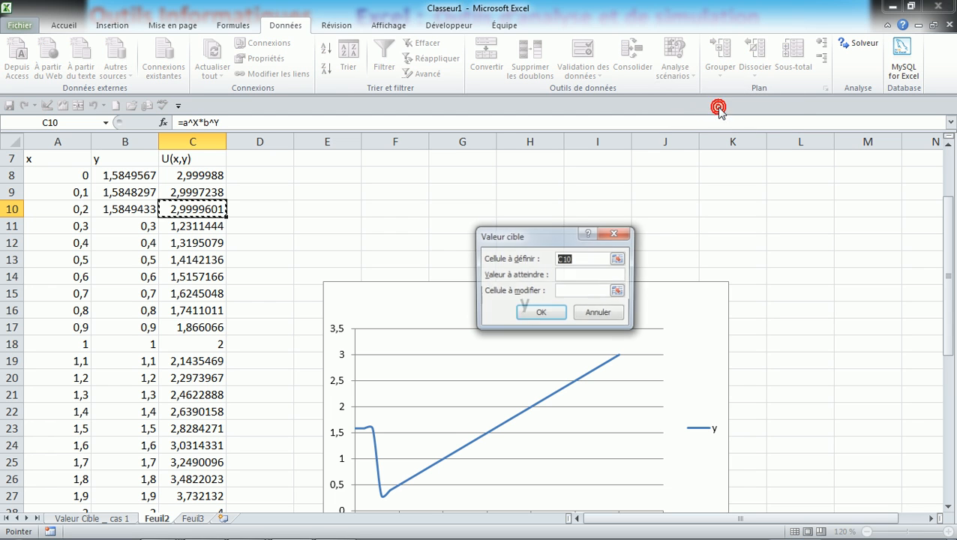
click(565, 275)
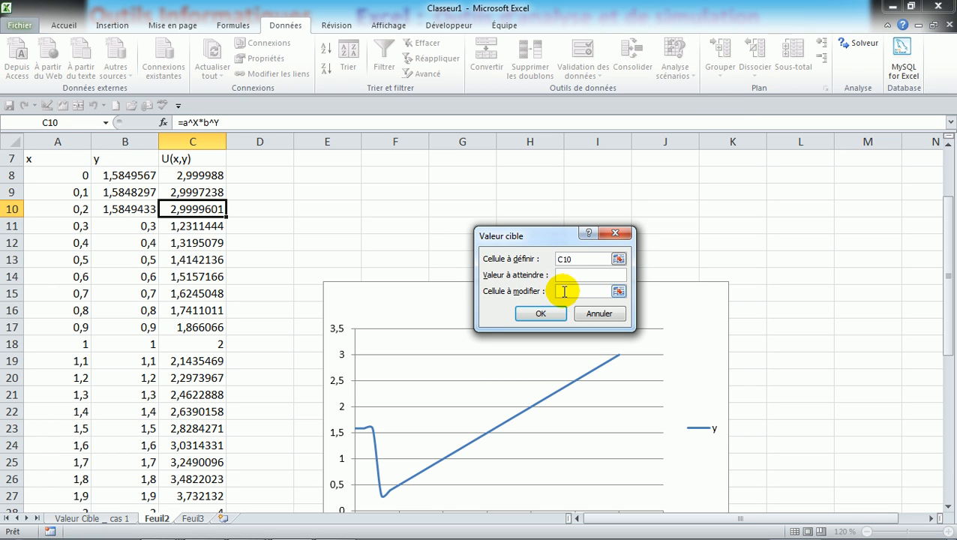
click(561, 292)
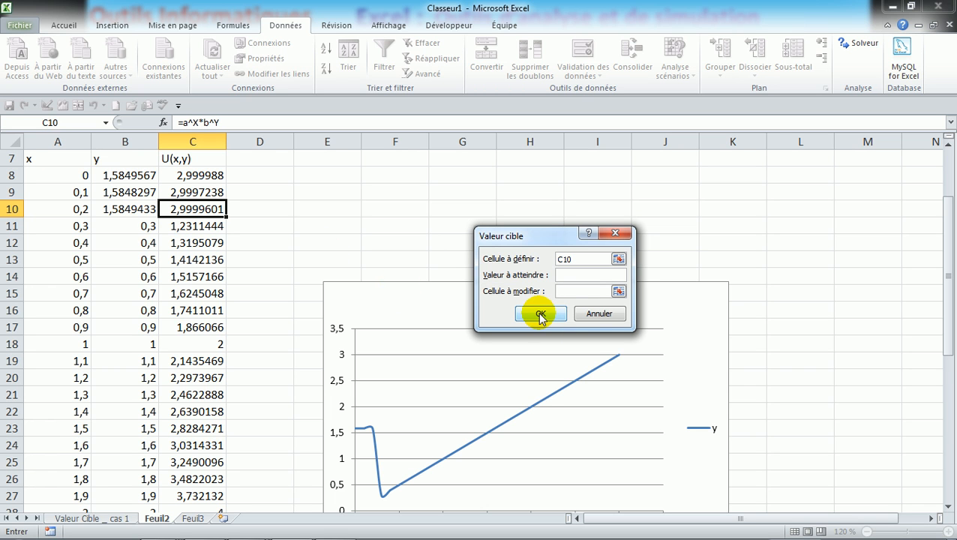
click(600, 315)
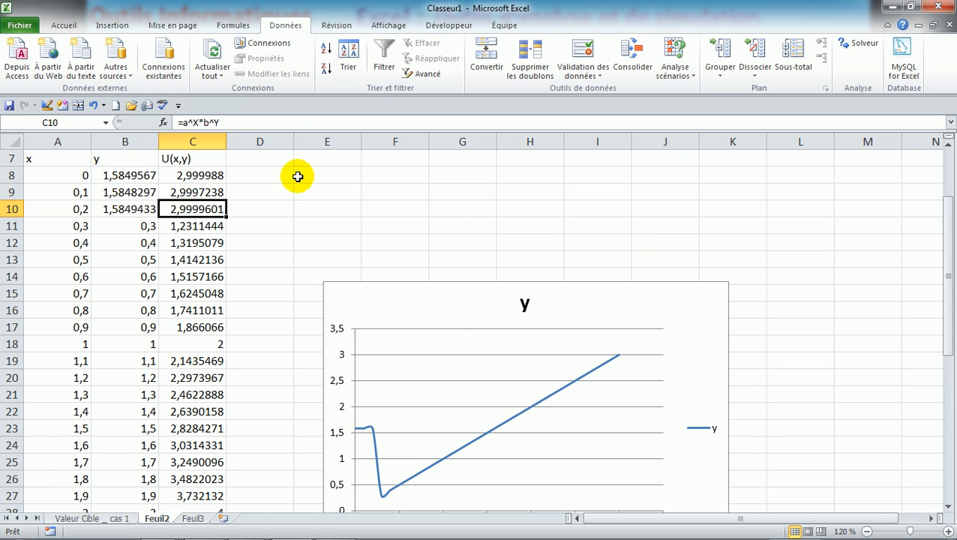
Bring up the macro list once more, close it without running anything, and select empty cell E11.
click(387, 27)
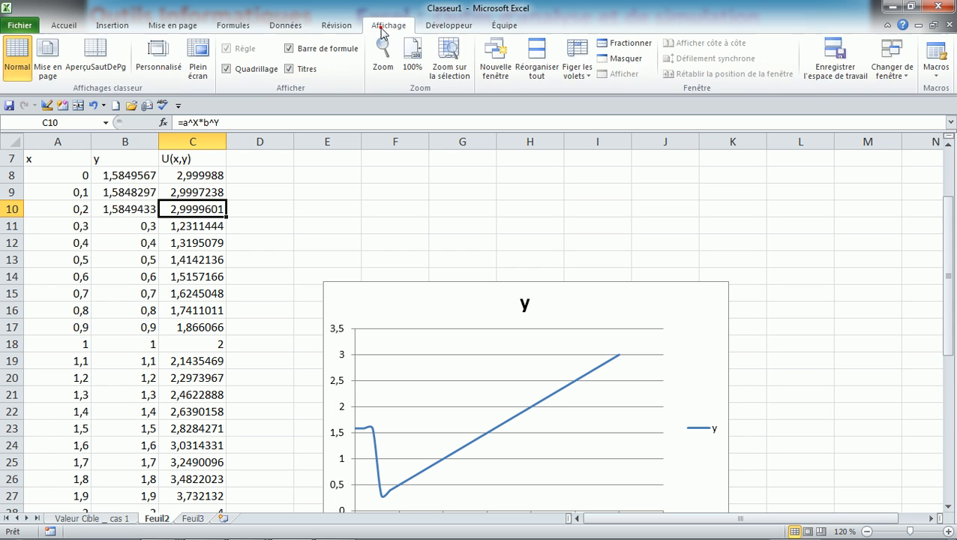
click(935, 86)
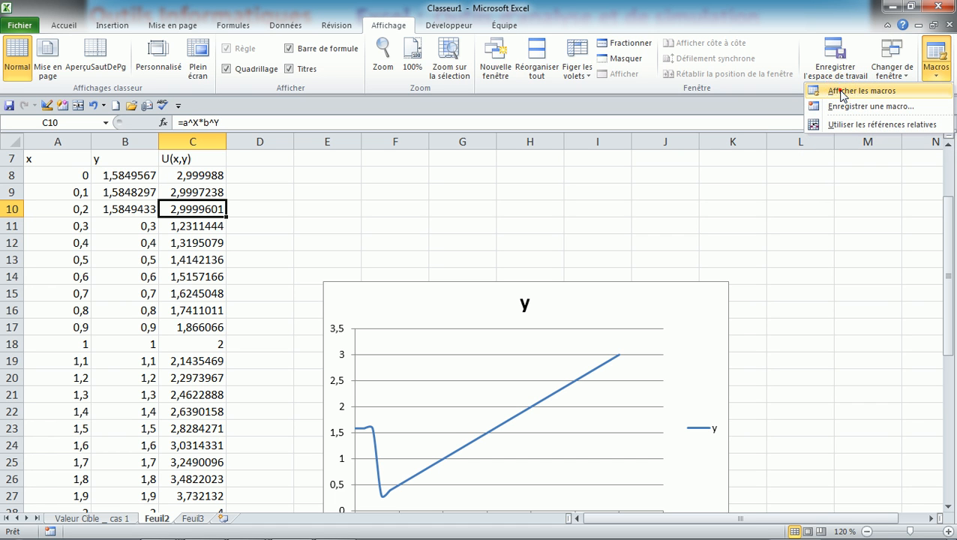
click(843, 94)
drag(621, 169, 565, 181)
click(624, 178)
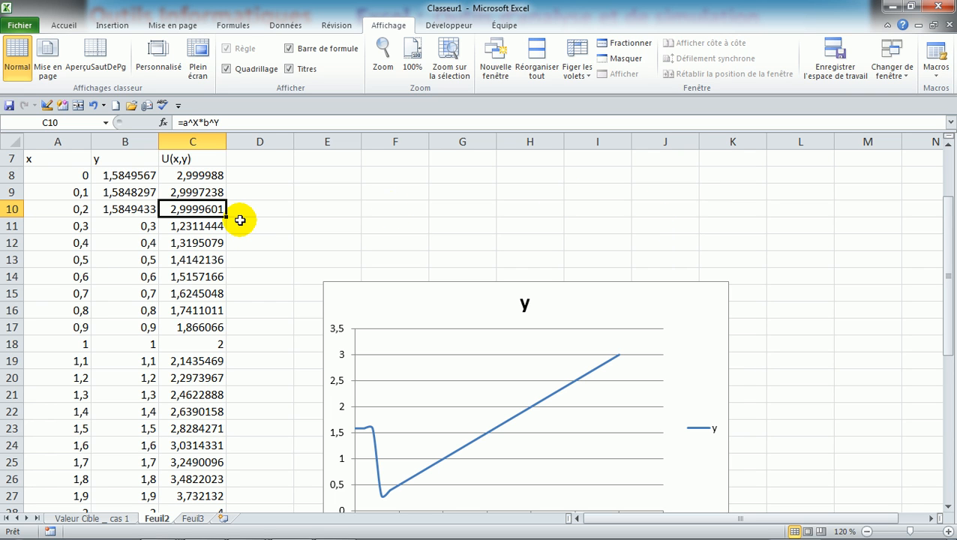
click(214, 225)
click(335, 225)
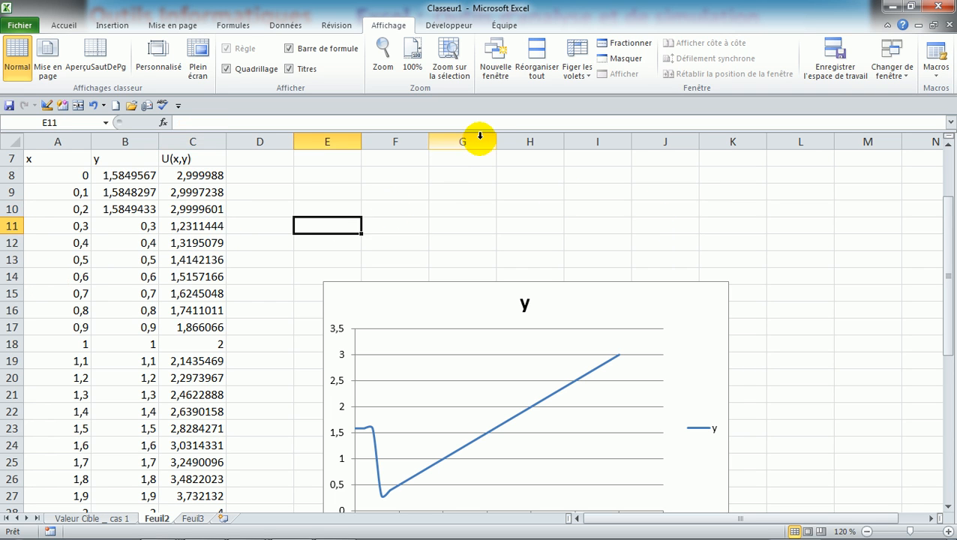
click(946, 72)
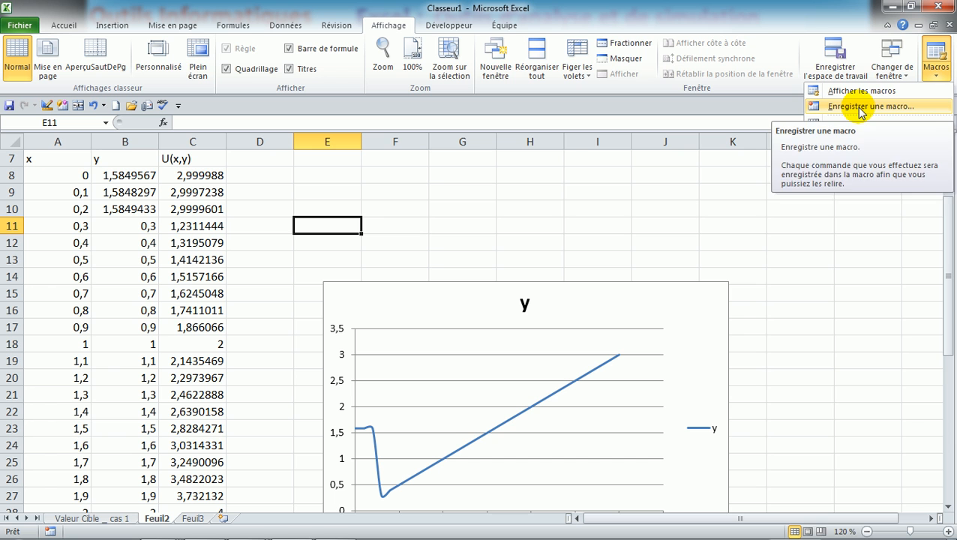
mouse_move(727, 528)
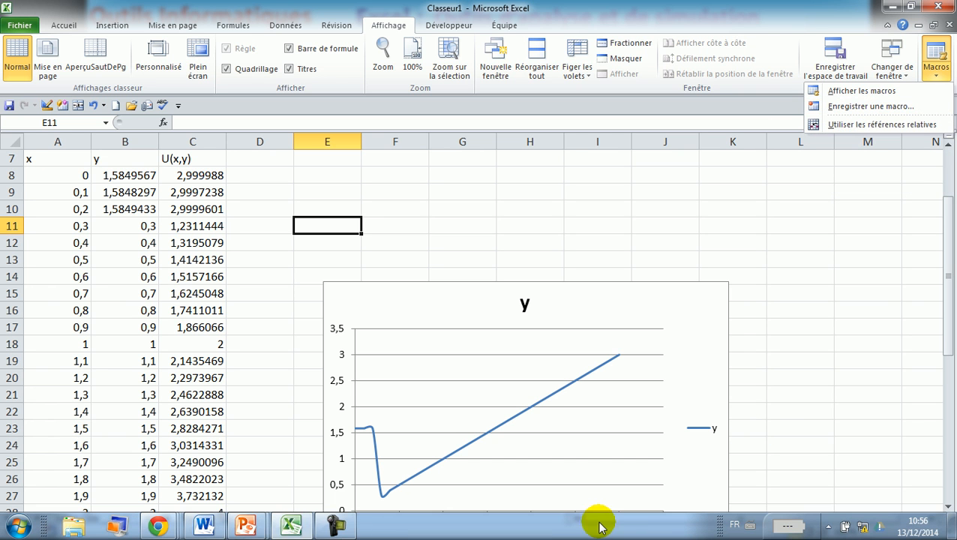
click(338, 525)
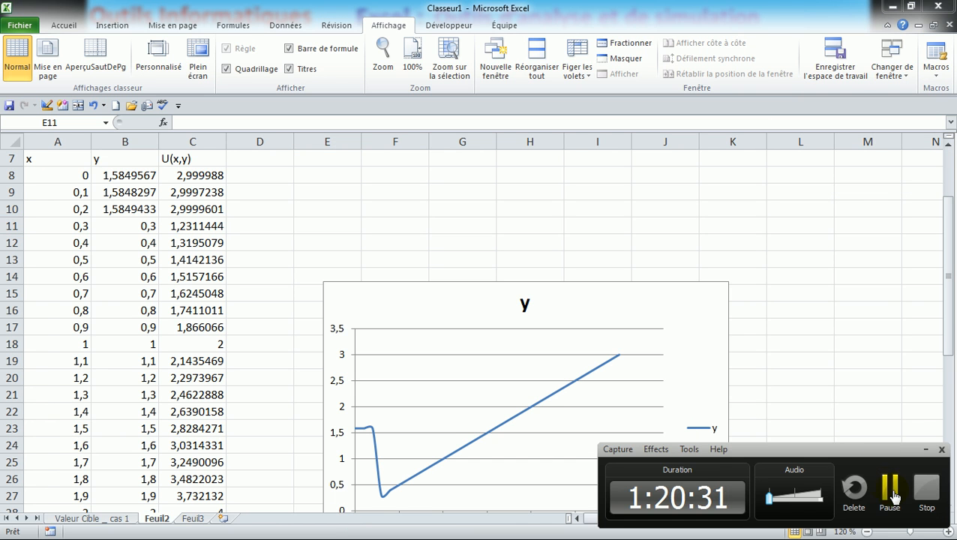
click(887, 489)
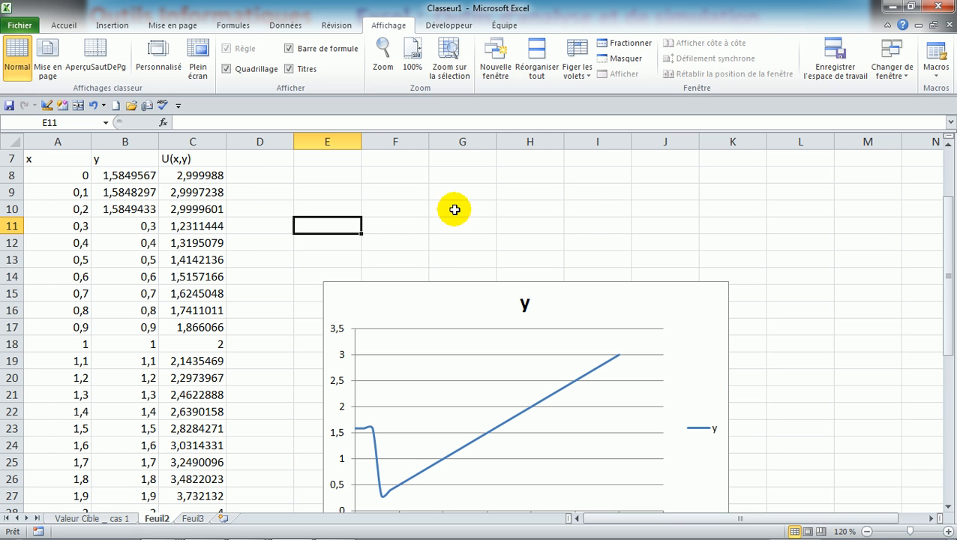
Open the ValeurCible macro's code for editing and move the editor window clear of the worksheet's x, y and U(x,y) columns.
click(938, 85)
click(879, 93)
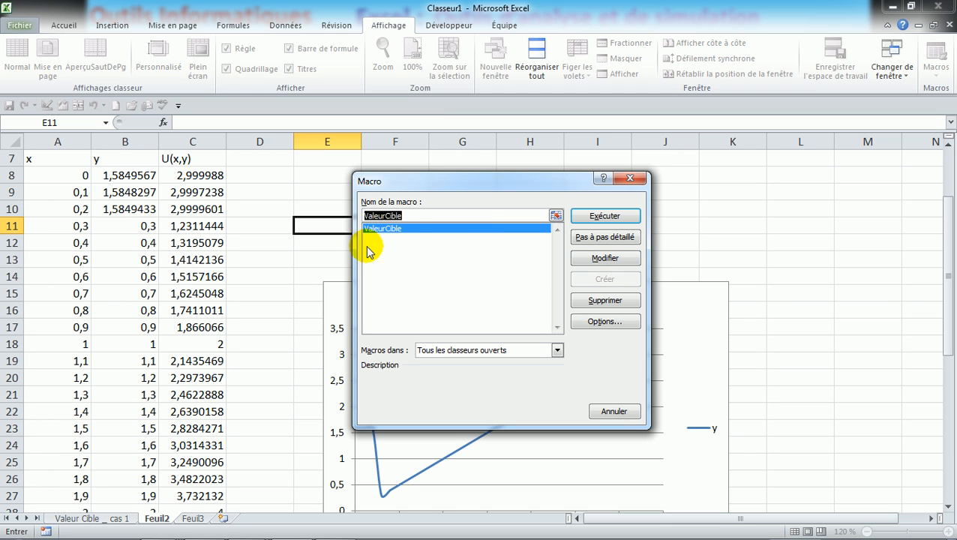
click(605, 258)
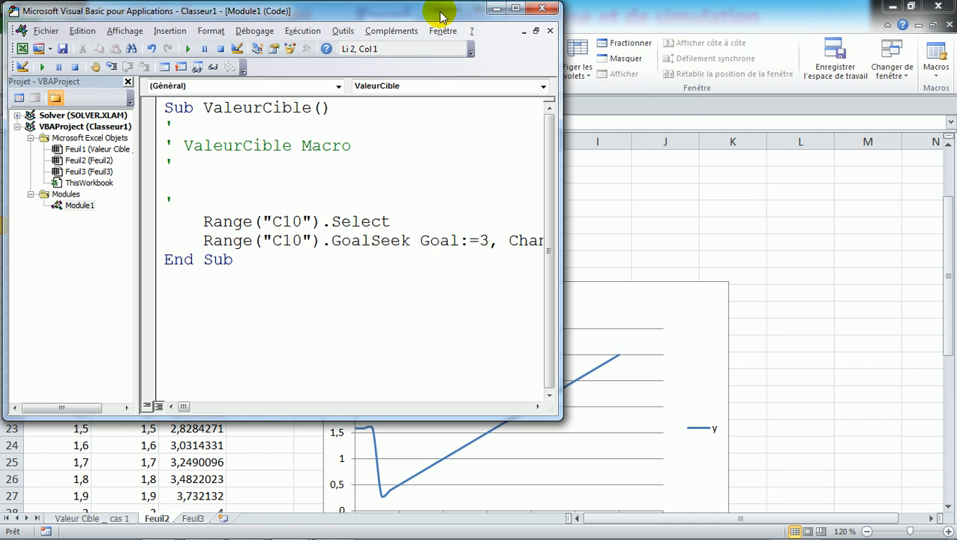
drag(441, 16, 572, 48)
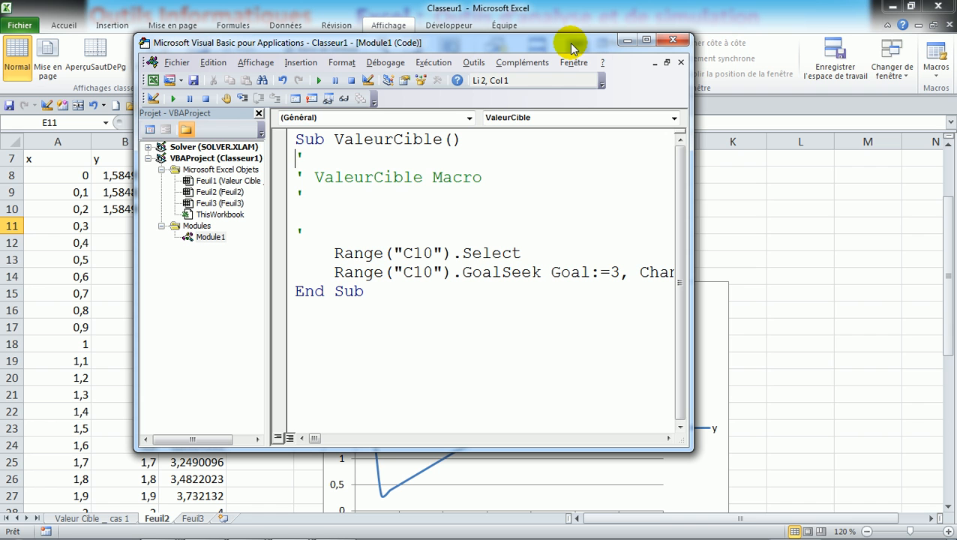
drag(502, 39, 672, 73)
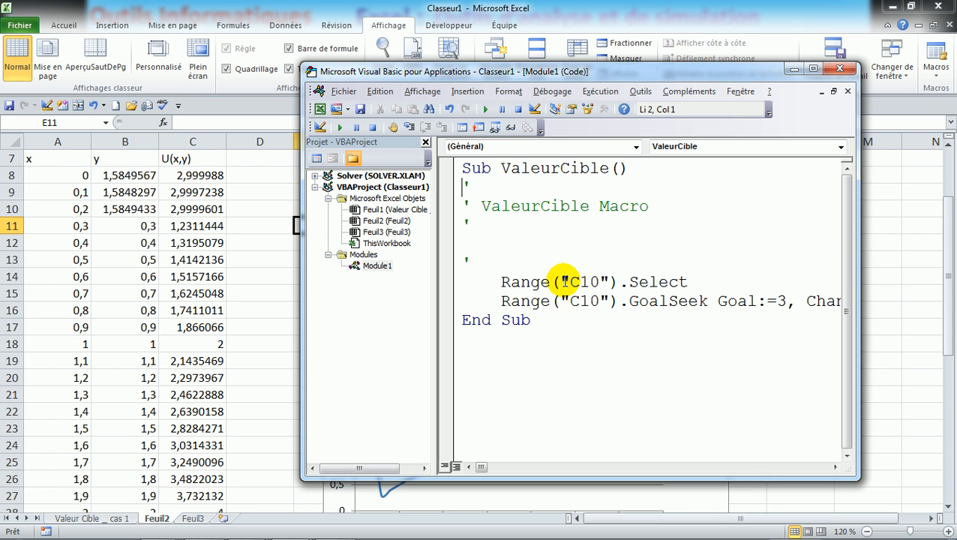
Close the project explorer, widen the editor so the whole GoalSeek line fits, and highlight its C10 reference and GoalSeek arguments.
drag(561, 282, 607, 278)
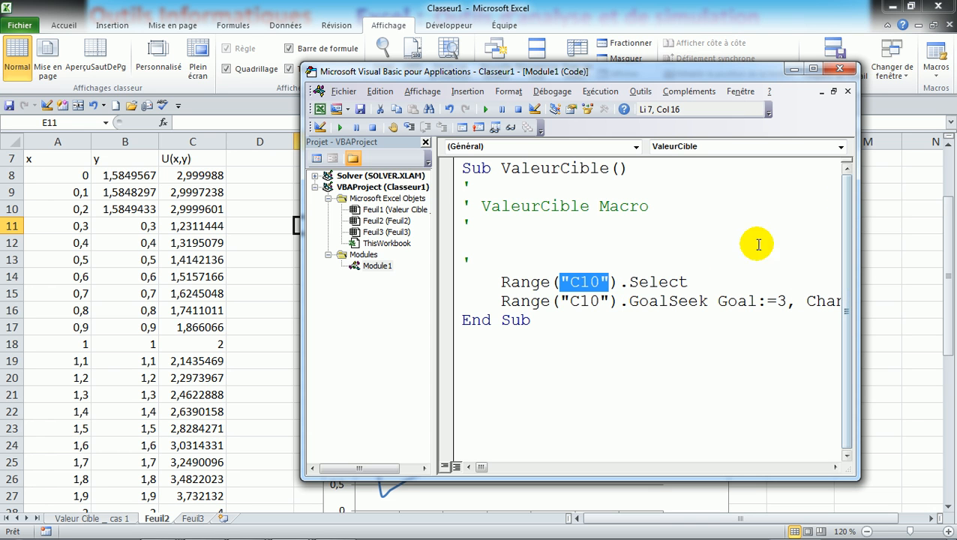
click(425, 143)
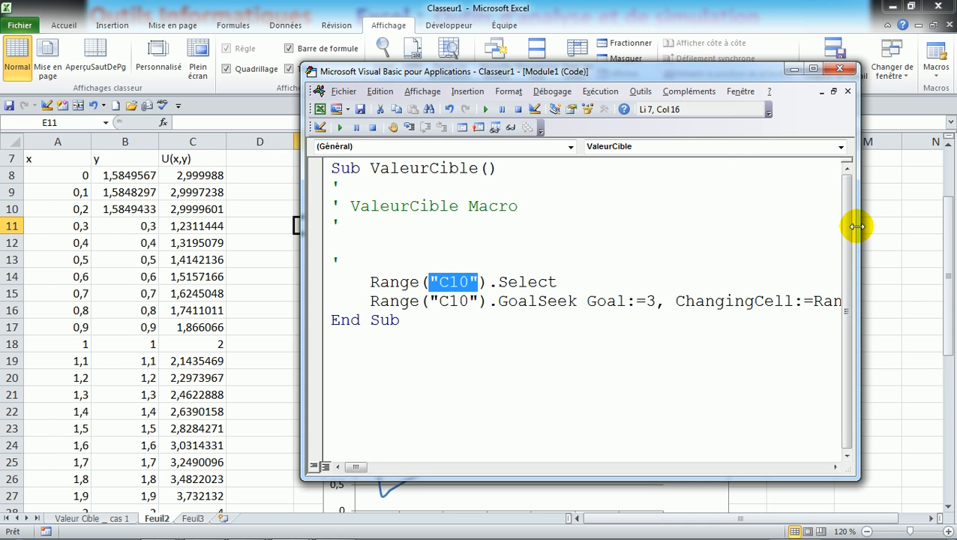
drag(859, 225, 950, 230)
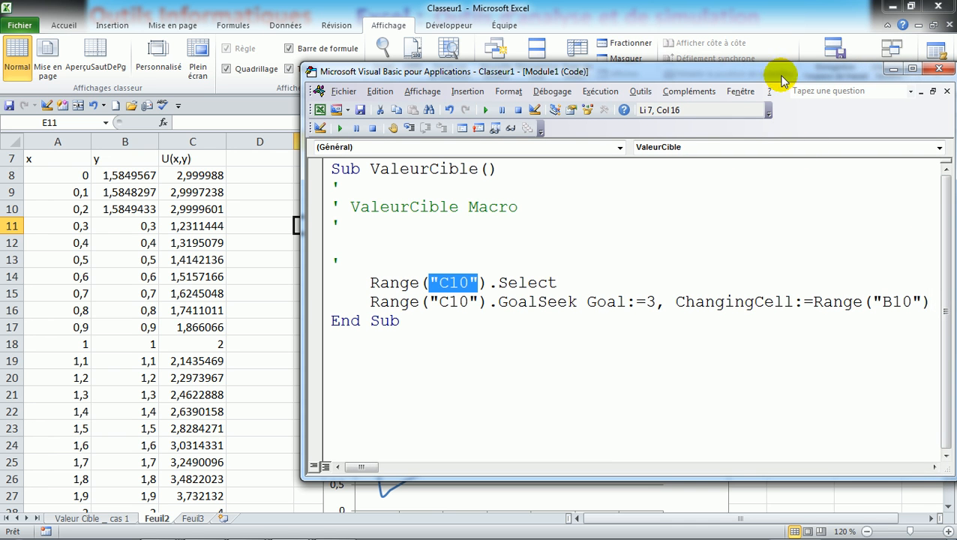
drag(779, 72, 731, 75)
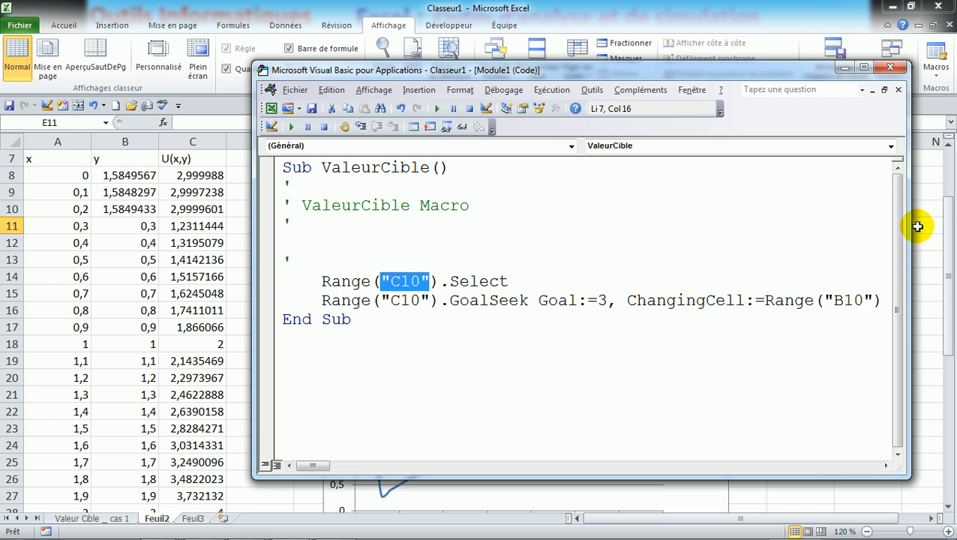
drag(909, 236, 925, 235)
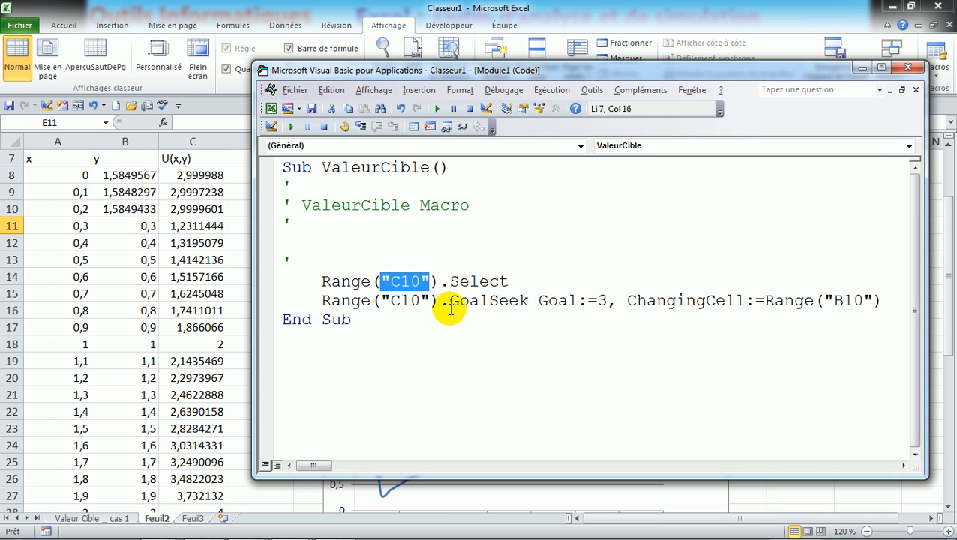
drag(448, 301, 884, 301)
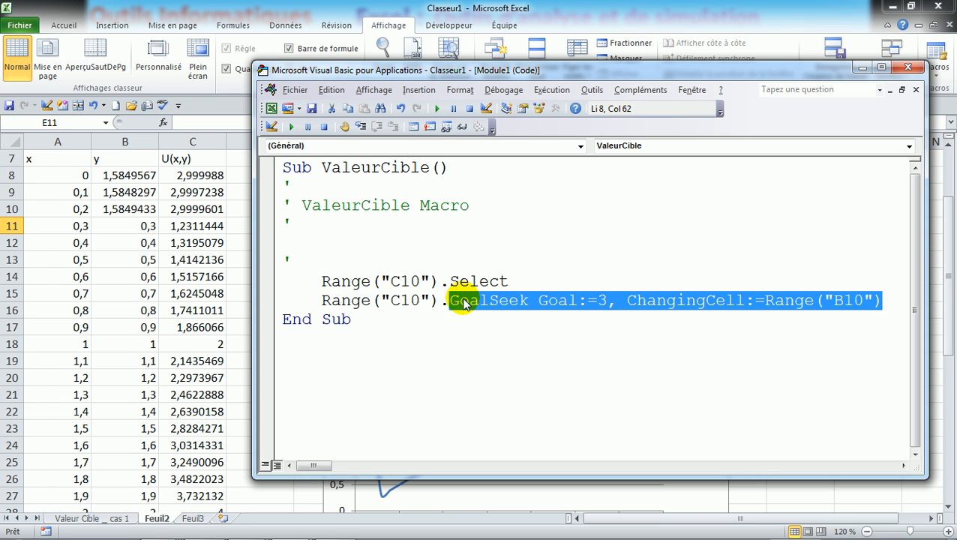
Change the cell reference to C11 in both the Select line and the GoalSeek line.
click(421, 280)
key(BackSpace)
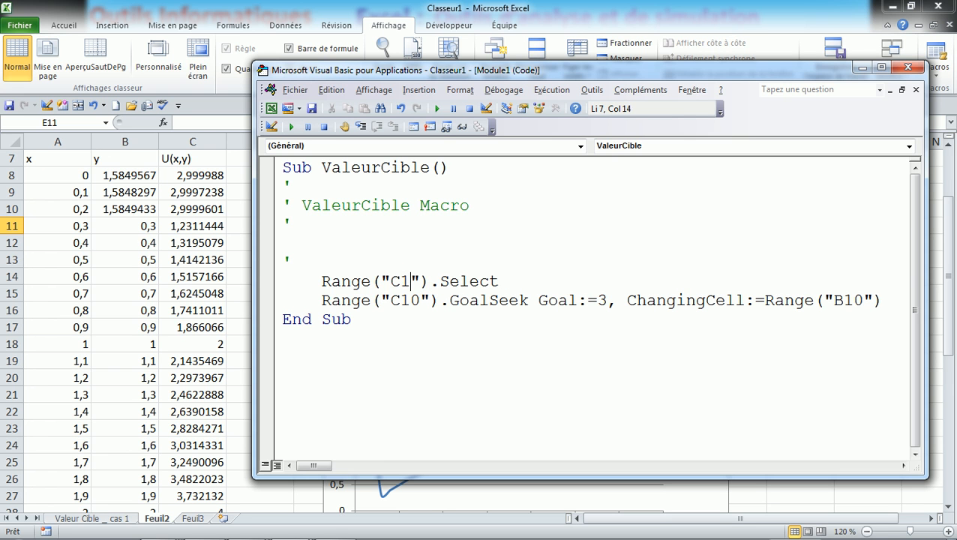
text(1)
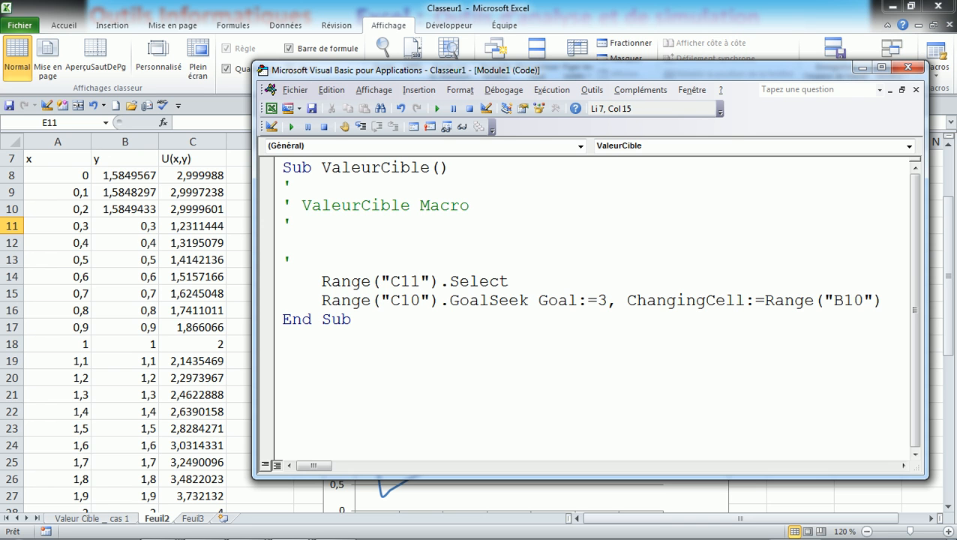
key(Down)
key(BackSpace)
text(1)
Set the GoalSeek line's changing cell to B11.
key(Right)
key(Right)
key(Right)
key(Right)
key(Right)
key(Right)
key(Right)
key(Right)
key(Right)
key(Right)
key(Right)
key(Right)
key(Right)
key(Right)
key(Right)
key(Right)
key(Right)
key(Right)
key(Right)
key(Right)
key(Right)
key(Right)
key(Right)
key(Right)
key(Right)
key(Right)
key(Right)
key(Right)
key(Right)
key(Right)
key(Right)
key(Right)
key(Right)
key(Right)
key(Right)
key(Right)
key(Right)
key(Right)
key(BackSpace)
text(1)
Begin a For loop on i starting at 11 on a new line above the Select line.
key(Up)
key(Up)
key(Return)
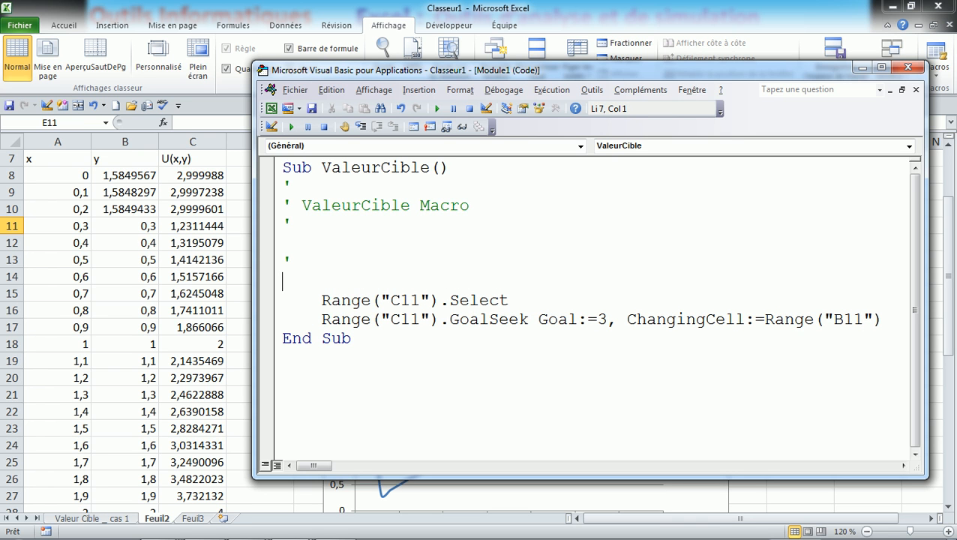
text(for)
text(i=)
text(11 to)
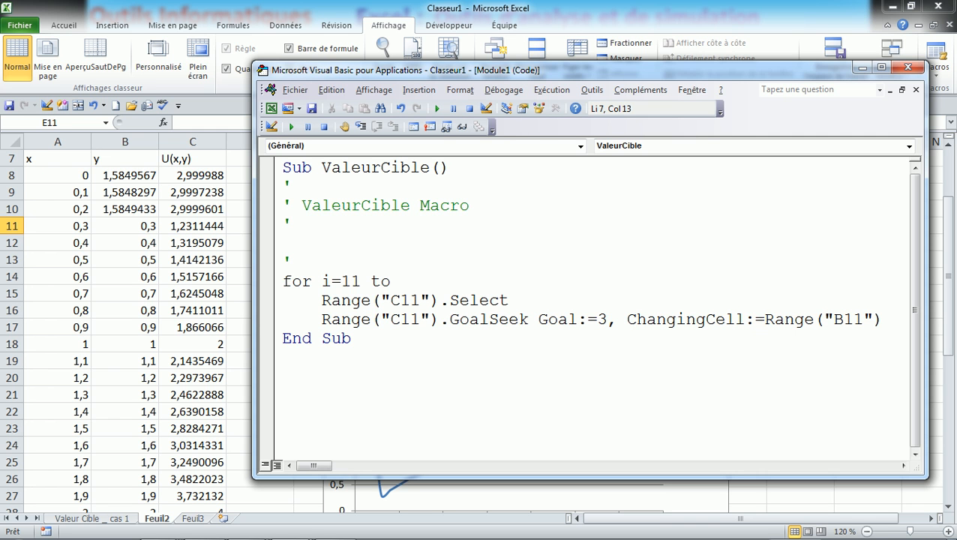
Find the last filled row of column C in the Feuil2 table and complete the loop's upper bound as 38.
click(212, 395)
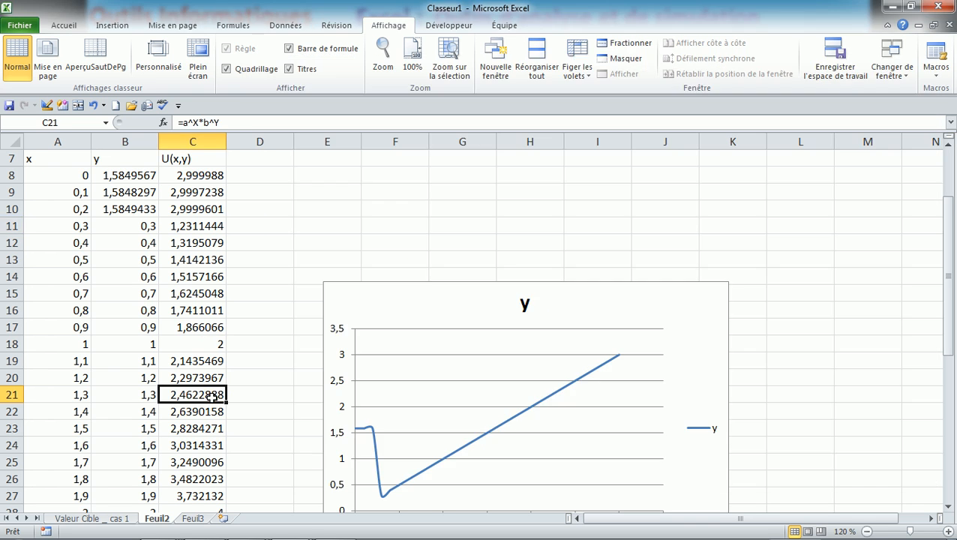
key(Down)
key(Down)
key(Down)
key(Down)
key(Down)
key(Down)
key(Down)
key(Down)
key(Down)
key(Down)
key(Down)
key(Down)
key(Down)
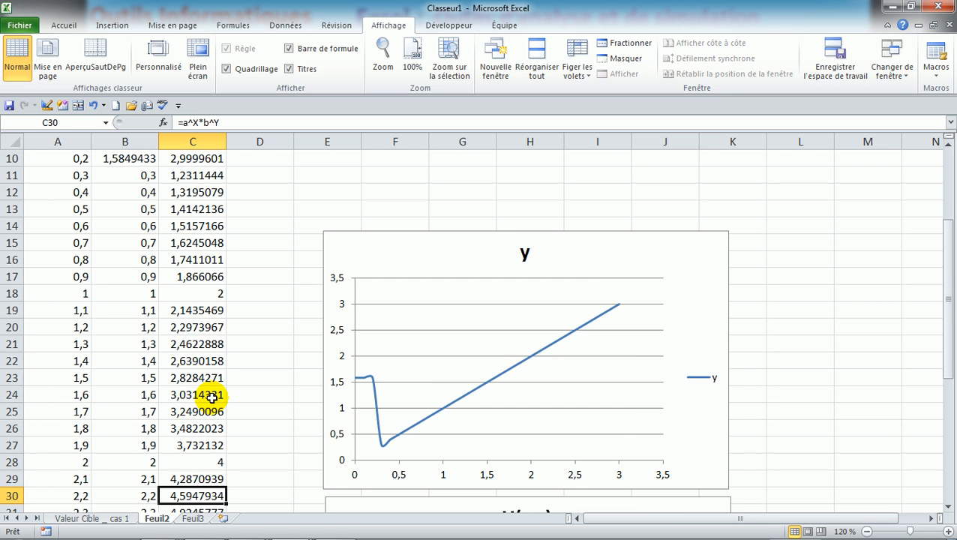
key(Down)
key(Down)
key(Down)
key(Down)
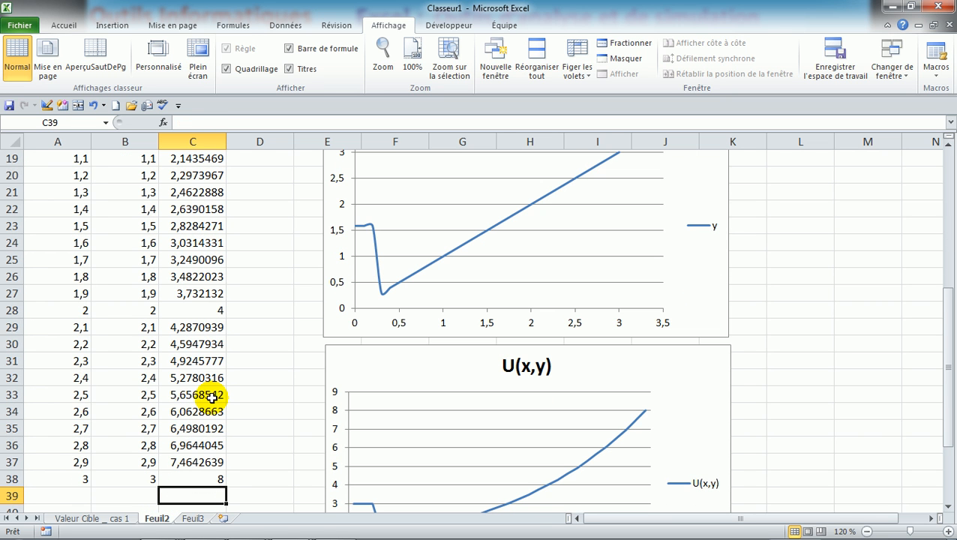
key(Up)
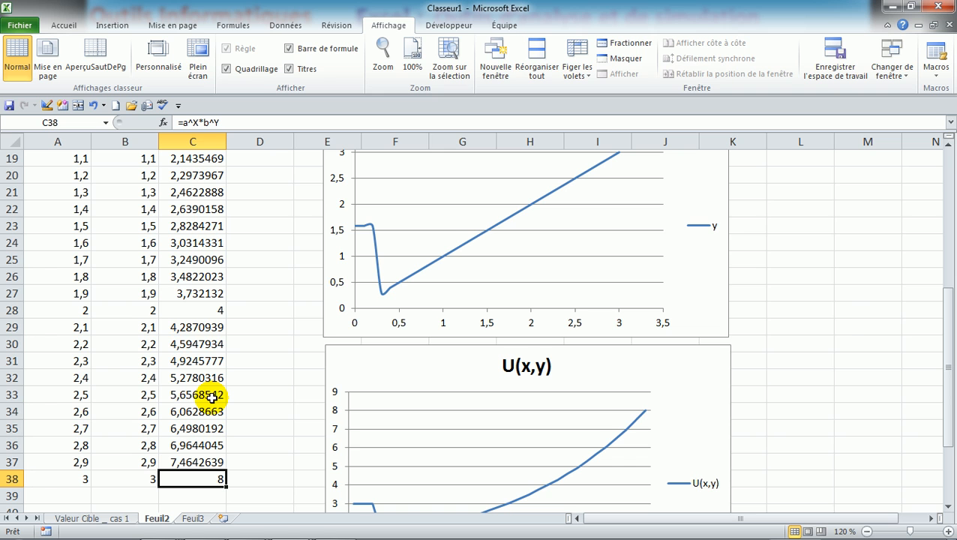
key(alt+F11)
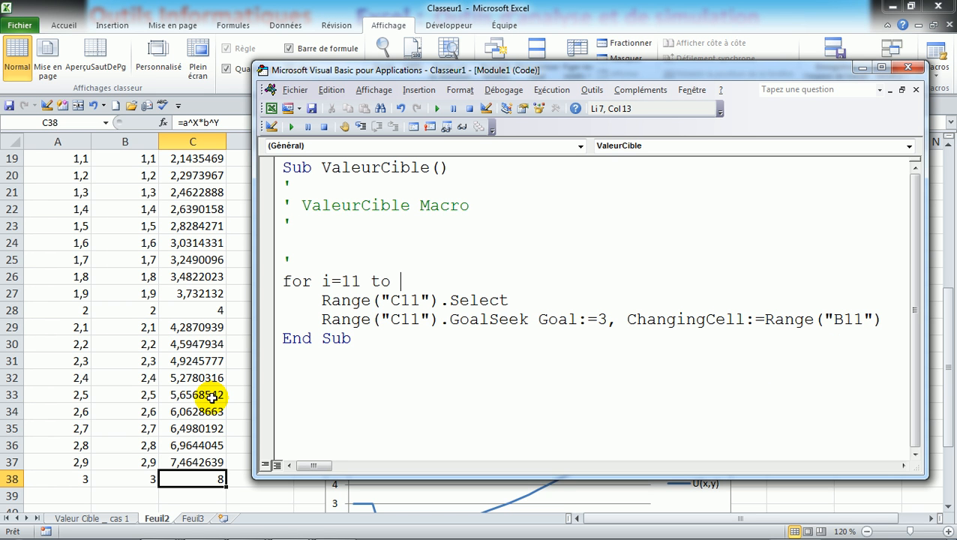
text(38)
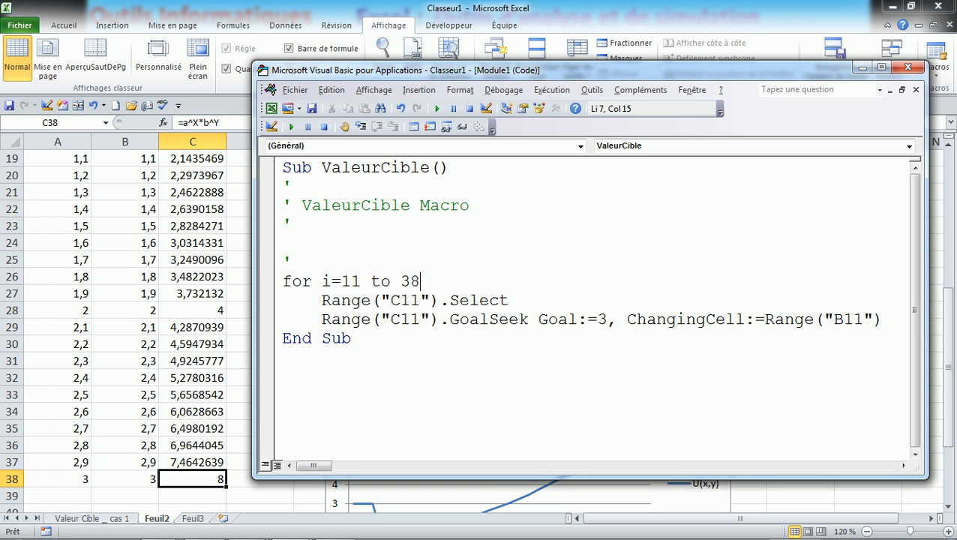
Make the Select line follow the loop counter by changing its reference to Range("C" & i).
key(Down)
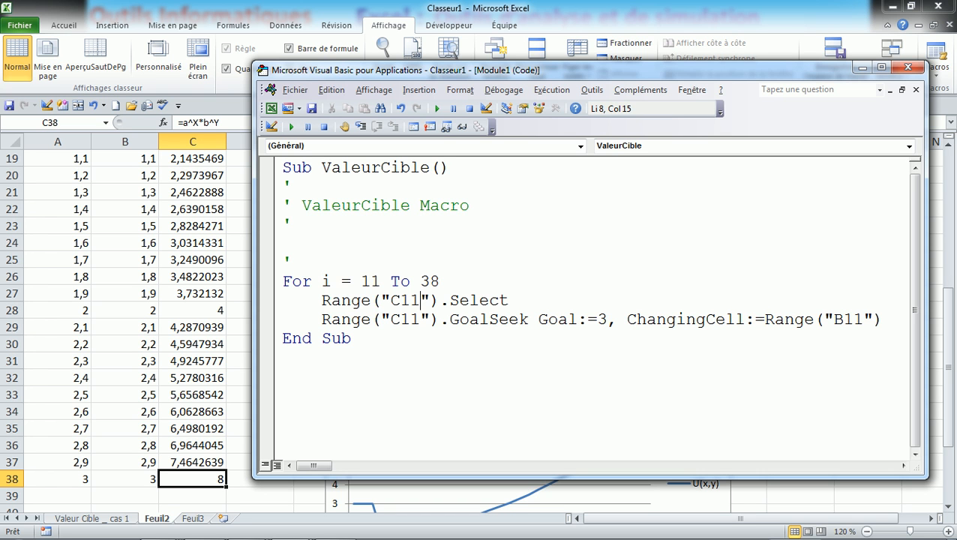
key(BackSpace)
key(BackSpace)
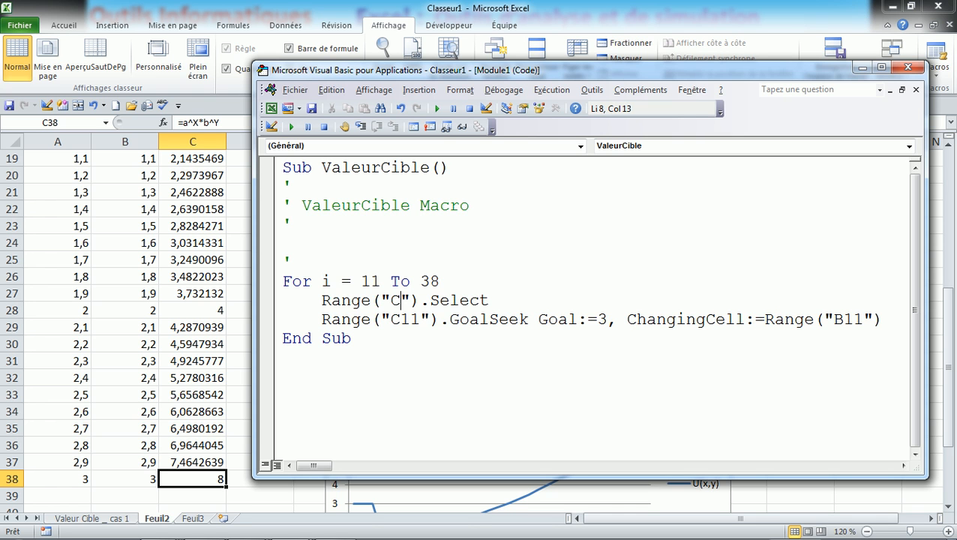
text(i)
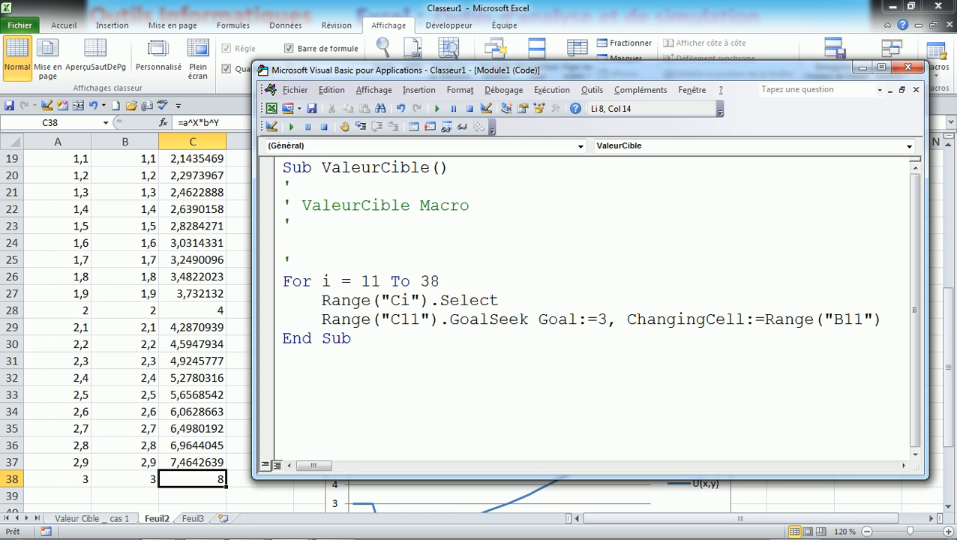
key(BackSpace)
key(Right)
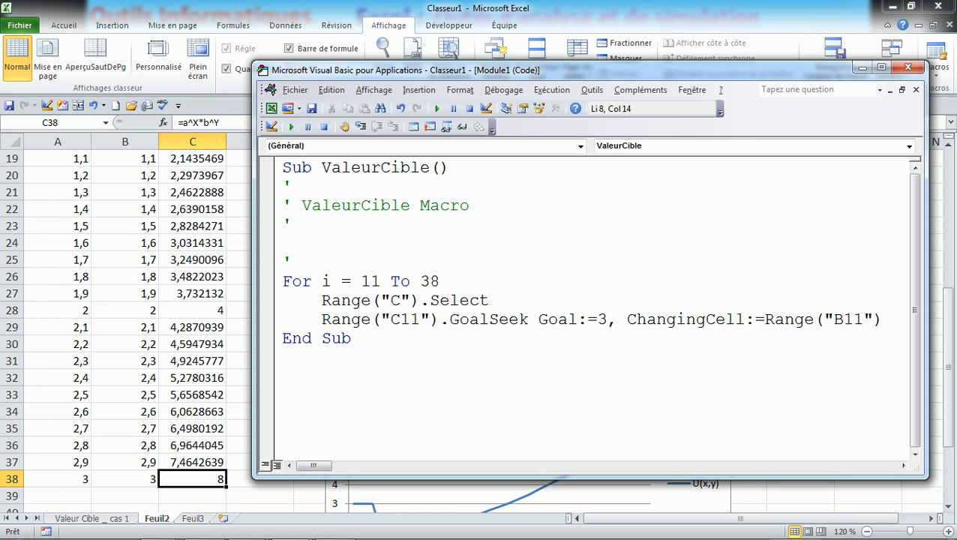
text(&)
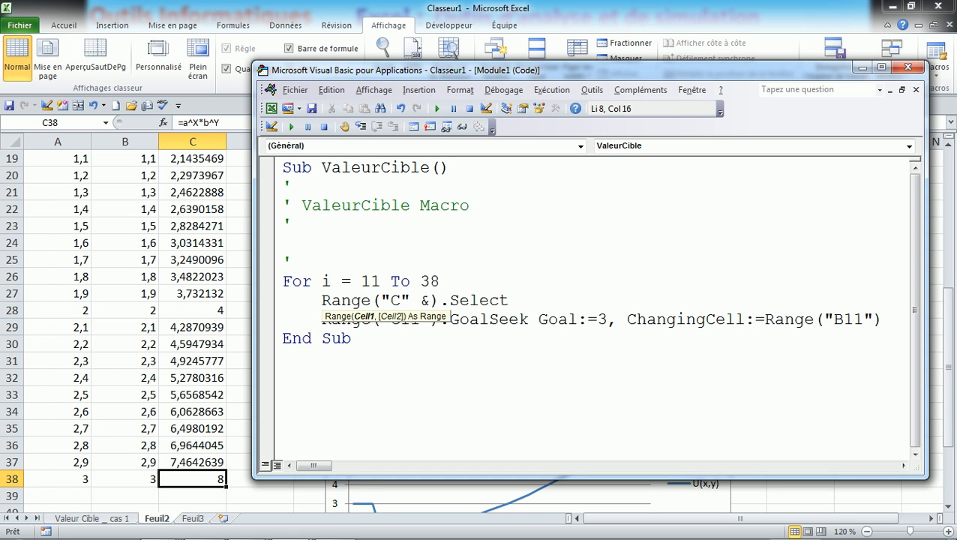
text( i)
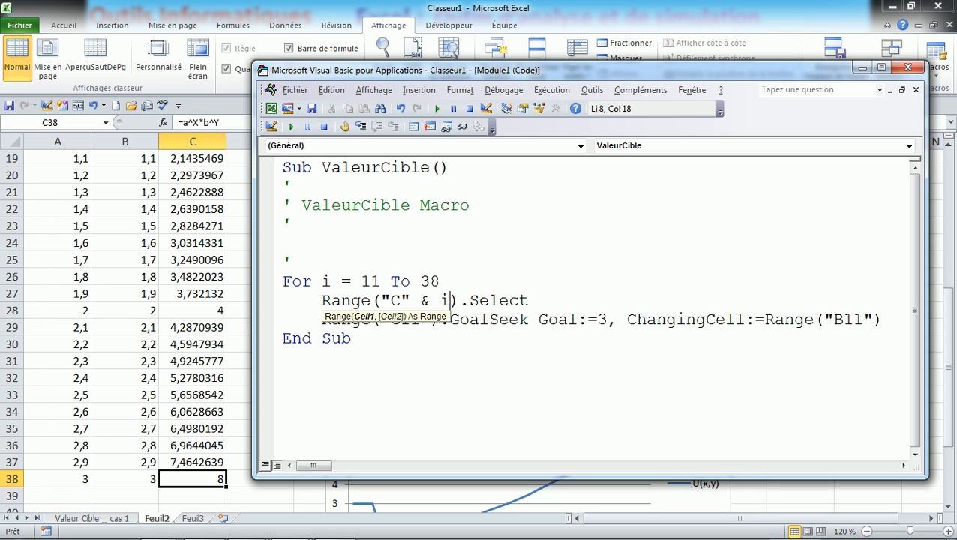
In the GoalSeek line, change the goal cell to Range("C" & i) and the changing cell to Range("B" & i).
key(Down)
key(Left)
key(Left)
key(Left)
key(BackSpace)
key(BackSpace)
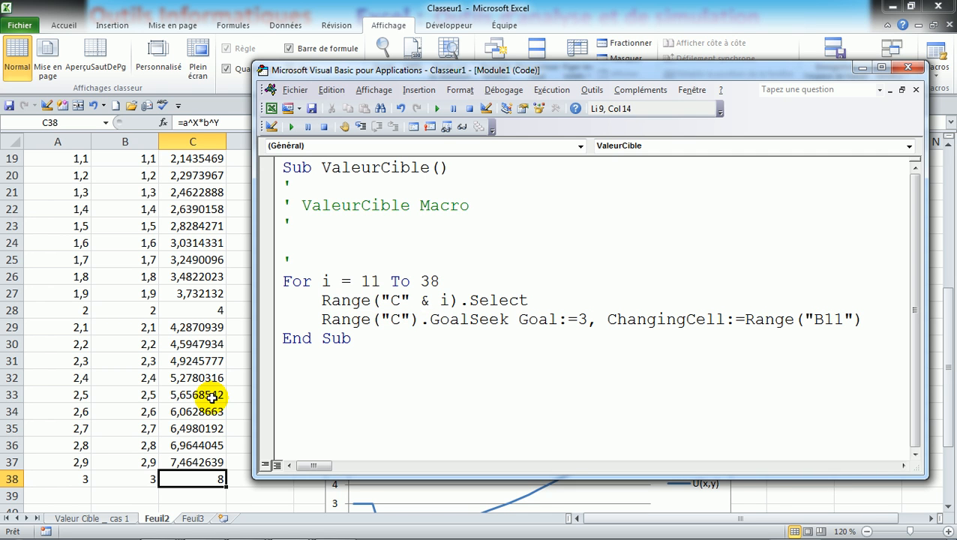
key(Right)
text(&)
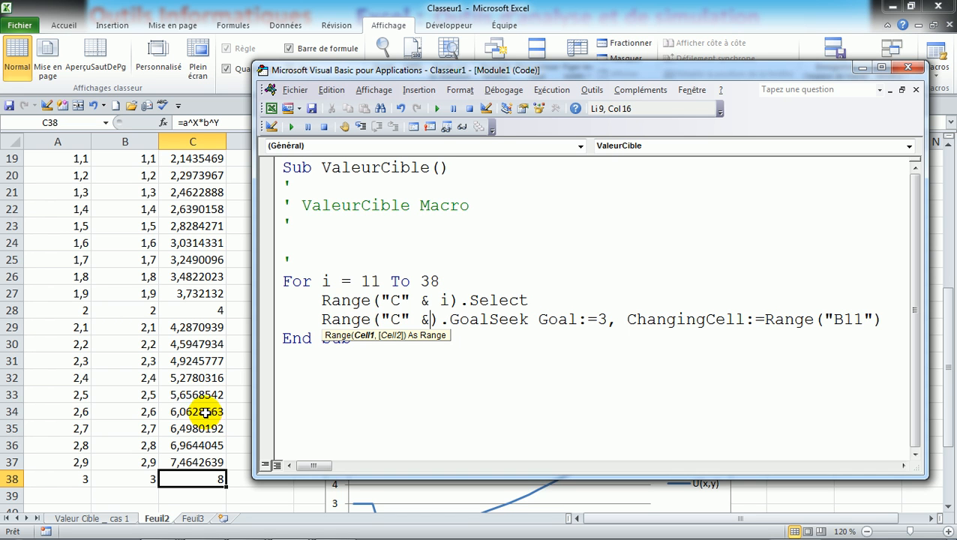
click(863, 318)
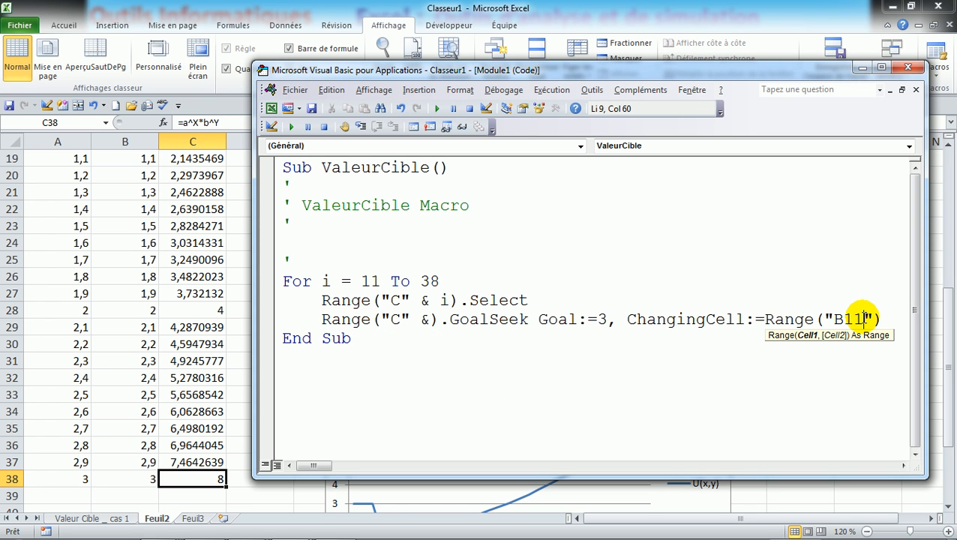
key(BackSpace)
key(BackSpace)
text(i)
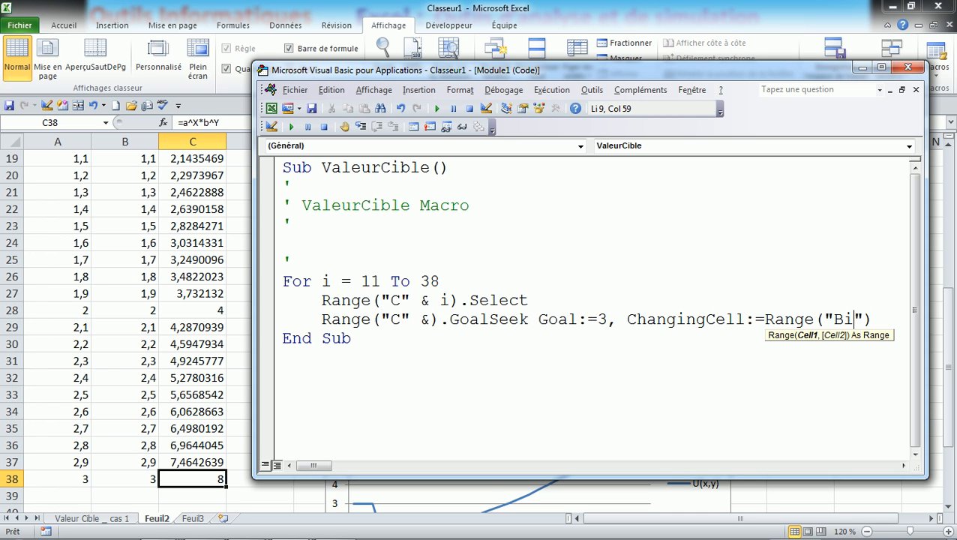
key(BackSpace)
text(& i)
click(431, 320)
text(i)
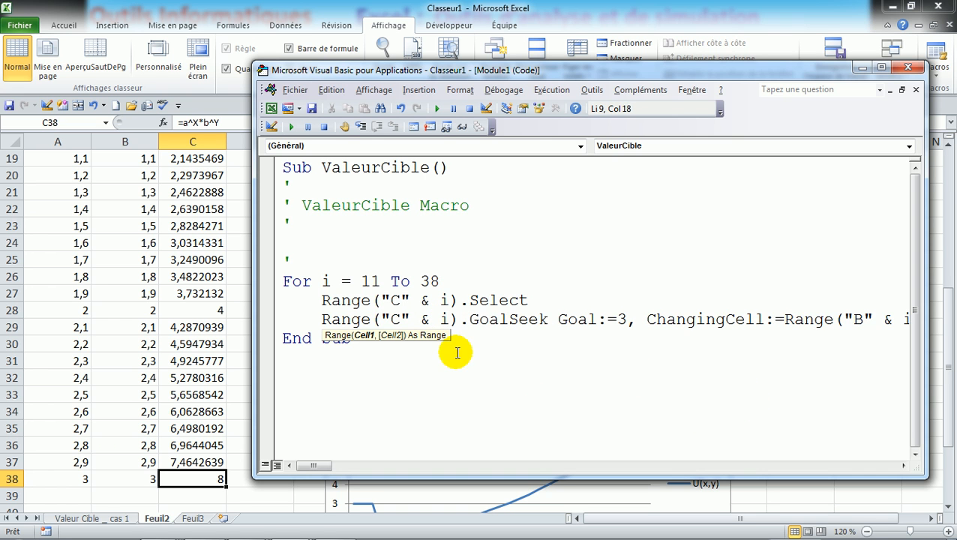
click(592, 305)
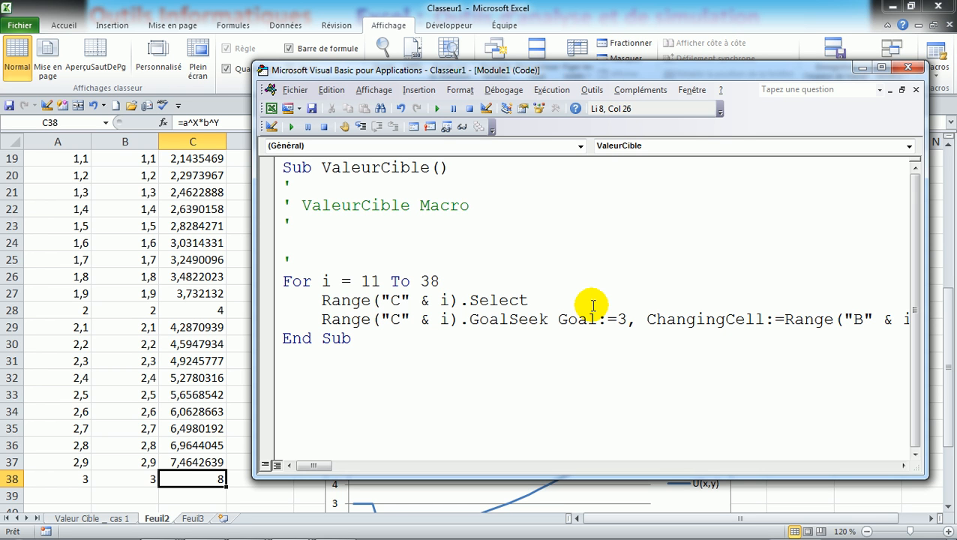
mouse_move(545, 533)
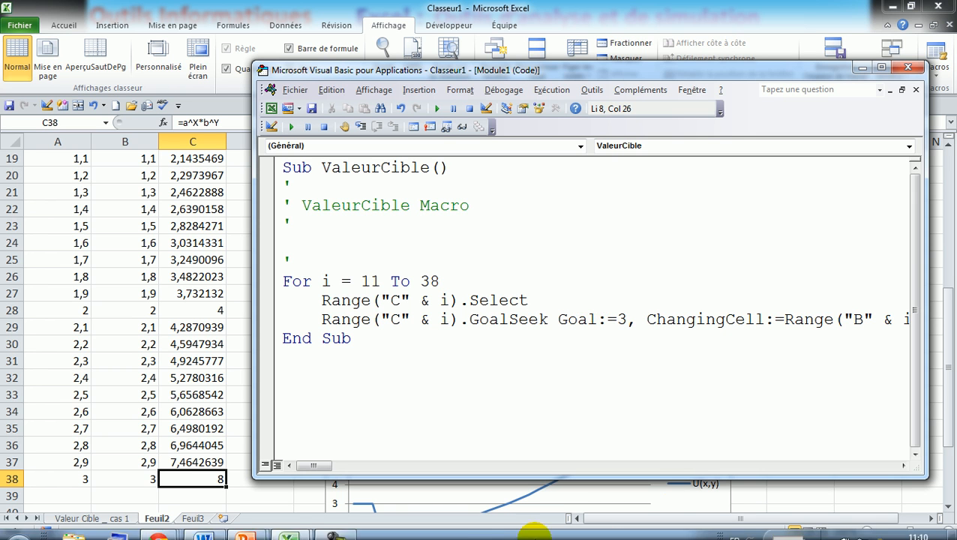
click(356, 531)
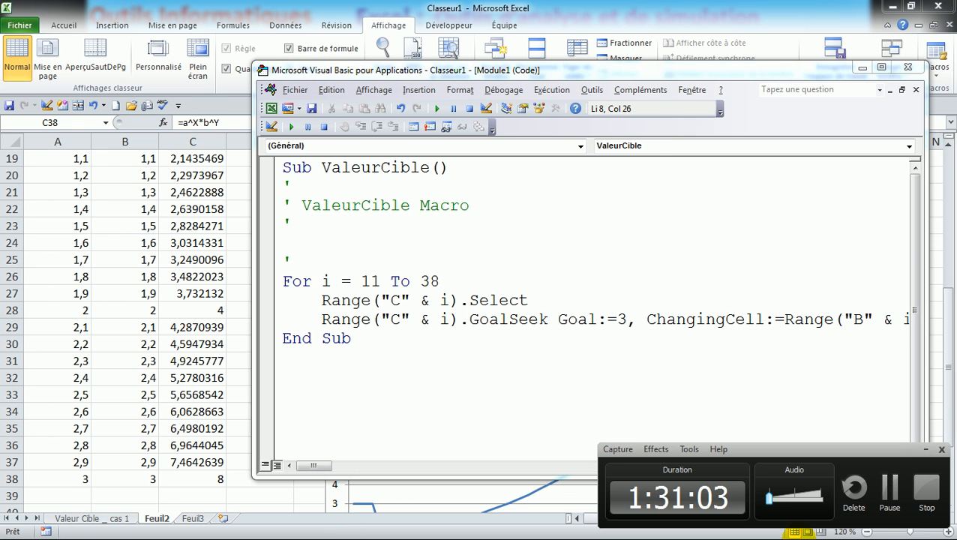
click(896, 508)
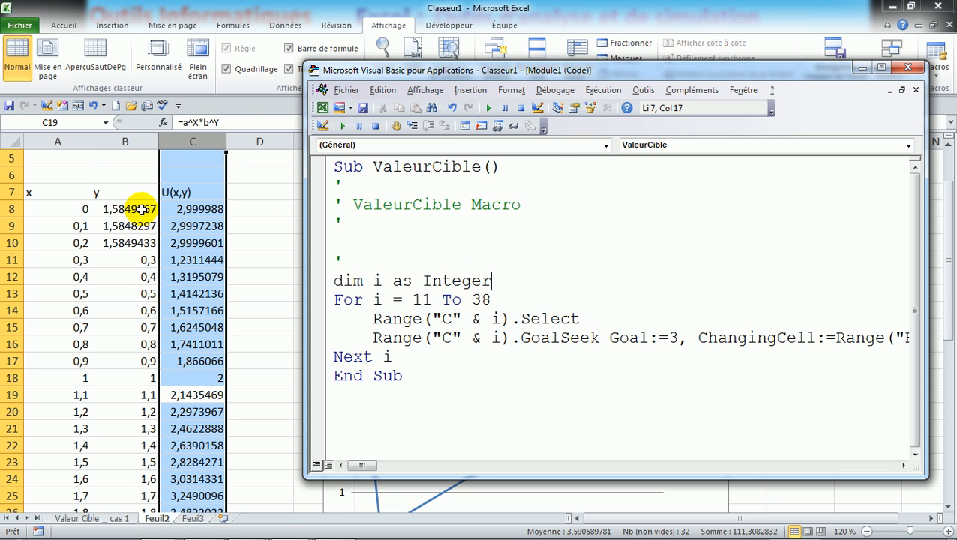
click(21, 26)
key(Escape)
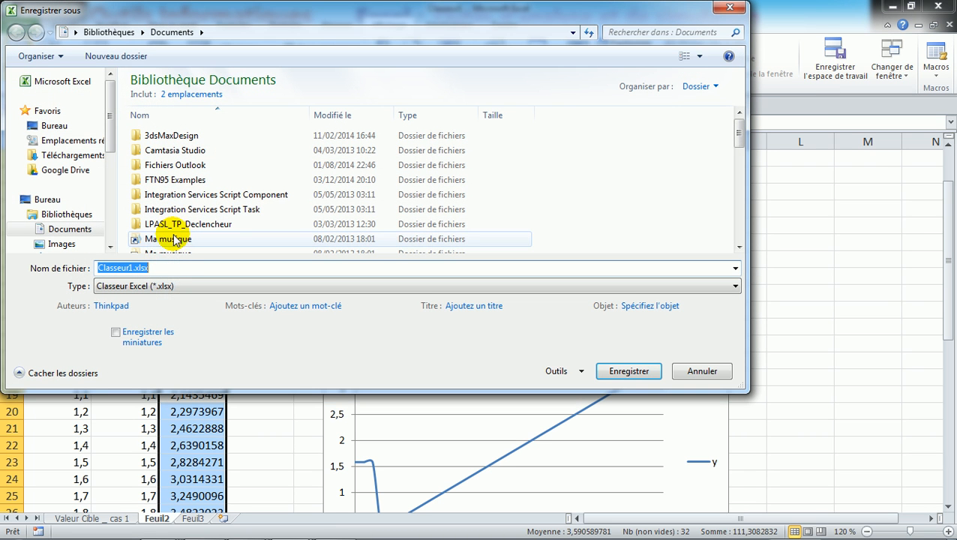
click(179, 288)
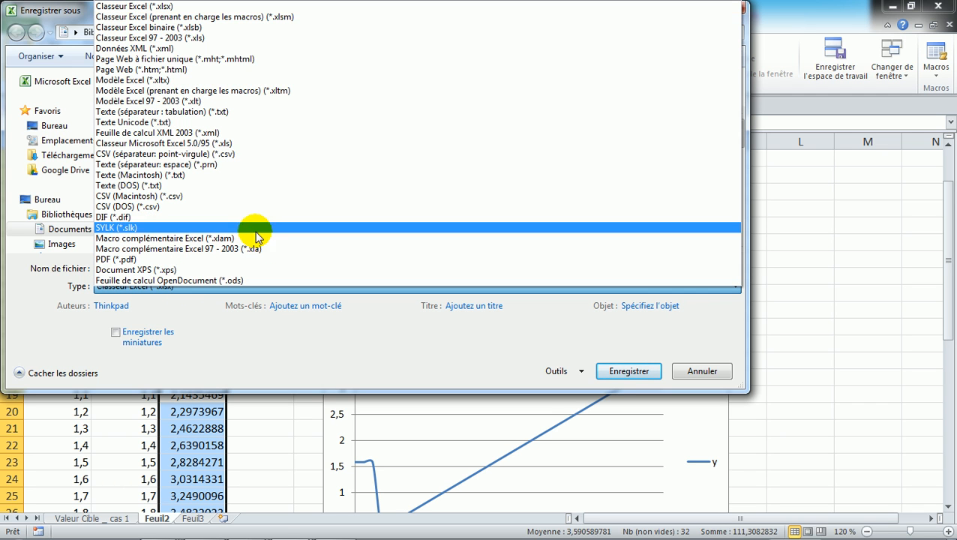
click(257, 18)
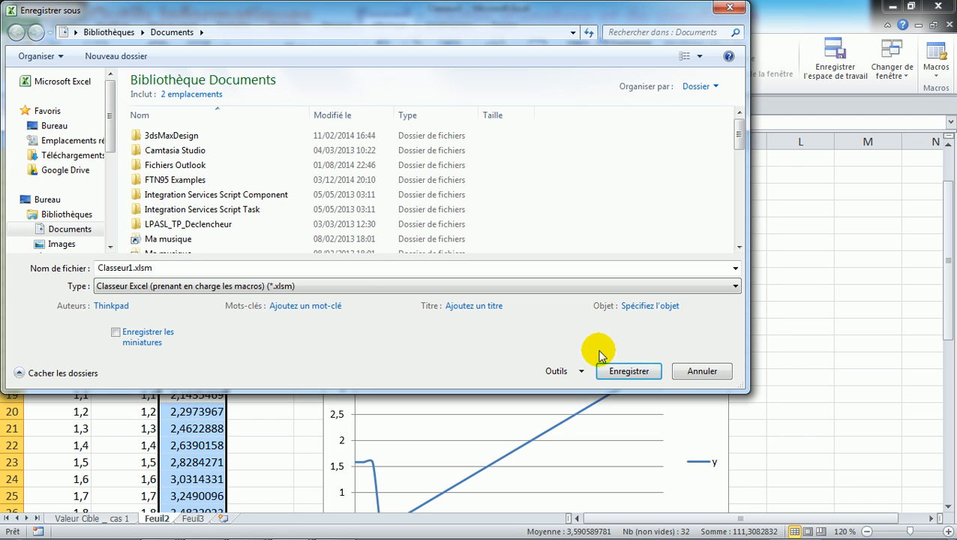
click(702, 372)
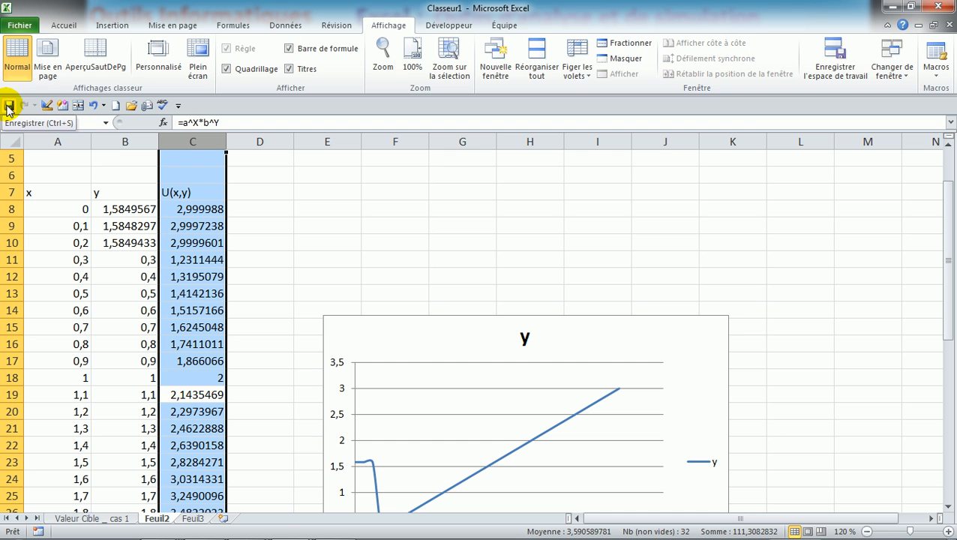
Save the workbook in the Documents library as the macro-enabled file Classeur1.xlsm.
click(12, 27)
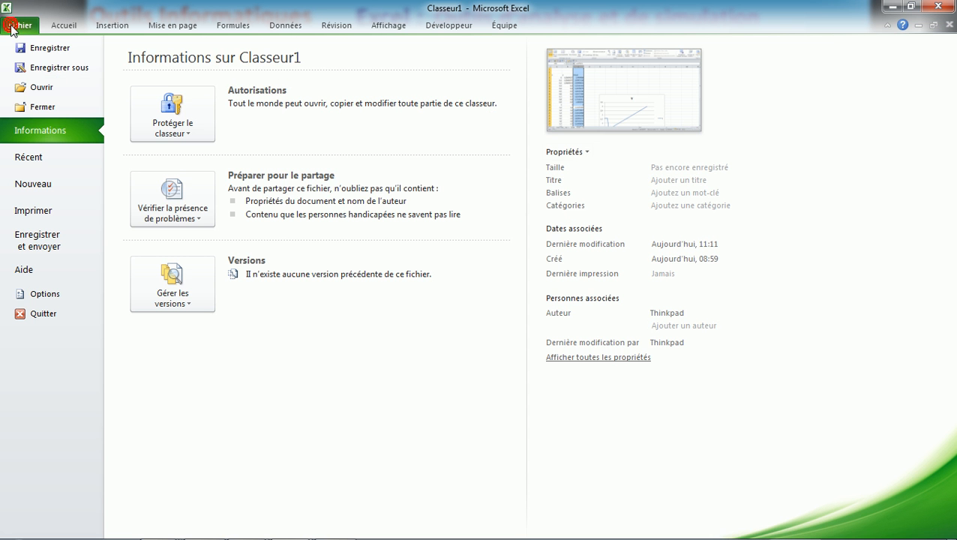
click(60, 67)
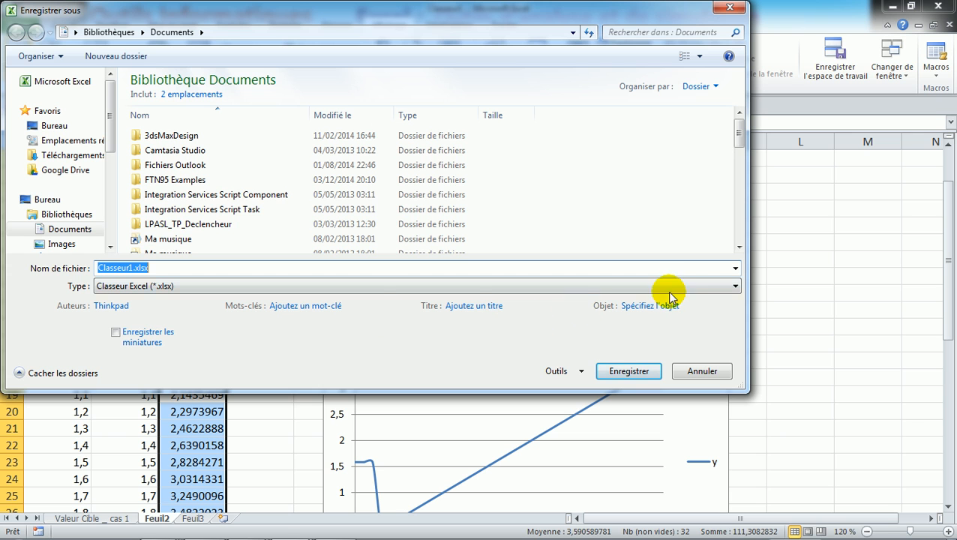
click(722, 293)
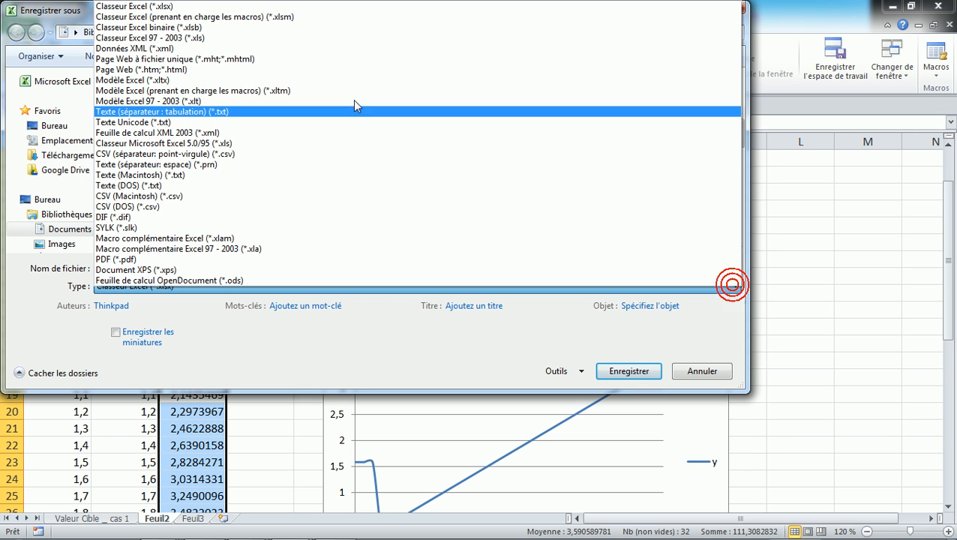
click(263, 22)
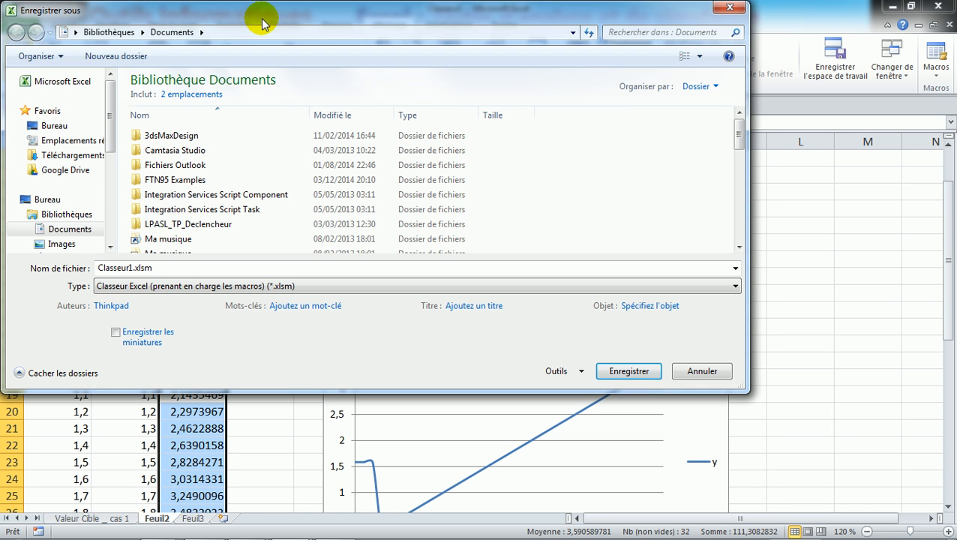
click(623, 374)
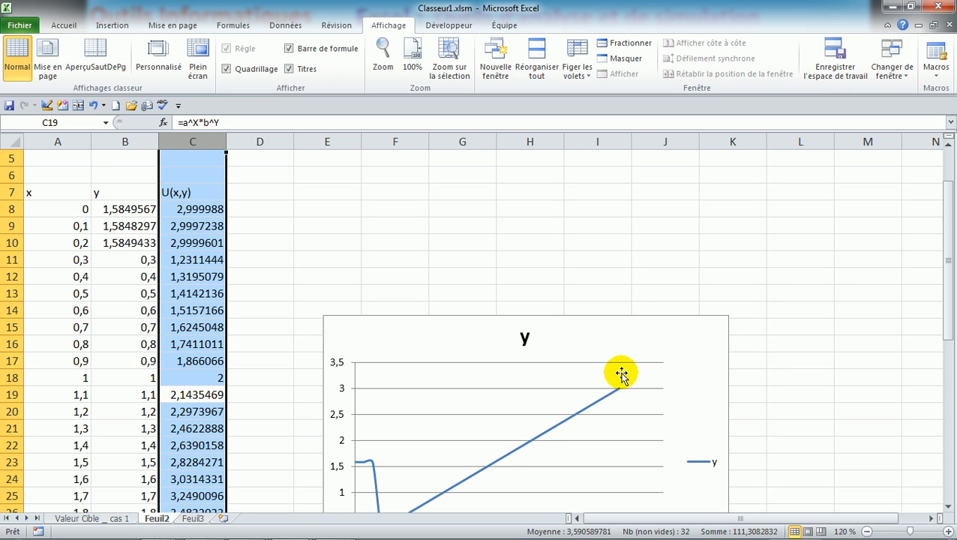
Start saving a copy of the workbook under the file name ValeurCible.xlsm, keeping the macro-enabled type.
mouse_move(646, 534)
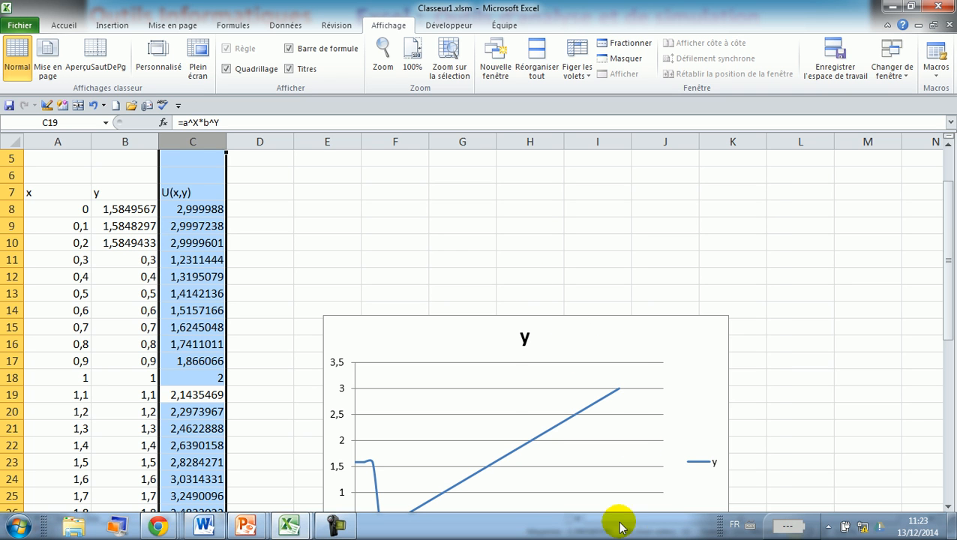
click(20, 26)
click(45, 66)
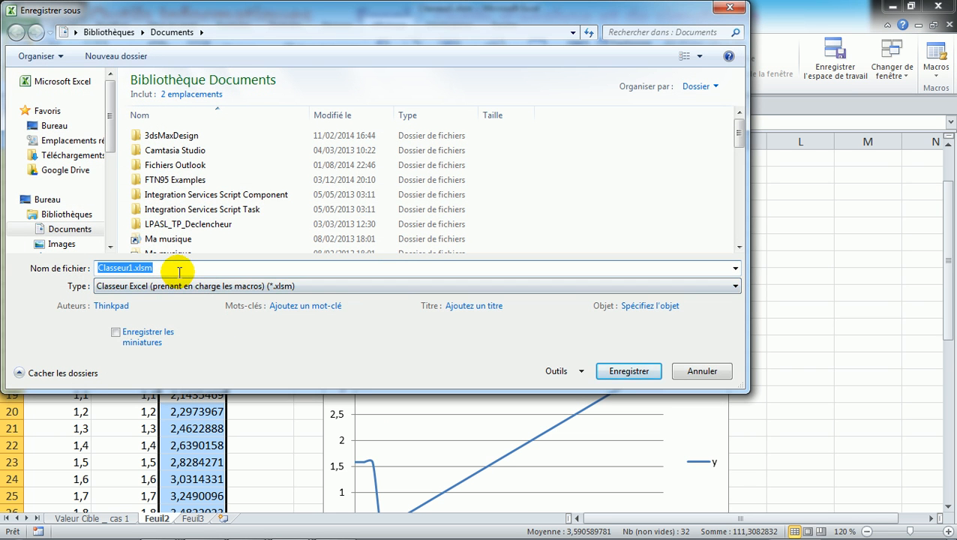
click(179, 271)
key(Left)
key(Left)
key(Left)
key(BackSpace)
key(BackSpace)
key(BackSpace)
key(BackSpace)
key(BackSpace)
key(BackSpace)
key(BackSpace)
key(BackSpace)
key(BackSpace)
key(BackSpace)
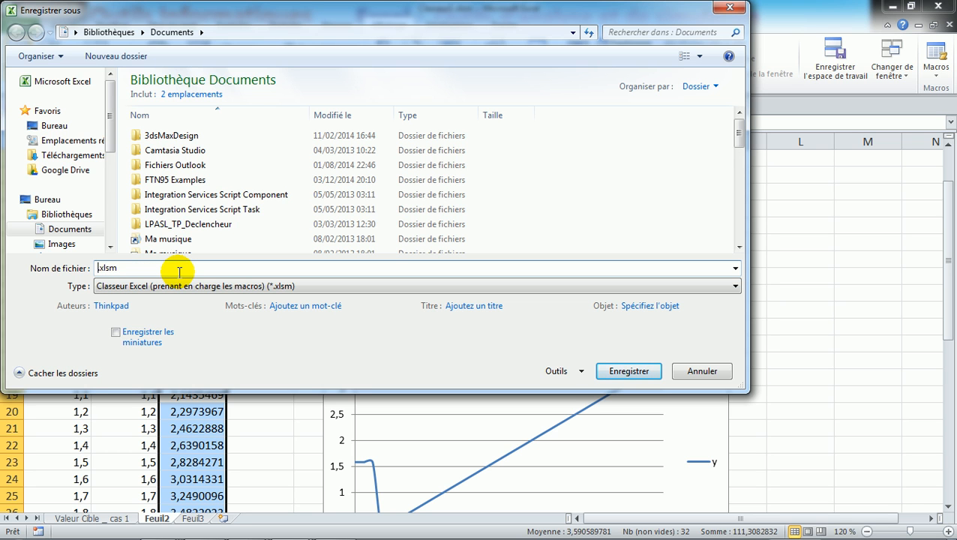
text(ValeurCible.)
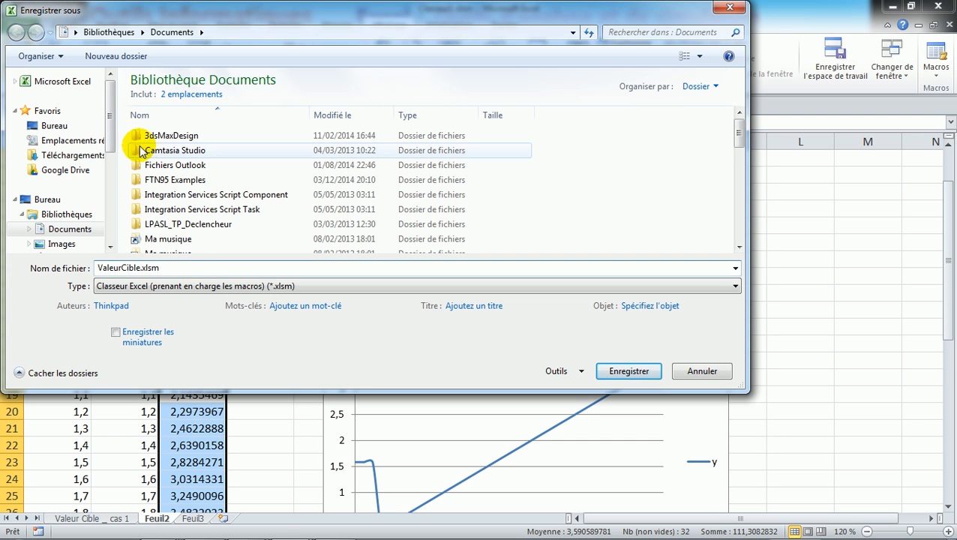
Choose the emg casa folder on the Documents (D:) drive as the destination and save the file there.
drag(108, 122, 102, 162)
click(69, 240)
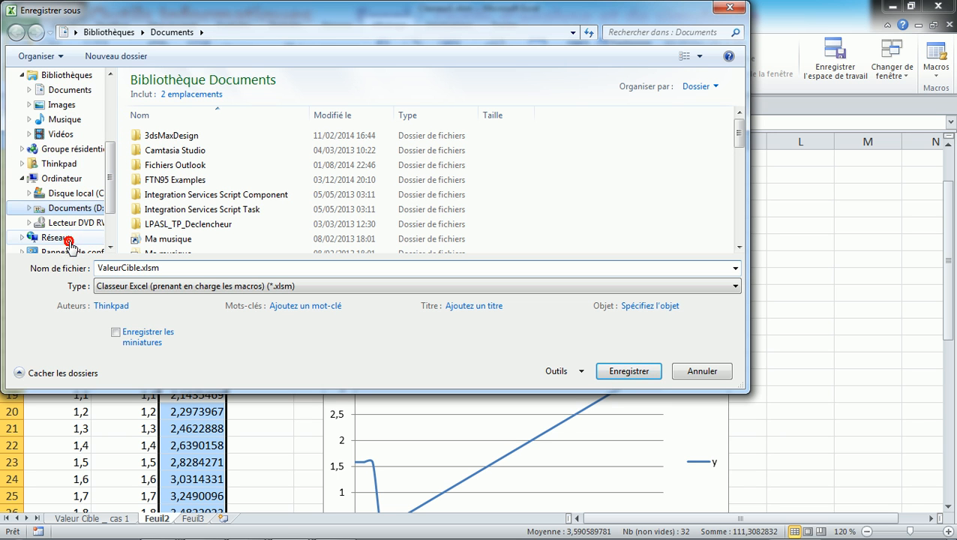
click(161, 203)
key(e)
key(e)
key(e)
key(e)
key(e)
key(e)
key(e)
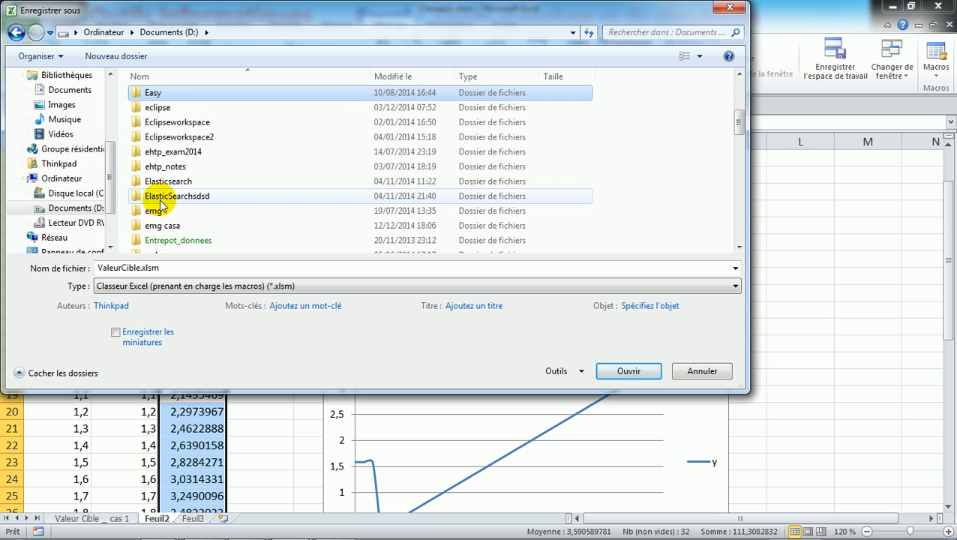
key(e)
key(e)
key(e)
key(Return)
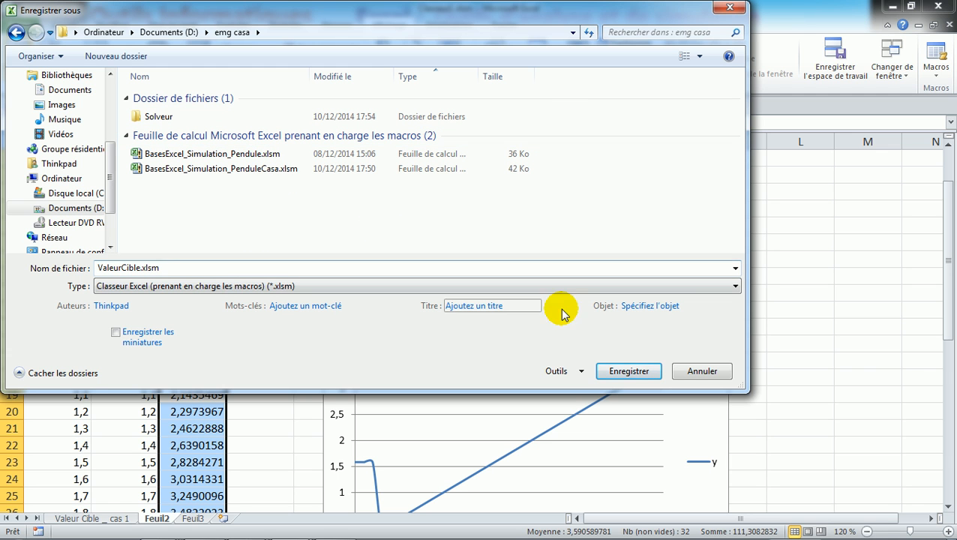
click(469, 305)
click(630, 371)
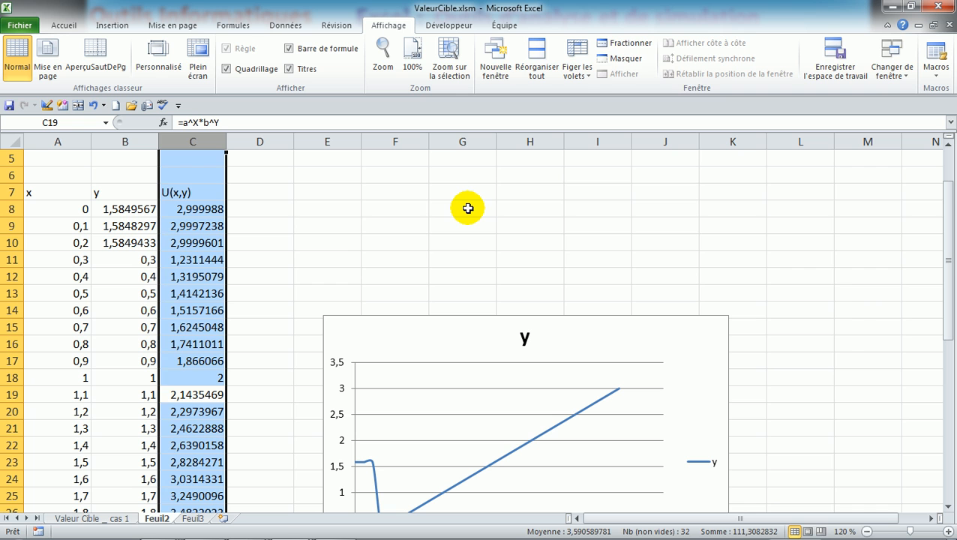
Run the ValeurCible macro from the Visual Basic editor, and minimize the editor to return to the Feuil2 sheet.
key(alt+F11)
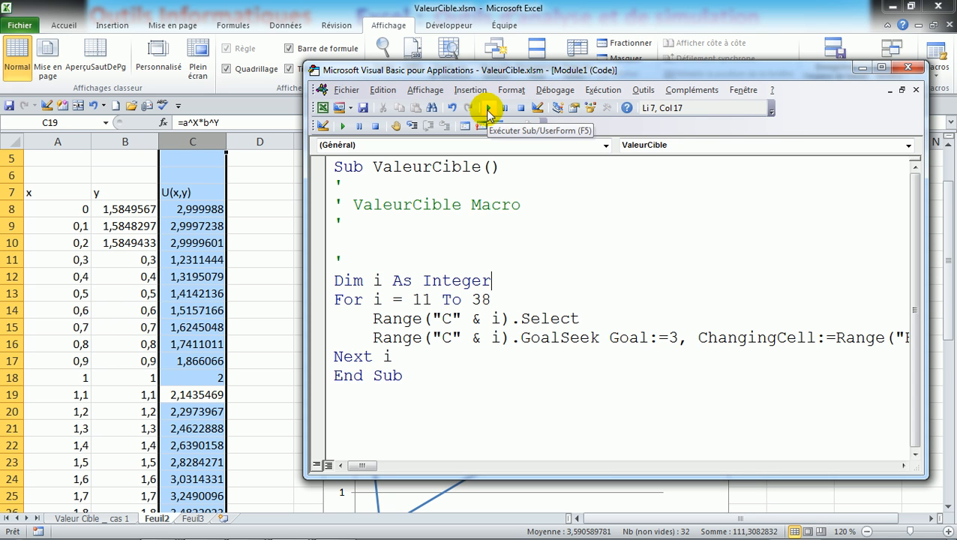
click(396, 186)
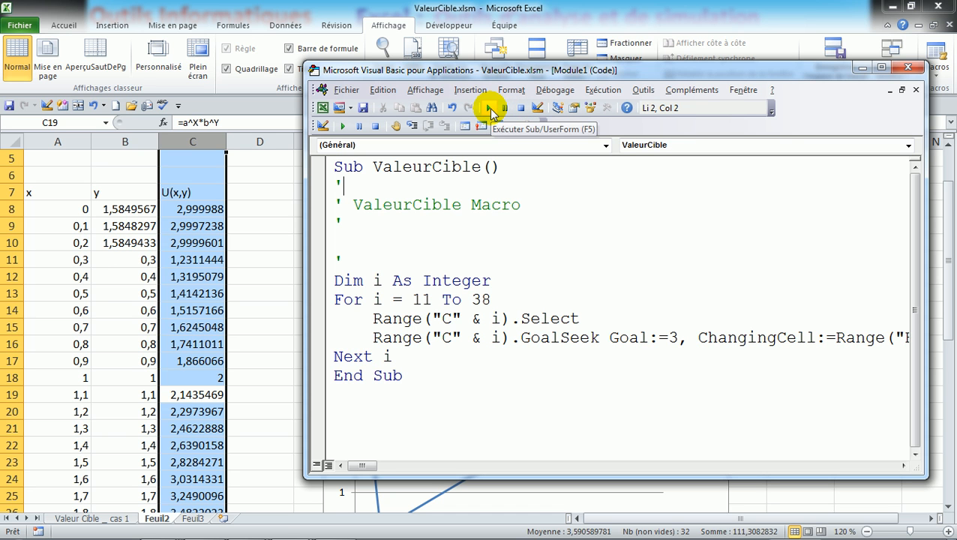
click(490, 108)
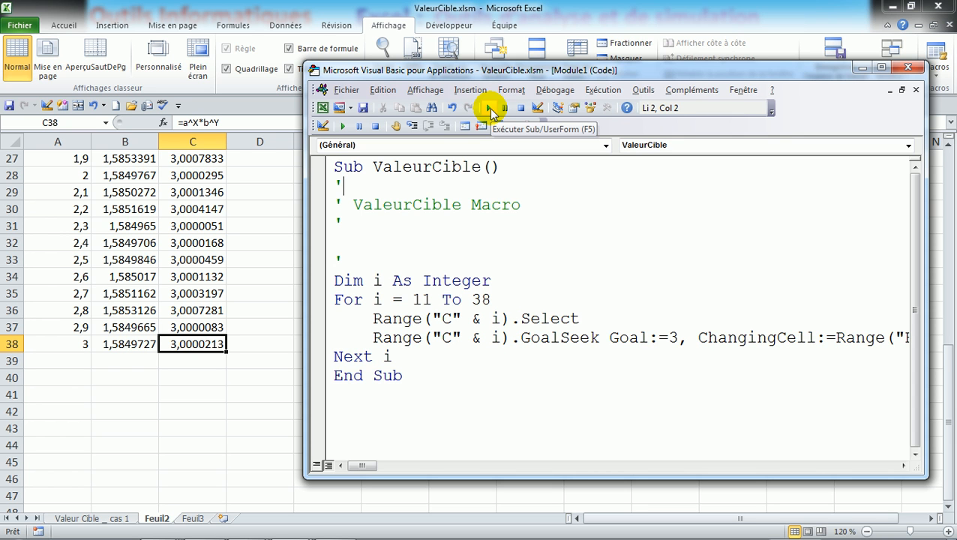
click(862, 68)
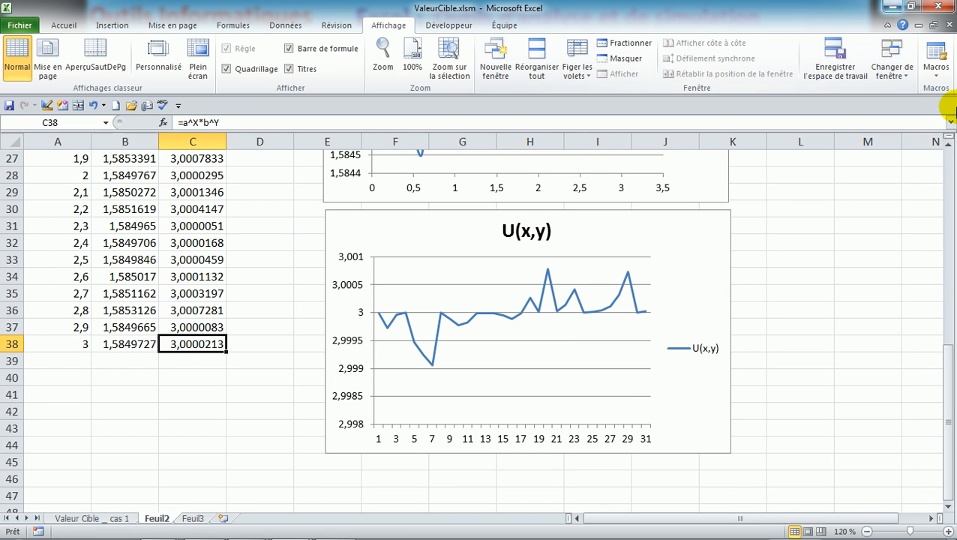
Fix the vertical axis of the U(x,y) chart to a minimum of 0 and a maximum of 4.
click(949, 146)
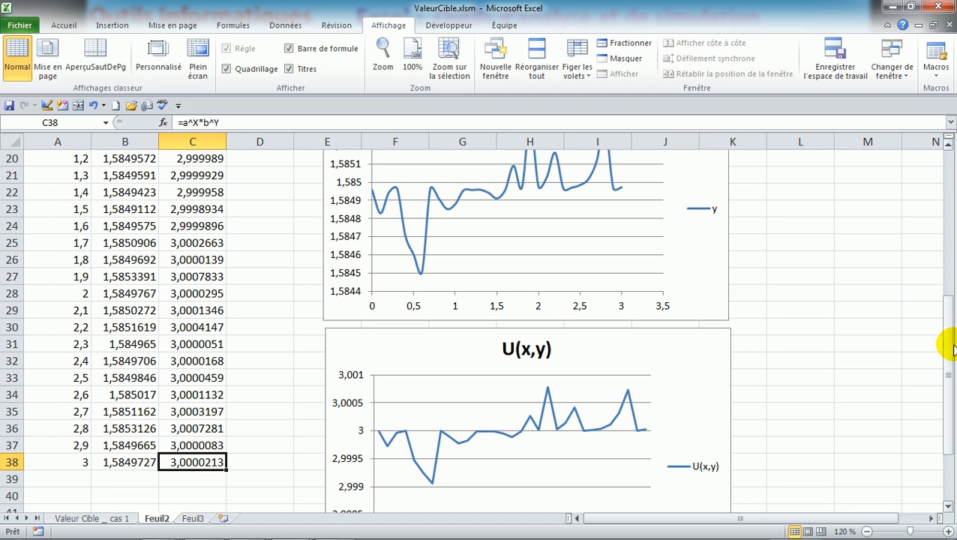
drag(950, 352, 949, 387)
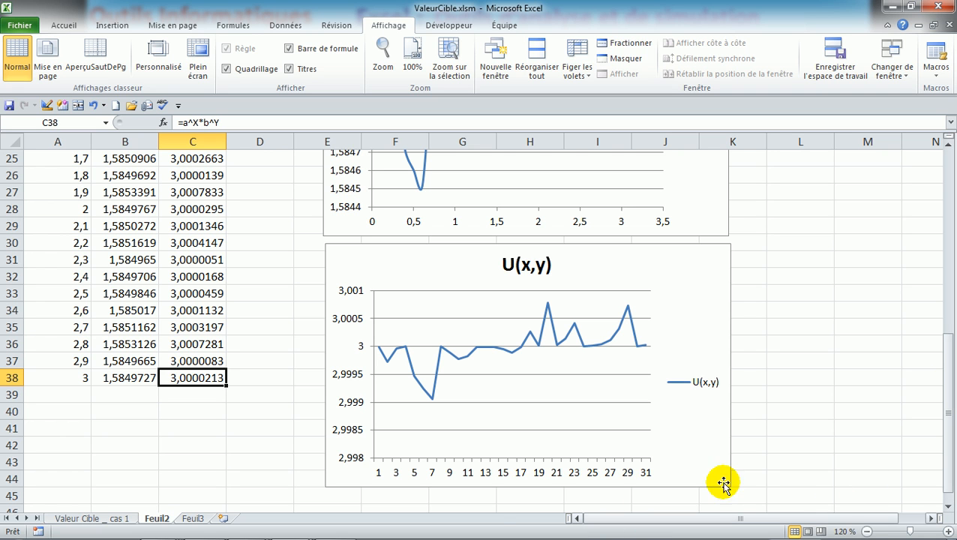
click(363, 463)
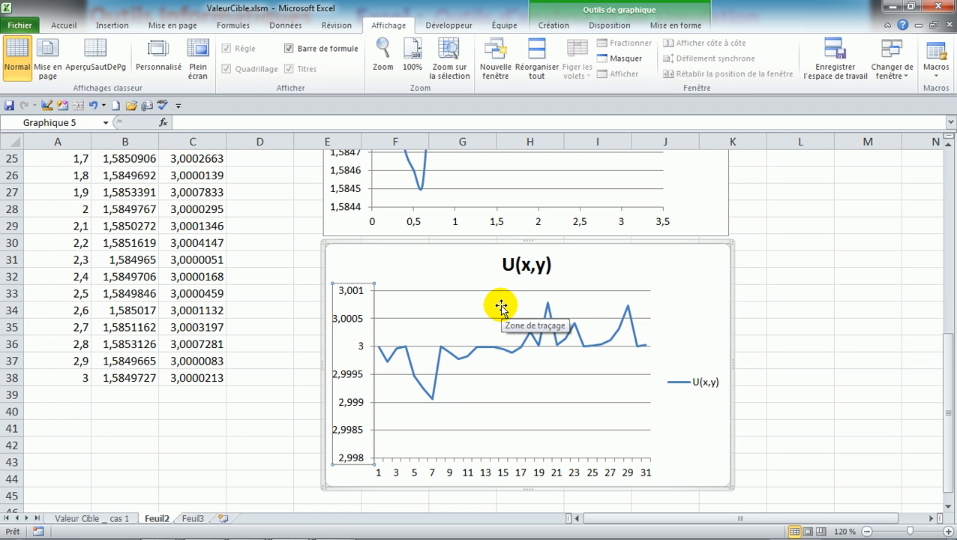
click(353, 377)
double_click(353, 377)
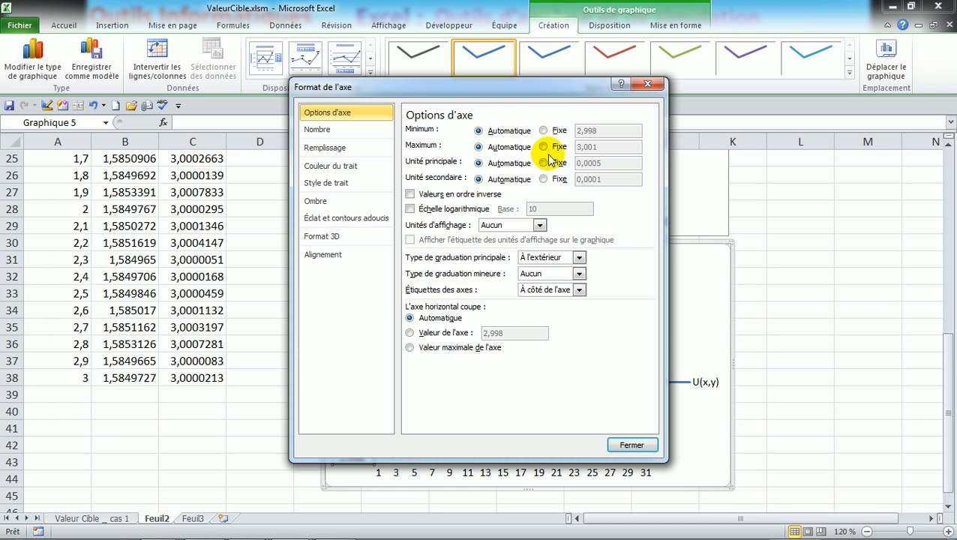
click(543, 132)
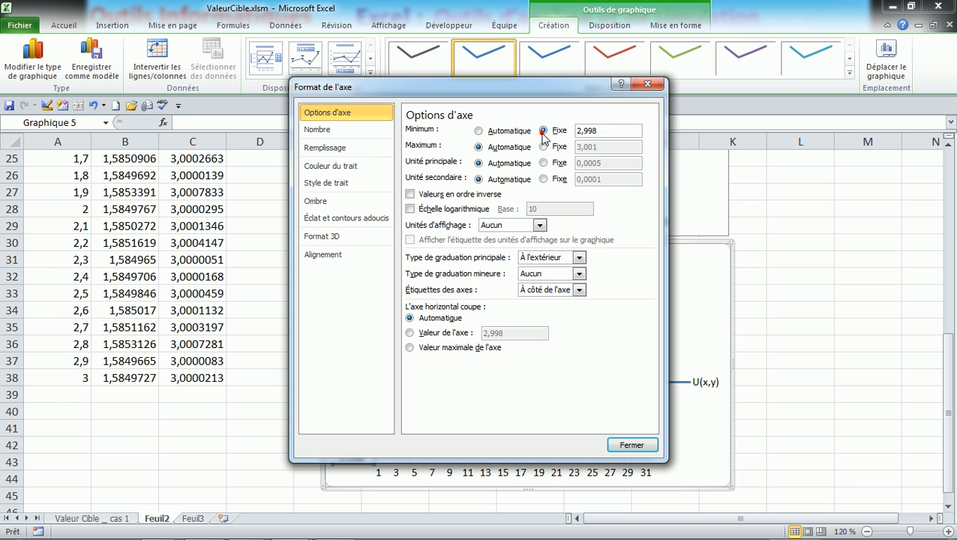
double_click(602, 131)
text(0)
click(543, 147)
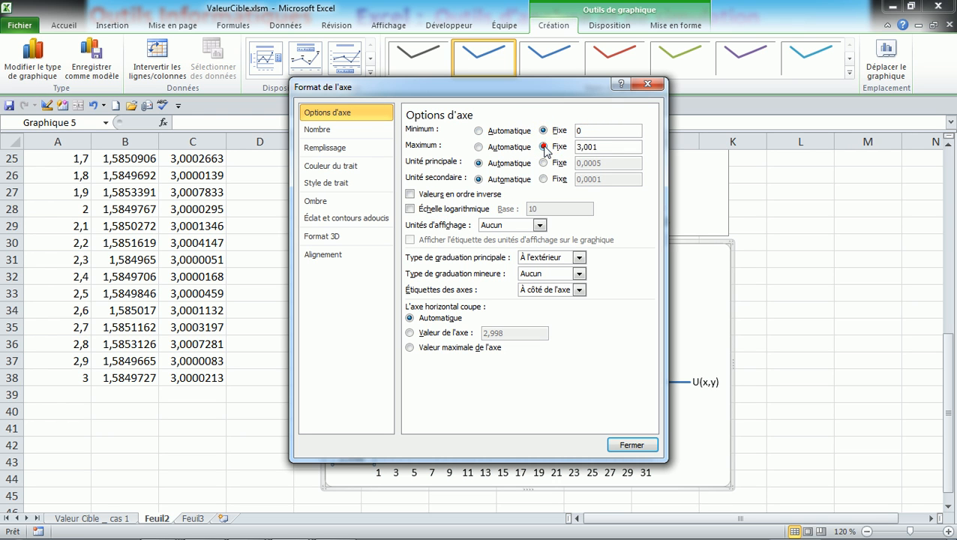
double_click(601, 148)
text(4)
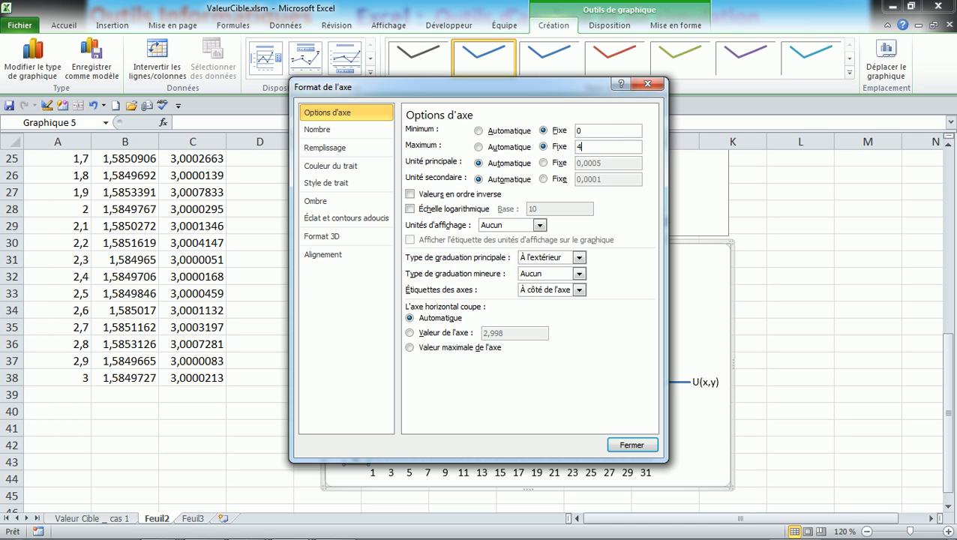
click(629, 445)
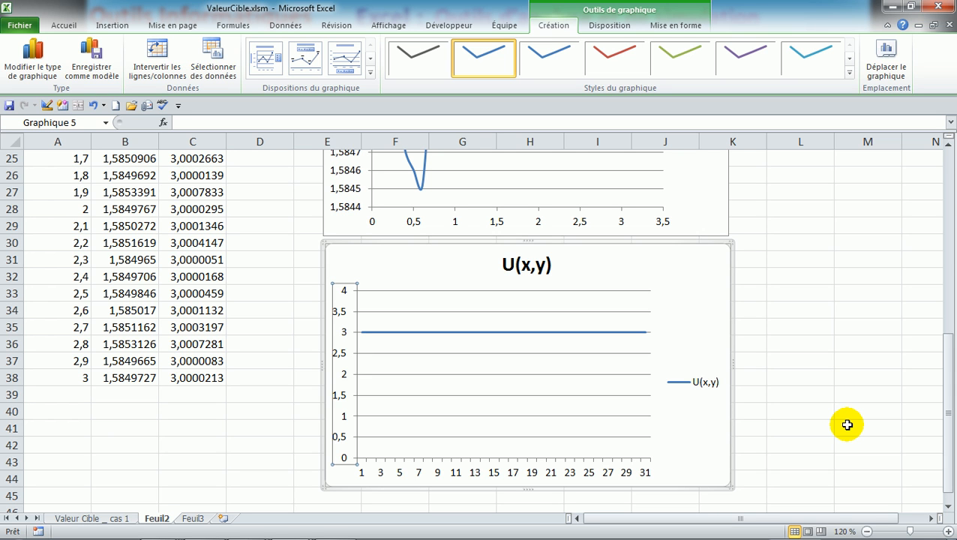
drag(949, 148, 950, 149)
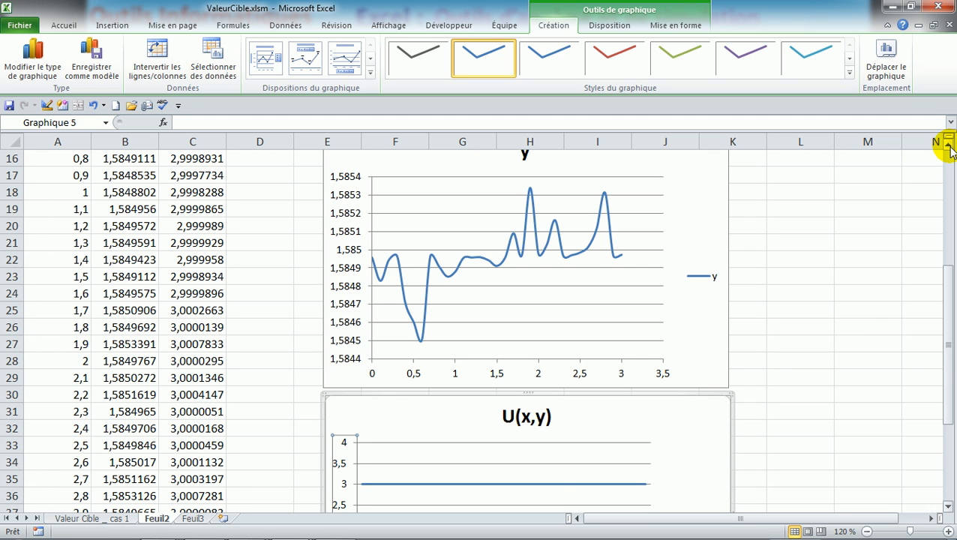
mouse_move(428, 523)
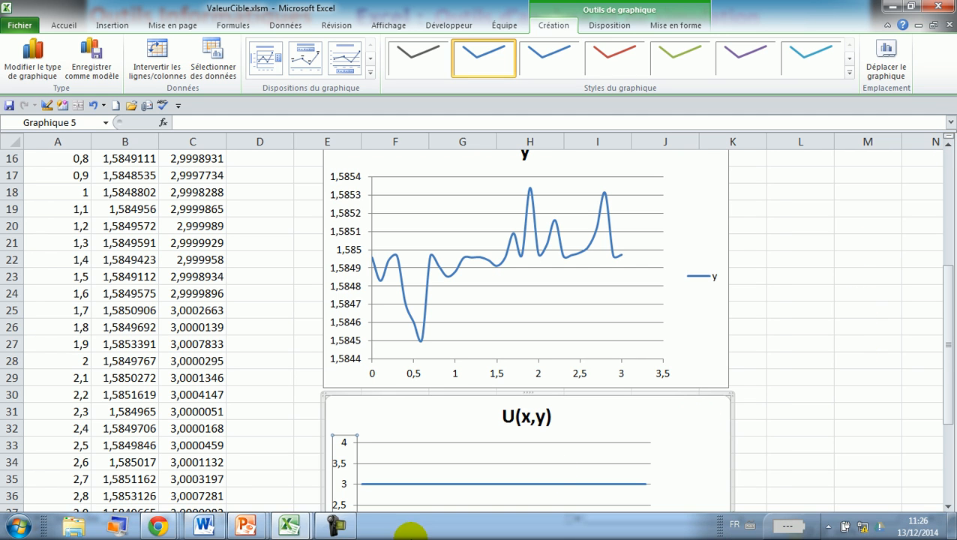
click(340, 527)
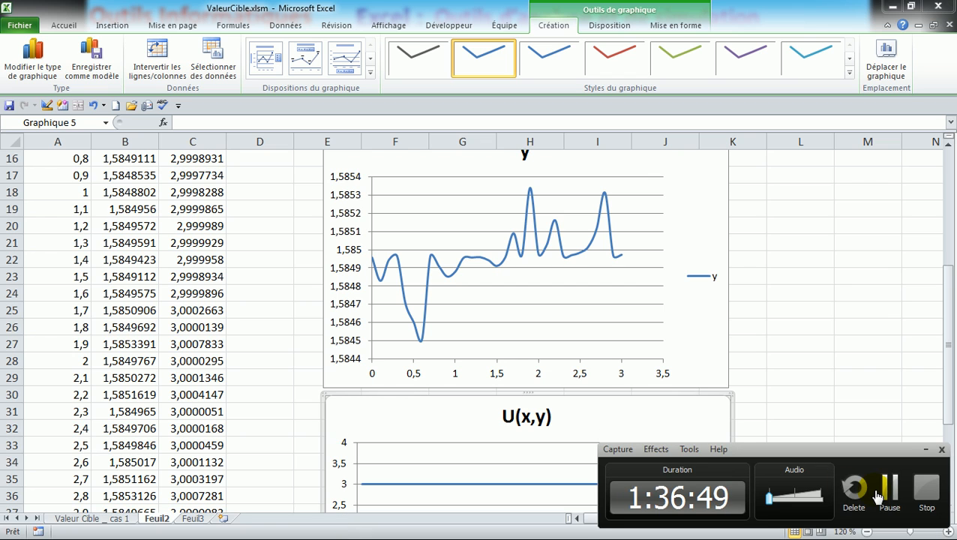